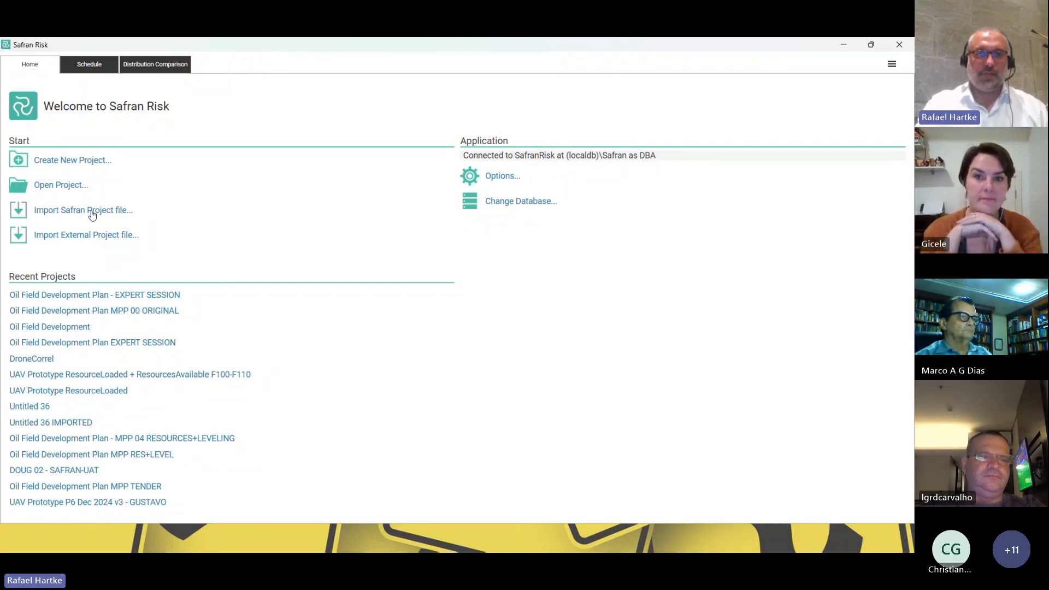
Import the Safran project file "Oil Field Development Plan - EXPERT SESSION.SPX", overwriting the existing project of the same name.
{"action": "left_click", "coordinate": [140, 62]}
{"action": "left_click", "coordinate": [89, 64]}
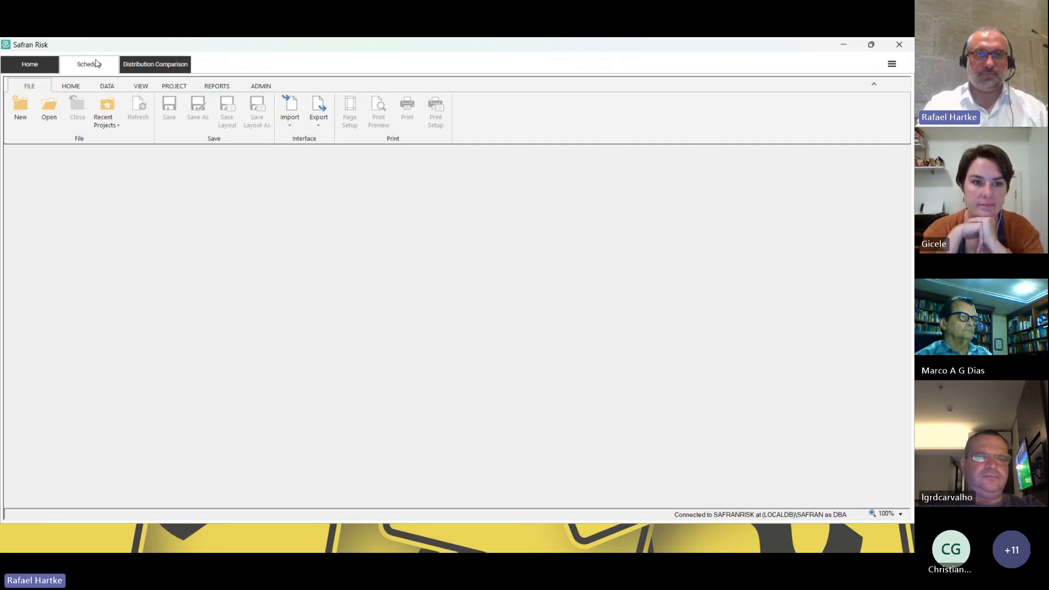
{"action": "left_click", "coordinate": [29, 64]}
{"action": "left_click", "coordinate": [95, 219]}
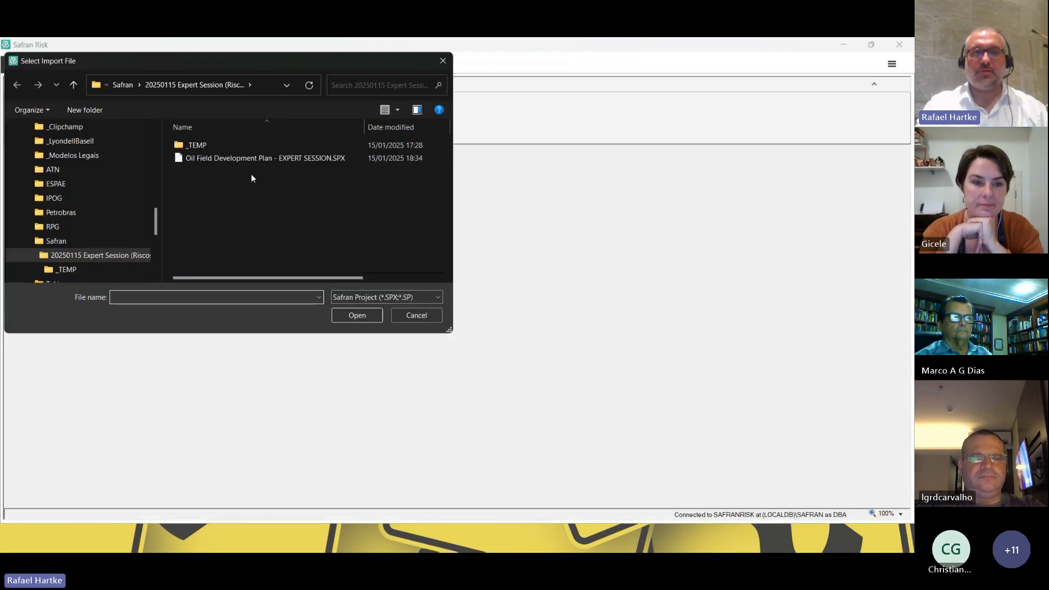
{"action": "double_click", "coordinate": [242, 158]}
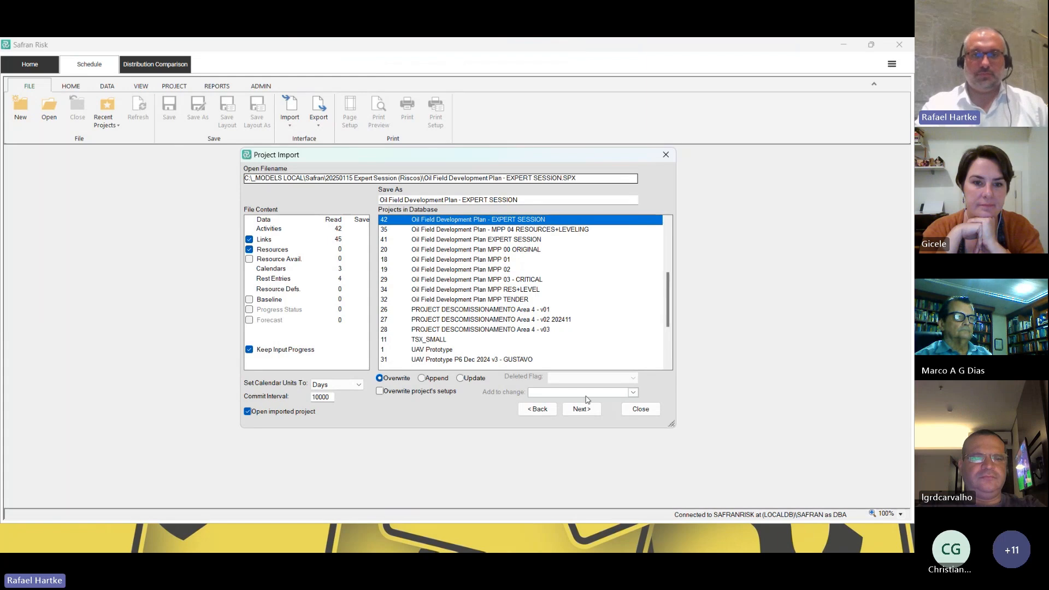
{"action": "left_click", "coordinate": [581, 410]}
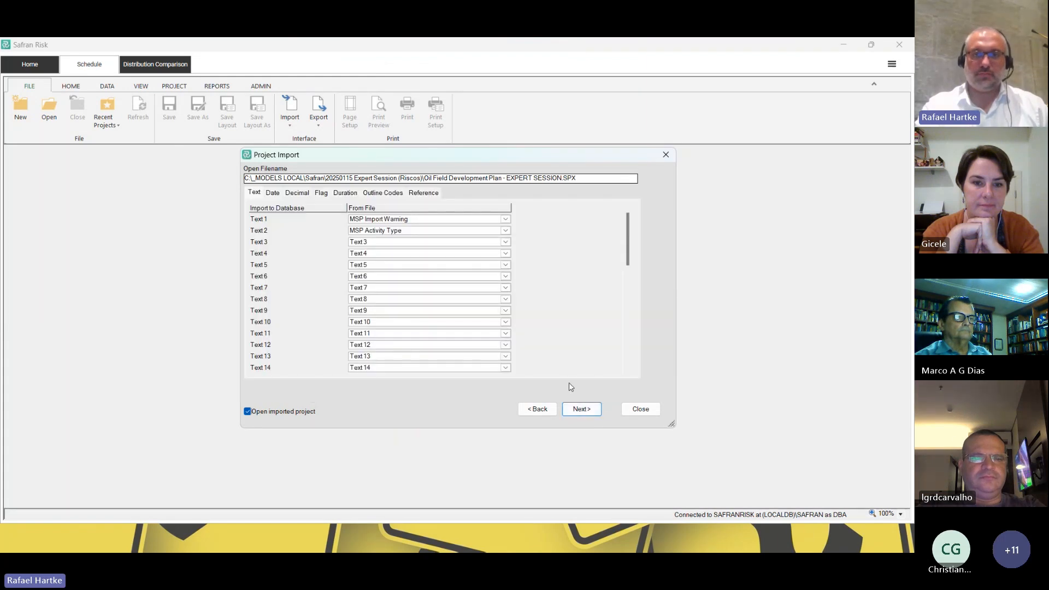
{"action": "left_click", "coordinate": [583, 411]}
{"action": "left_click", "coordinate": [582, 412]}
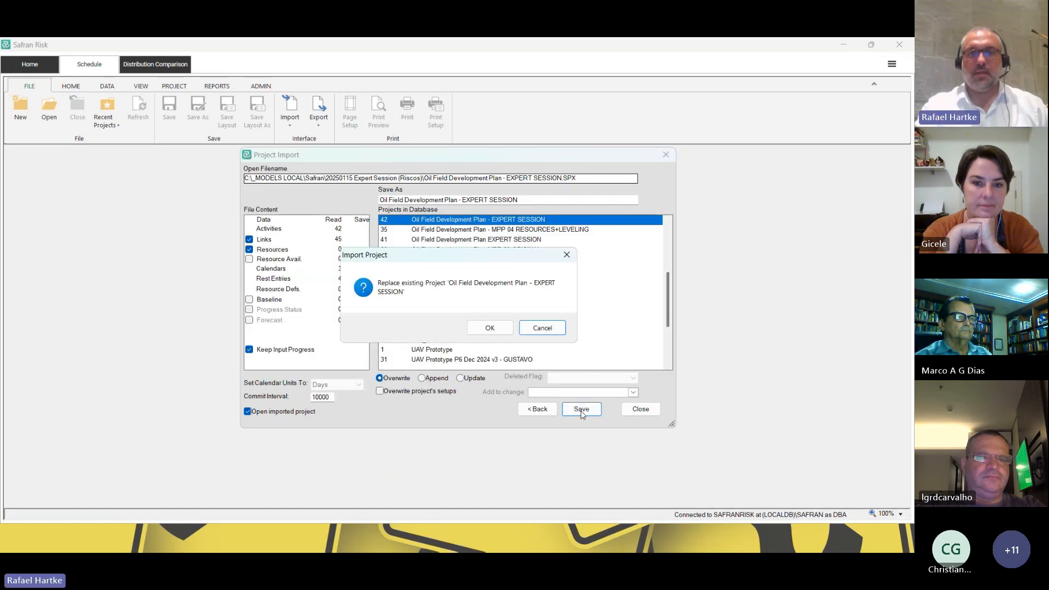
{"action": "left_click", "coordinate": [486, 330]}
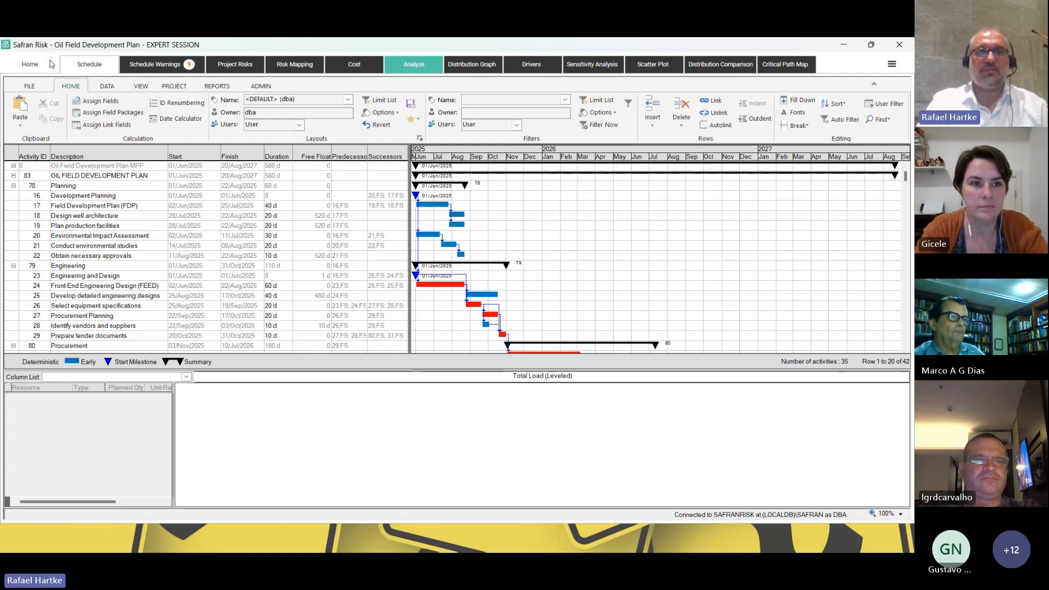
Review the imported project's summary information and locate the Planning group in its schedule.
{"action": "left_click", "coordinate": [30, 65]}
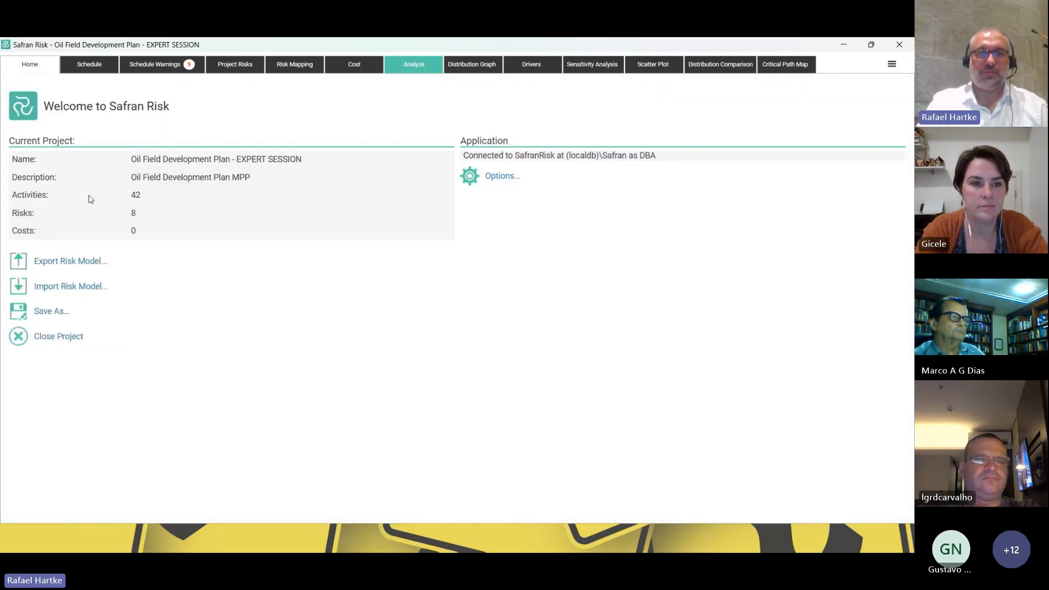
{"action": "left_click", "coordinate": [91, 65]}
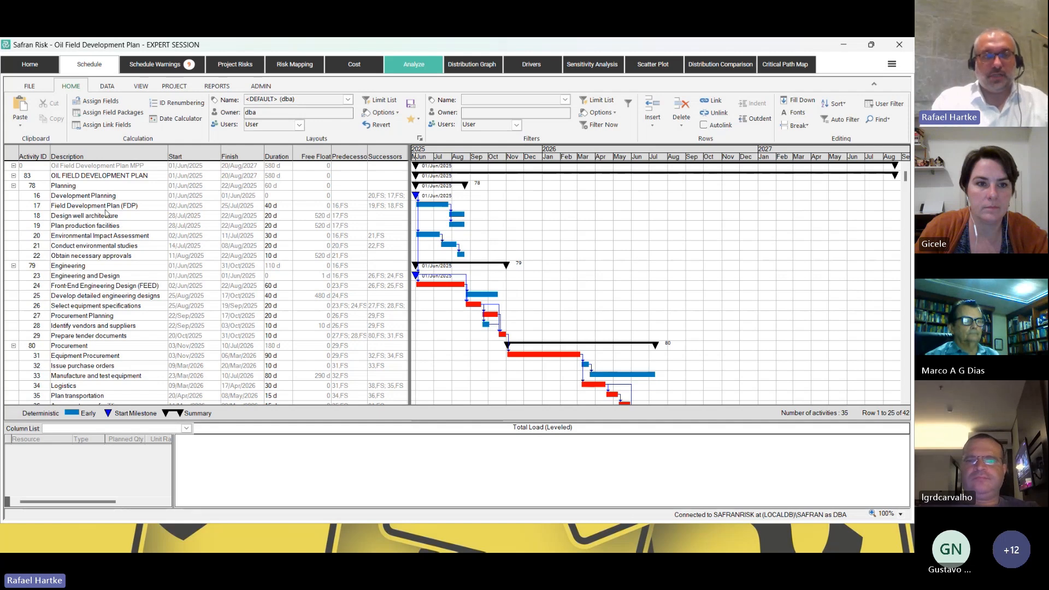
{"action": "double_click", "coordinate": [121, 185]}
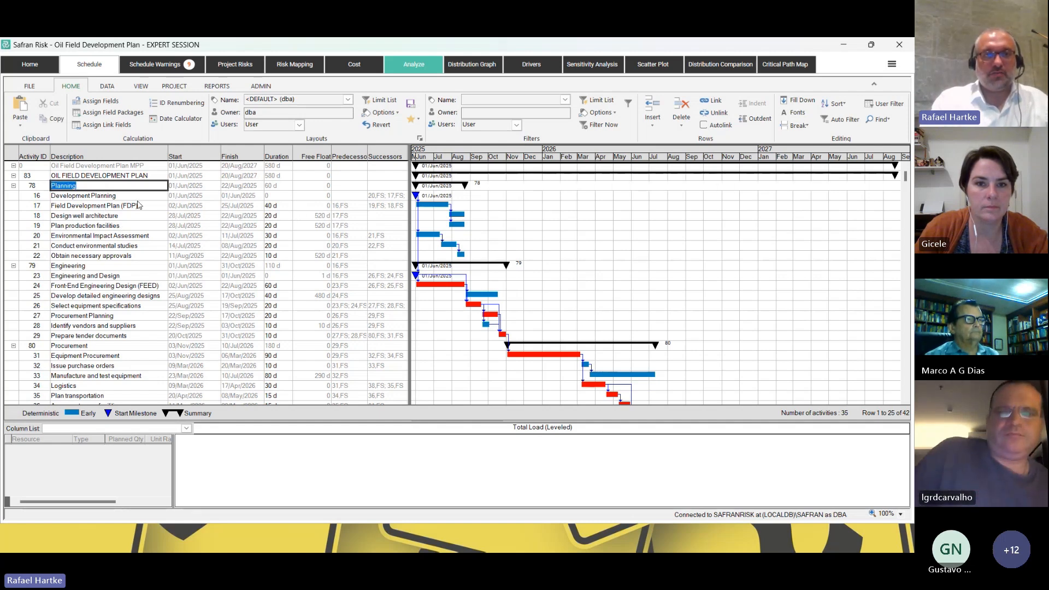
{"action": "key", "text": "Up"}
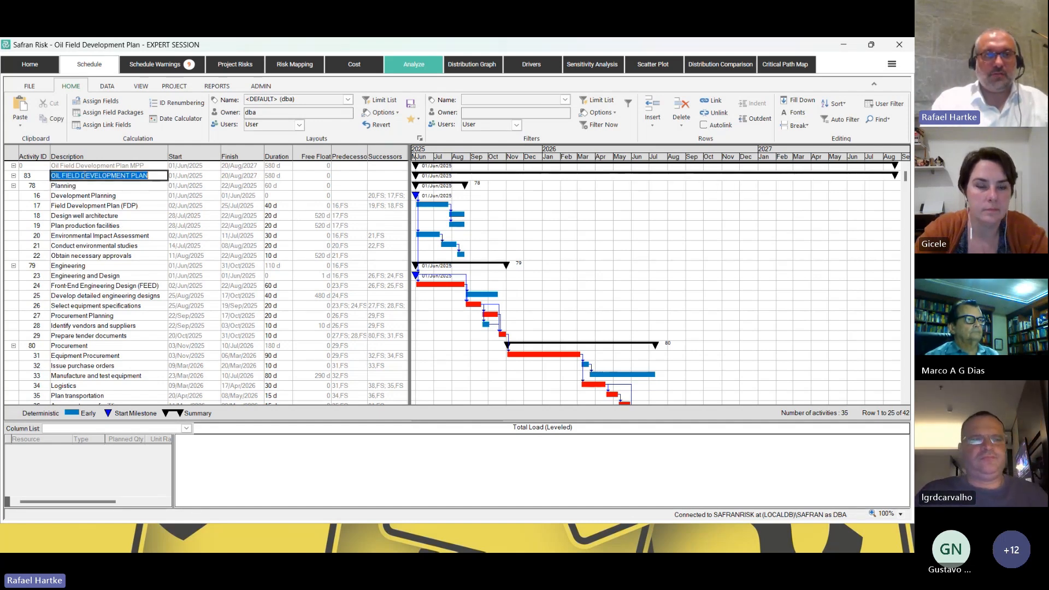
{"action": "left_click", "coordinate": [83, 187]}
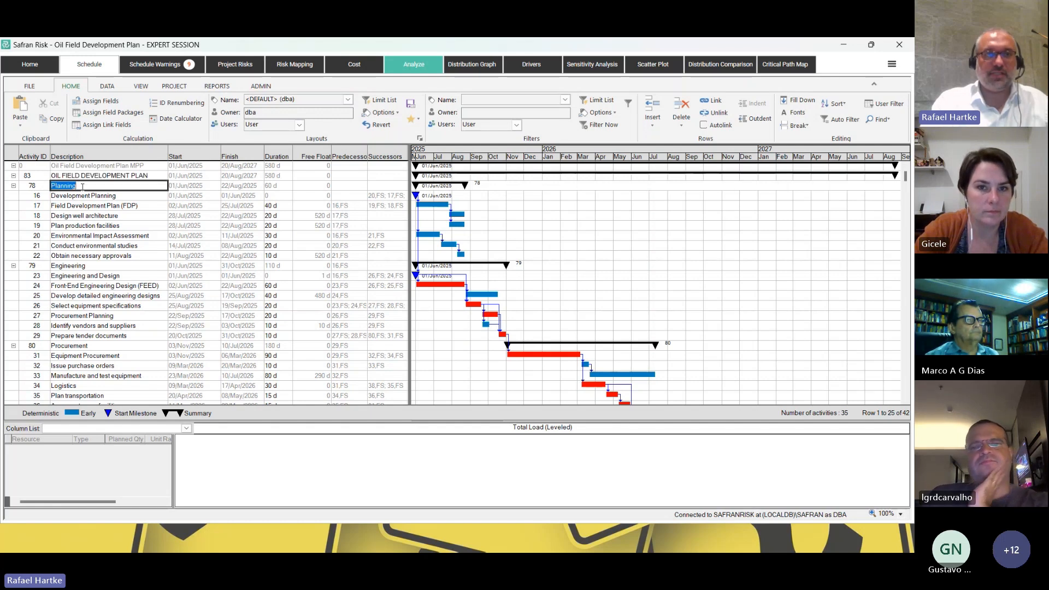
Collapse the Planning, Engineering and Procurement groups, looking over the Procurement activities before closing that group.
{"action": "left_click", "coordinate": [14, 186]}
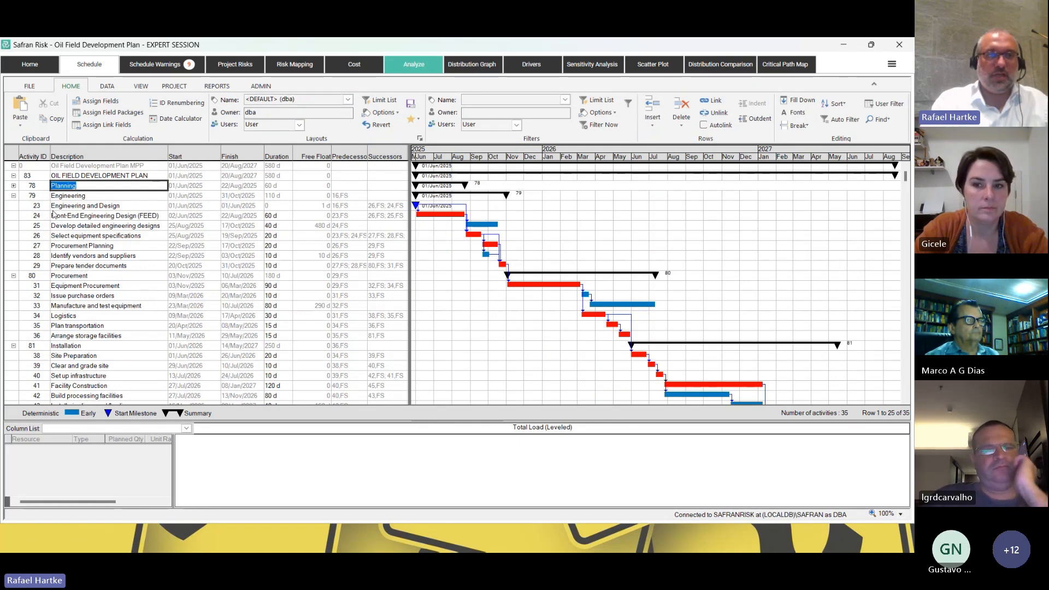
{"action": "left_click", "coordinate": [14, 196]}
{"action": "left_click", "coordinate": [83, 207]}
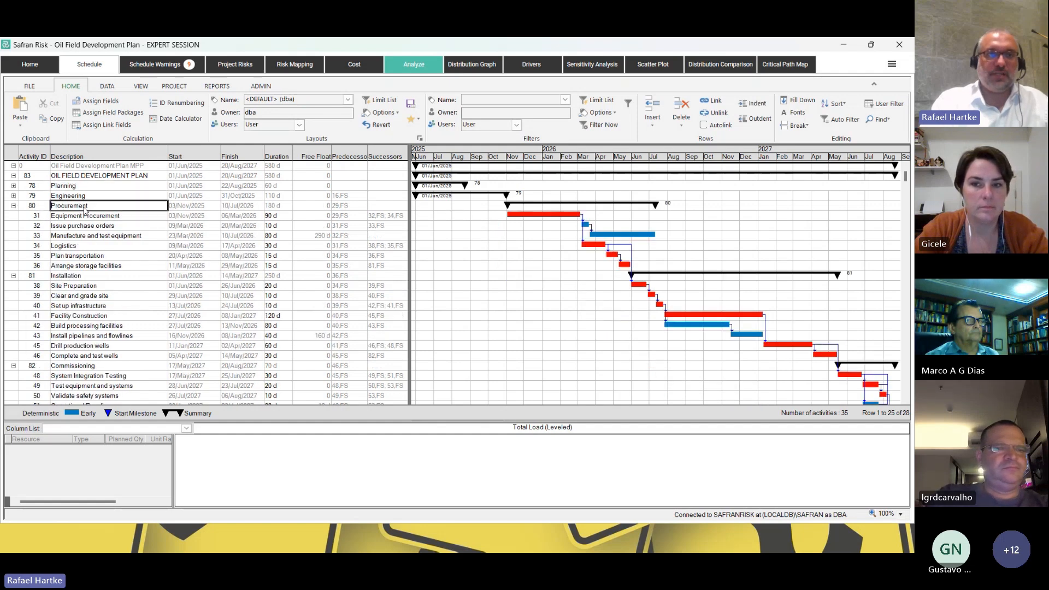
{"action": "left_click", "coordinate": [83, 237]}
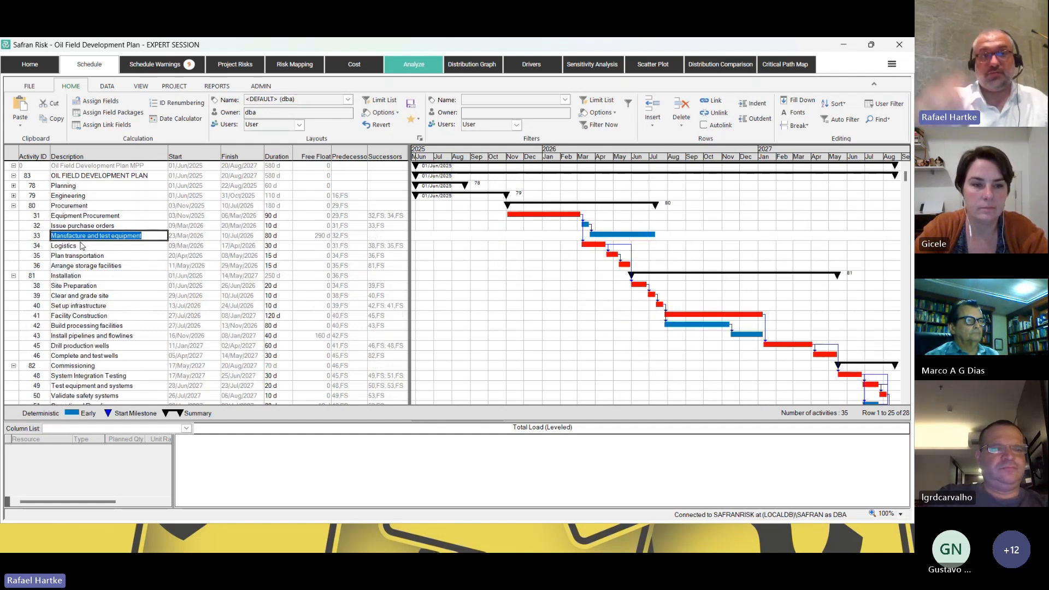
{"action": "left_click", "coordinate": [14, 207]}
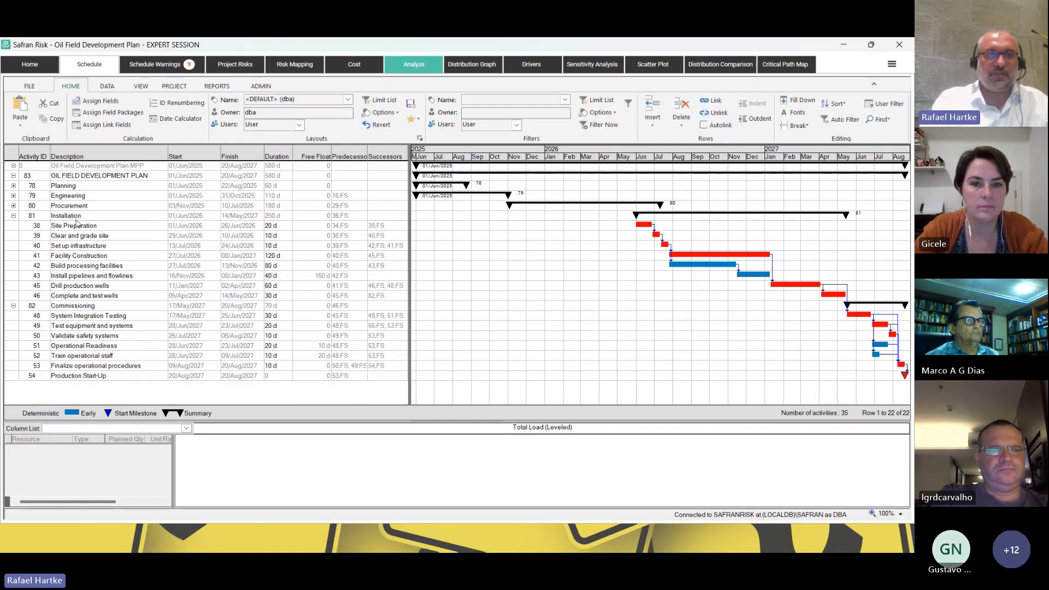
Examine the Installation activities from Clear and grade site to Complete and test wells, and collapse the Installation group.
{"action": "left_click", "coordinate": [86, 237]}
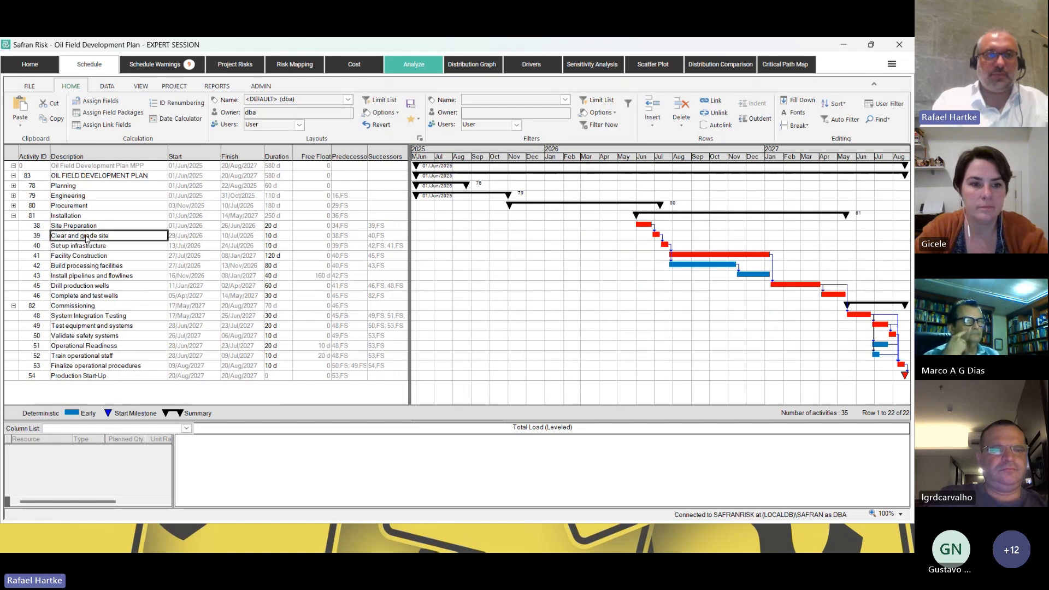
{"action": "left_click", "coordinate": [99, 256]}
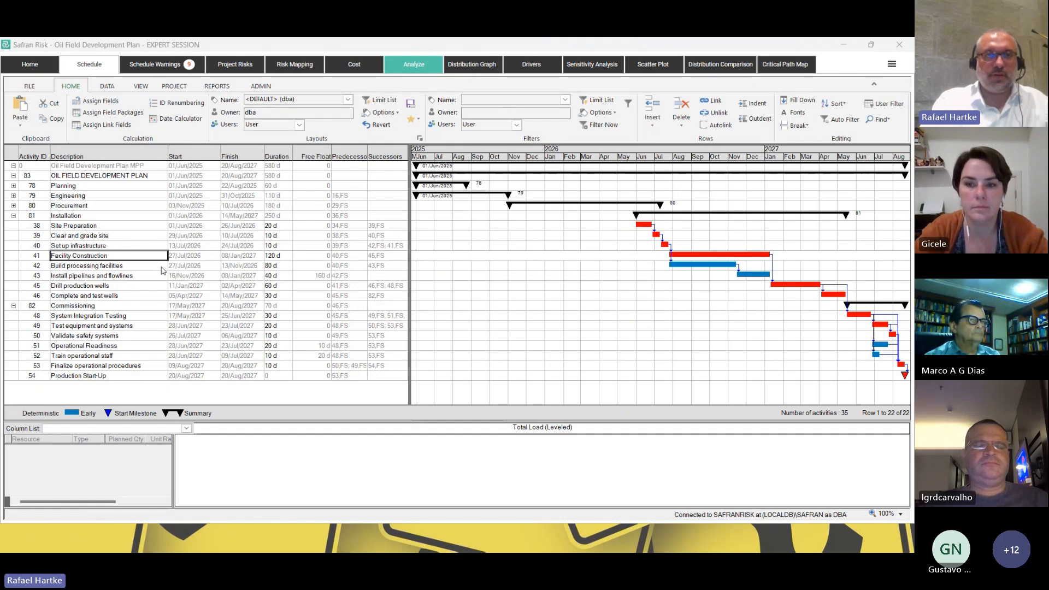
{"action": "left_click", "coordinate": [79, 286]}
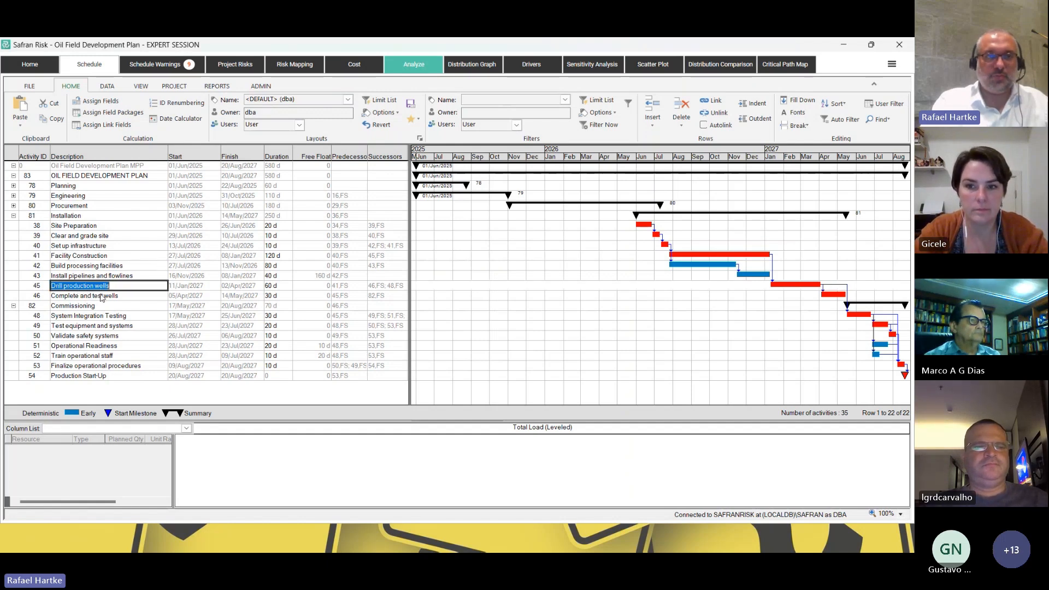
{"action": "left_click", "coordinate": [101, 296]}
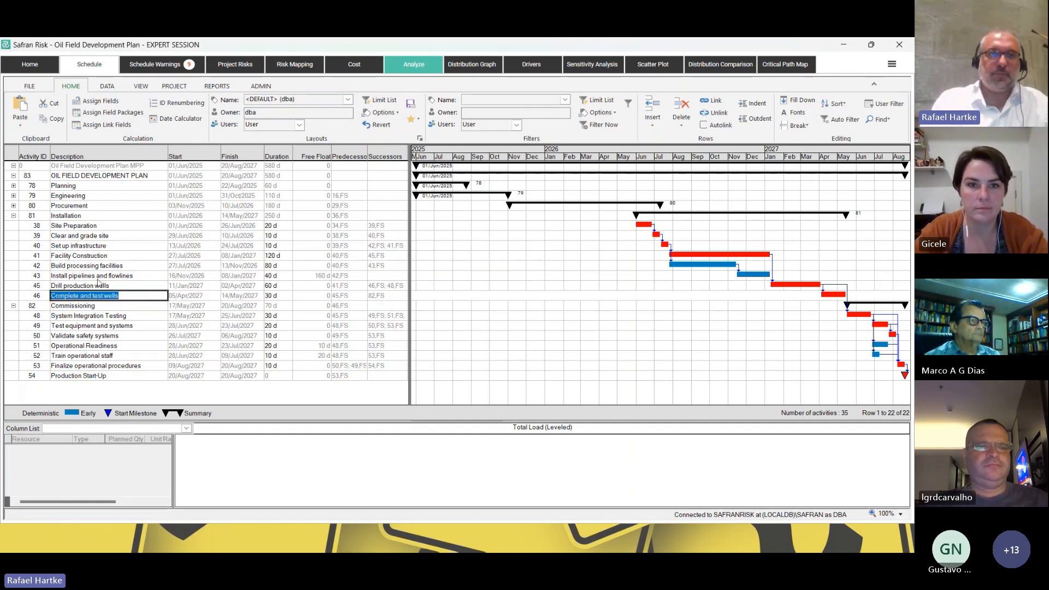
{"action": "left_click", "coordinate": [14, 216]}
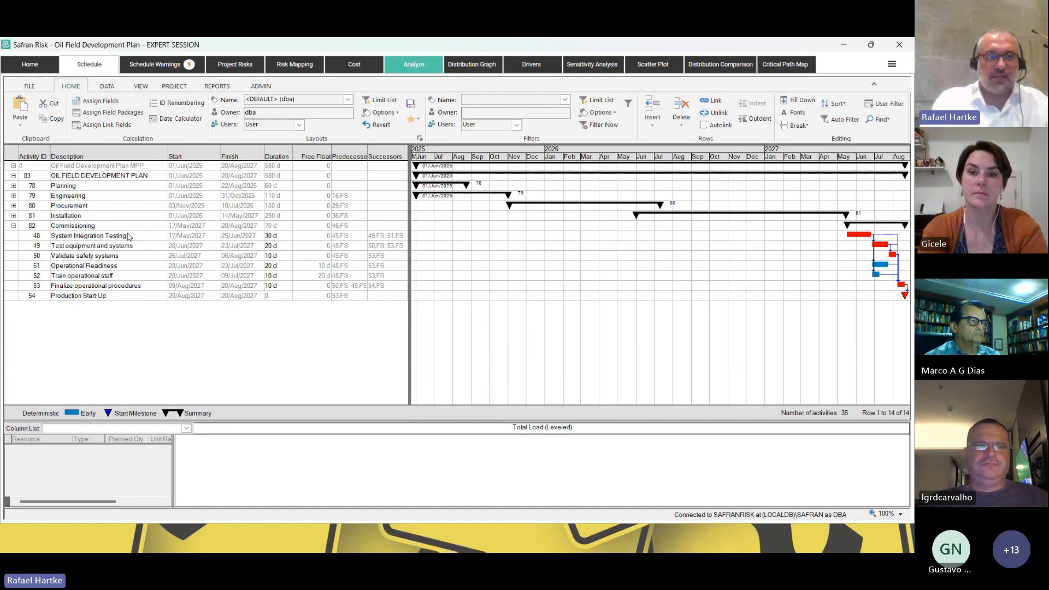
Examine the Finalize operational procedures and Production Start-Up activities, and collapse and reopen the Commissioning group.
{"action": "double_click", "coordinate": [92, 288]}
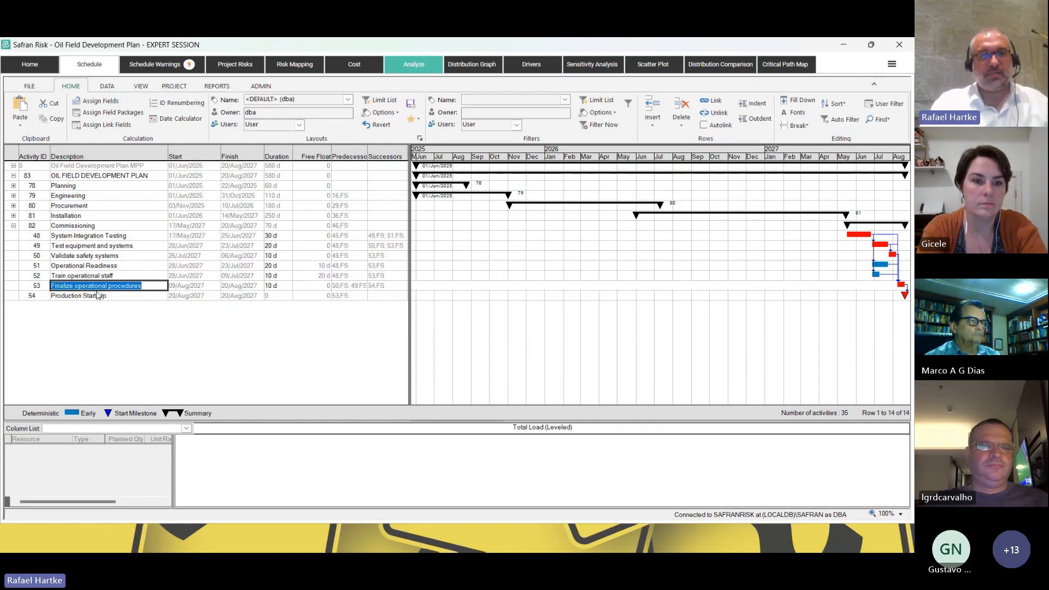
{"action": "double_click", "coordinate": [104, 297]}
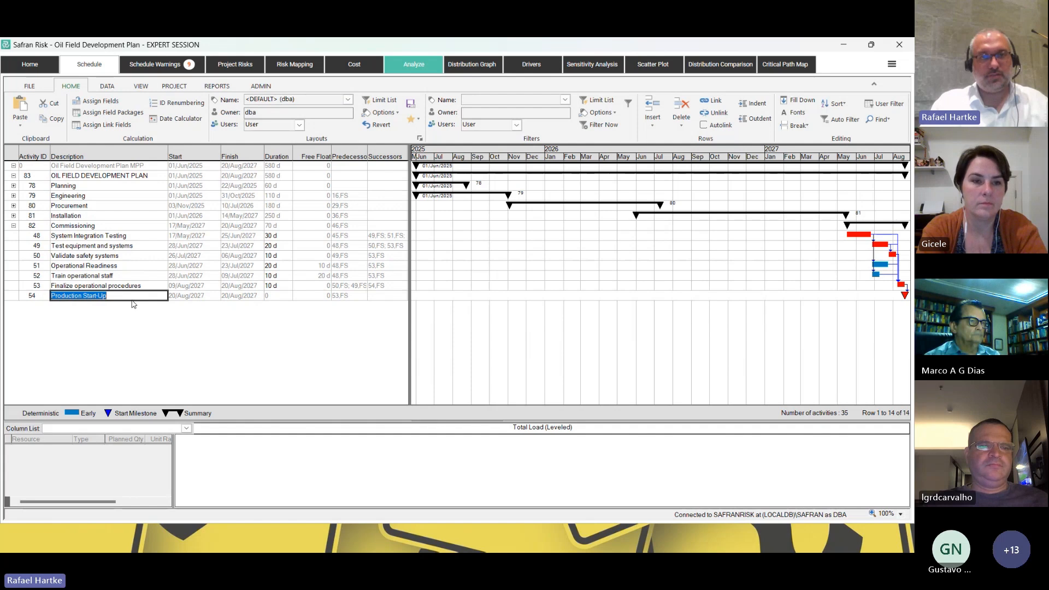
{"action": "left_click", "coordinate": [14, 229]}
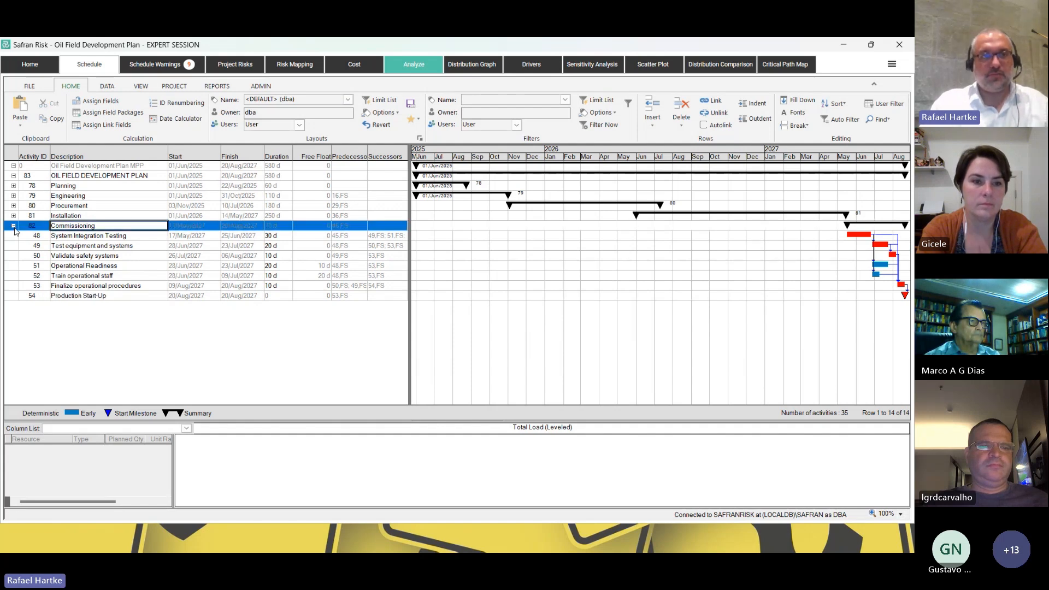
{"action": "left_click", "coordinate": [14, 226]}
{"action": "left_click", "coordinate": [14, 227]}
Expand the Installation, Procurement, Engineering and Planning groups to list all their activities again.
{"action": "left_click", "coordinate": [15, 220]}
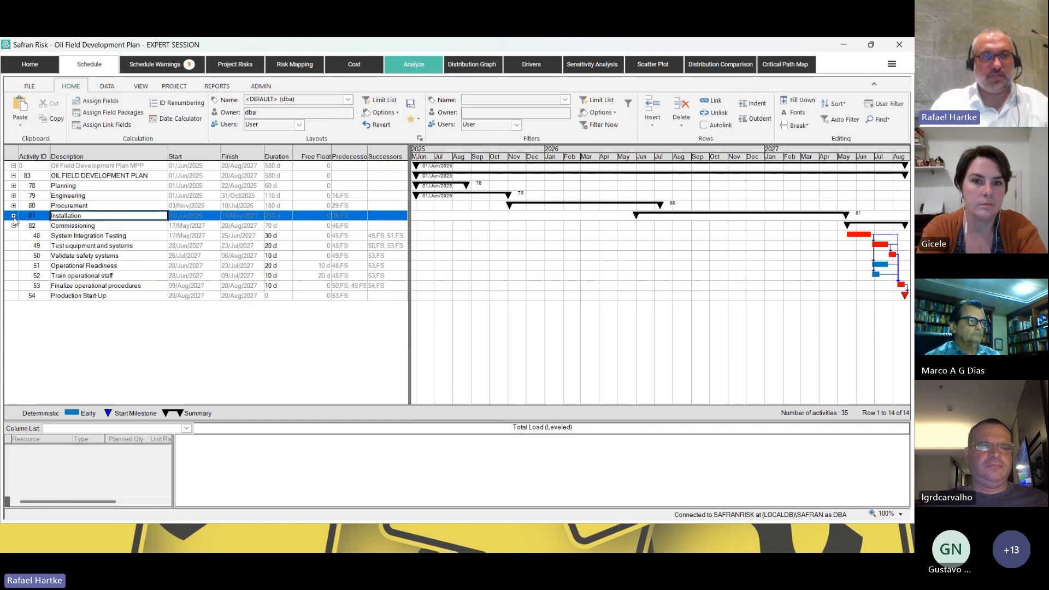
{"action": "left_click", "coordinate": [13, 216]}
{"action": "left_click", "coordinate": [14, 205]}
{"action": "left_click", "coordinate": [13, 196]}
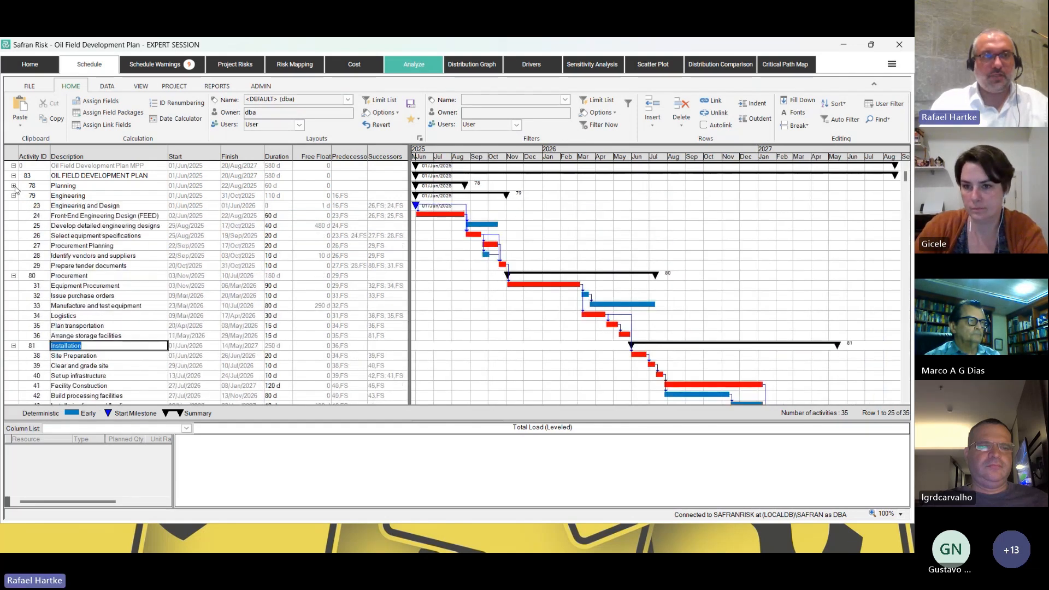
{"action": "left_click", "coordinate": [14, 186]}
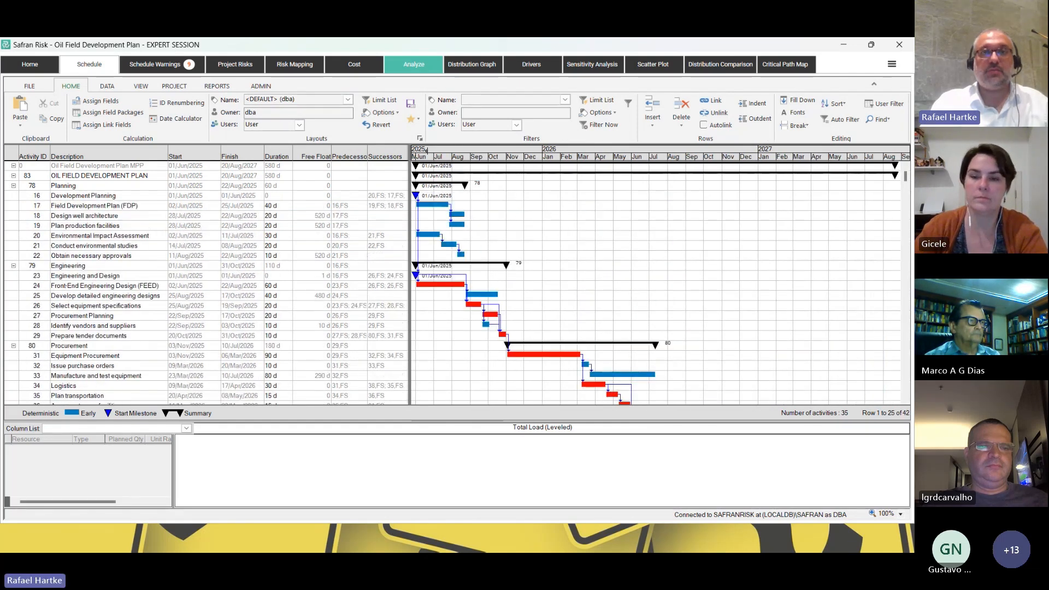
Check the duration of Conduct environmental studies and the start and finish dates of the overall project.
{"action": "left_click", "coordinate": [289, 246]}
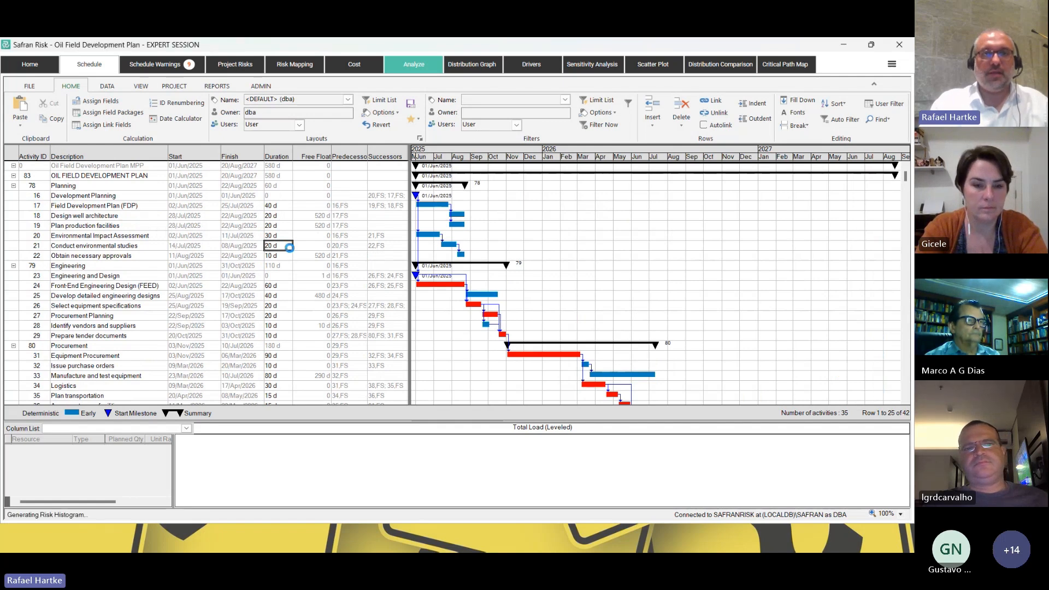
{"action": "left_click", "coordinate": [205, 167]}
{"action": "left_click", "coordinate": [239, 167]}
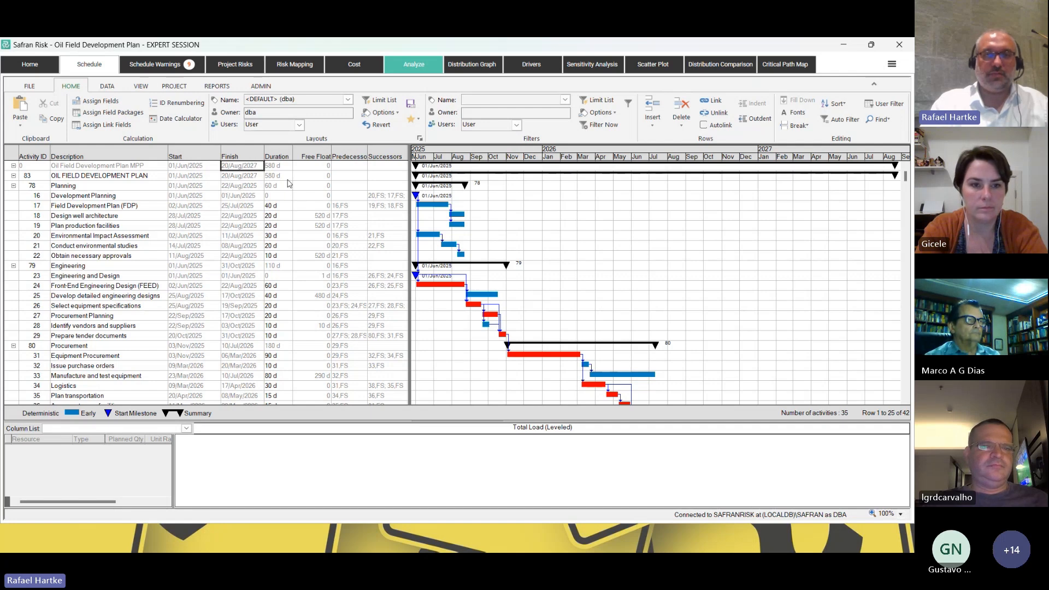
Bring up the schedule's view options and widen the activity table to leave space beyond the Successors column.
{"action": "left_click", "coordinate": [35, 90]}
{"action": "left_click", "coordinate": [72, 89]}
{"action": "left_click", "coordinate": [112, 87]}
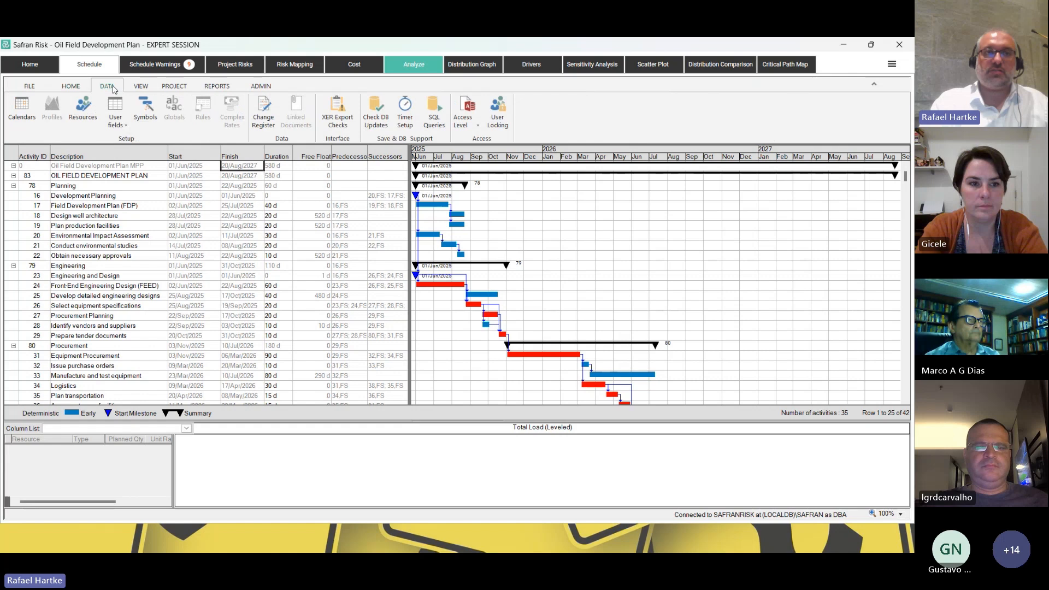
{"action": "left_click", "coordinate": [142, 87]}
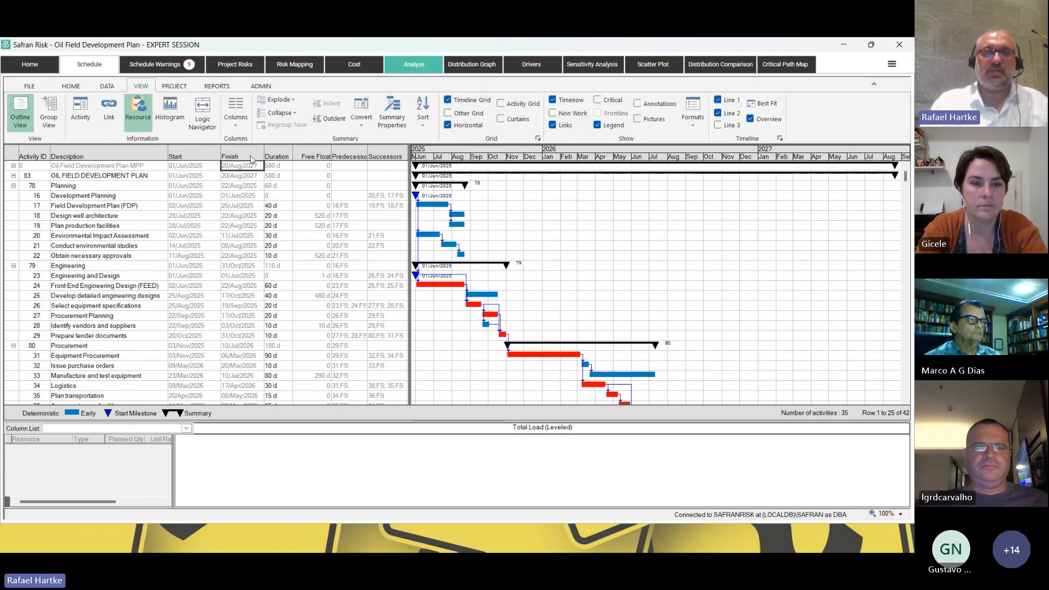
{"action": "left_click_drag", "start_coordinate": [410, 186], "coordinate": [460, 186]}
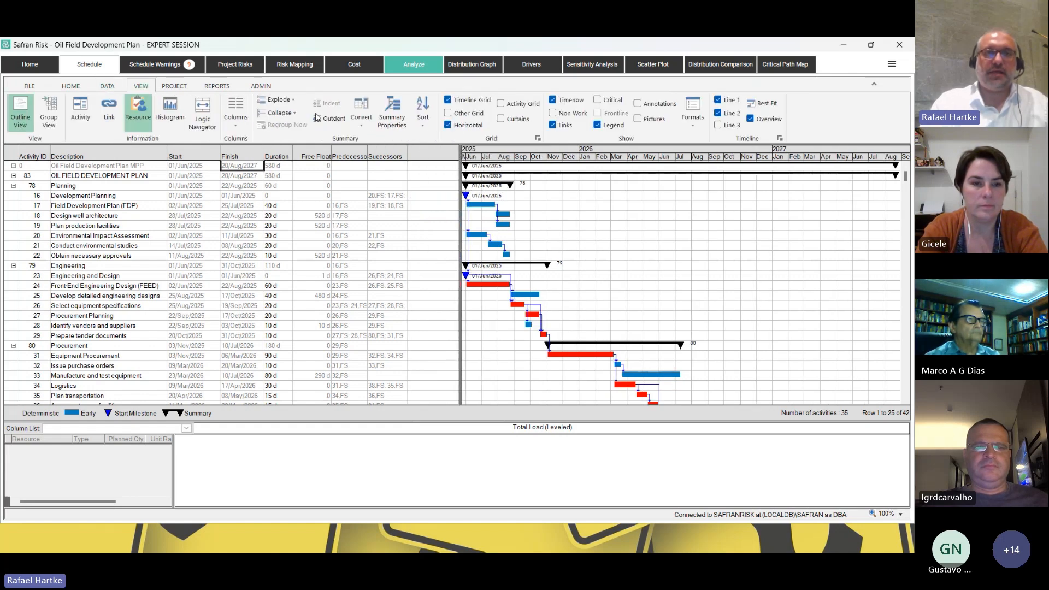
Show predecessor and successor link details in an enlarged lower pane for Front-End Engineering Design (FEED) and Plan production facilities.
{"action": "left_click", "coordinate": [110, 112]}
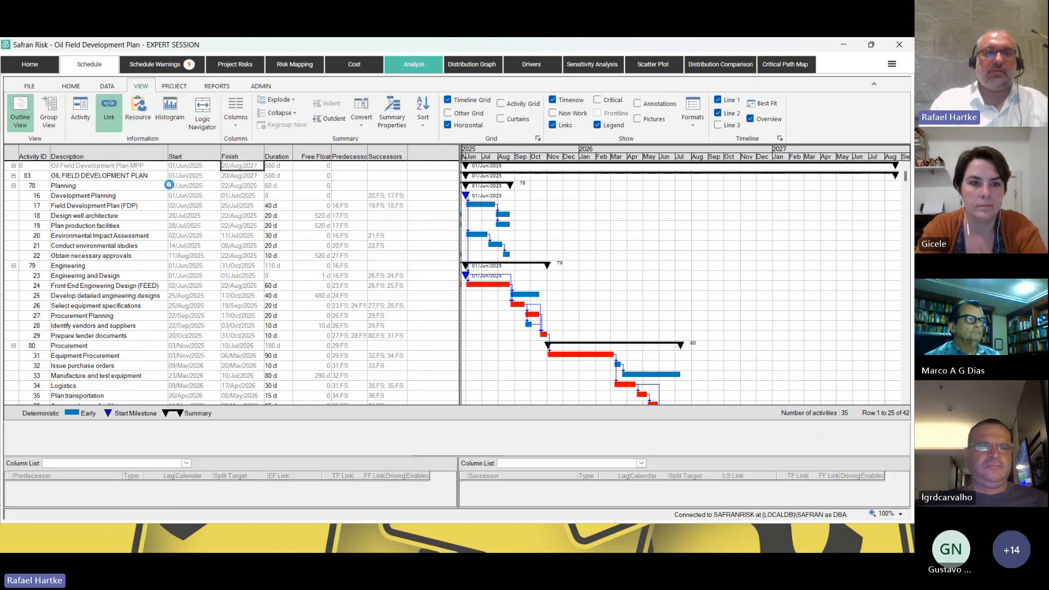
{"action": "left_click", "coordinate": [112, 266]}
{"action": "left_click", "coordinate": [117, 287]}
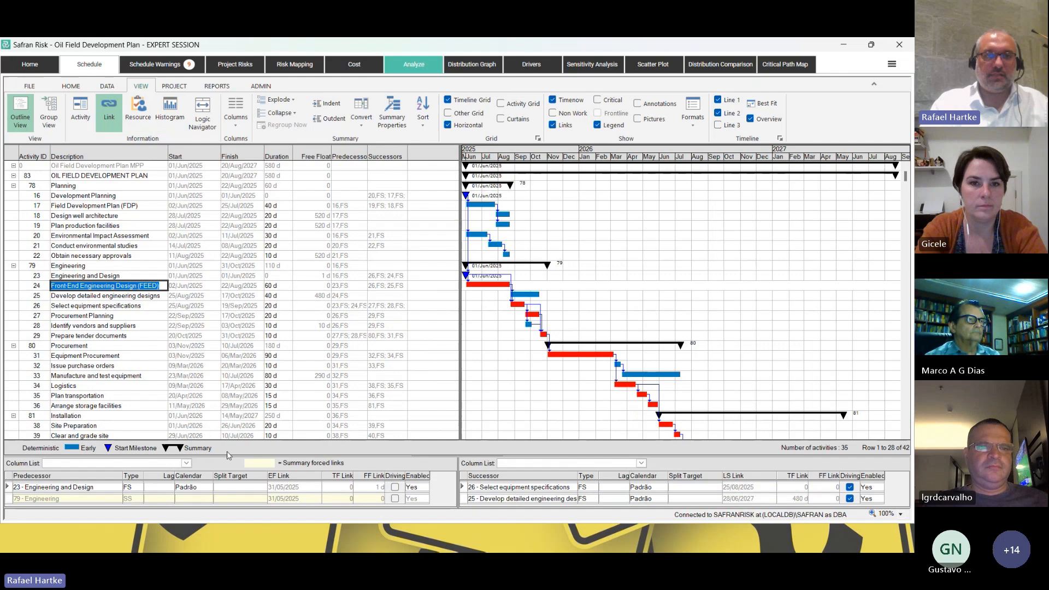
{"action": "left_click_drag", "start_coordinate": [224, 457], "coordinate": [223, 362]}
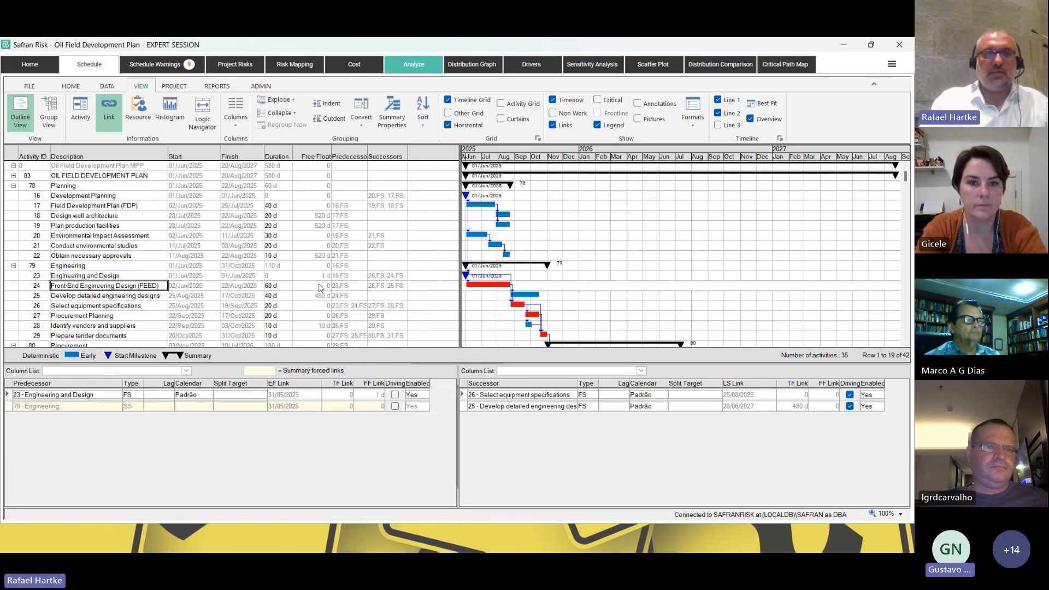
{"action": "left_click", "coordinate": [310, 226]}
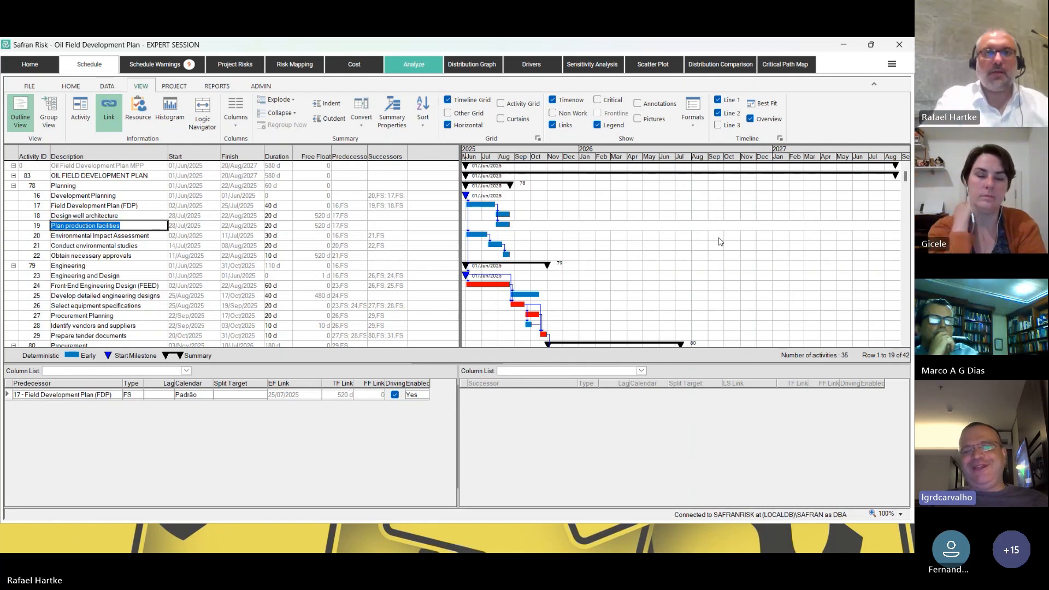
Check the dates and predecessor and successor links of Plan production facilities and Conduct environmental studies.
{"action": "left_click", "coordinate": [229, 177]}
{"action": "left_click", "coordinate": [249, 227]}
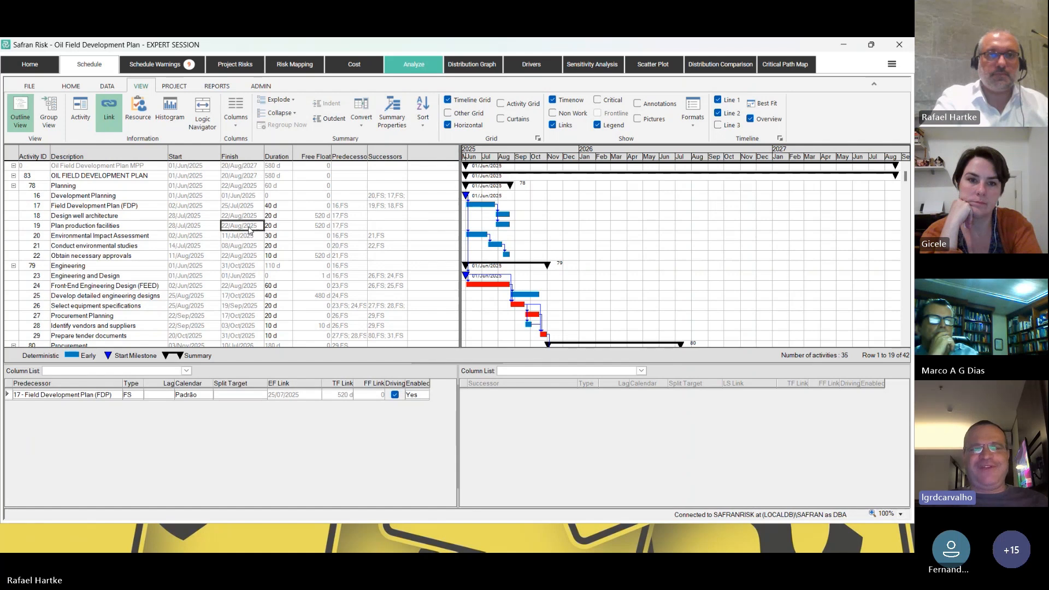
{"action": "left_click", "coordinate": [251, 237]}
{"action": "left_click", "coordinate": [255, 246]}
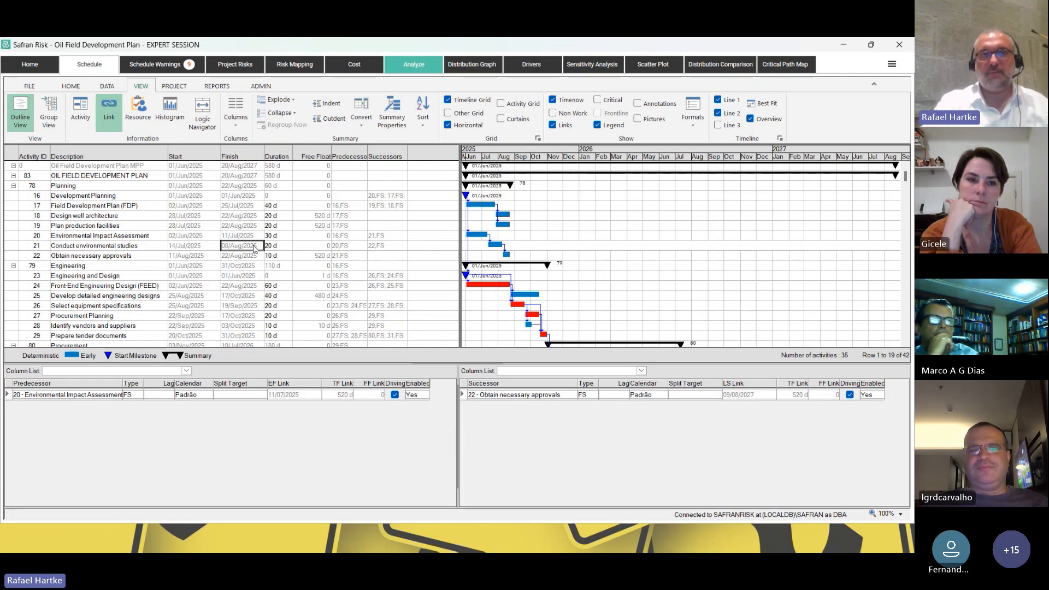
{"action": "left_click", "coordinate": [196, 226]}
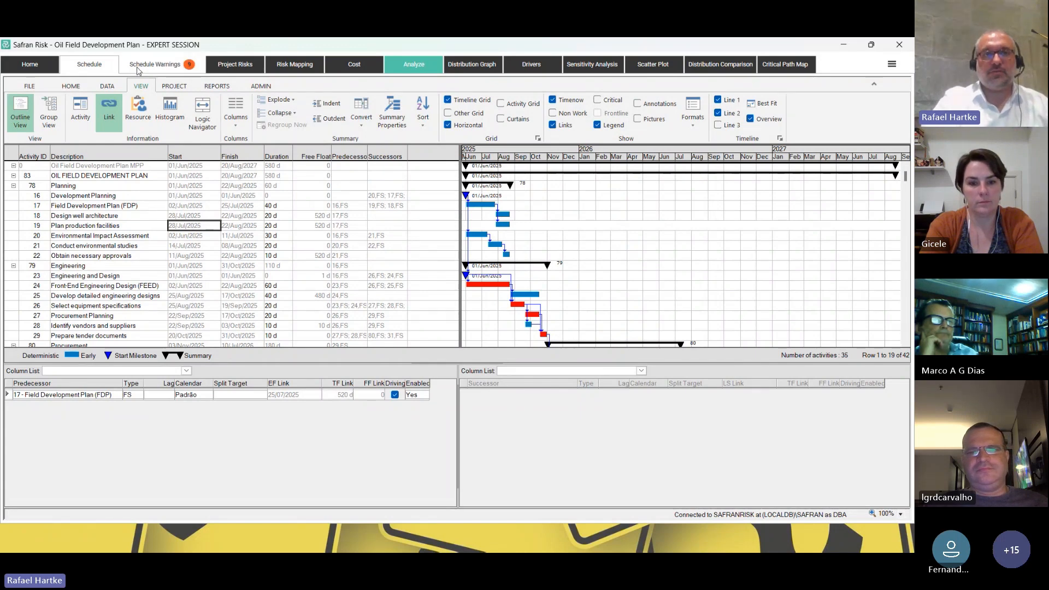
Review the schedule warnings, including the constraint warning on Development Planning, and return to the schedule.
{"action": "left_click", "coordinate": [155, 65]}
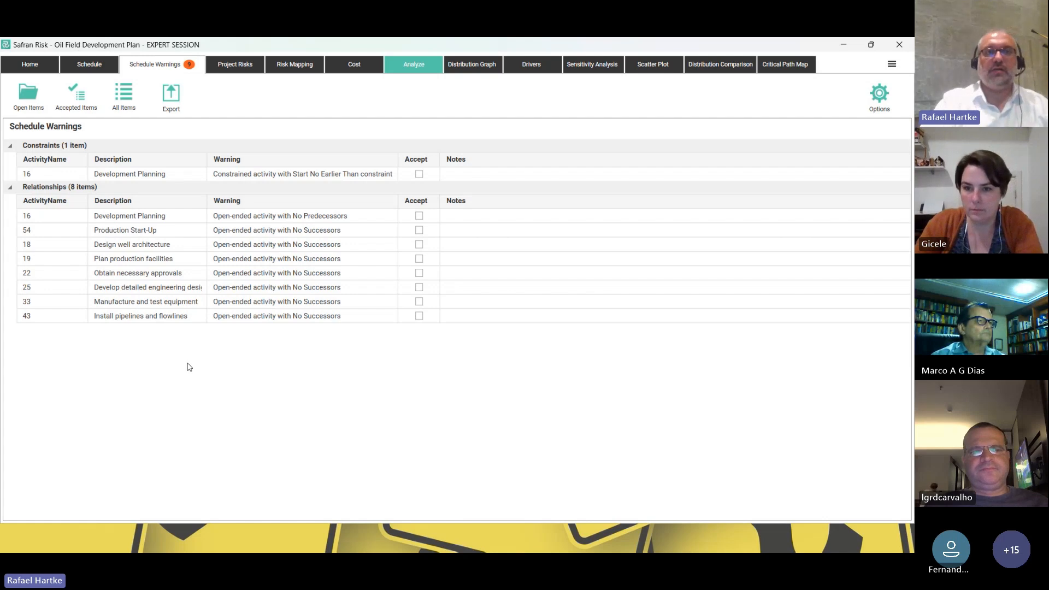
{"action": "left_click", "coordinate": [304, 174]}
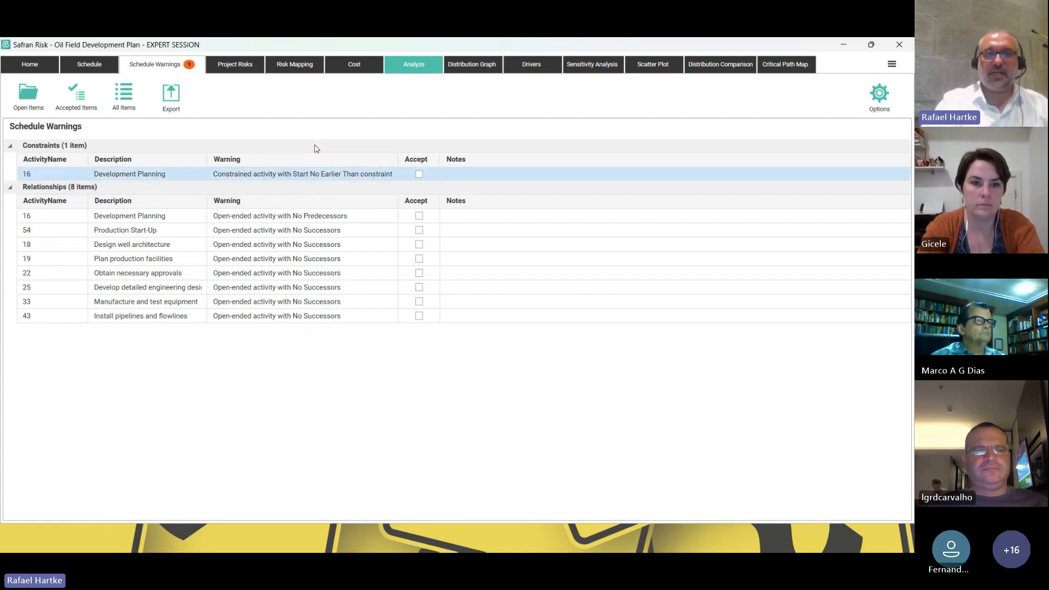
{"action": "left_click", "coordinate": [90, 65]}
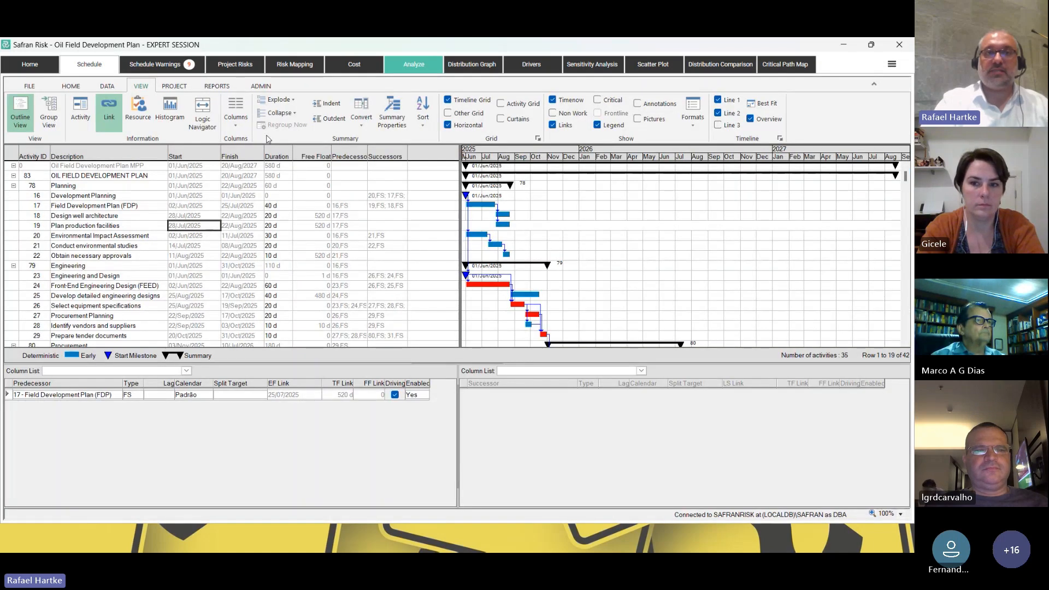
Try adding a column to the activity table, browse the available fields, and remove the blank column entry.
{"action": "right_click", "coordinate": [230, 154]}
{"action": "left_click", "coordinate": [263, 157]}
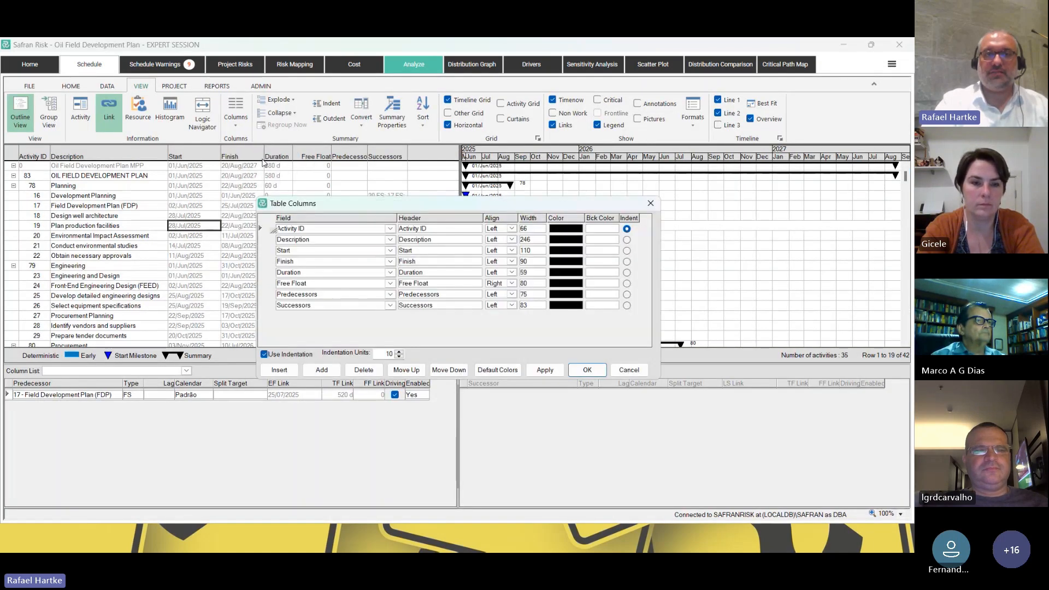
{"action": "left_click", "coordinate": [279, 371]}
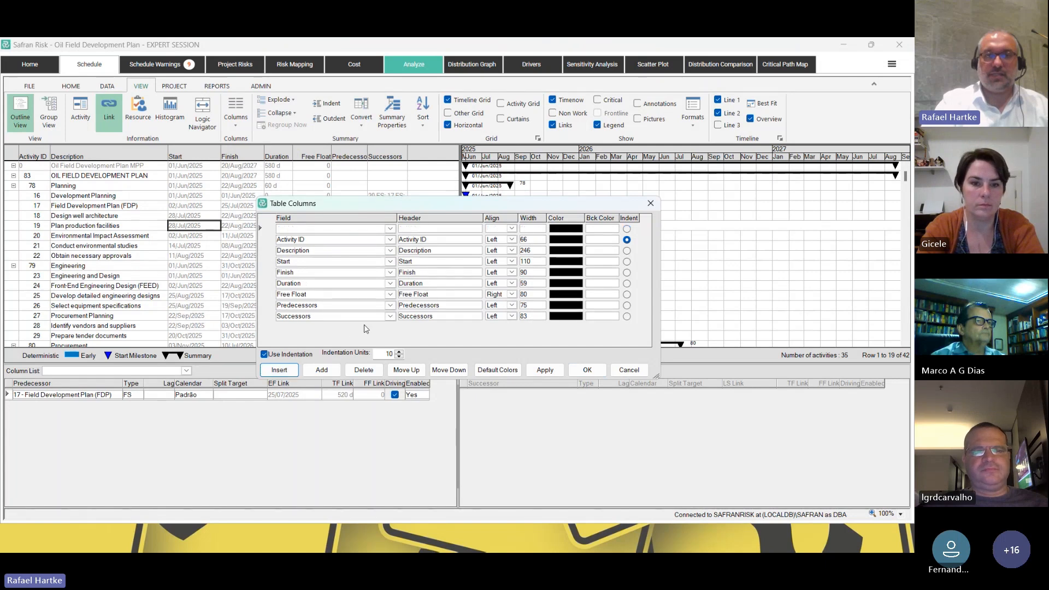
{"action": "left_click", "coordinate": [390, 229]}
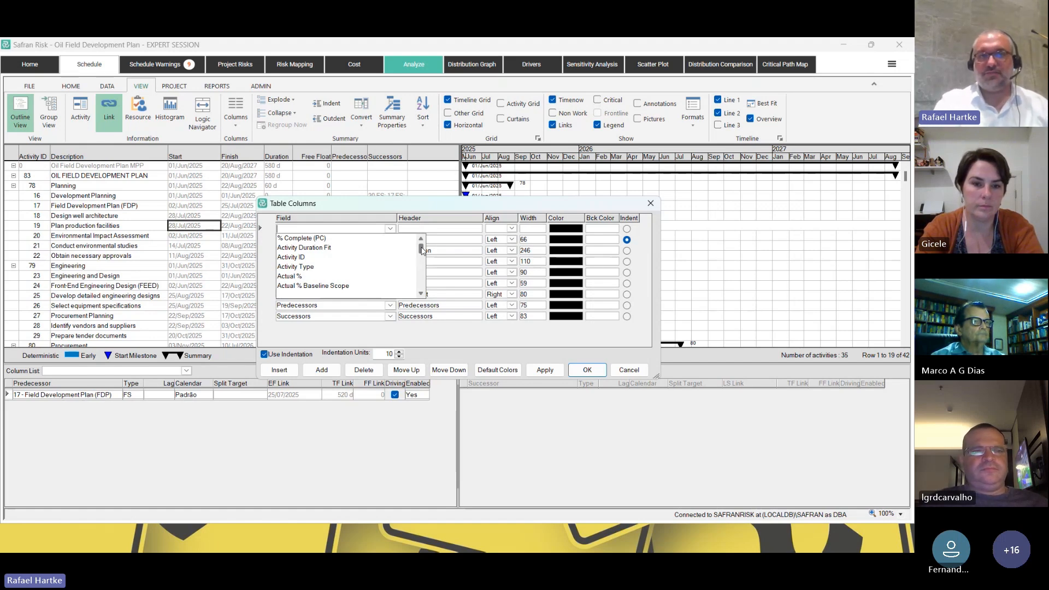
{"action": "left_click", "coordinate": [300, 204]}
{"action": "left_click_drag", "start_coordinate": [299, 204], "coordinate": [215, 180]}
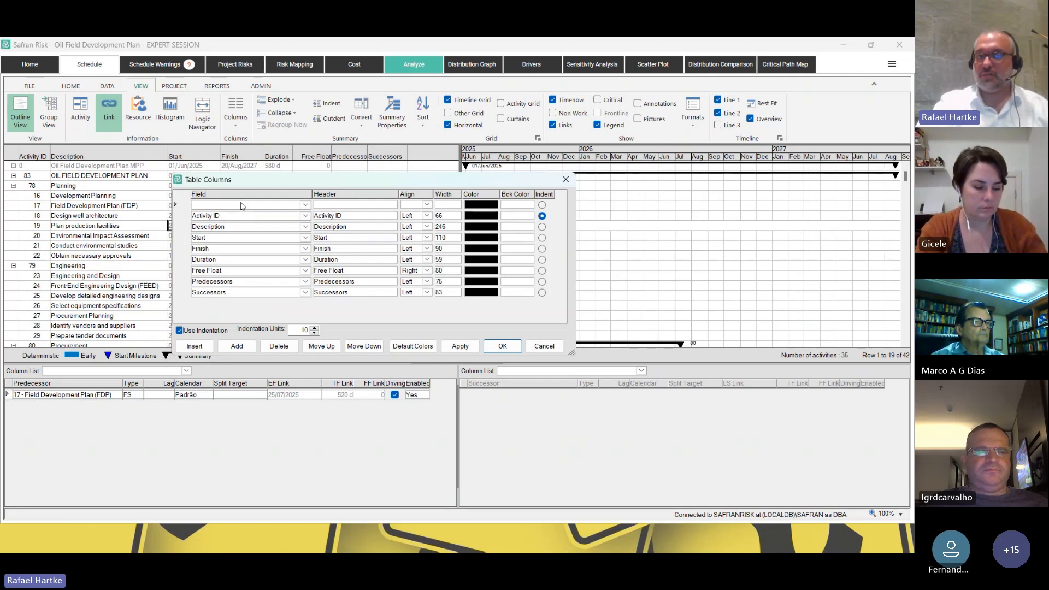
{"action": "left_click", "coordinate": [290, 352]}
{"action": "left_click", "coordinate": [501, 348]}
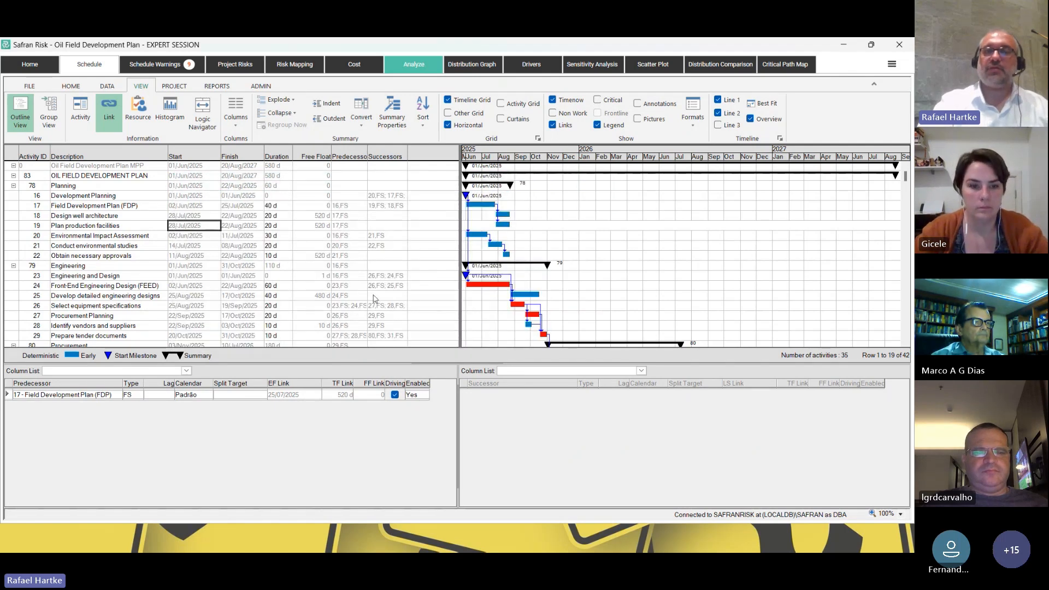
Examine the links of Front-End Engineering Design (FEED), Design well architecture, Development Planning and Environmental Impact Assessment.
{"action": "left_click", "coordinate": [366, 289]}
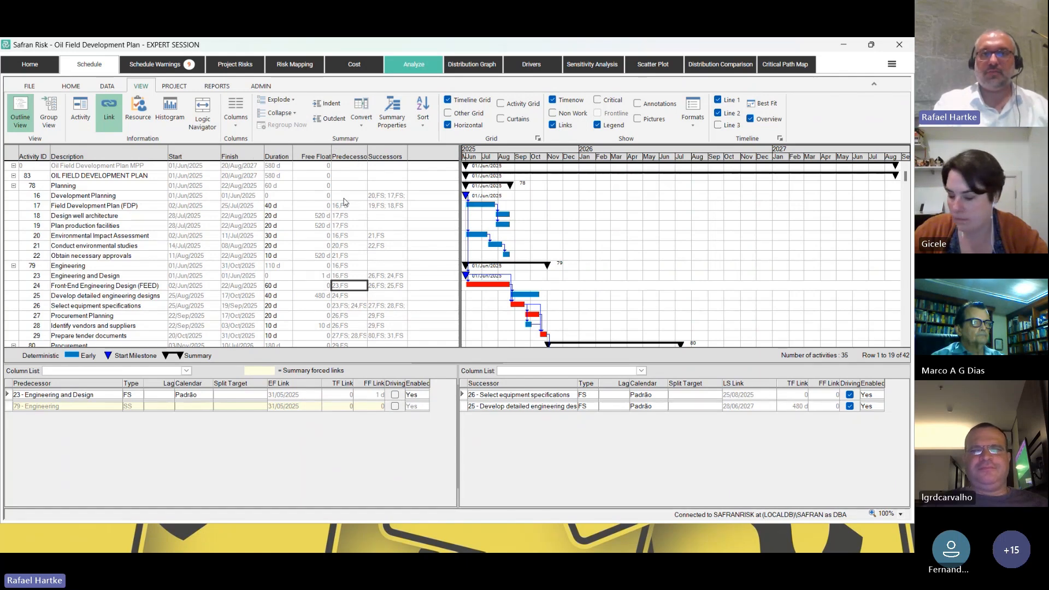
{"action": "left_click", "coordinate": [315, 215]}
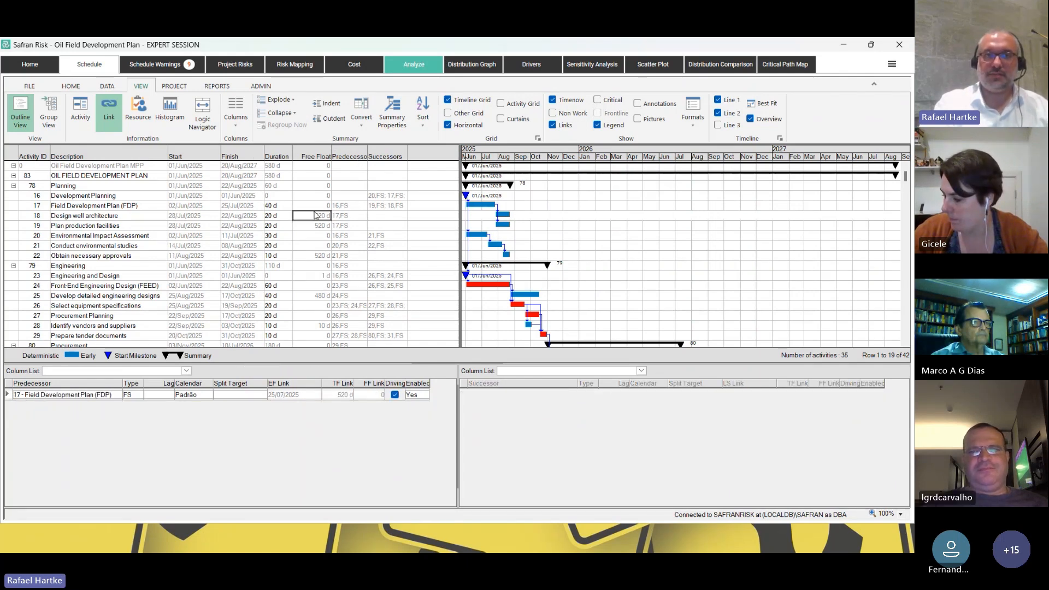
{"action": "left_click", "coordinate": [347, 195]}
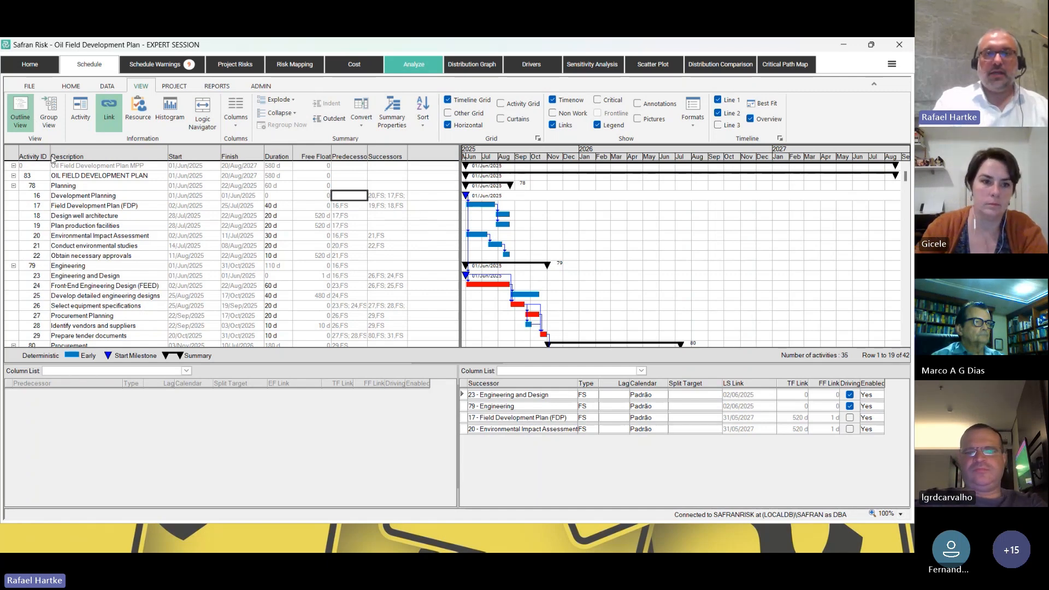
{"action": "left_click", "coordinate": [195, 239]}
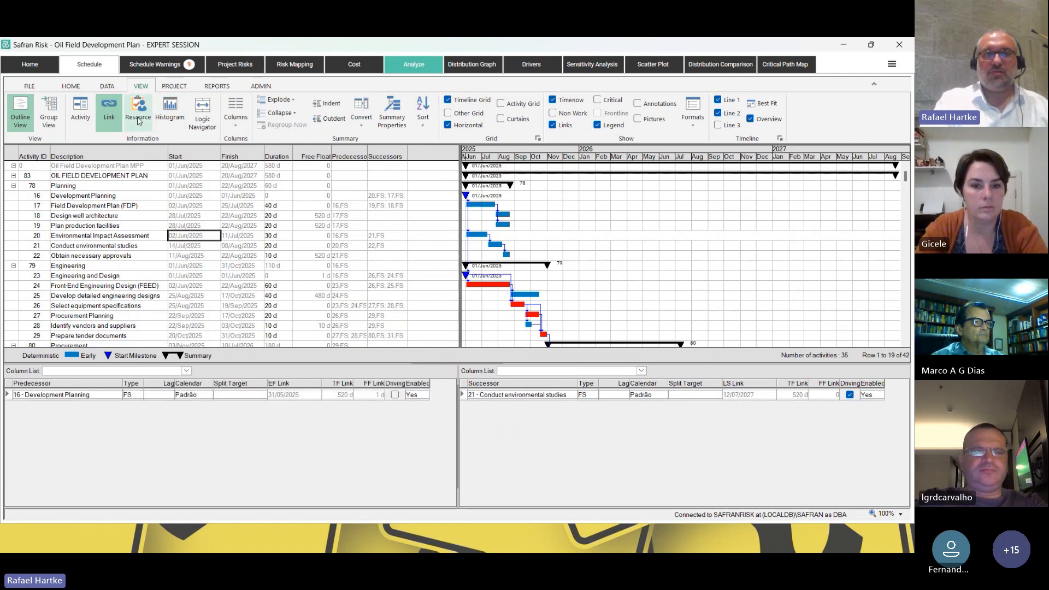
Show resource information in the schedule's lower pane and look up the project's available resources.
{"action": "left_click", "coordinate": [137, 117]}
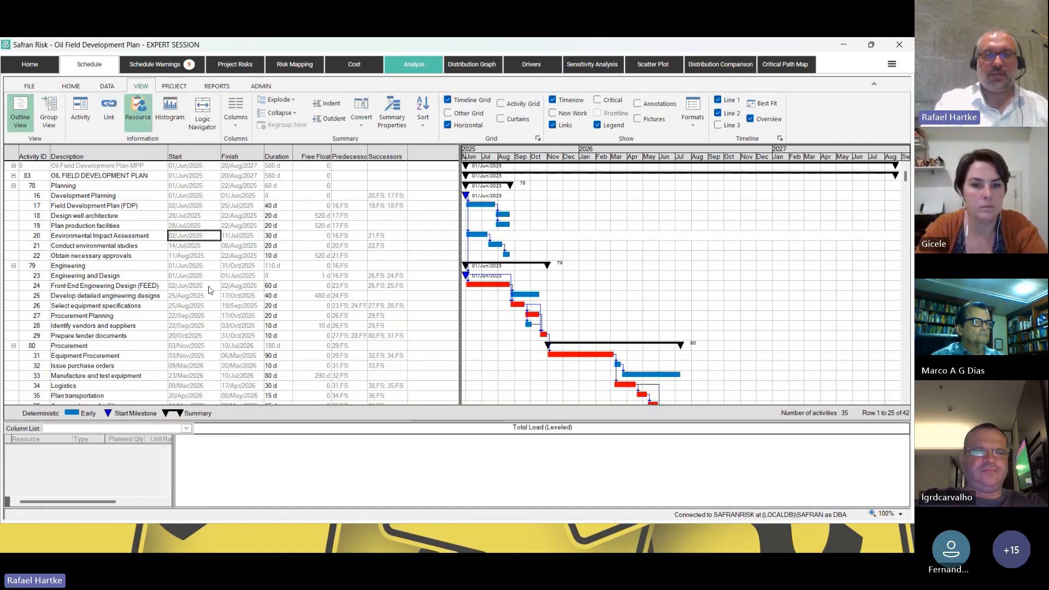
{"action": "left_click", "coordinate": [174, 86]}
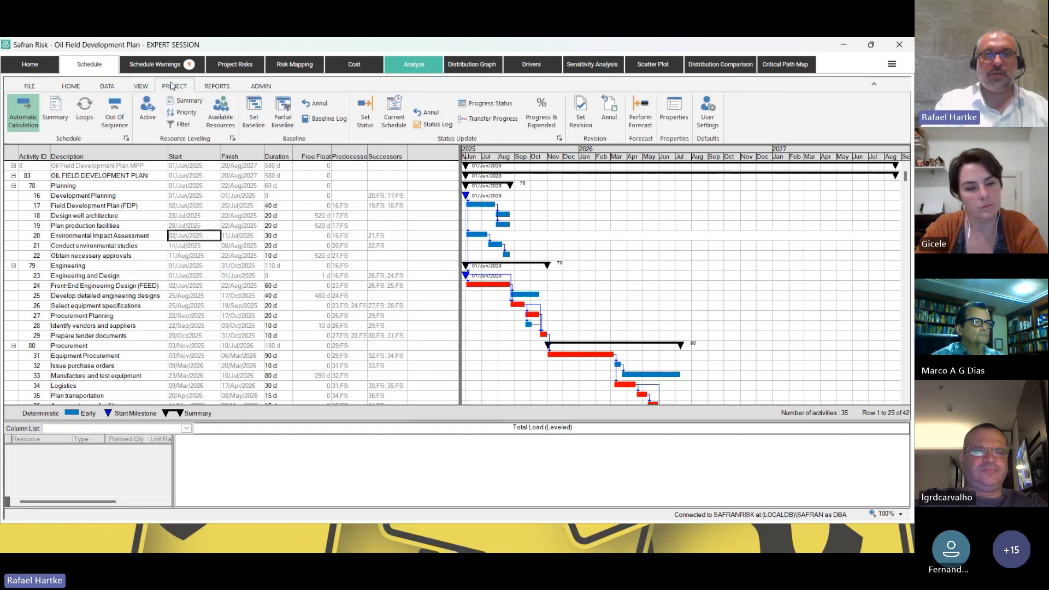
{"action": "left_click", "coordinate": [221, 114]}
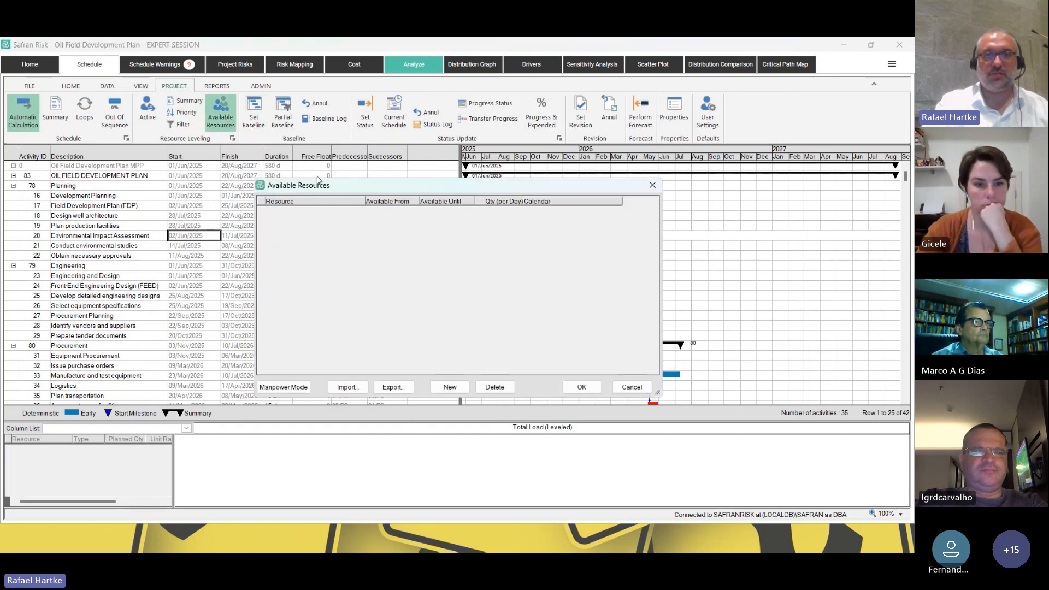
{"action": "left_click", "coordinate": [649, 391]}
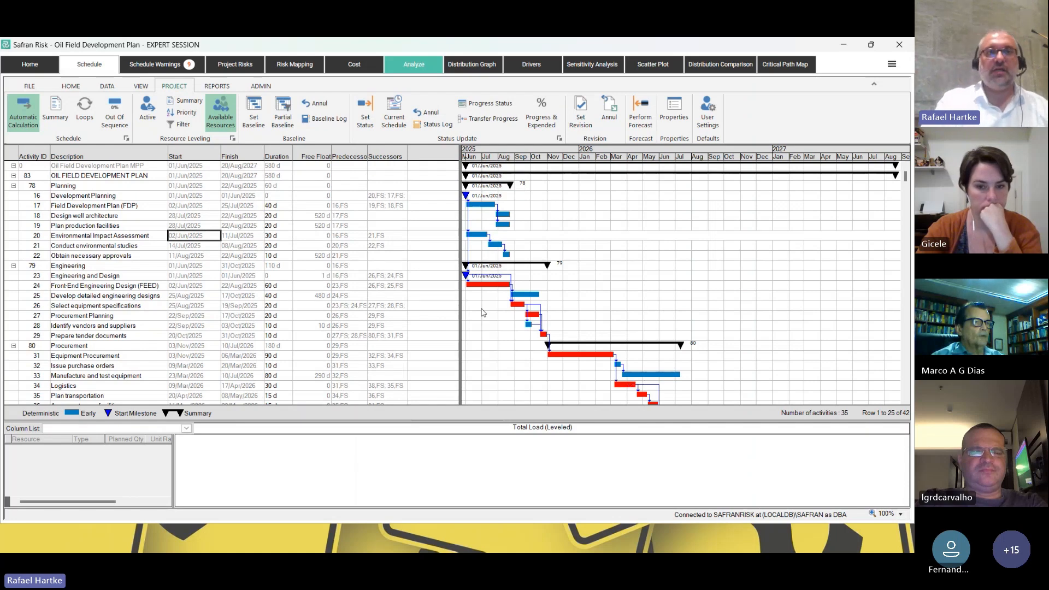
{"action": "left_click", "coordinate": [142, 86]}
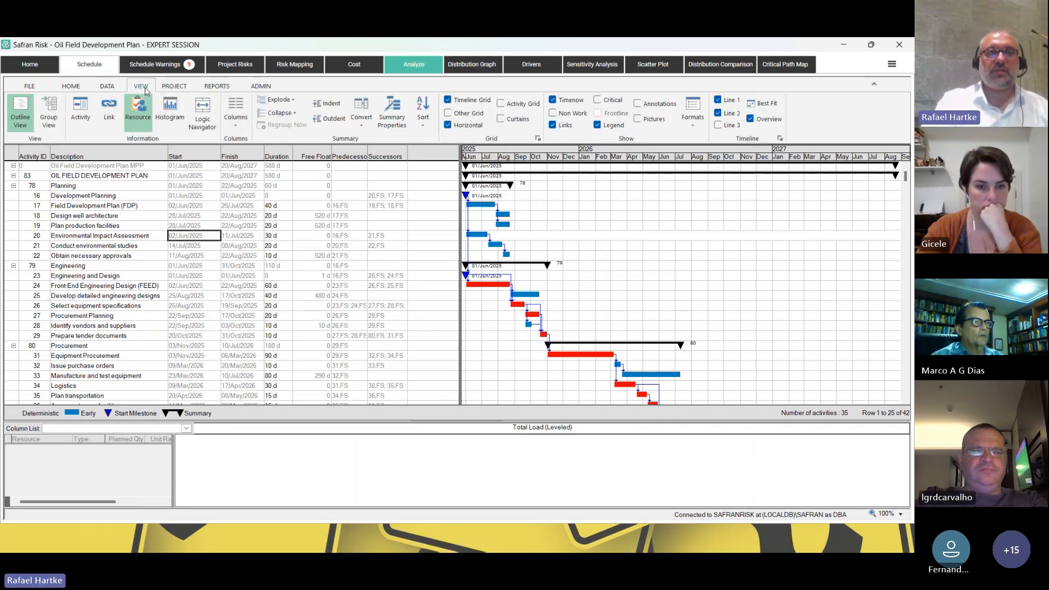
{"action": "left_click", "coordinate": [108, 86]}
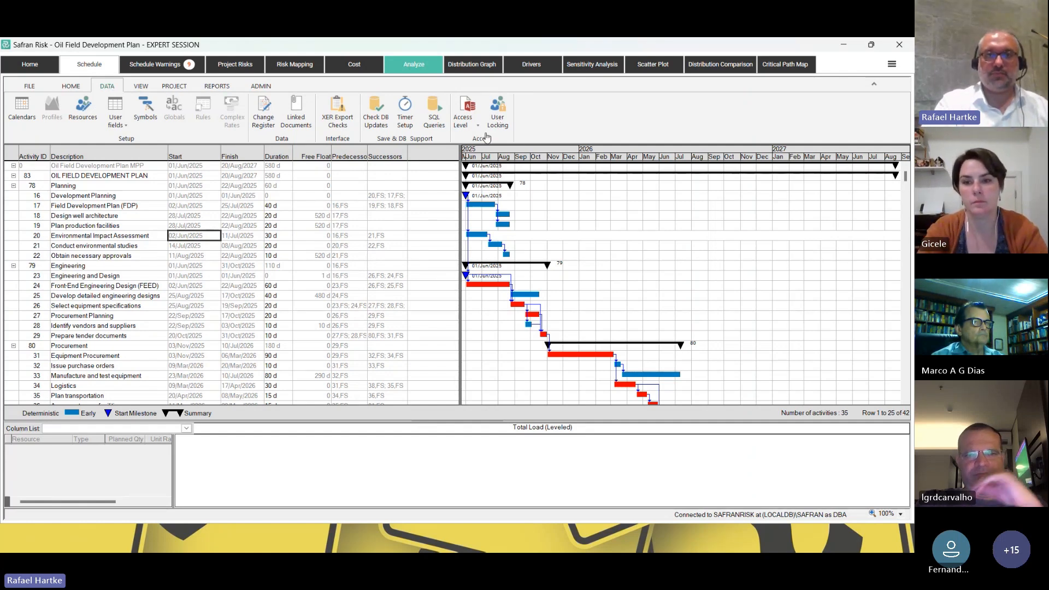
{"action": "left_click", "coordinate": [261, 192]}
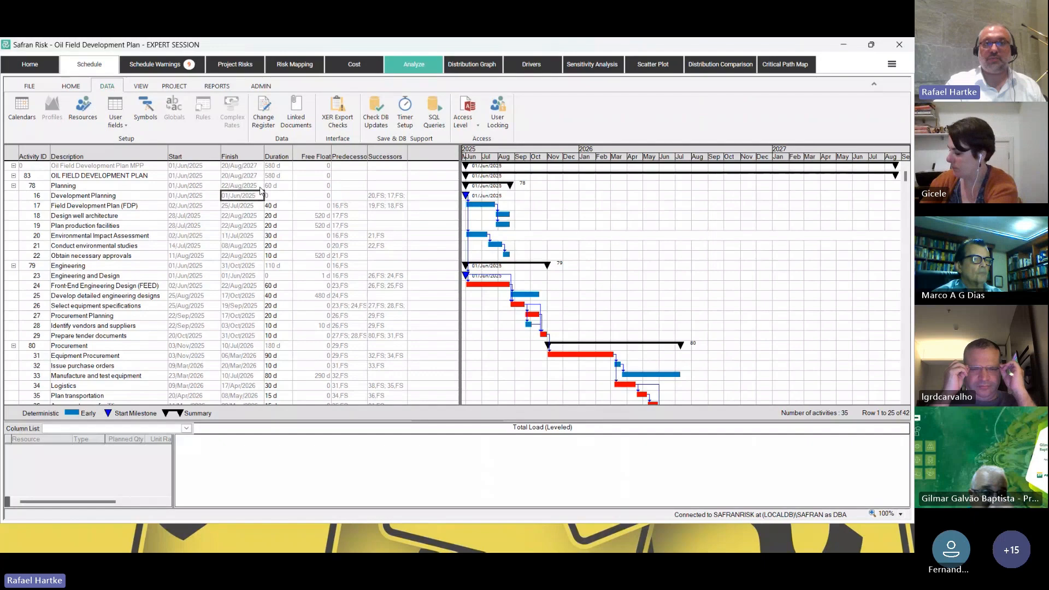
Revisit the schedule warnings and look over the list of project risks.
{"action": "left_click", "coordinate": [147, 65]}
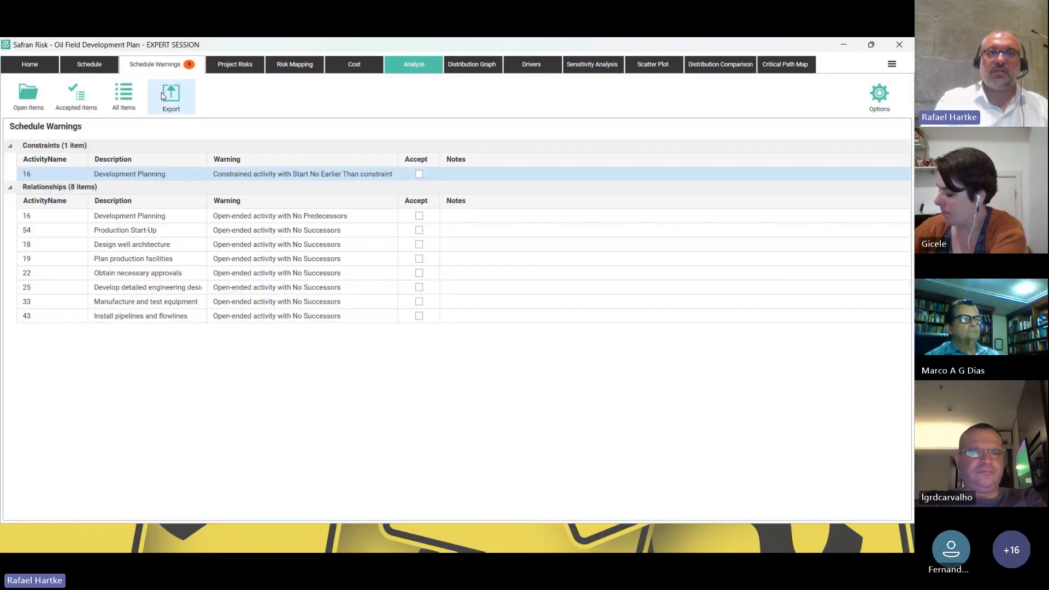
{"action": "left_click", "coordinate": [106, 65]}
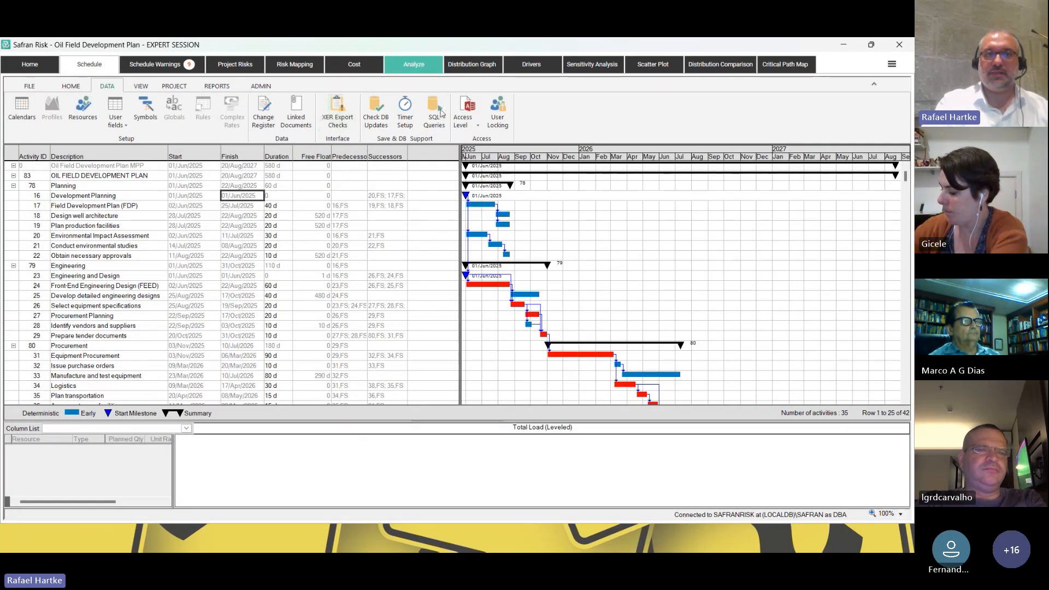
{"action": "left_click", "coordinate": [141, 86]}
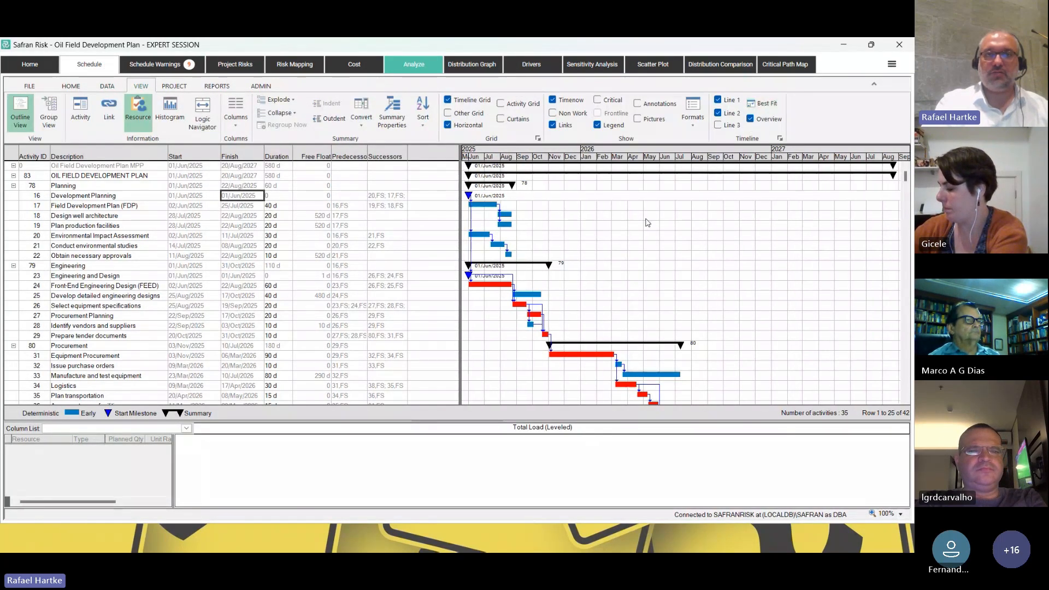
{"action": "left_click", "coordinate": [235, 65]}
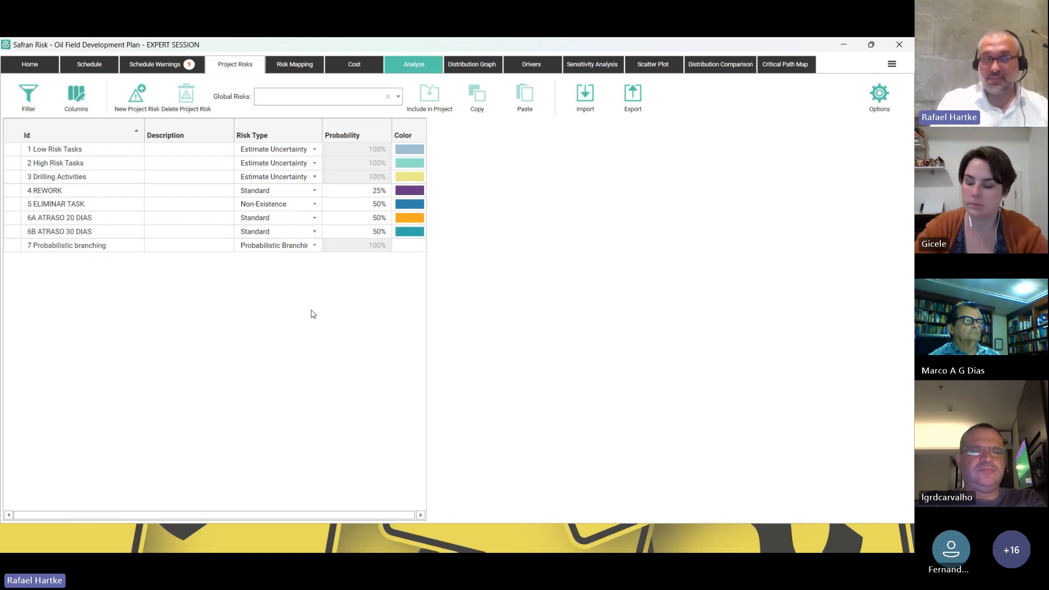
Return to the schedule and widen the activity table well beyond the Successors column, narrowing the Gantt chart.
{"action": "left_click", "coordinate": [80, 64]}
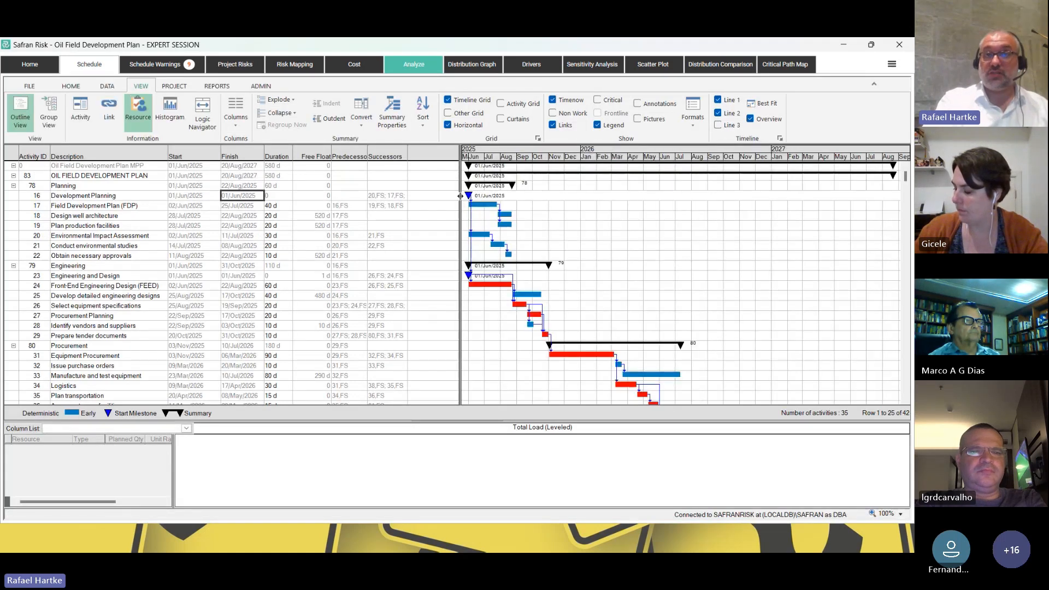
{"action": "left_click_drag", "start_coordinate": [460, 196], "coordinate": [616, 195]}
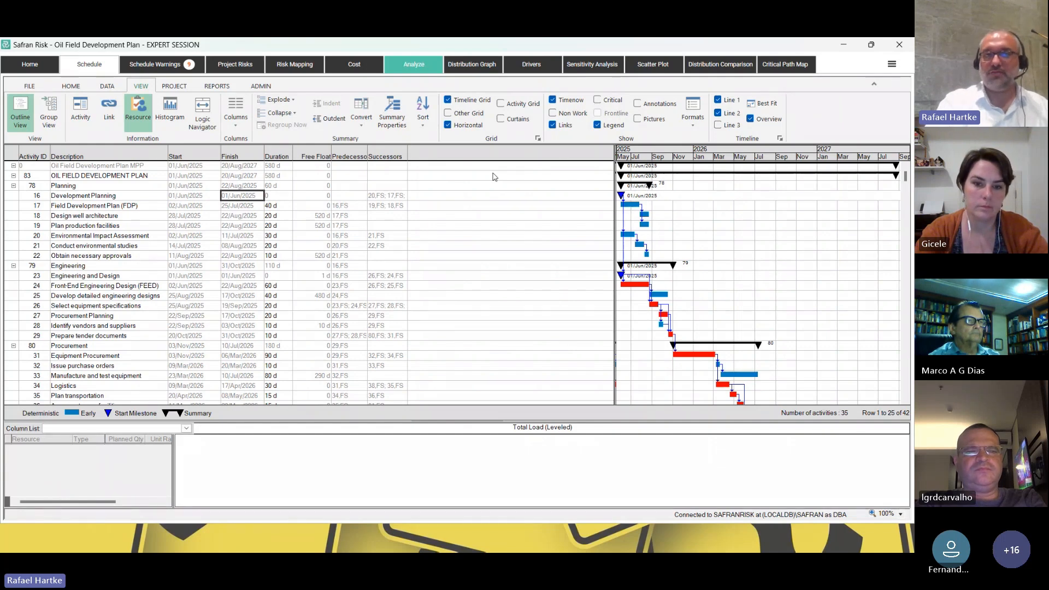
Add a new project risk named RISCO NOVO with the risk type Estimate Uncertainty.
{"action": "left_click", "coordinate": [223, 65]}
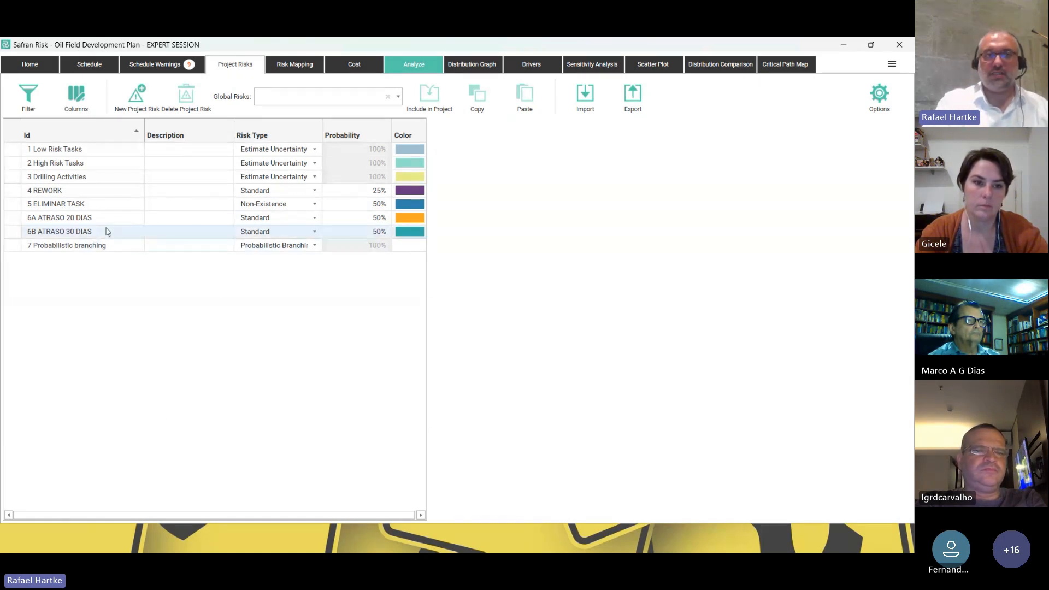
{"action": "left_click", "coordinate": [137, 101]}
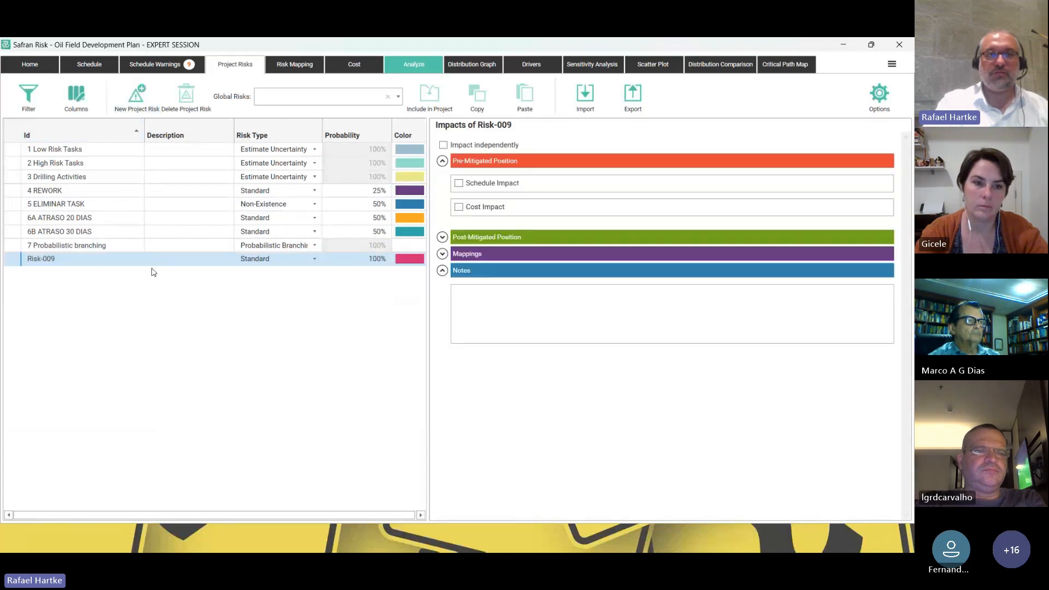
{"action": "left_click", "coordinate": [98, 258]}
{"action": "type", "text": "RISCO NOVO"}
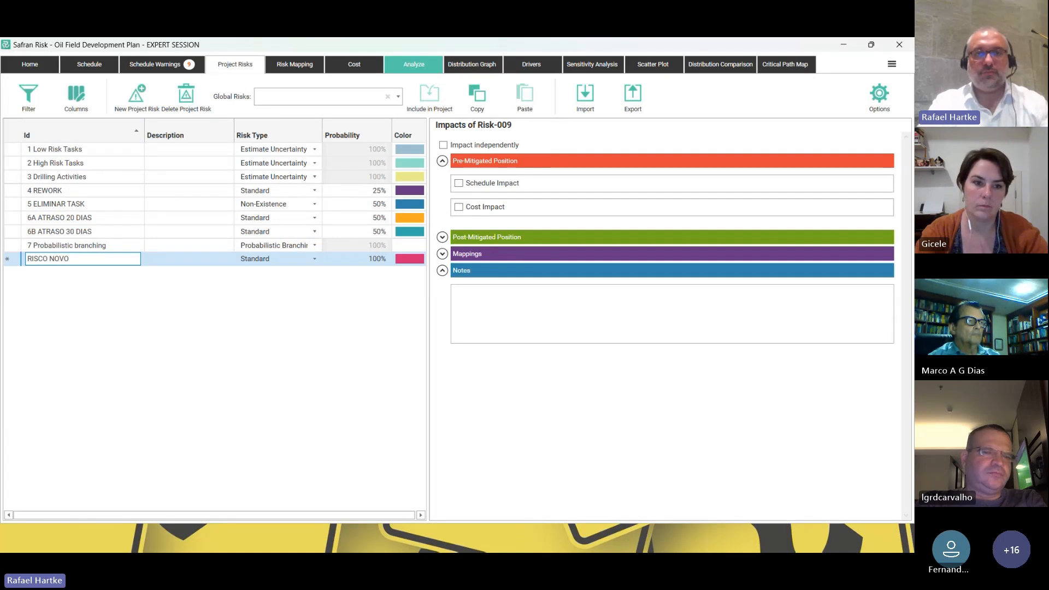
{"action": "left_click", "coordinate": [313, 259]}
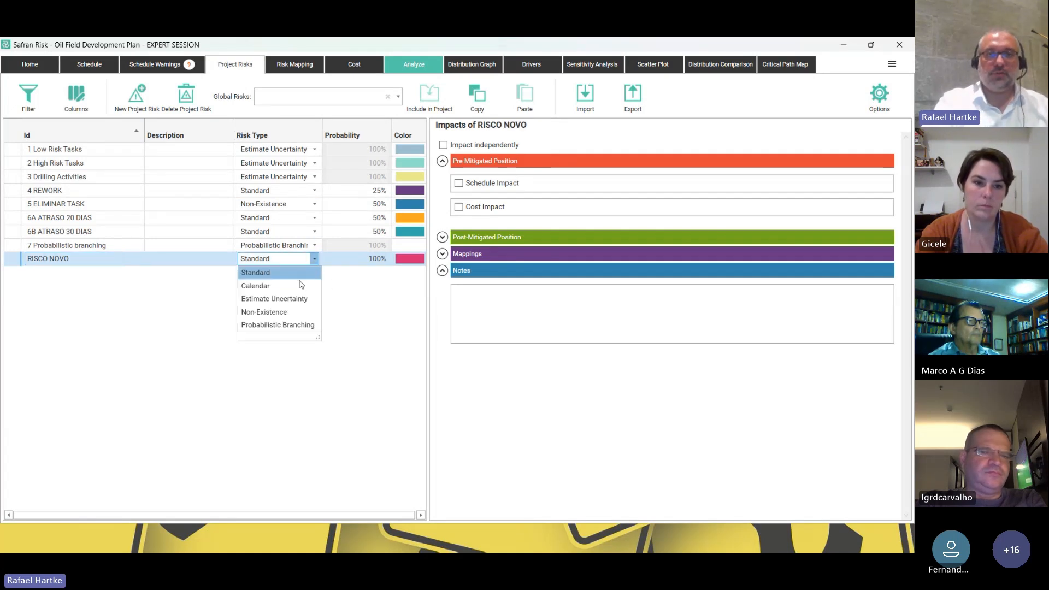
{"action": "left_click", "coordinate": [273, 300]}
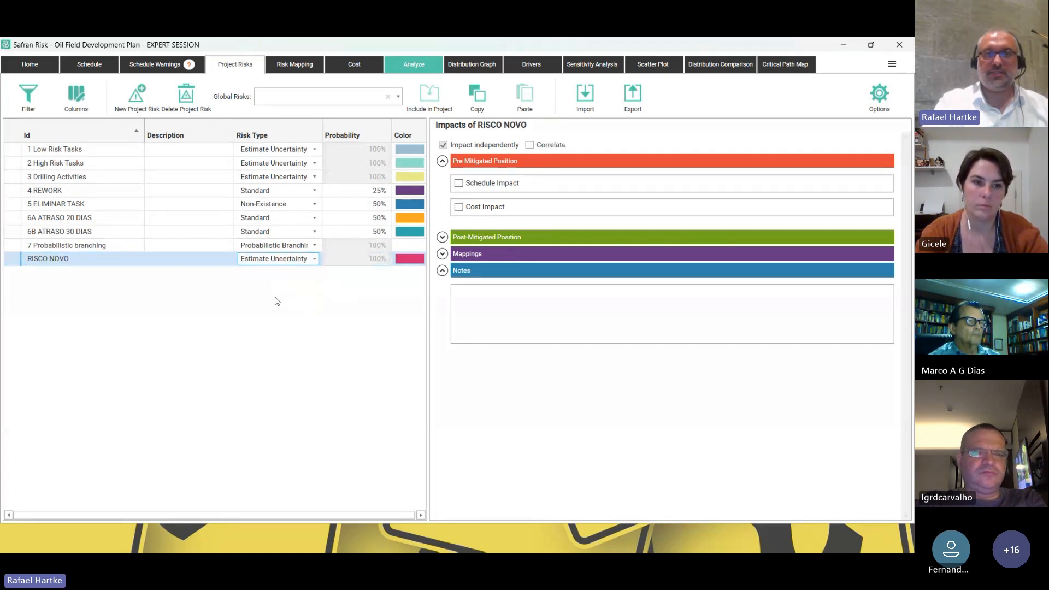
Enable the pre-mitigated schedule impact of RISCO NOVO and set its impact type to Absolute.
{"action": "left_click", "coordinate": [459, 184]}
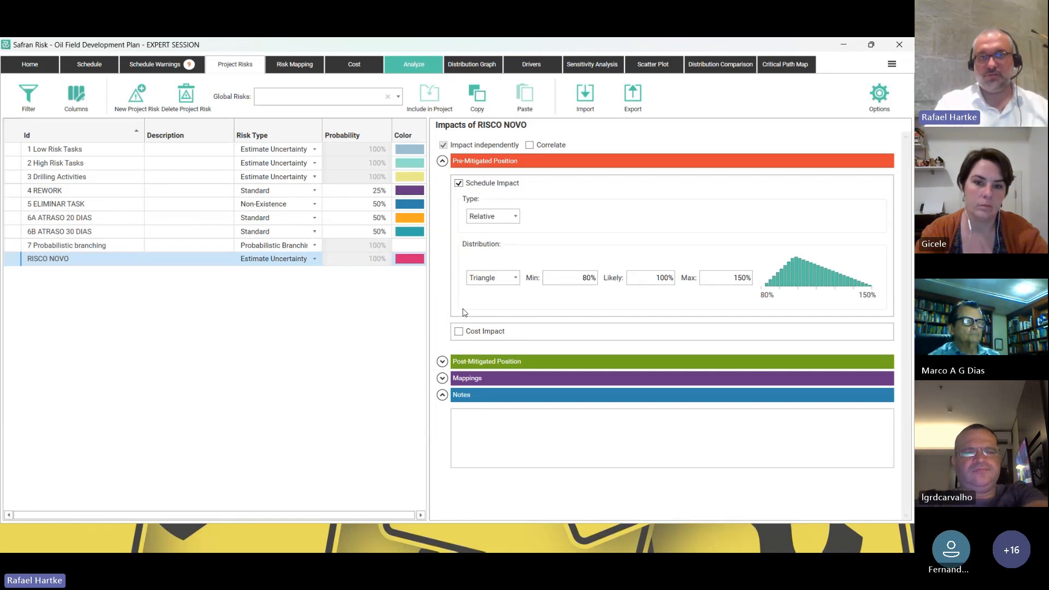
{"action": "left_click", "coordinate": [515, 216]}
{"action": "left_click", "coordinate": [496, 237]}
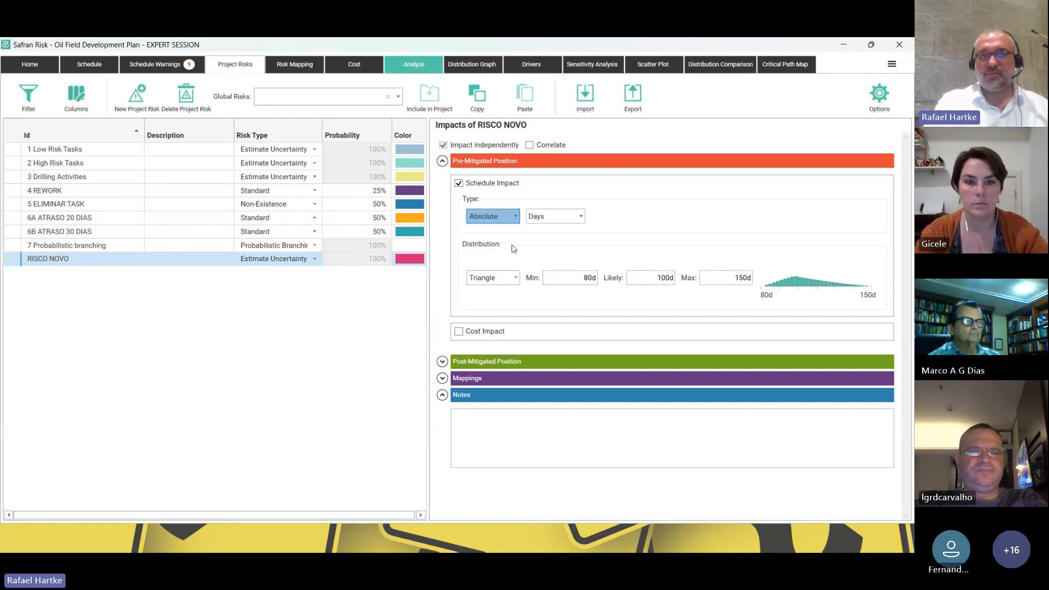
Set the triangle distribution of RISCO NOVO's schedule impact to min 10, likely 15 and max 30 days.
{"action": "left_click_drag", "start_coordinate": [553, 278], "coordinate": [622, 284]}
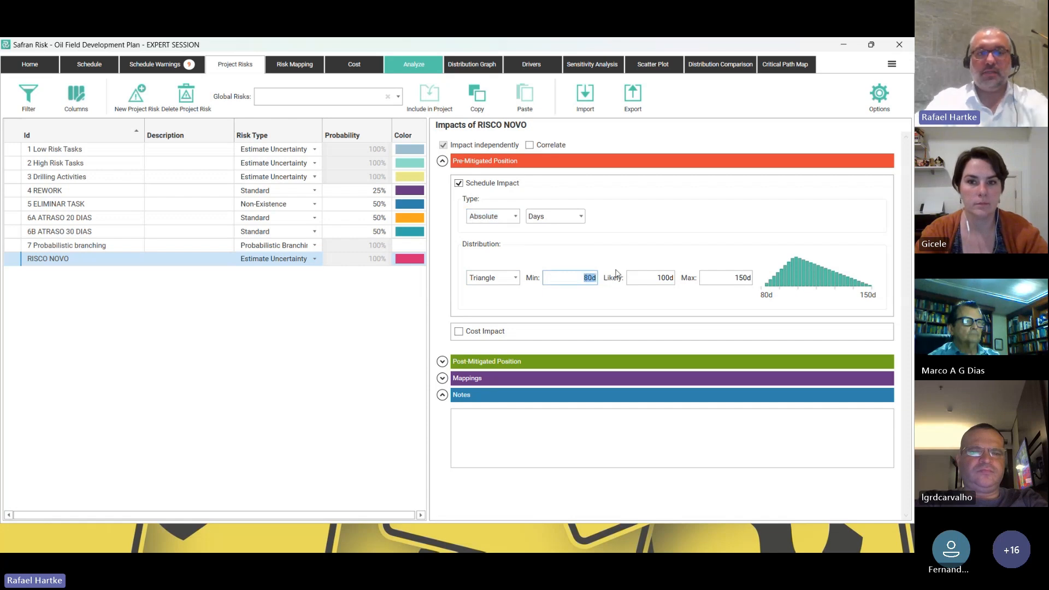
{"action": "type", "text": "10"}
{"action": "key", "text": "Tab"}
{"action": "type", "text": "1"}
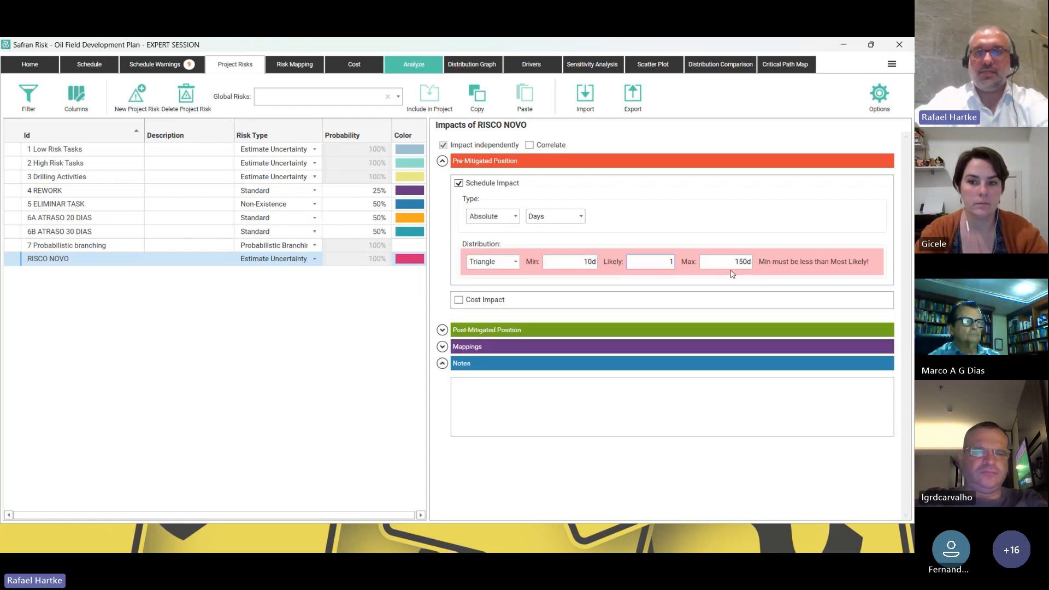
{"action": "type", "text": "5"}
{"action": "key", "text": "Tab"}
{"action": "key", "text": "BackSpace"}
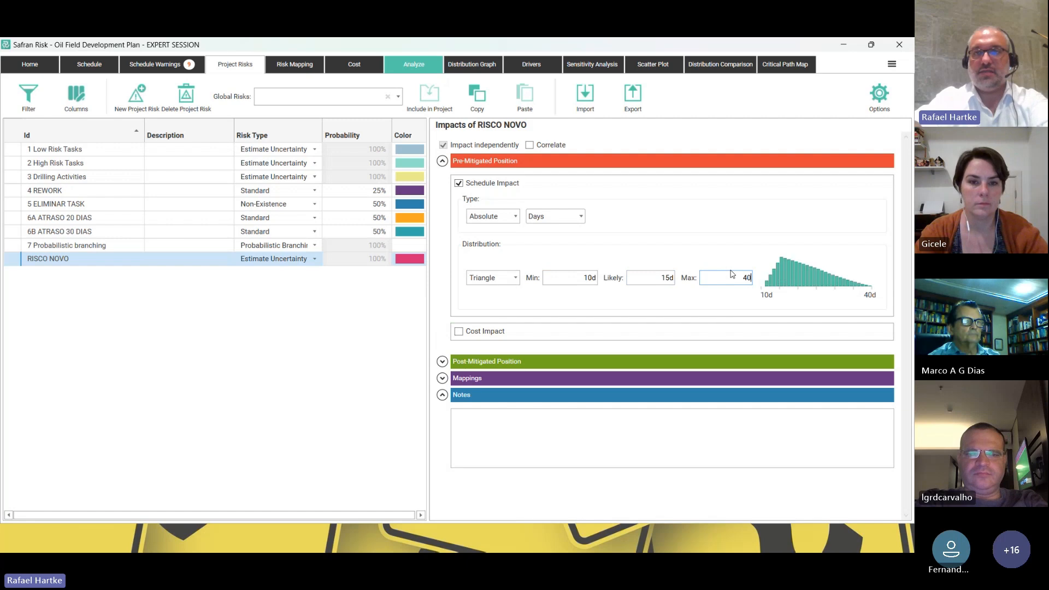
{"action": "type", "text": "30d"}
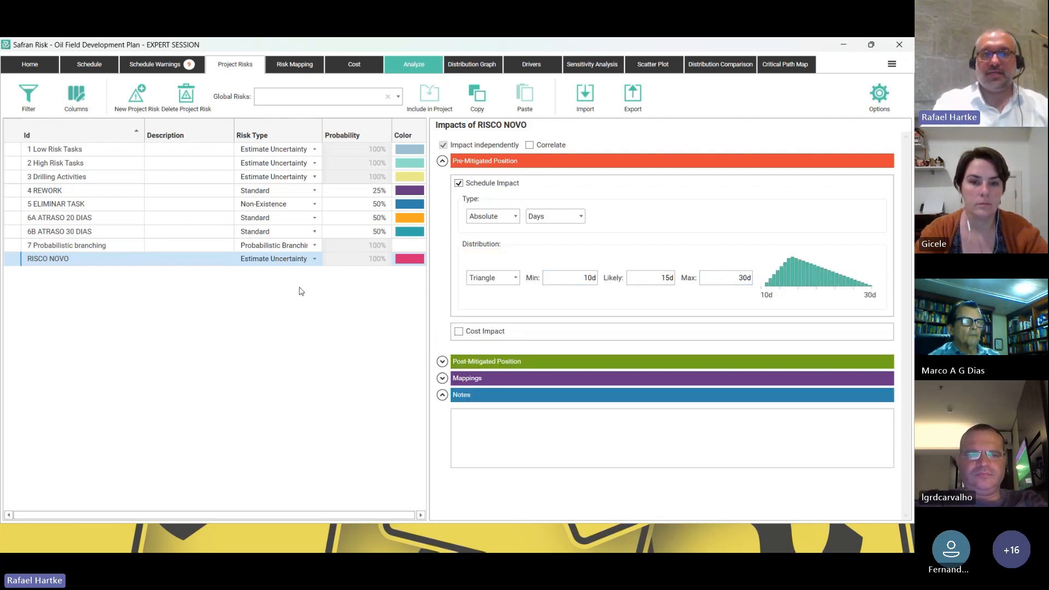
Change the risk type of RISCO NOVO to Standard and set its probability to 25%.
{"action": "left_click", "coordinate": [271, 259]}
{"action": "left_click", "coordinate": [272, 260]}
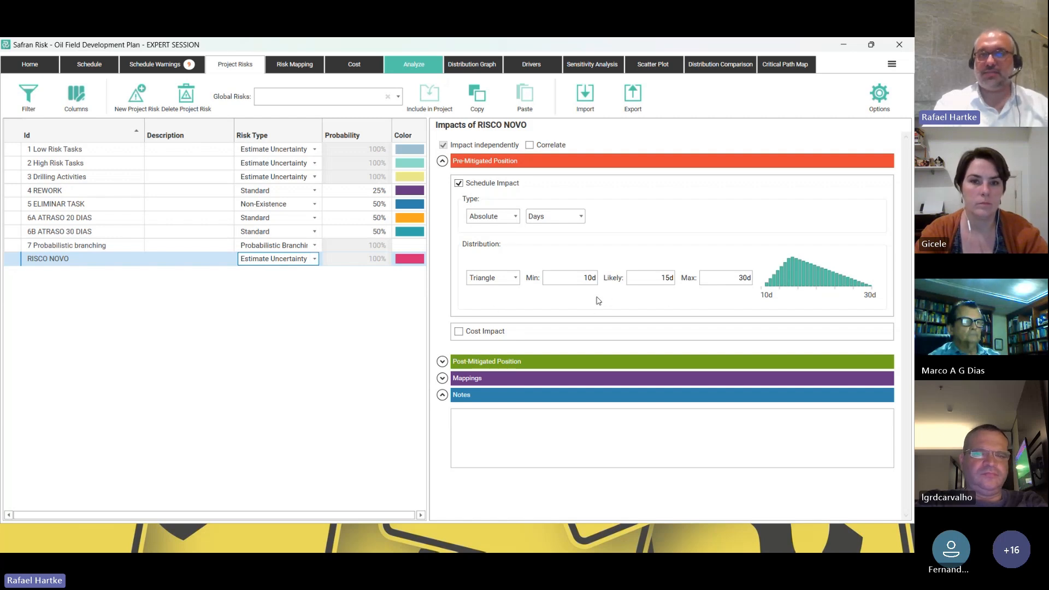
{"action": "left_click", "coordinate": [315, 259]}
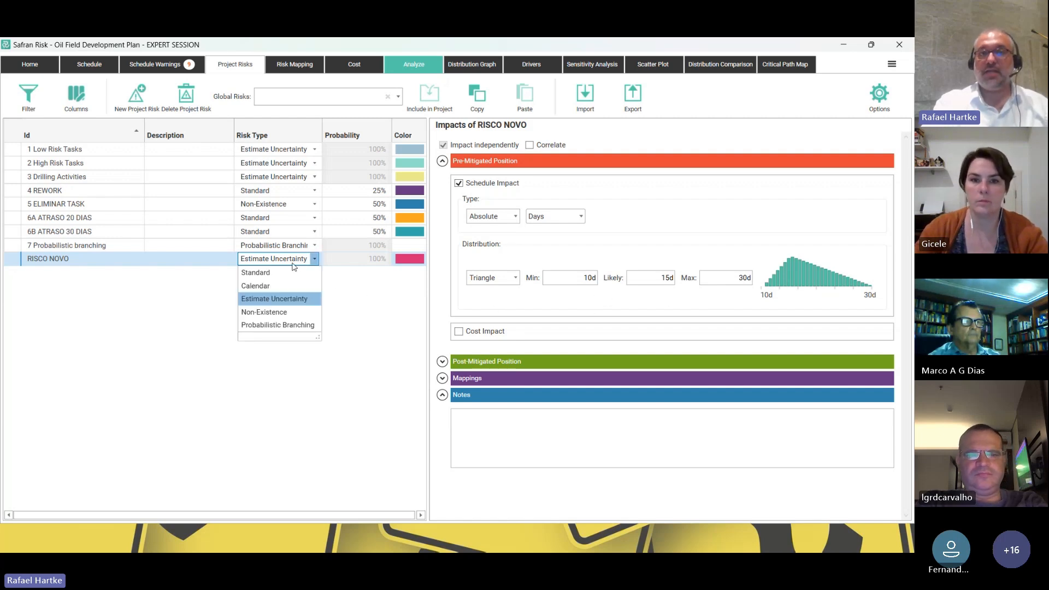
{"action": "left_click", "coordinate": [278, 273]}
{"action": "key", "text": "Tab"}
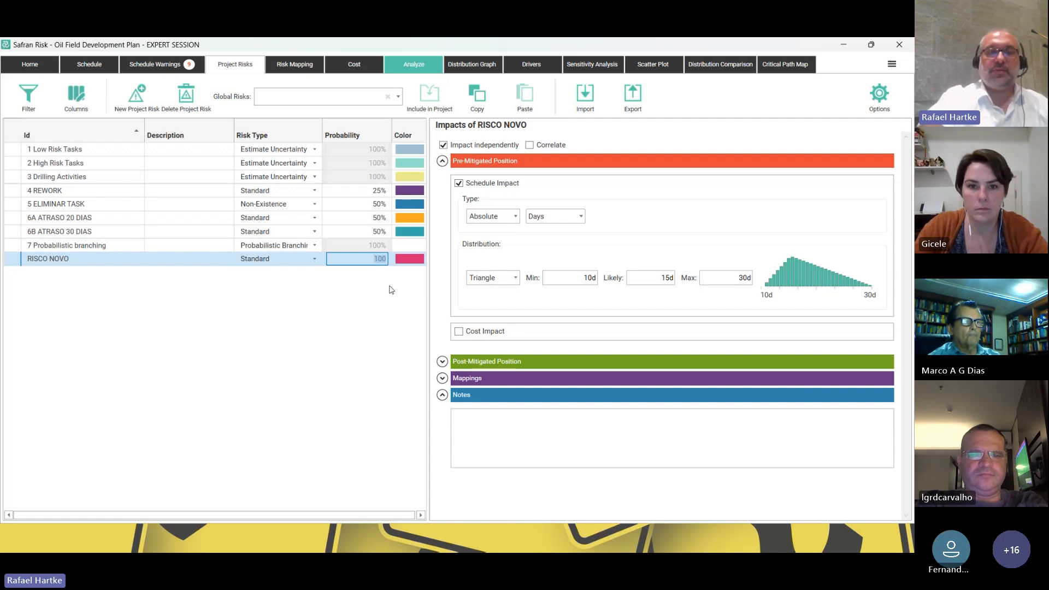
{"action": "left_click", "coordinate": [344, 247]}
{"action": "left_click", "coordinate": [186, 258]}
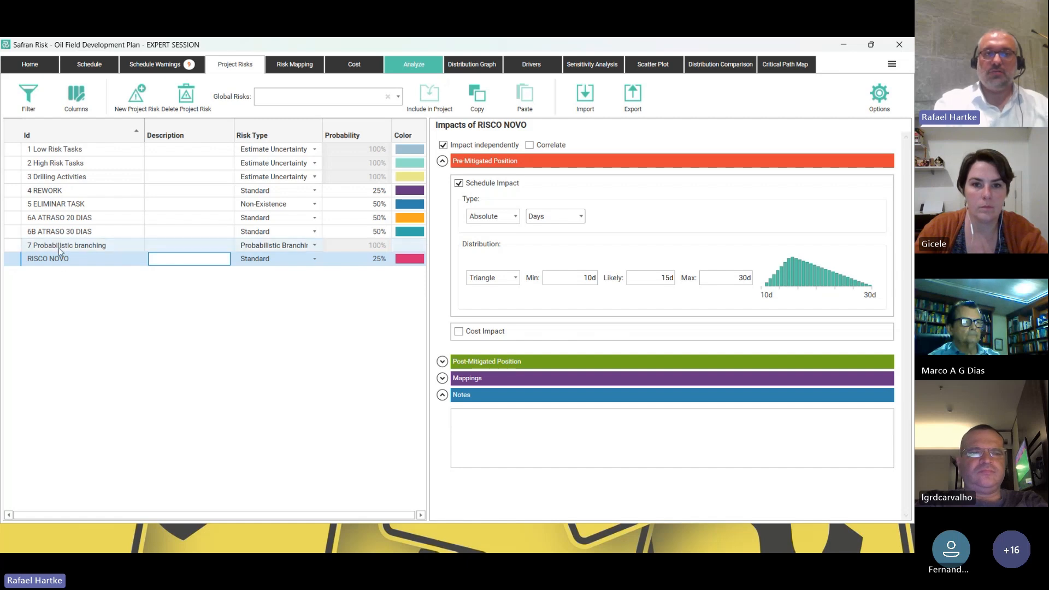
In the risk mapping, clear REWORK, ELIMINAR TASK and both ATRASO risks project-wide, set the uncertainty to None, and enlarge the grid.
{"action": "left_click", "coordinate": [289, 62]}
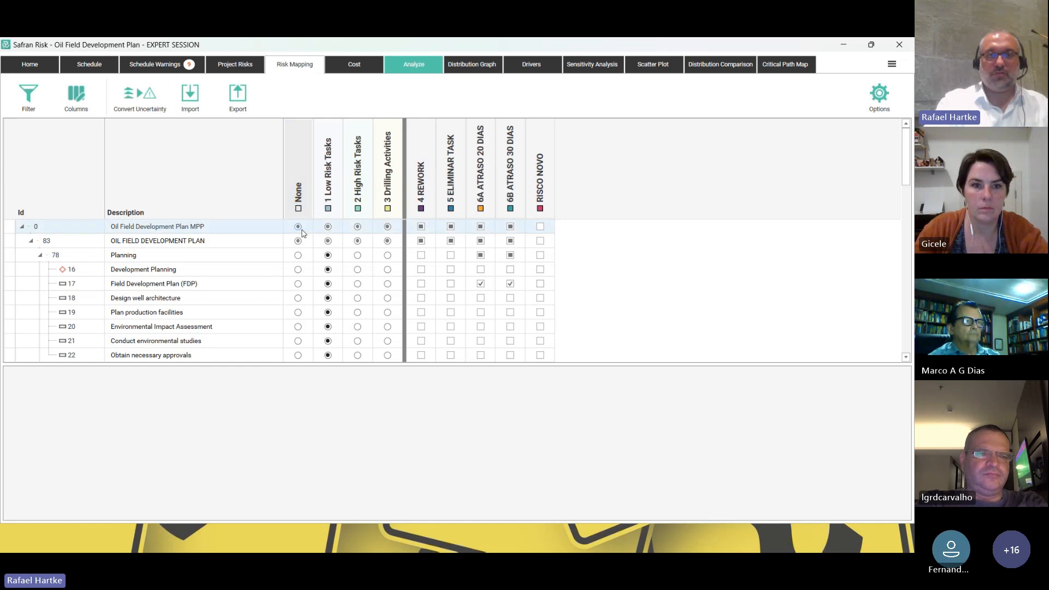
{"action": "left_click", "coordinate": [421, 227]}
{"action": "left_click", "coordinate": [450, 226]}
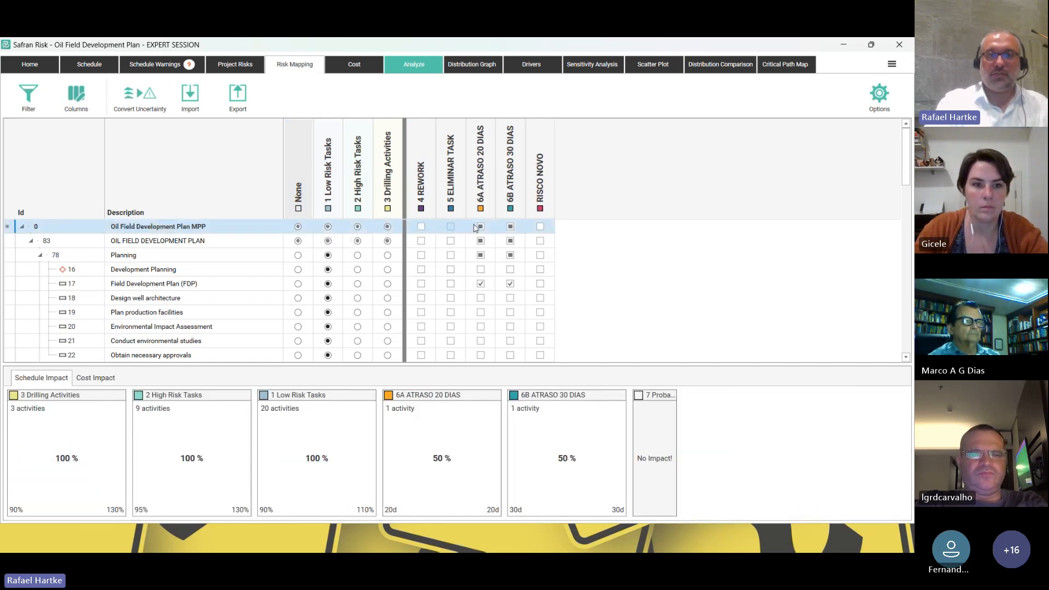
{"action": "left_click", "coordinate": [483, 227]}
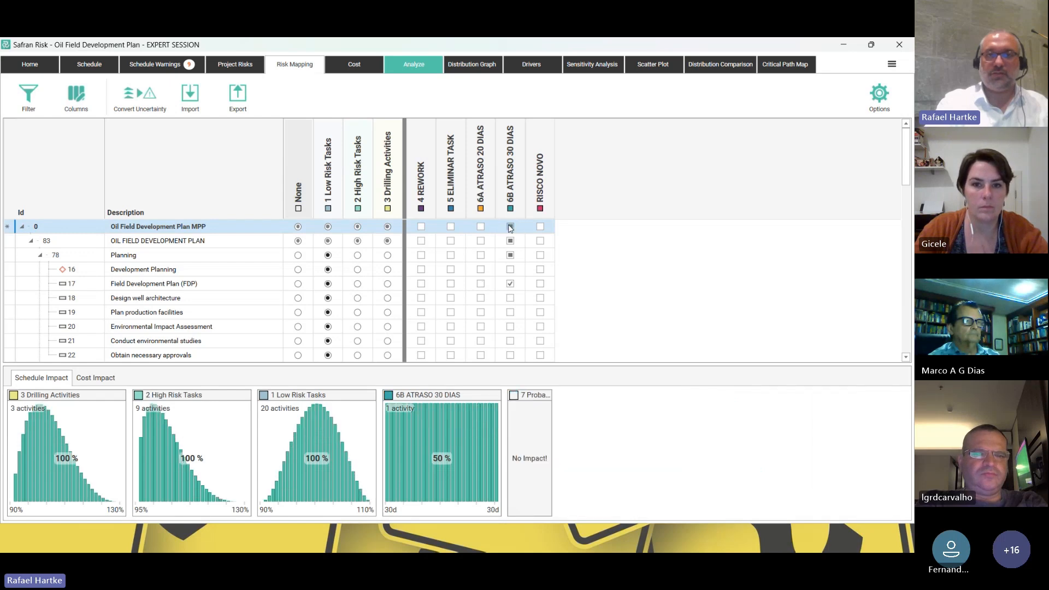
{"action": "left_click", "coordinate": [510, 226]}
{"action": "left_click", "coordinate": [298, 226]}
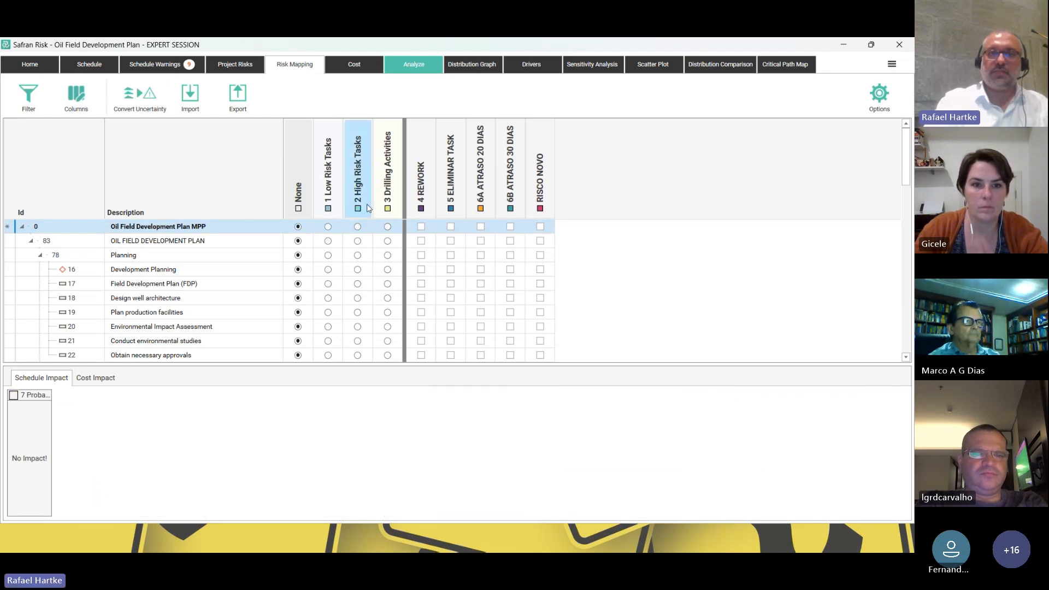
{"action": "left_click_drag", "start_coordinate": [185, 364], "coordinate": [181, 419]}
{"action": "scroll", "coordinate": [202, 276], "scroll_direction": "down", "scroll_amount": 10}
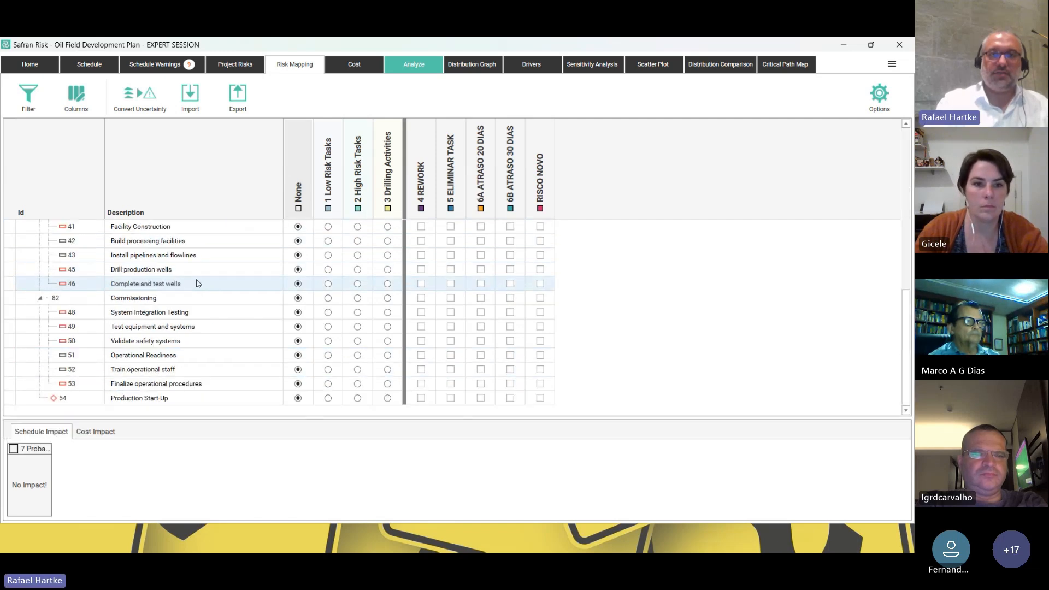
{"action": "scroll", "coordinate": [202, 282], "scroll_direction": "up", "scroll_amount": 10}
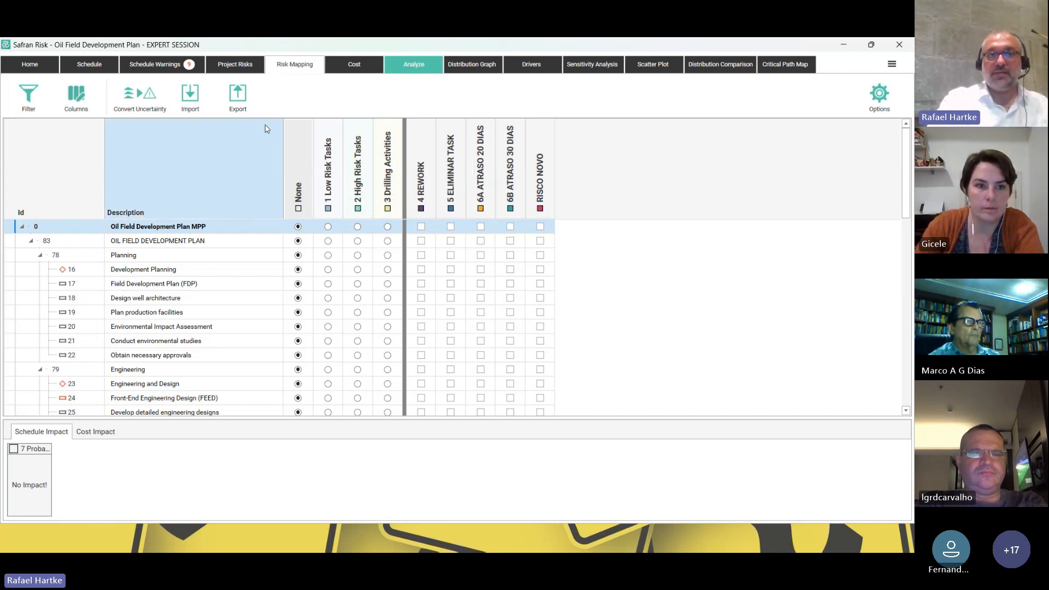
Review the Low Risk Tasks, High Risk Tasks and Drilling Activities estimate uncertainties in the project risks list.
{"action": "left_click", "coordinate": [238, 65]}
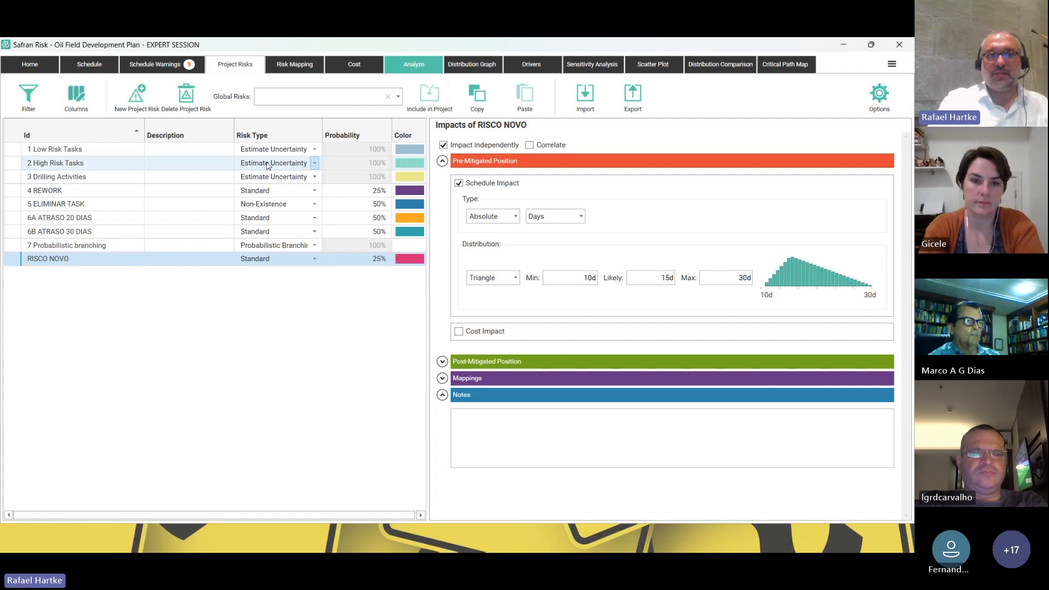
{"action": "left_click", "coordinate": [263, 149]}
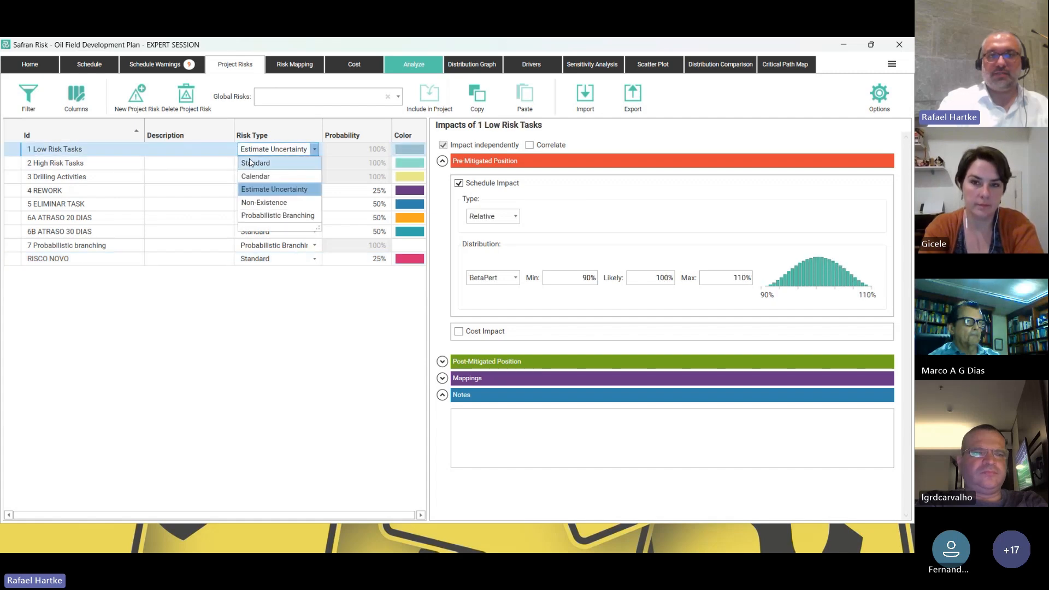
{"action": "left_click", "coordinate": [250, 151]}
{"action": "left_click", "coordinate": [199, 165]}
{"action": "left_click", "coordinate": [197, 178]}
{"action": "left_click", "coordinate": [199, 163]}
{"action": "left_click", "coordinate": [199, 154]}
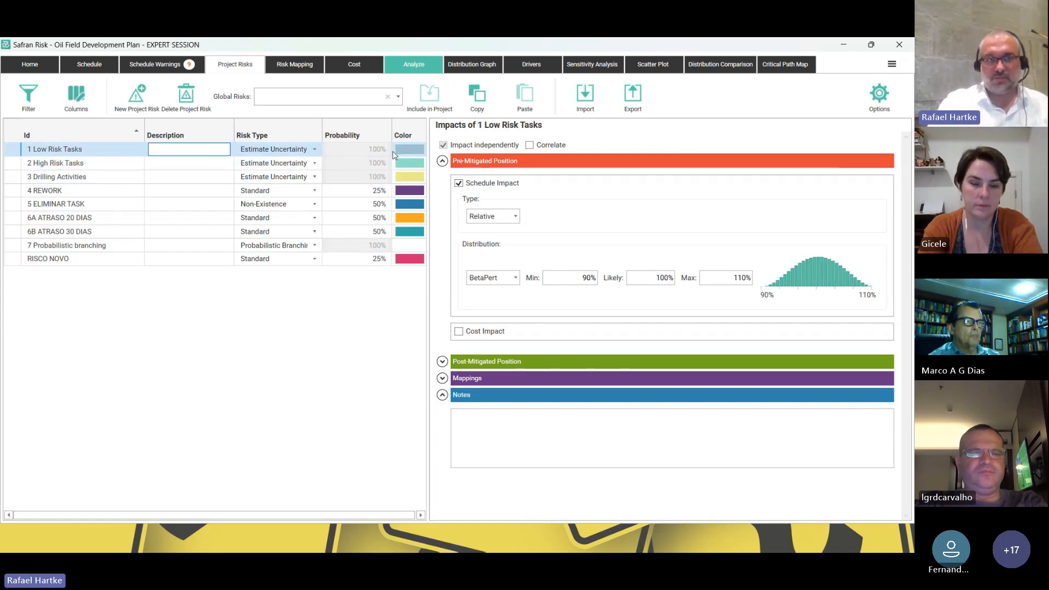
Delete the project risk RISCO NOVO.
{"action": "left_click", "coordinate": [43, 260]}
{"action": "left_click", "coordinate": [187, 97]}
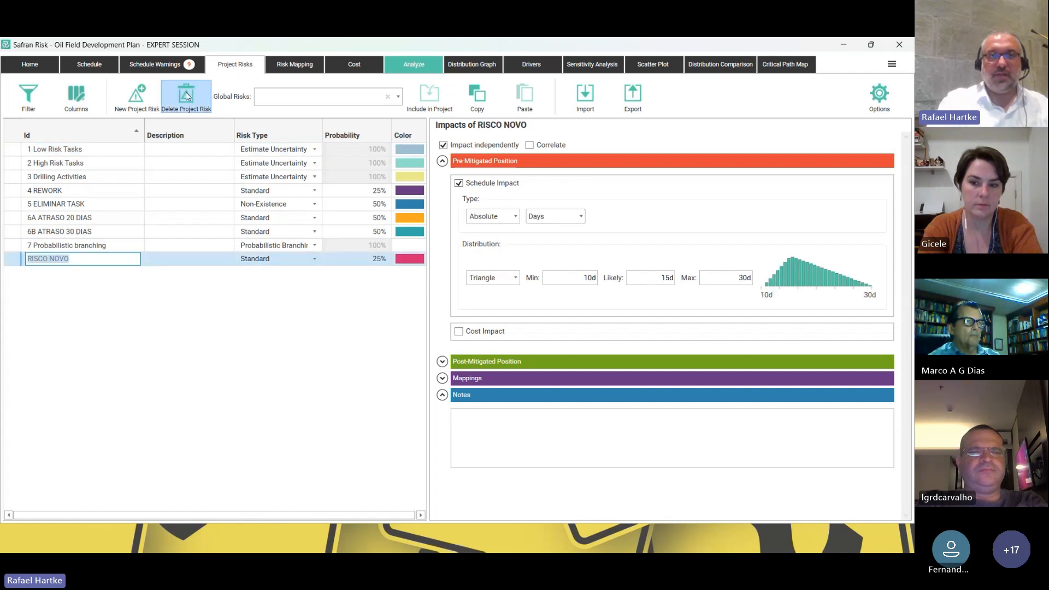
{"action": "left_click", "coordinate": [485, 330]}
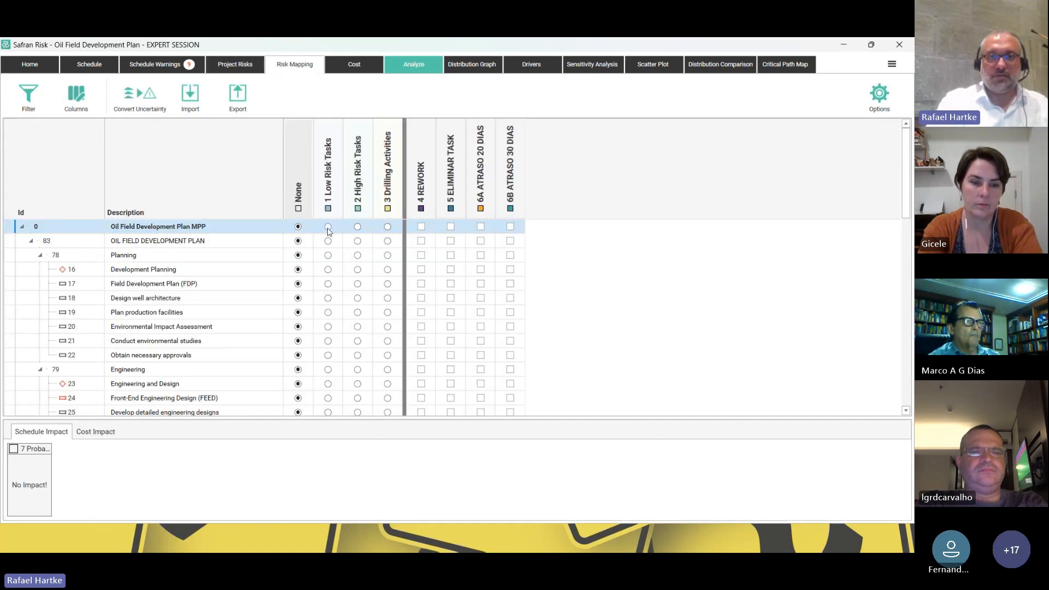
Map 1 Low Risk Tasks to the whole Oil Field Development Plan MPP and collapse the Planning and Engineering groups.
{"action": "left_click", "coordinate": [328, 226]}
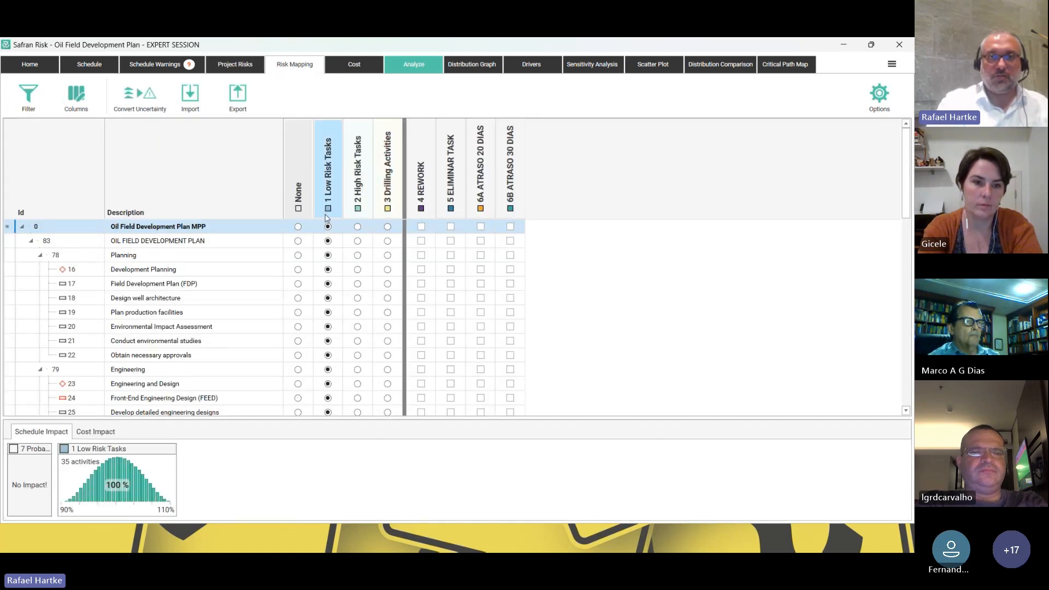
{"action": "left_click", "coordinate": [41, 255]}
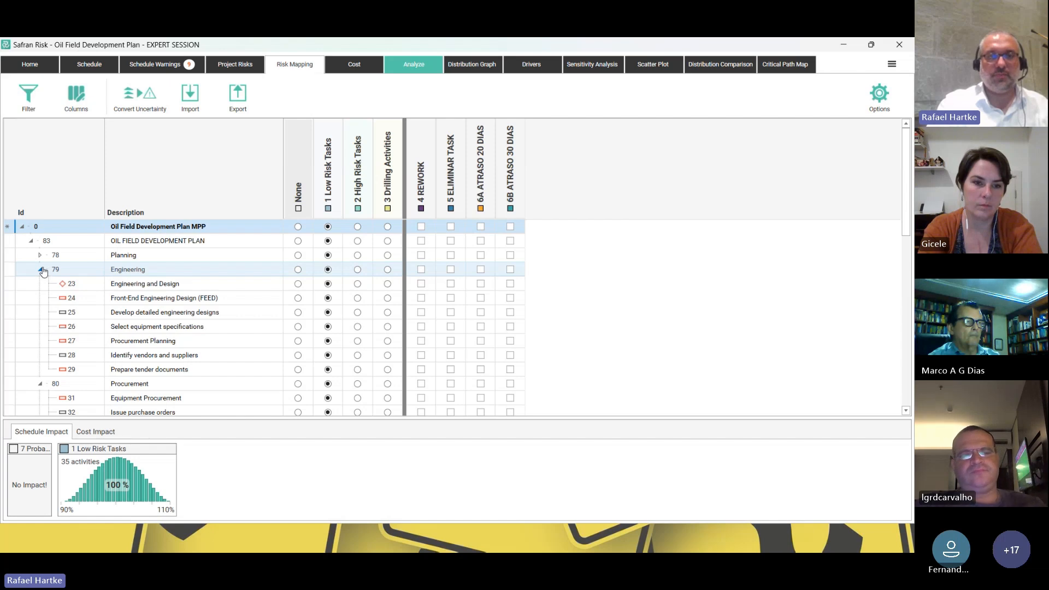
{"action": "left_click", "coordinate": [41, 270]}
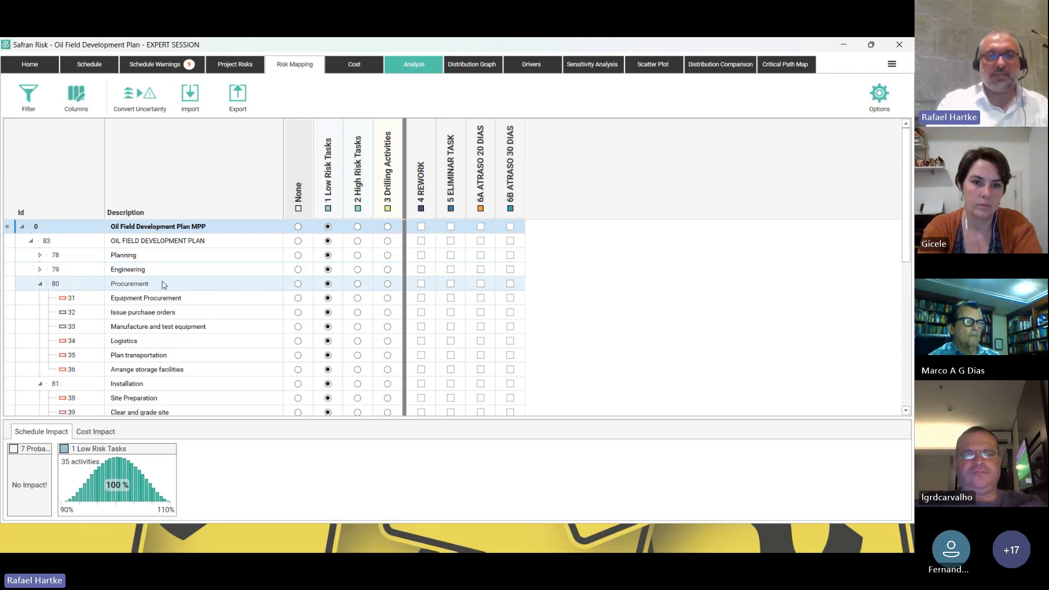
Map the Procurement group to 2 High Risk Tasks, with Plan transportation and Arrange storage facilities on 1 Low Risk Tasks.
{"action": "left_click", "coordinate": [358, 284]}
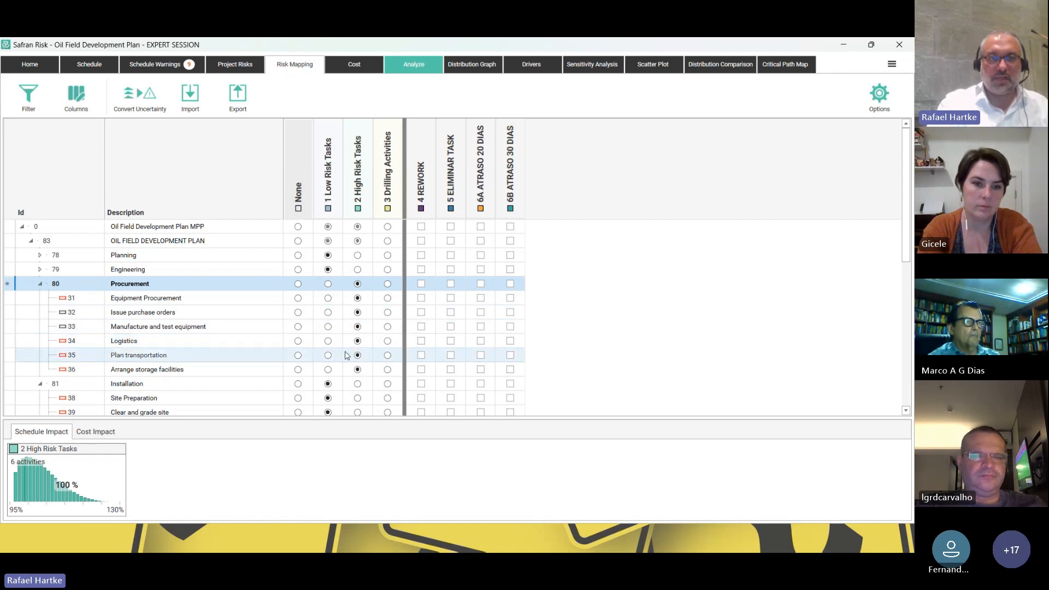
{"action": "left_click", "coordinate": [327, 356]}
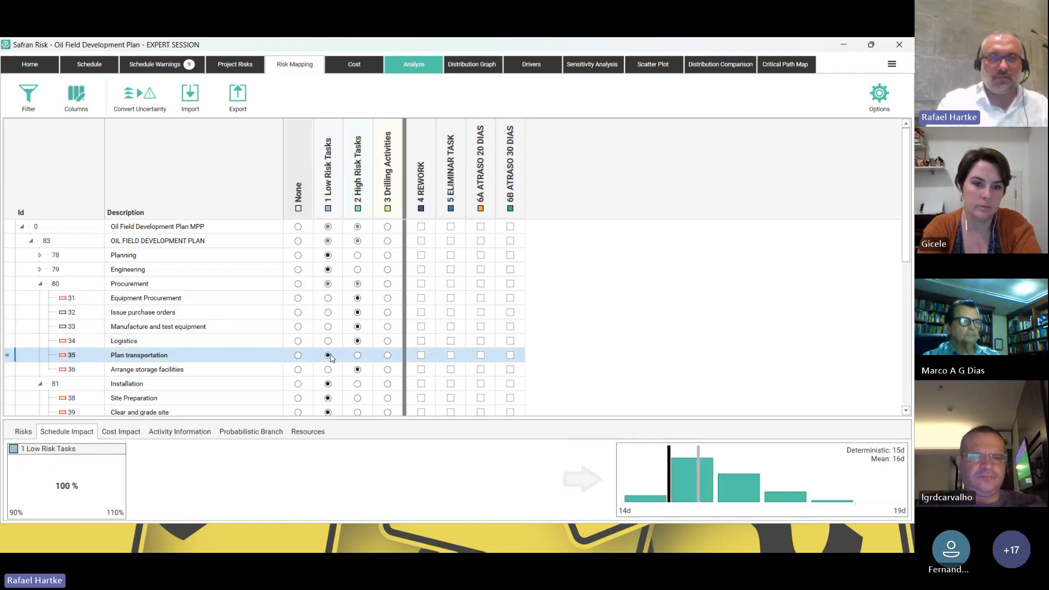
{"action": "left_click", "coordinate": [328, 370]}
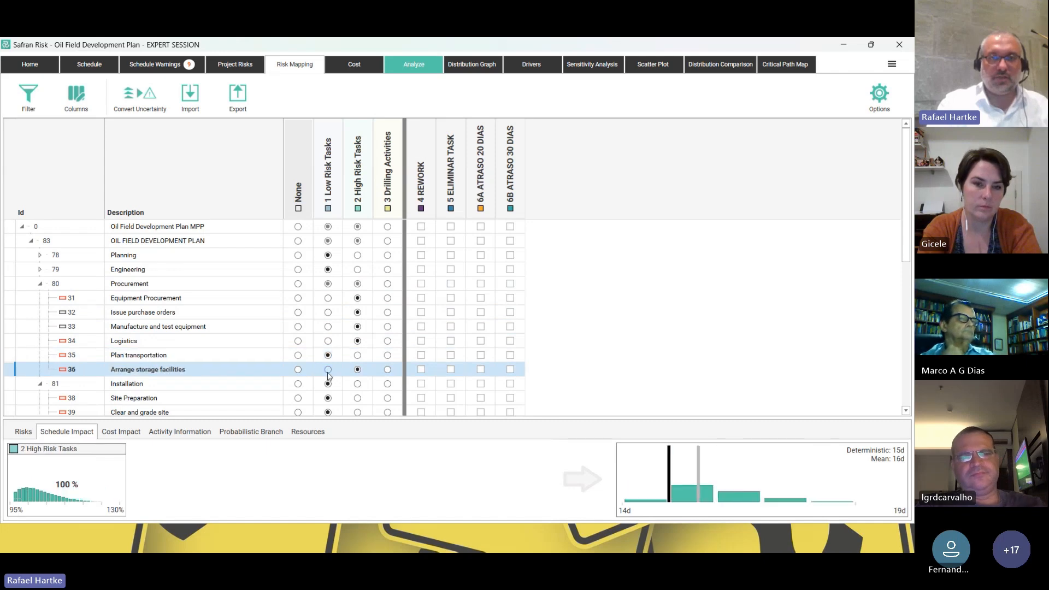
Map Installation to 2 High Risk Tasks, but Install pipelines and flowlines, Drill production wells and Complete and test wells to 3 Drilling Activities.
{"action": "left_click", "coordinate": [358, 384]}
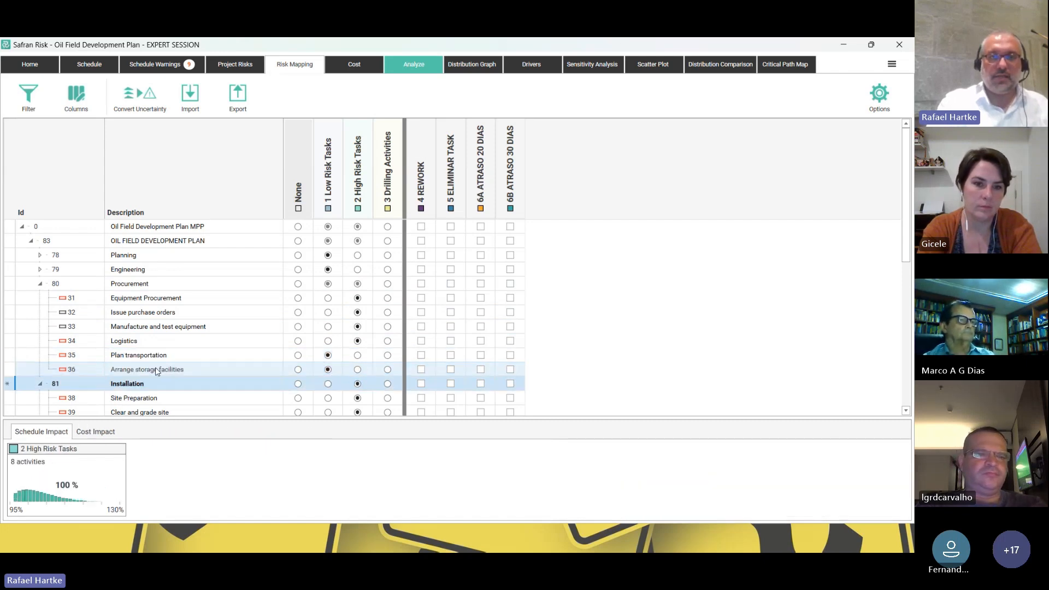
{"action": "left_click", "coordinate": [40, 283]}
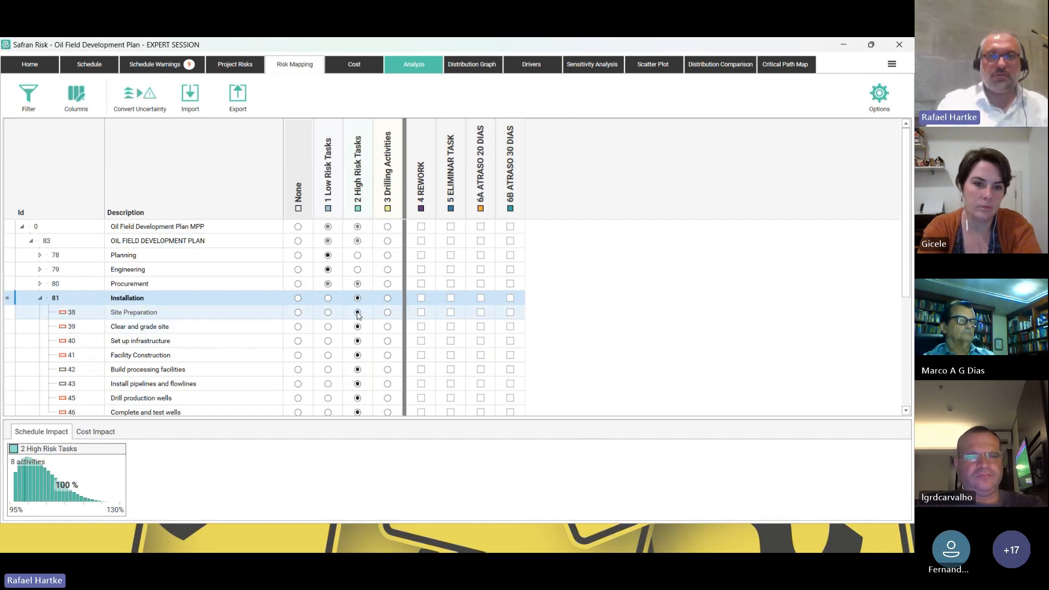
{"action": "scroll", "coordinate": [324, 321], "scroll_direction": "down", "scroll_amount": 3}
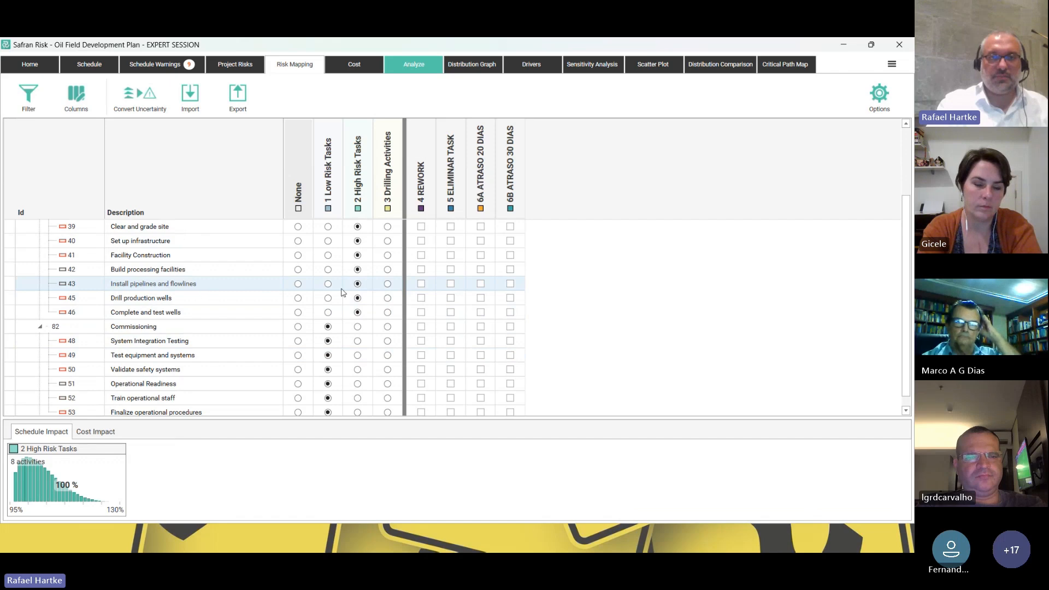
{"action": "left_click", "coordinate": [387, 284]}
{"action": "left_click", "coordinate": [387, 298]}
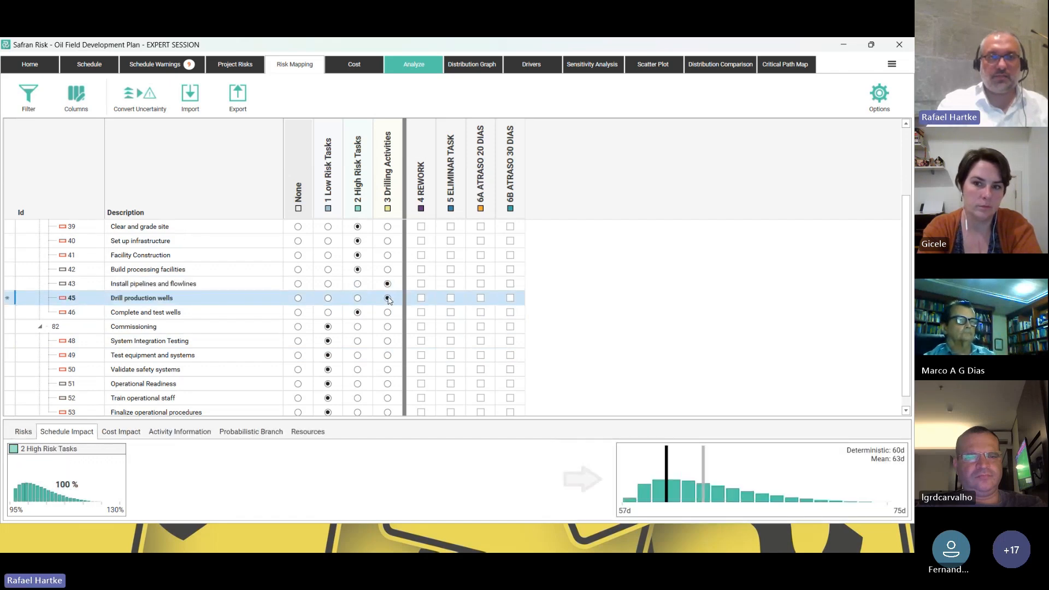
{"action": "left_click", "coordinate": [388, 313]}
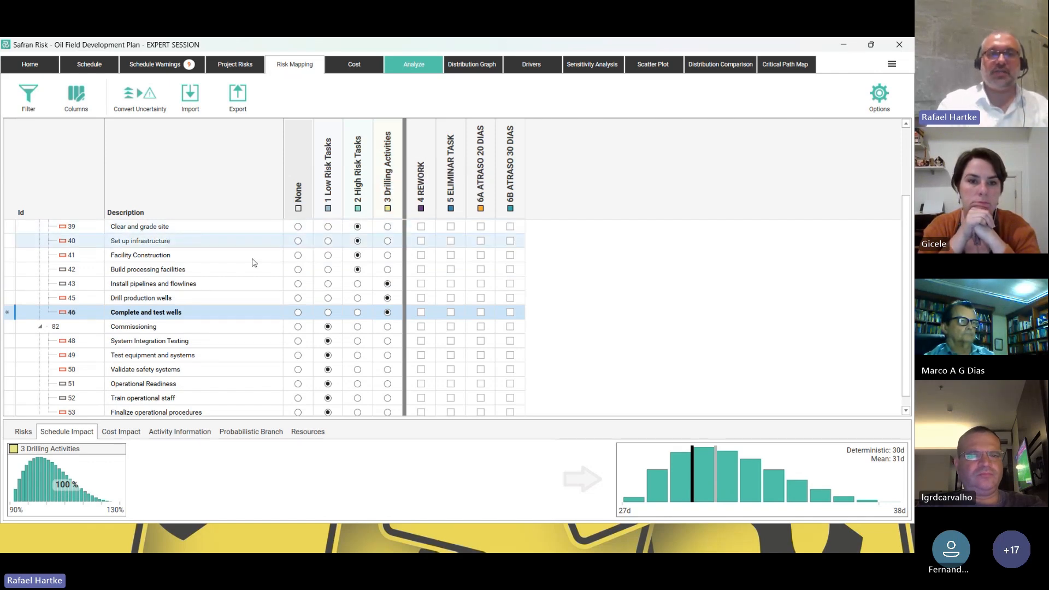
Try 2 High Risk Tasks on the Commissioning group and return the group to 1 Low Risk Tasks.
{"action": "left_click", "coordinate": [358, 327]}
{"action": "left_click", "coordinate": [328, 327]}
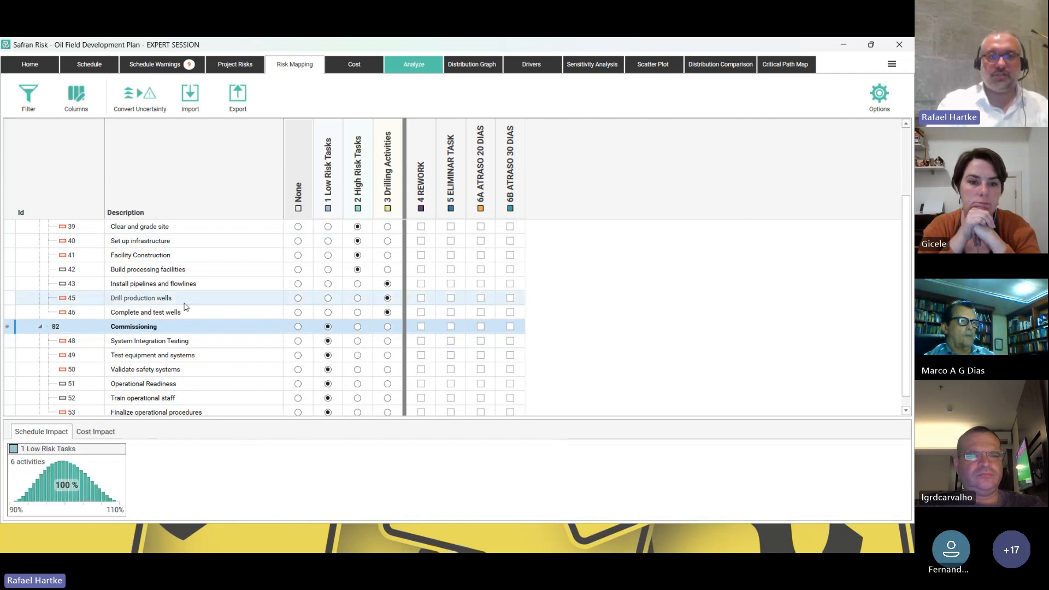
{"action": "scroll", "coordinate": [189, 306], "scroll_direction": "down", "scroll_amount": 1}
{"action": "scroll", "coordinate": [190, 316], "scroll_direction": "up", "scroll_amount": 4}
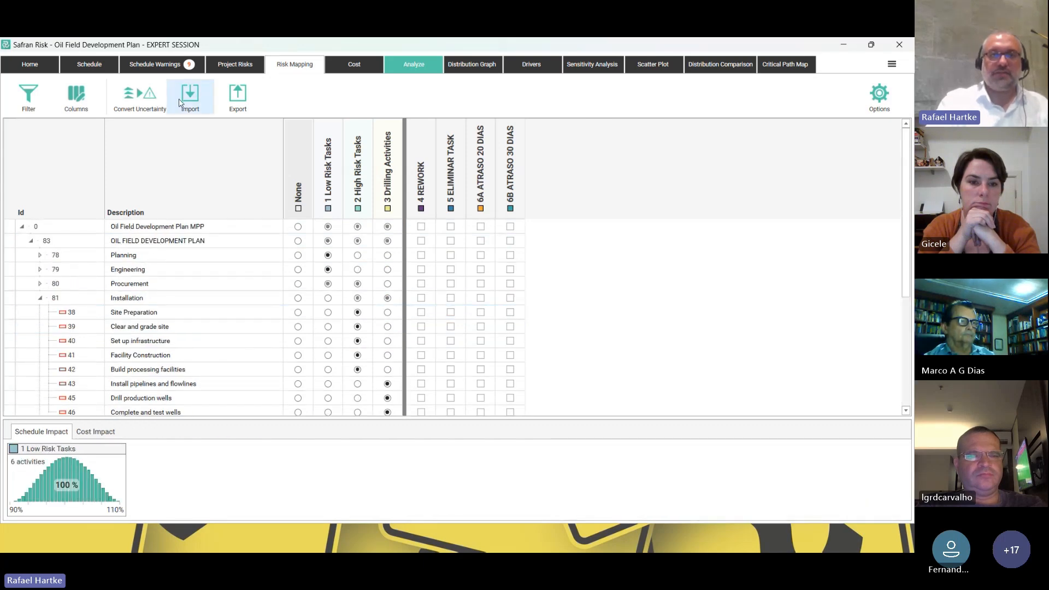
Show the activities mapped to 1 Low Risk Tasks in the project risks.
{"action": "left_click", "coordinate": [242, 62]}
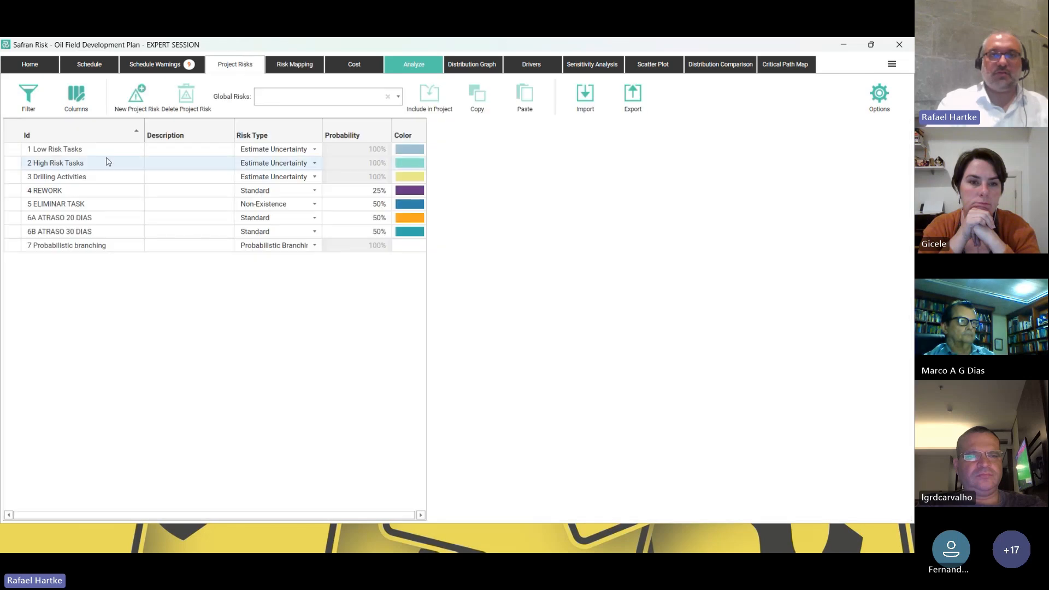
{"action": "left_click", "coordinate": [84, 151]}
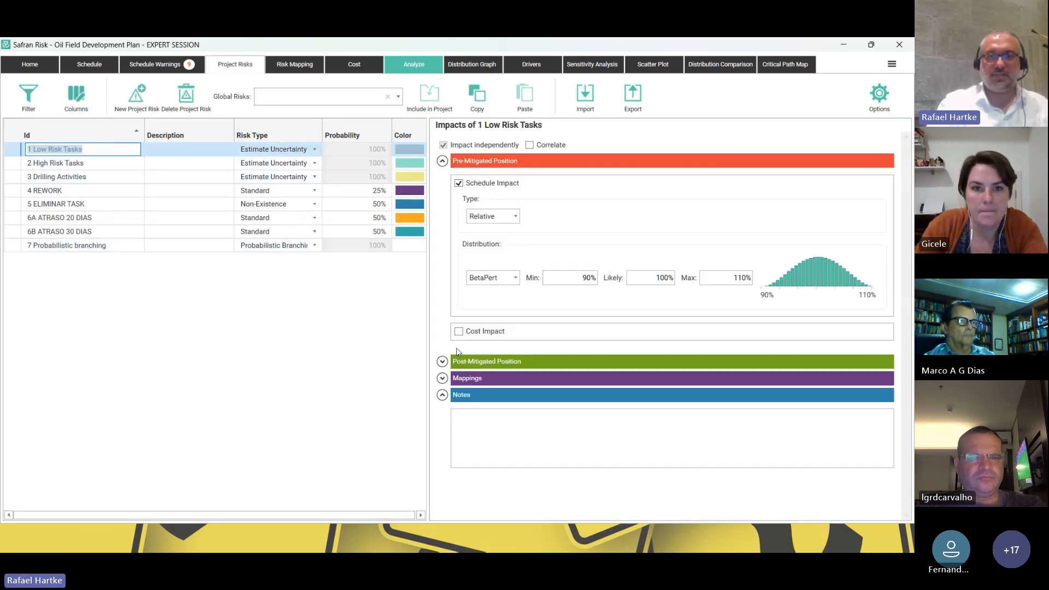
{"action": "left_click", "coordinate": [442, 379]}
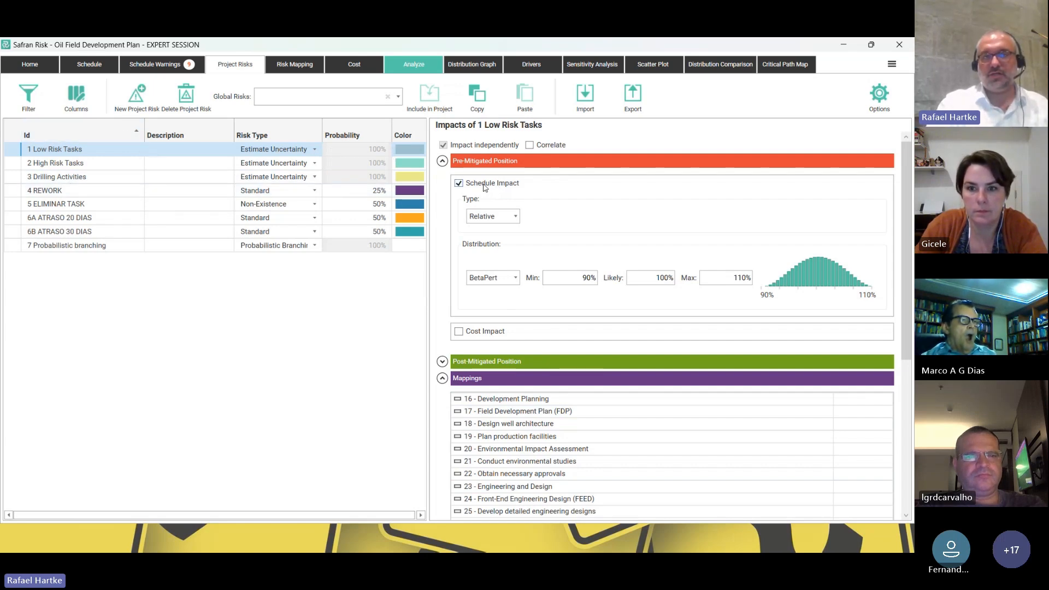
Review the schedule impact type and distribution ranges of 1 Low Risk Tasks, 2 High Risk Tasks and 3 Drilling Activities.
{"action": "left_click", "coordinate": [498, 215]}
{"action": "left_click", "coordinate": [498, 217]}
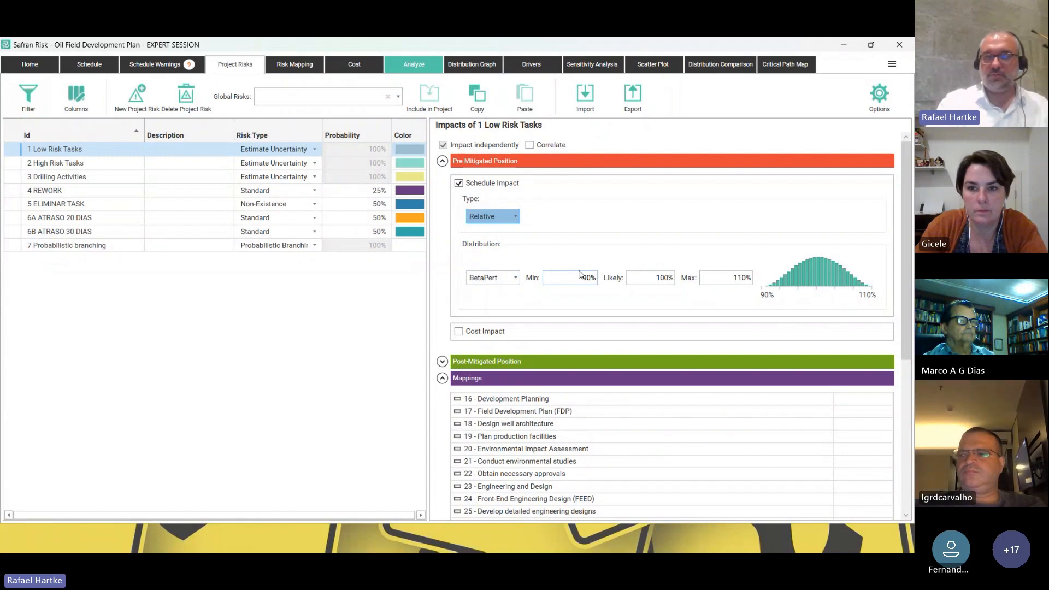
{"action": "left_click", "coordinate": [100, 164]}
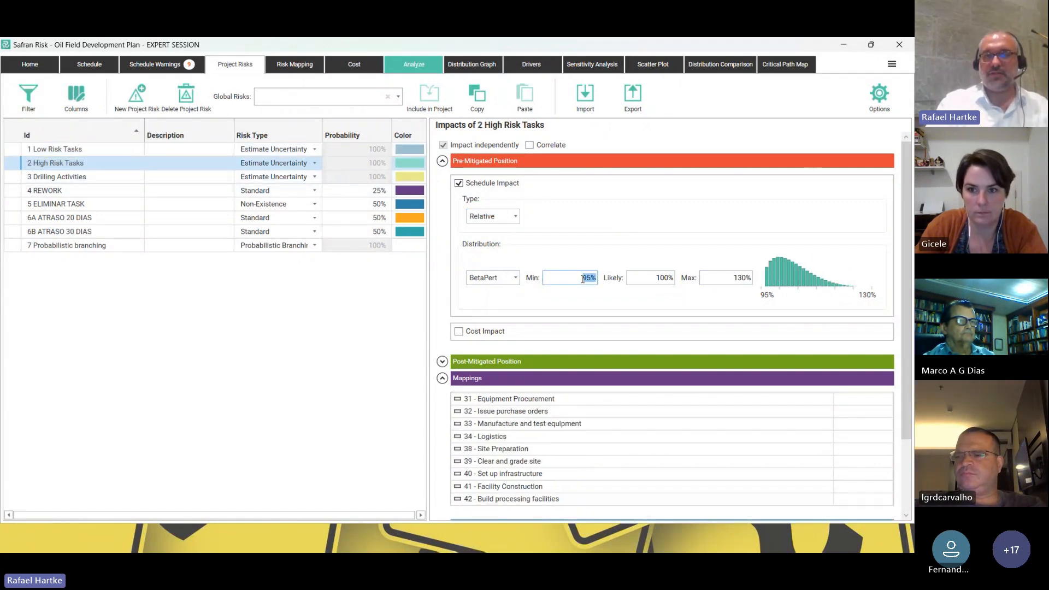
{"action": "left_click", "coordinate": [716, 282]}
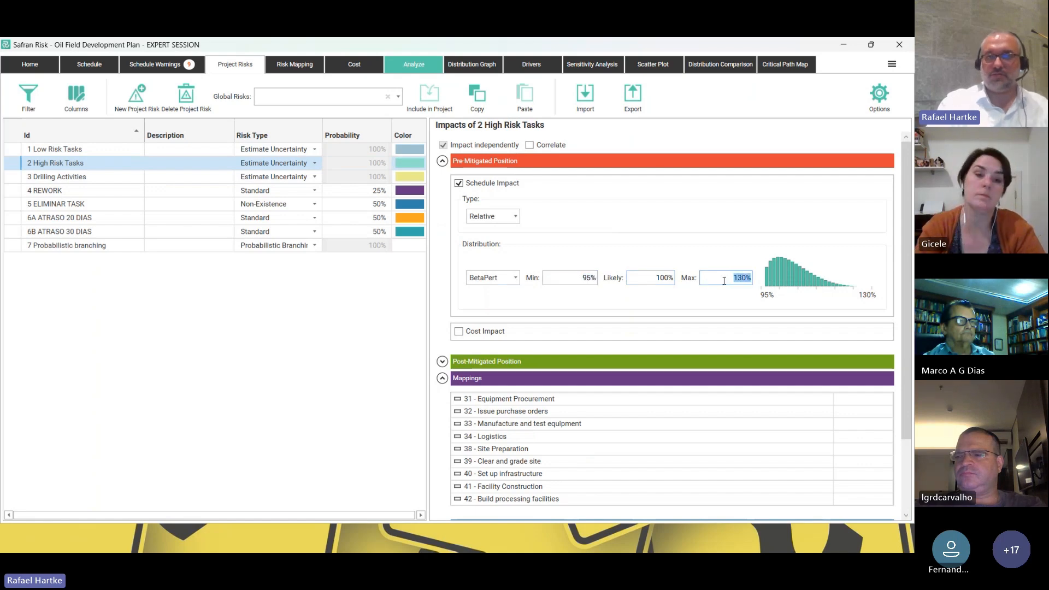
{"action": "left_click", "coordinate": [115, 164]}
{"action": "left_click", "coordinate": [187, 167]}
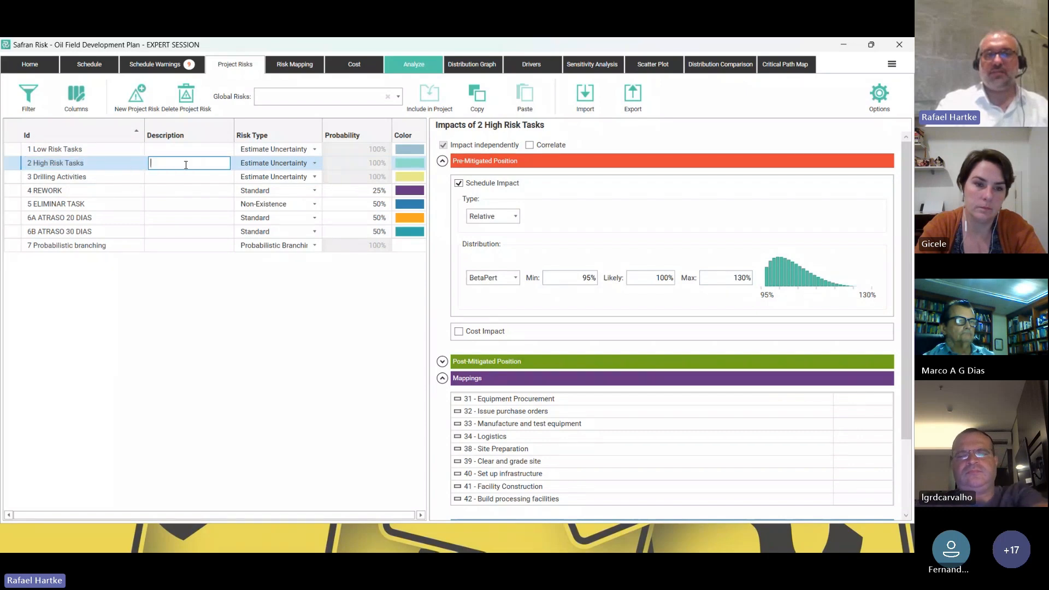
{"action": "left_click", "coordinate": [494, 218]}
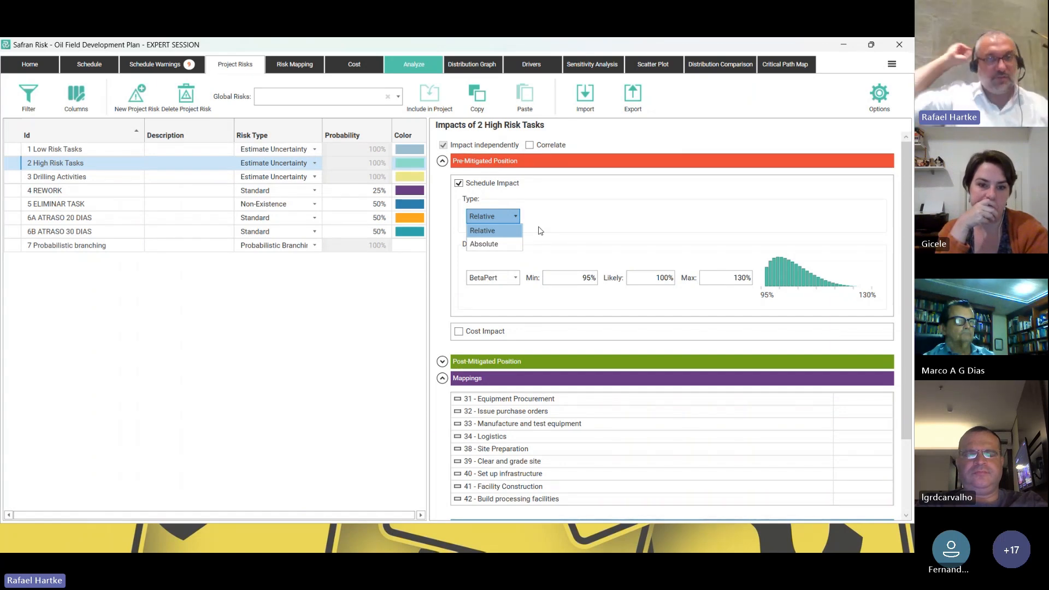
{"action": "left_click", "coordinate": [568, 231]}
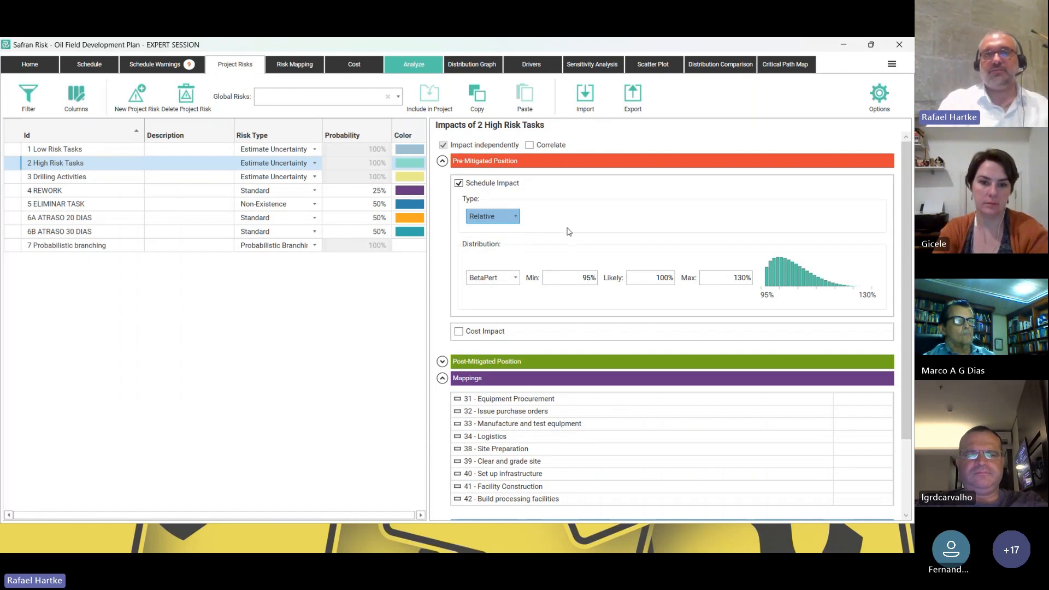
{"action": "left_click", "coordinate": [85, 177]}
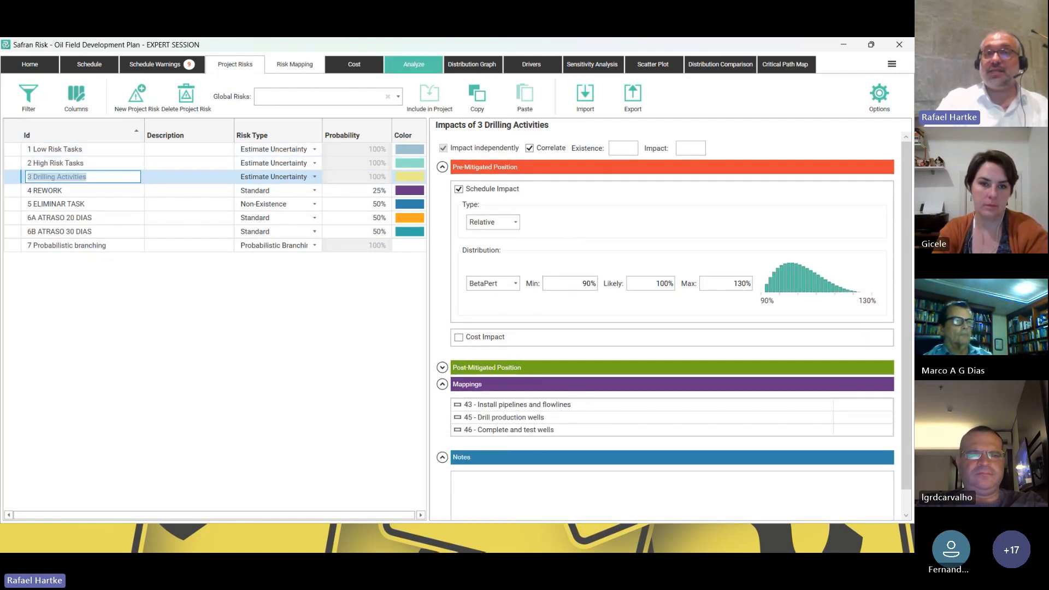
Try 1 Low Risk Tasks and 3 Drilling Activities on Clear and grade site in the risk mapping, and return it to 2 High Risk Tasks.
{"action": "left_click", "coordinate": [294, 64]}
{"action": "left_click", "coordinate": [328, 326]}
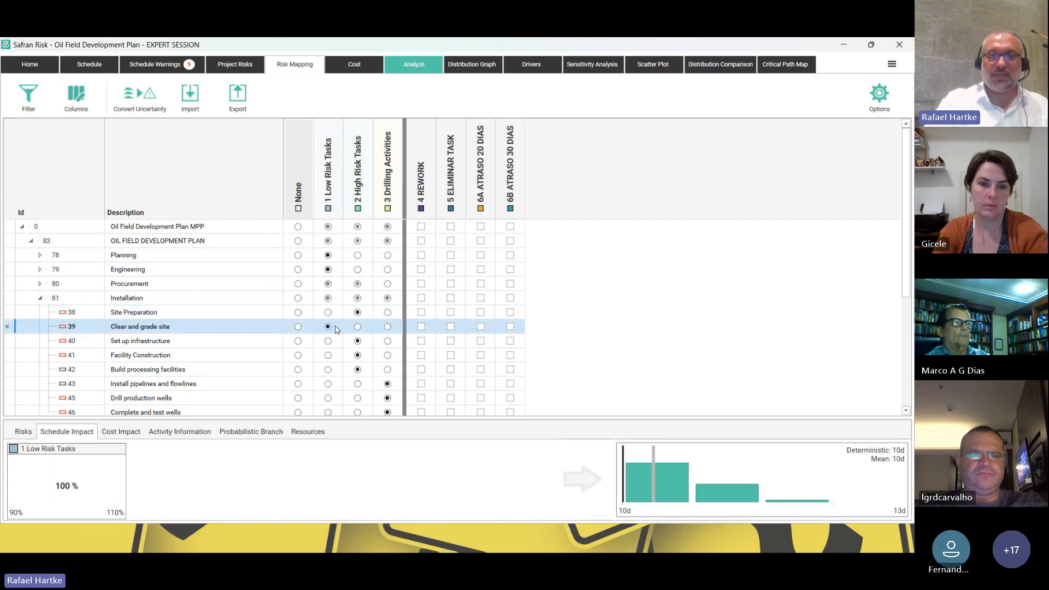
{"action": "left_click", "coordinate": [358, 327]}
{"action": "left_click", "coordinate": [328, 327]}
{"action": "left_click", "coordinate": [358, 327]}
{"action": "left_click", "coordinate": [329, 326]}
{"action": "left_click", "coordinate": [358, 327]}
{"action": "left_click", "coordinate": [387, 329]}
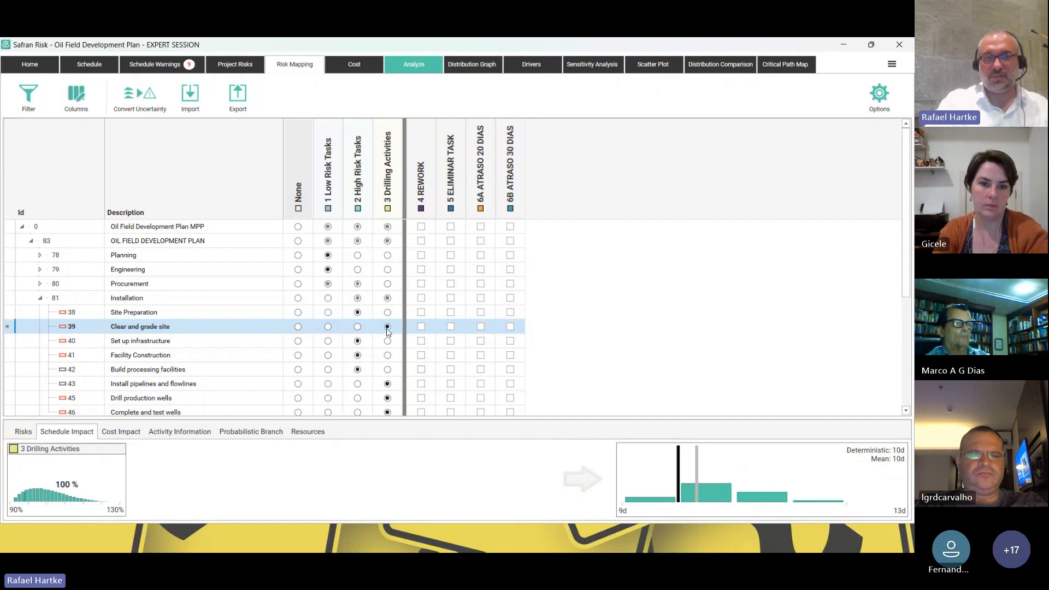
{"action": "left_click", "coordinate": [358, 327]}
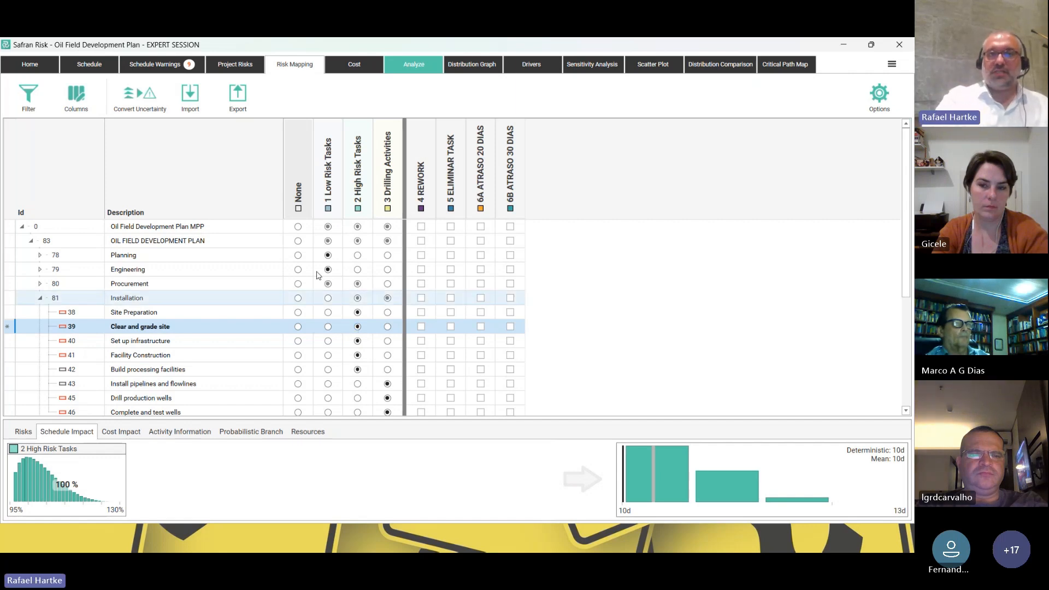
Add a project risk of type Standard with a probability of 25%.
{"action": "left_click", "coordinate": [253, 70]}
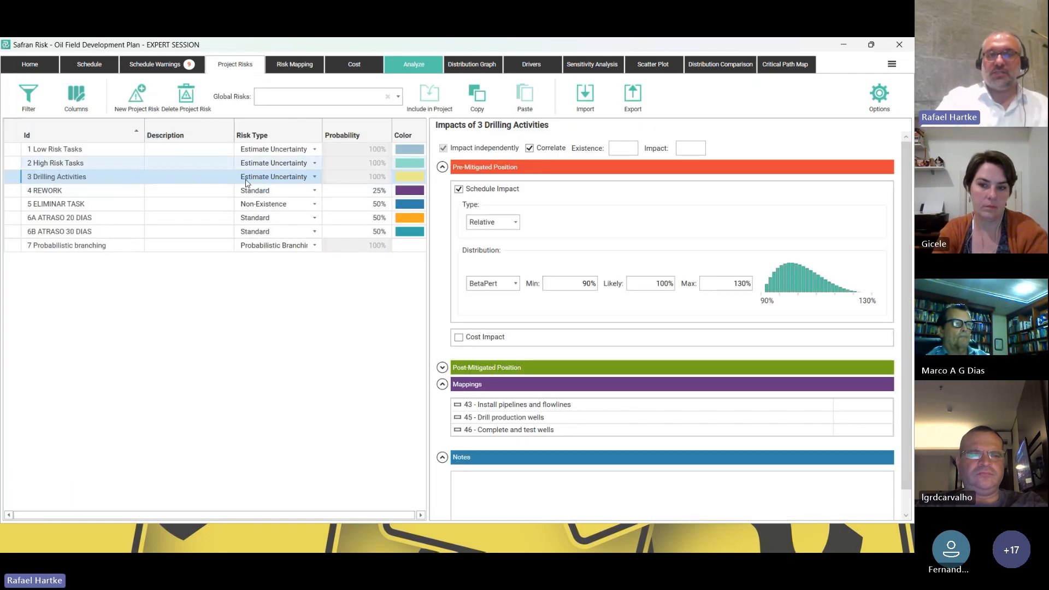
{"action": "left_click", "coordinate": [136, 96]}
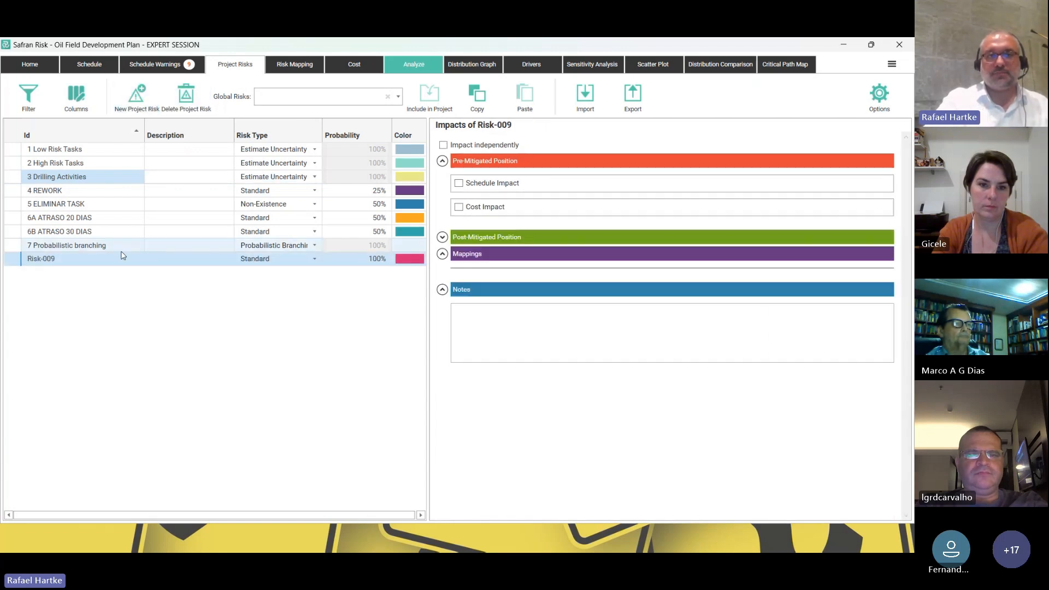
{"action": "left_click", "coordinate": [263, 261]}
{"action": "left_click", "coordinate": [263, 263]}
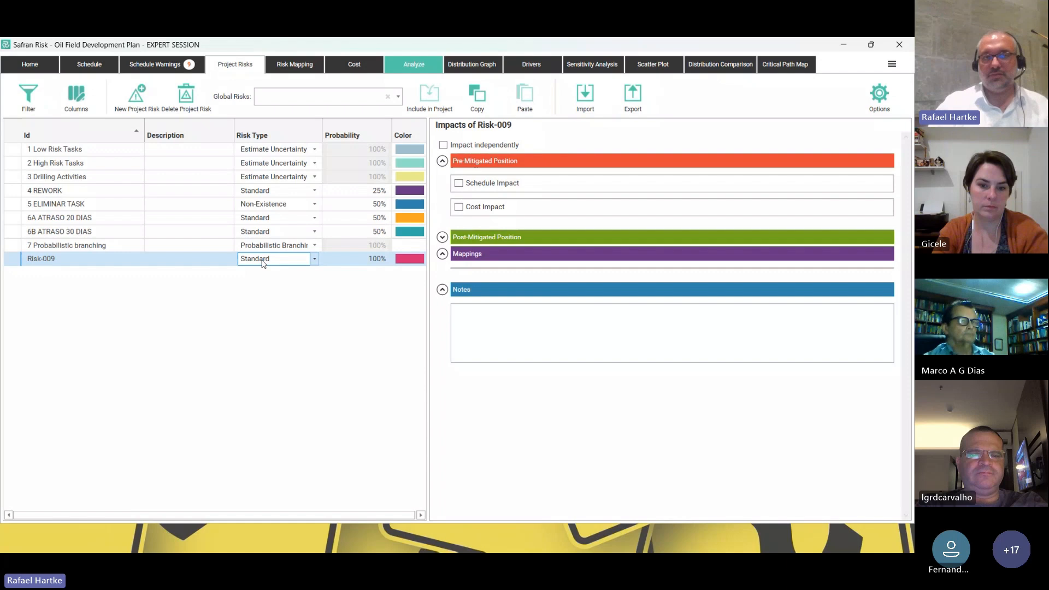
{"action": "left_click", "coordinate": [382, 261]}
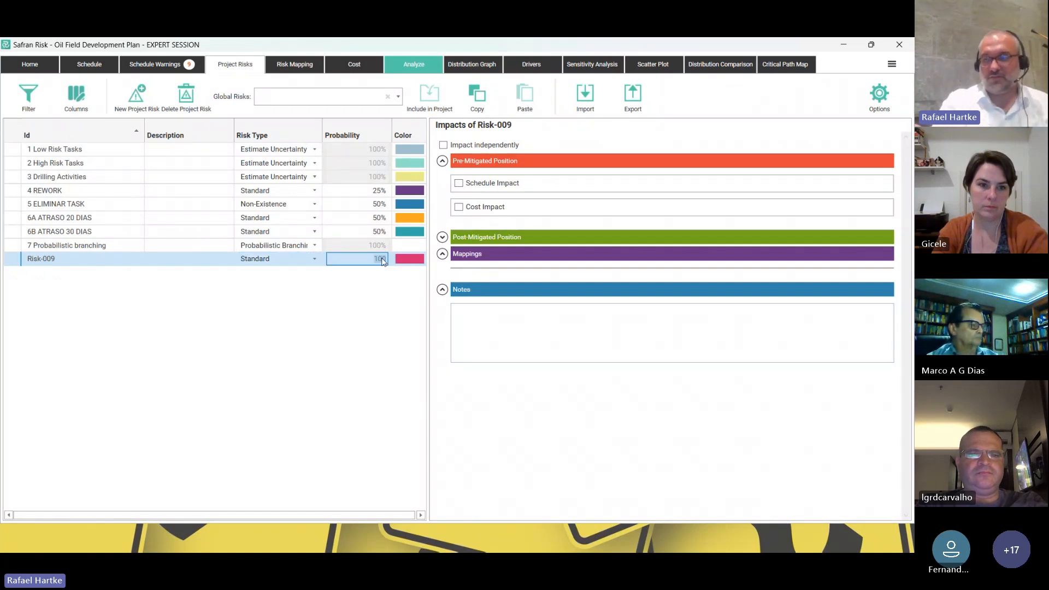
{"action": "type", "text": "30"}
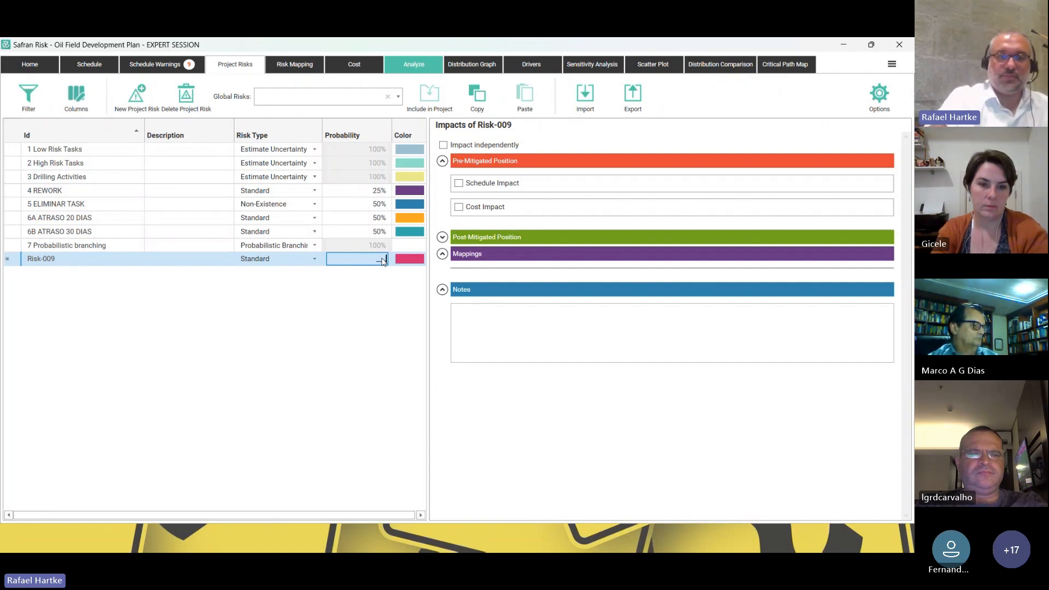
{"action": "key", "text": "Return"}
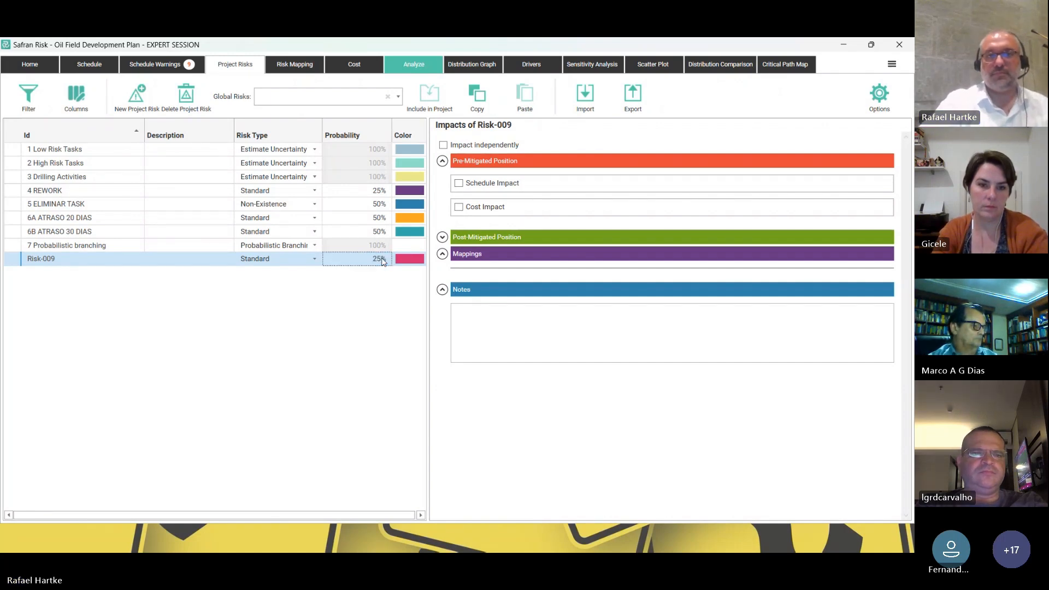
{"action": "left_click", "coordinate": [457, 185]}
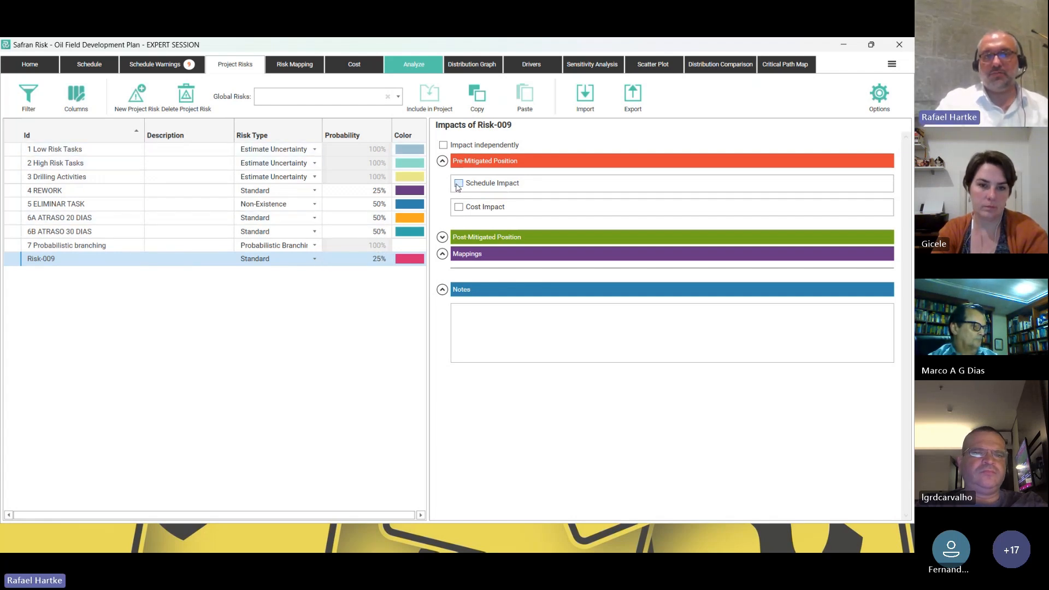
{"action": "left_click", "coordinate": [458, 186]}
{"action": "left_click", "coordinate": [481, 327]}
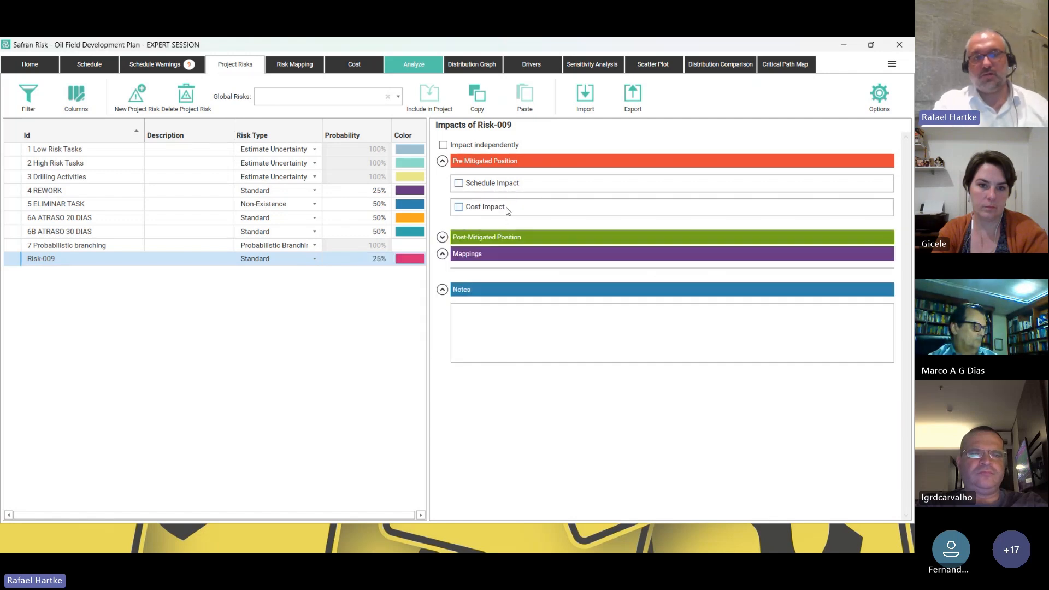
{"action": "left_click", "coordinate": [508, 211]}
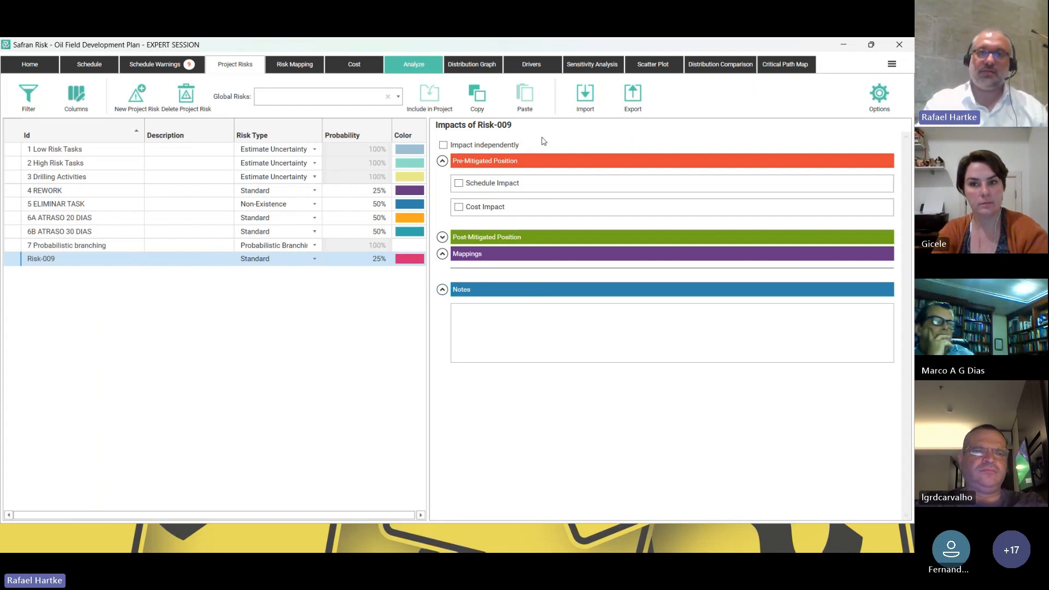
Enable the schedule impact of the new risk and set its impact type to Absolute.
{"action": "left_click", "coordinate": [498, 185]}
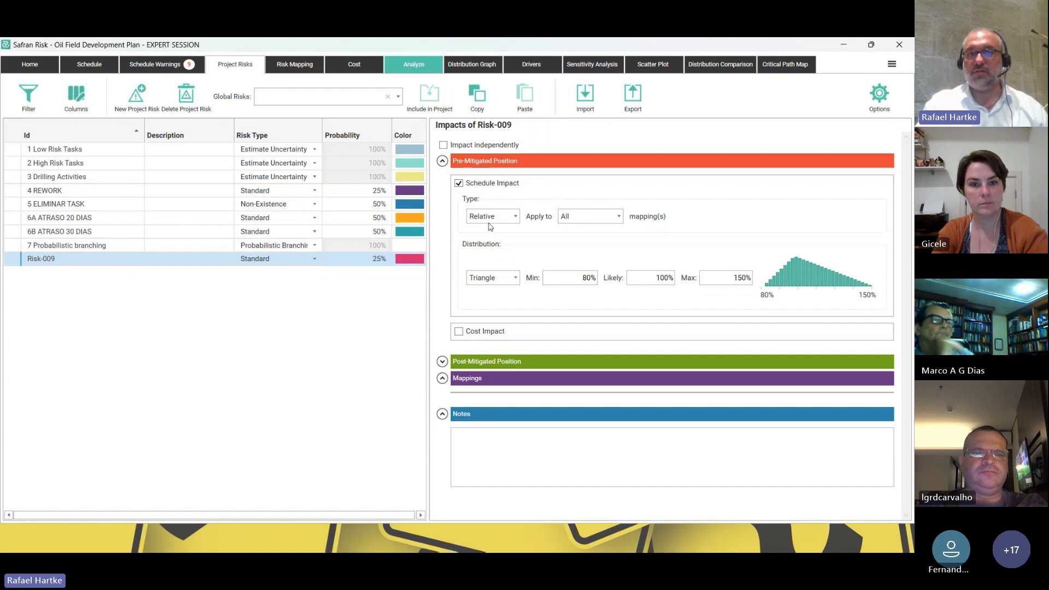
{"action": "left_click", "coordinate": [505, 217]}
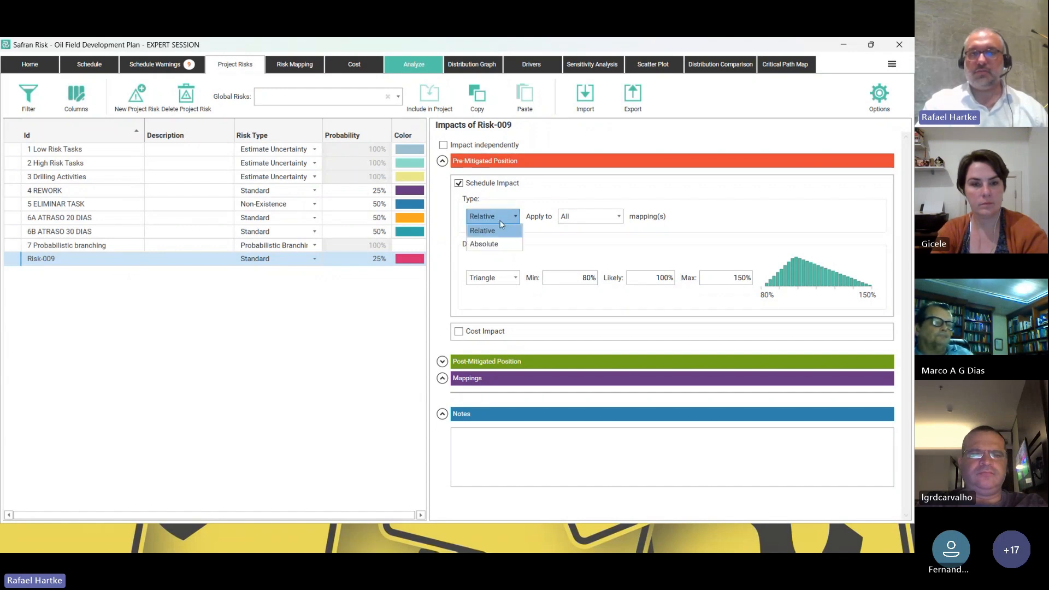
{"action": "left_click", "coordinate": [505, 220]}
{"action": "left_click", "coordinate": [575, 282]}
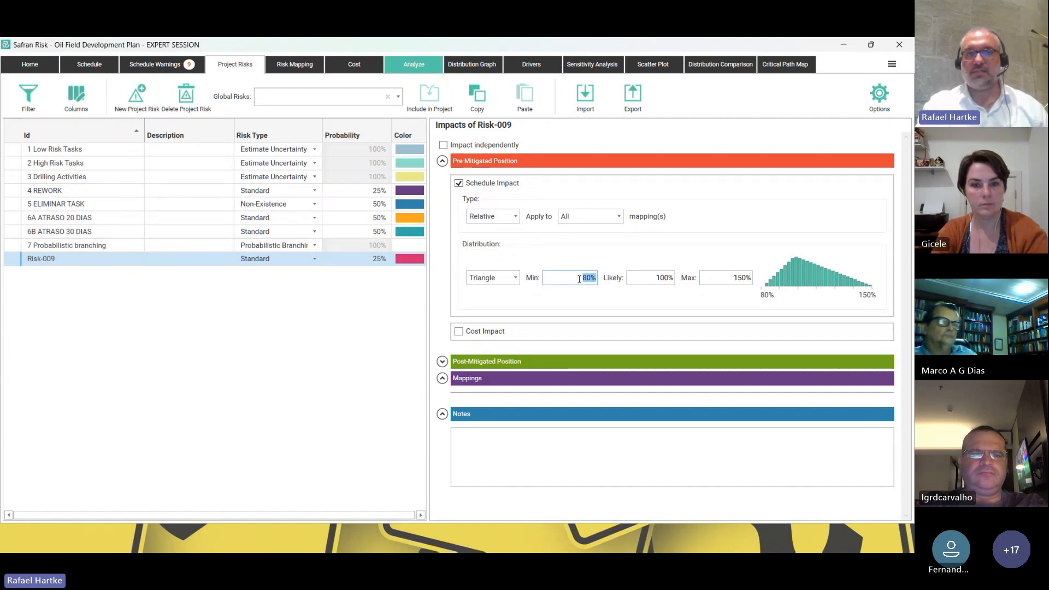
{"action": "left_click", "coordinate": [735, 273]}
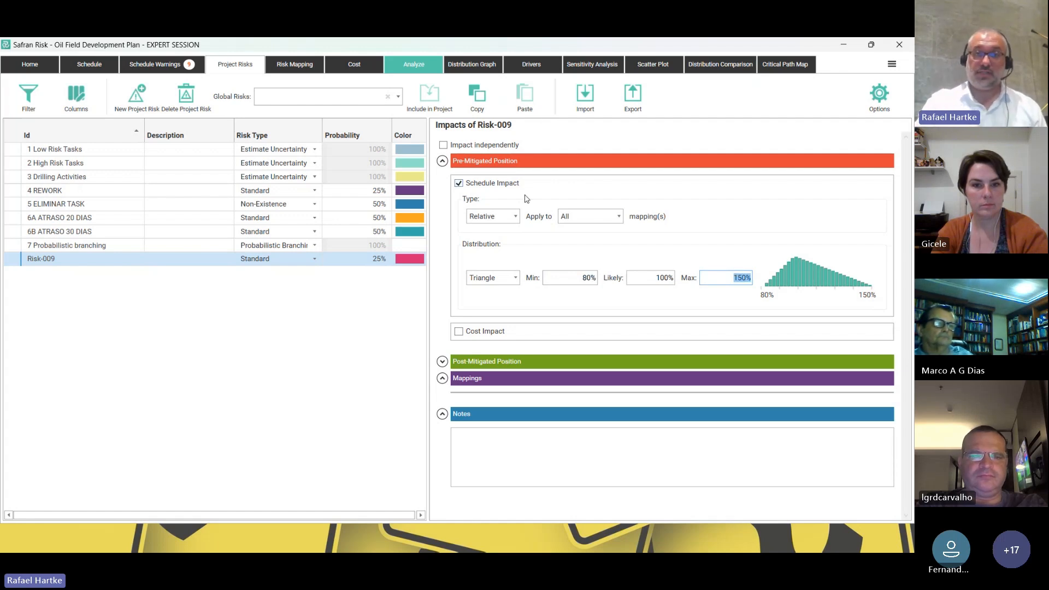
{"action": "left_click", "coordinate": [508, 217]}
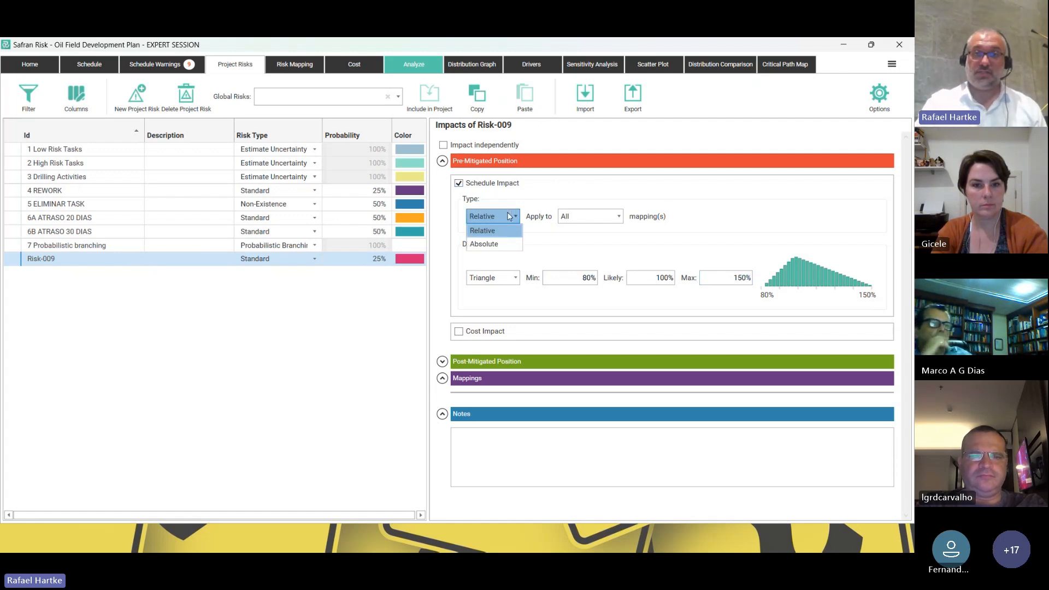
{"action": "left_click", "coordinate": [484, 244]}
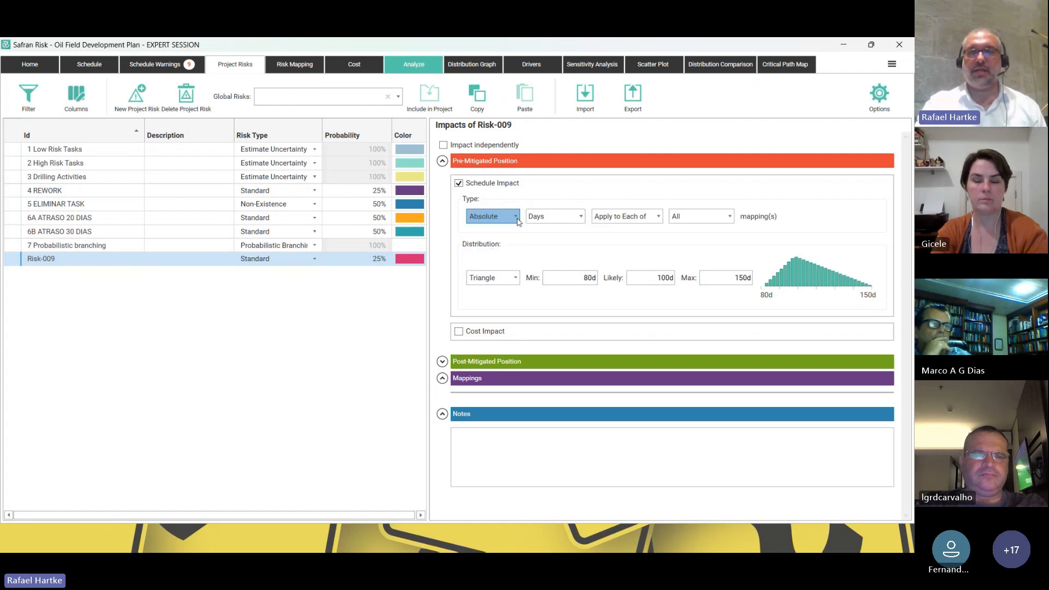
Set the new risk's schedule impact distribution to a minimum of 0, a likely value of 15 and a maximum of 60 days.
{"action": "left_click", "coordinate": [587, 277]}
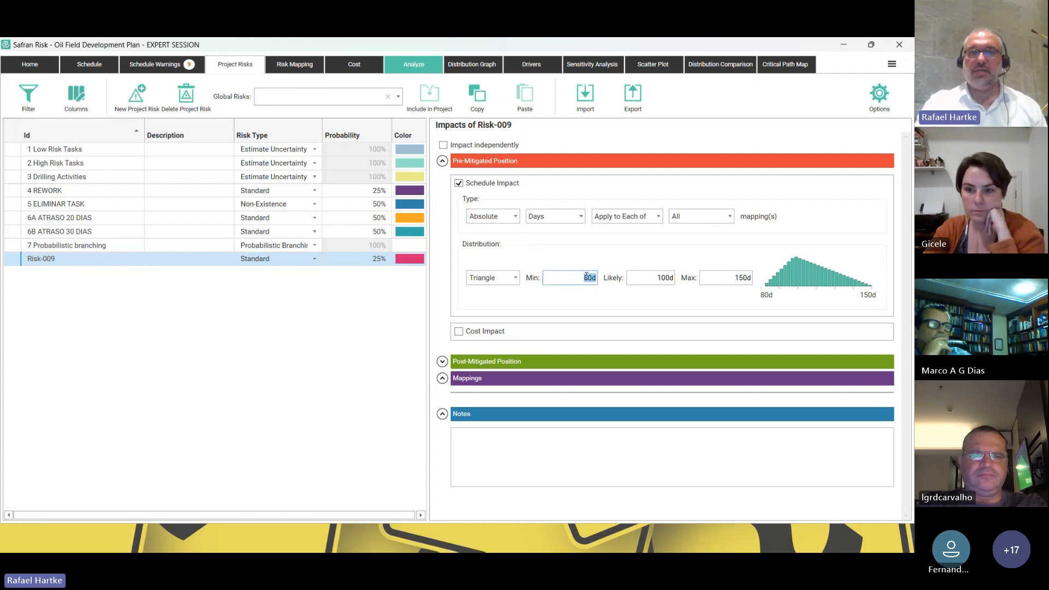
{"action": "type", "text": "0"}
{"action": "left_click", "coordinate": [663, 280]}
{"action": "type", "text": "15"}
{"action": "left_click", "coordinate": [709, 279]}
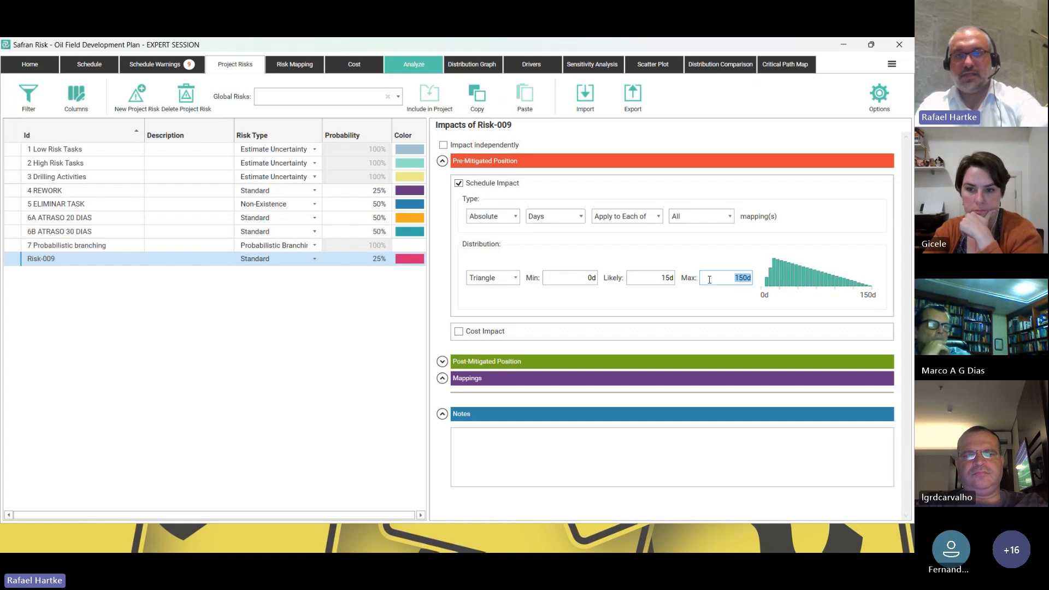
{"action": "type", "text": "60"}
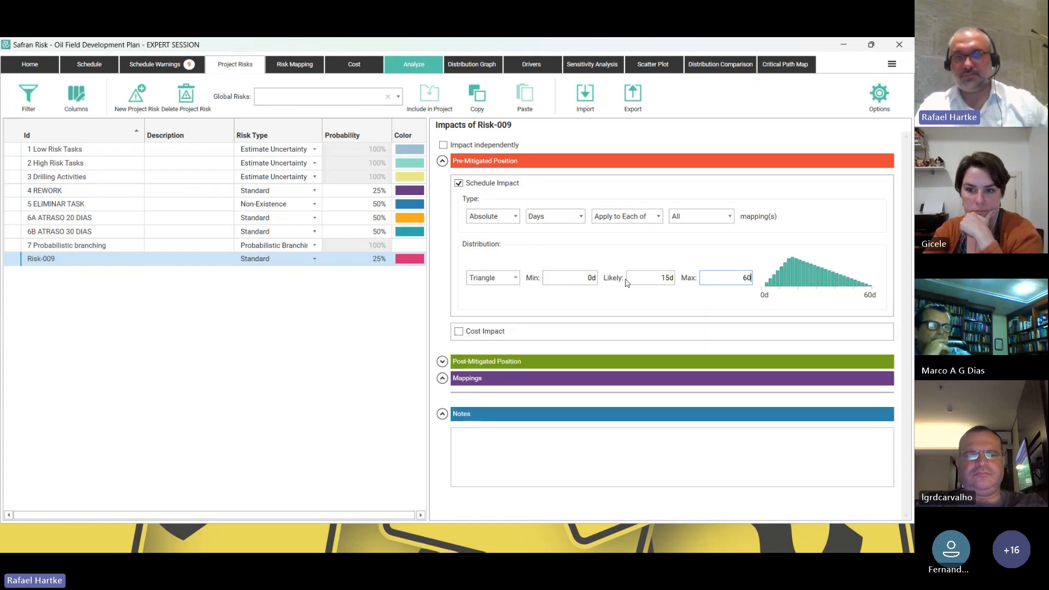
Check the new risk's minimum, likely and maximum impact values and the distribution types available for it.
{"action": "left_click", "coordinate": [585, 280]}
{"action": "left_click", "coordinate": [640, 278]}
{"action": "left_click", "coordinate": [712, 280]}
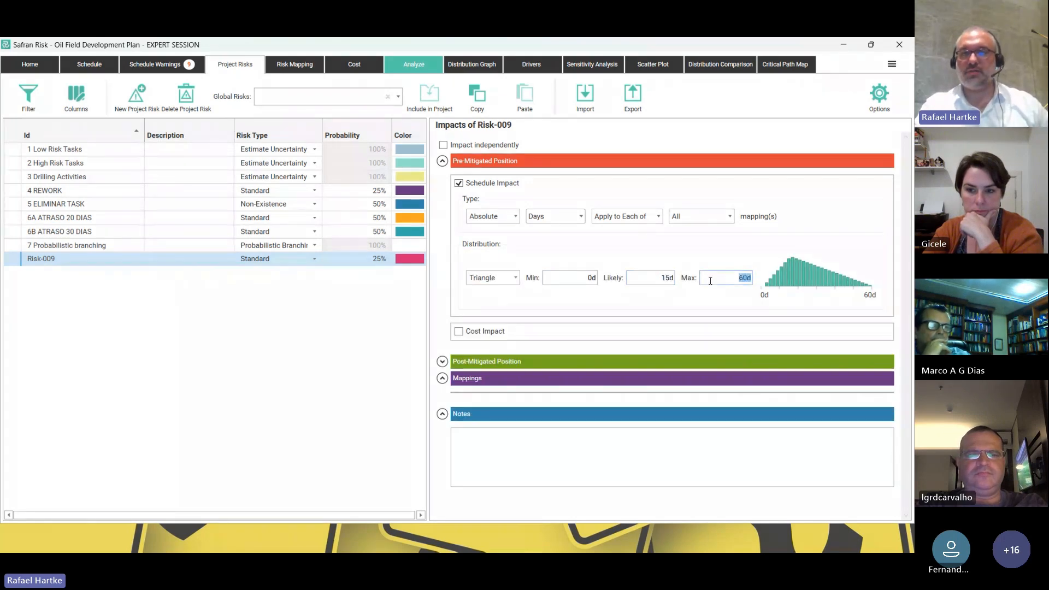
{"action": "left_click", "coordinate": [511, 284]}
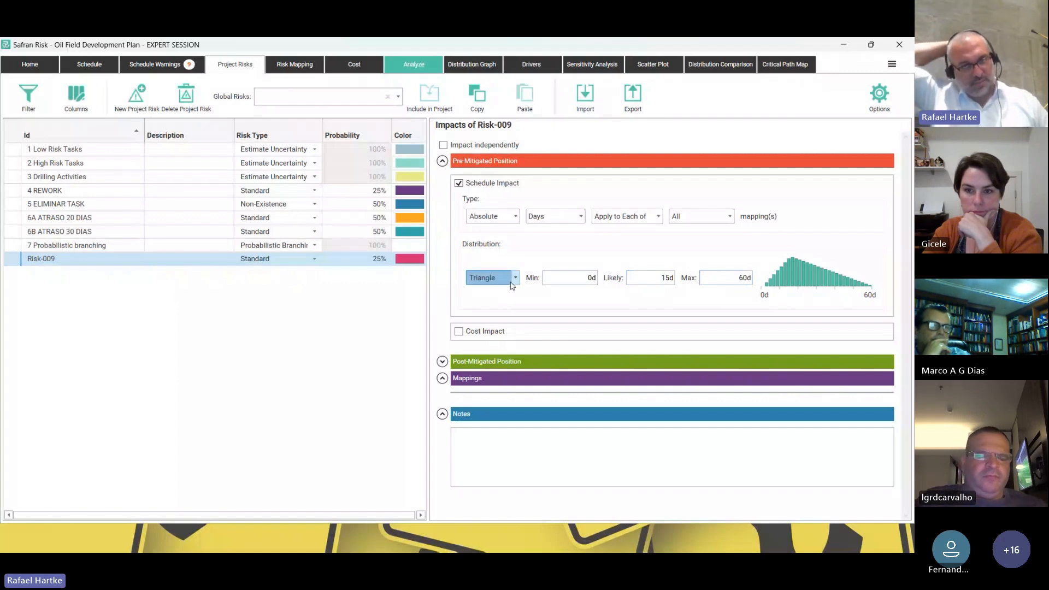
{"action": "left_click", "coordinate": [512, 284]}
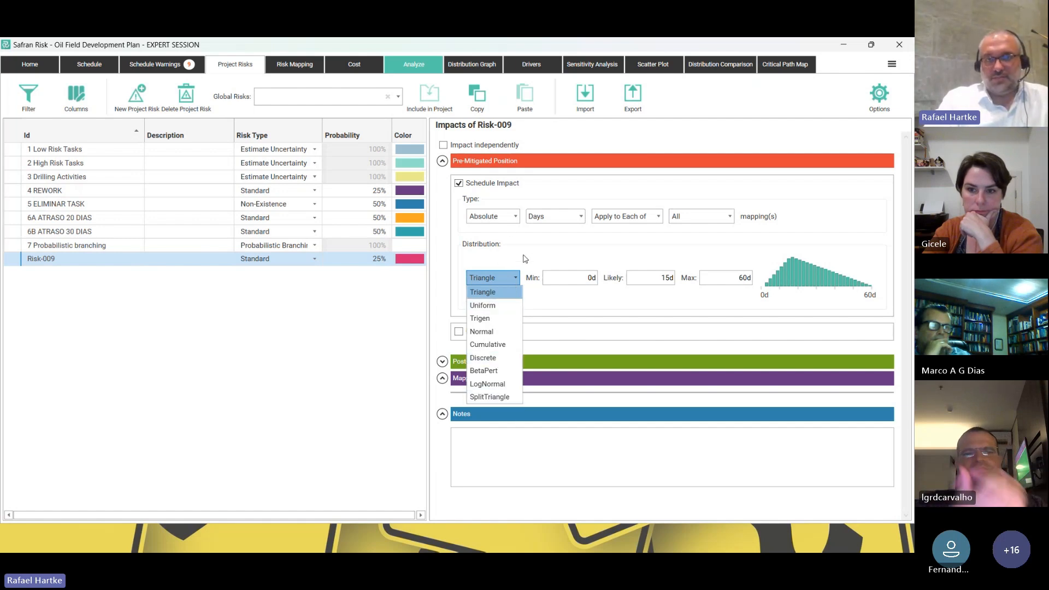
{"action": "left_click", "coordinate": [525, 258]}
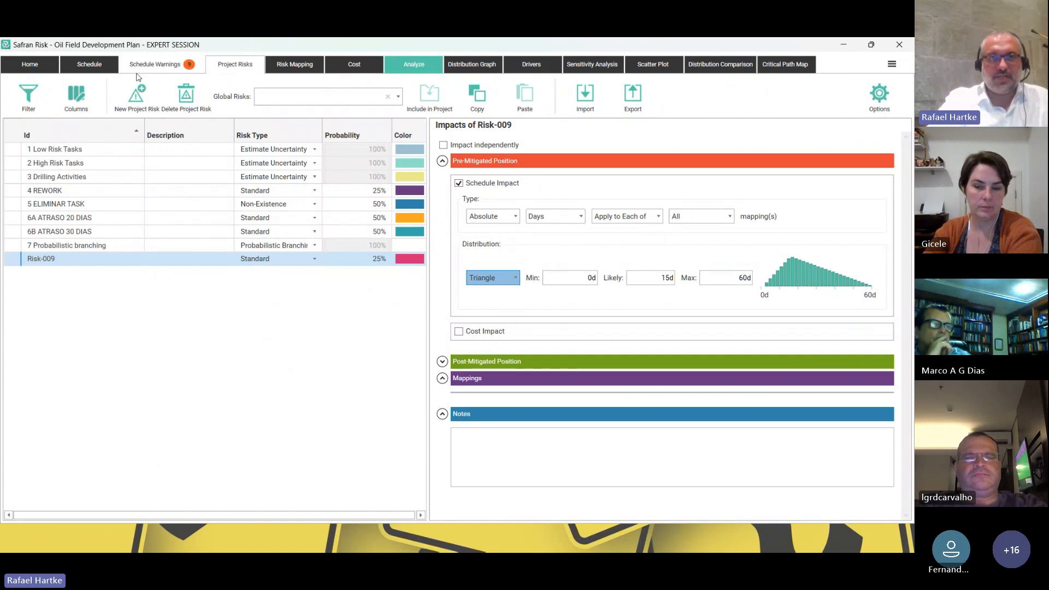
Look over the project schedule and go to the risk mapping.
{"action": "left_click", "coordinate": [89, 65]}
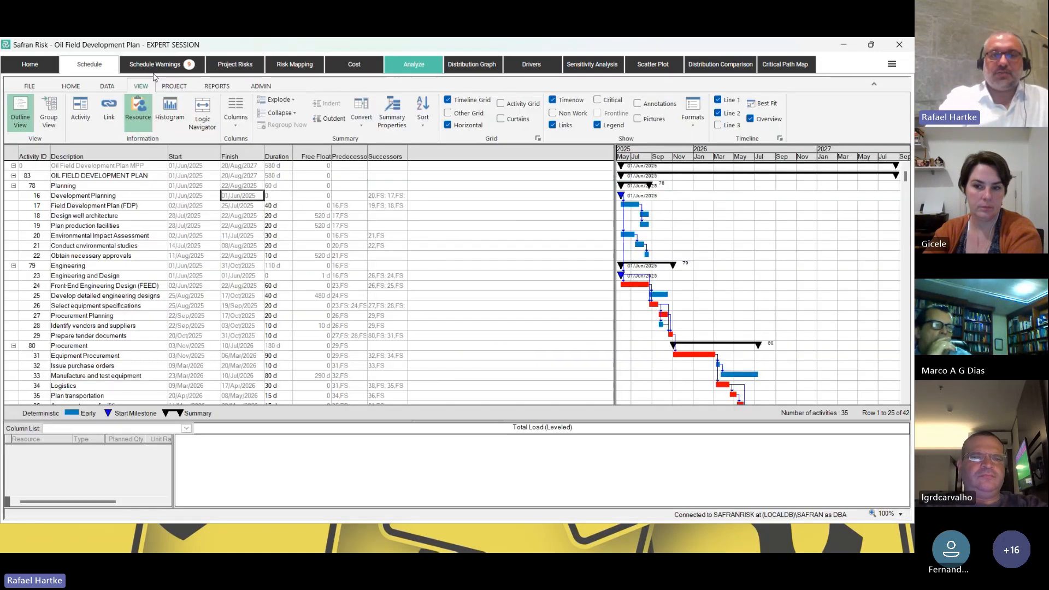
{"action": "left_click", "coordinate": [453, 157]}
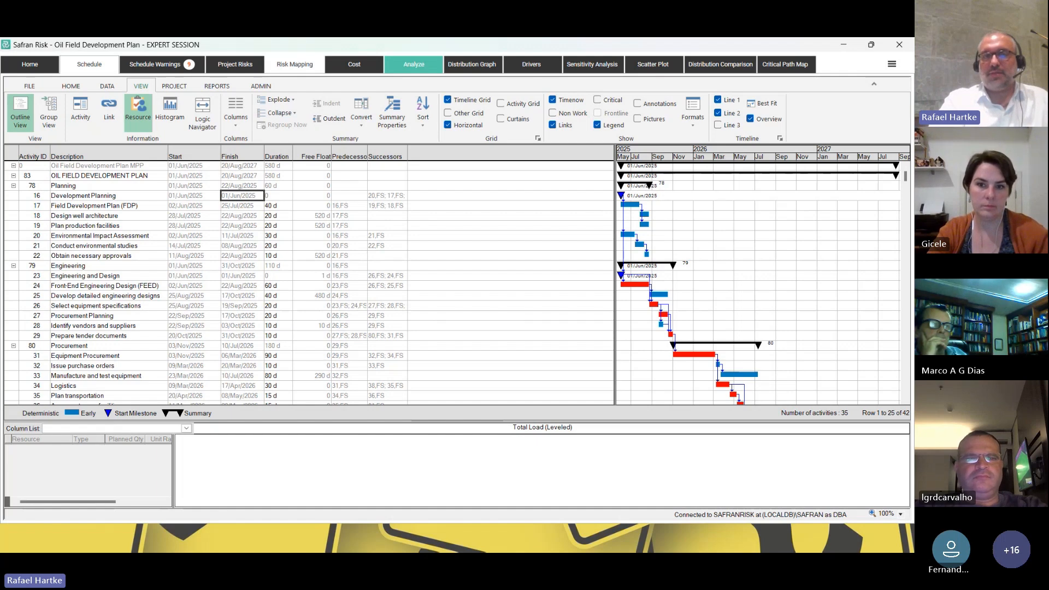
{"action": "left_click", "coordinate": [295, 64]}
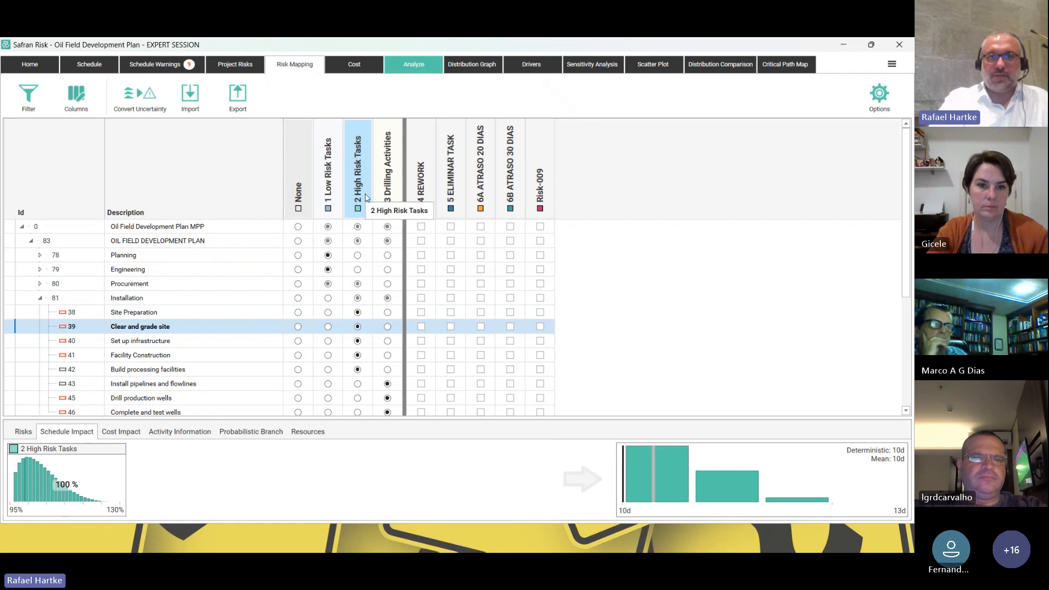
Map the risks 4 REWORK, 5 ELIMINAR TASK and 6A ATRASO 20 DIAS to the Procurement group.
{"action": "scroll", "coordinate": [366, 198], "scroll_direction": "down", "scroll_amount": 3}
{"action": "scroll", "coordinate": [454, 256], "scroll_direction": "up", "scroll_amount": 5}
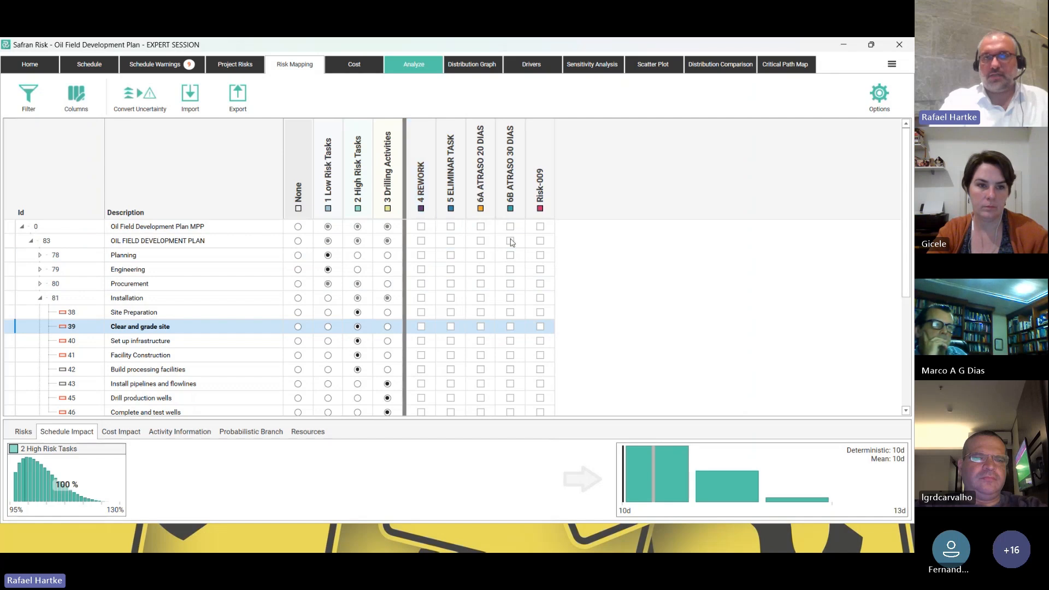
{"action": "scroll", "coordinate": [478, 255], "scroll_direction": "down", "scroll_amount": 3}
{"action": "scroll", "coordinate": [454, 281], "scroll_direction": "up", "scroll_amount": 3}
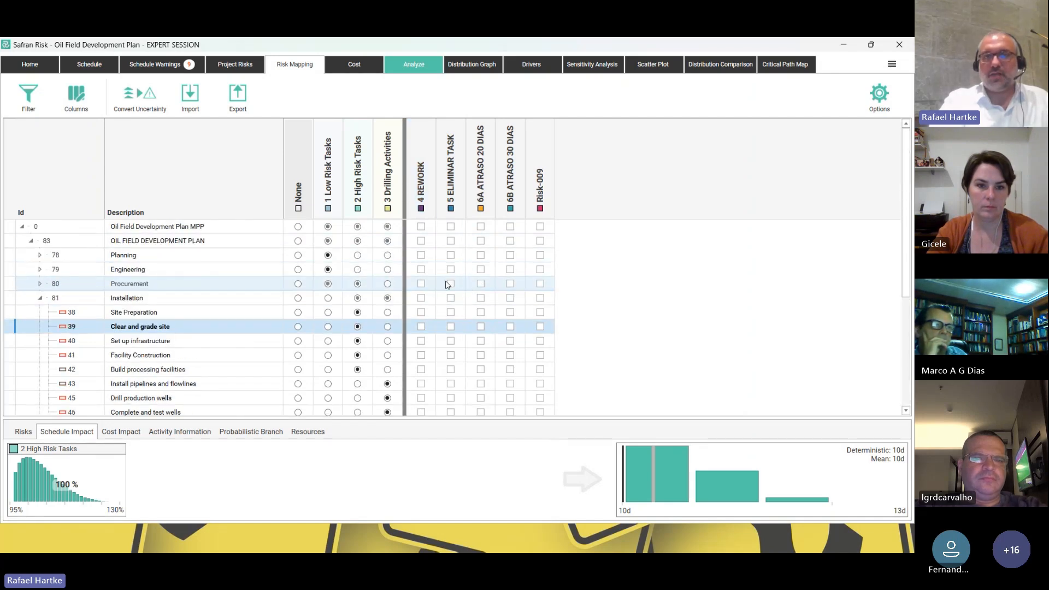
{"action": "left_click", "coordinate": [421, 284]}
{"action": "left_click", "coordinate": [449, 266]}
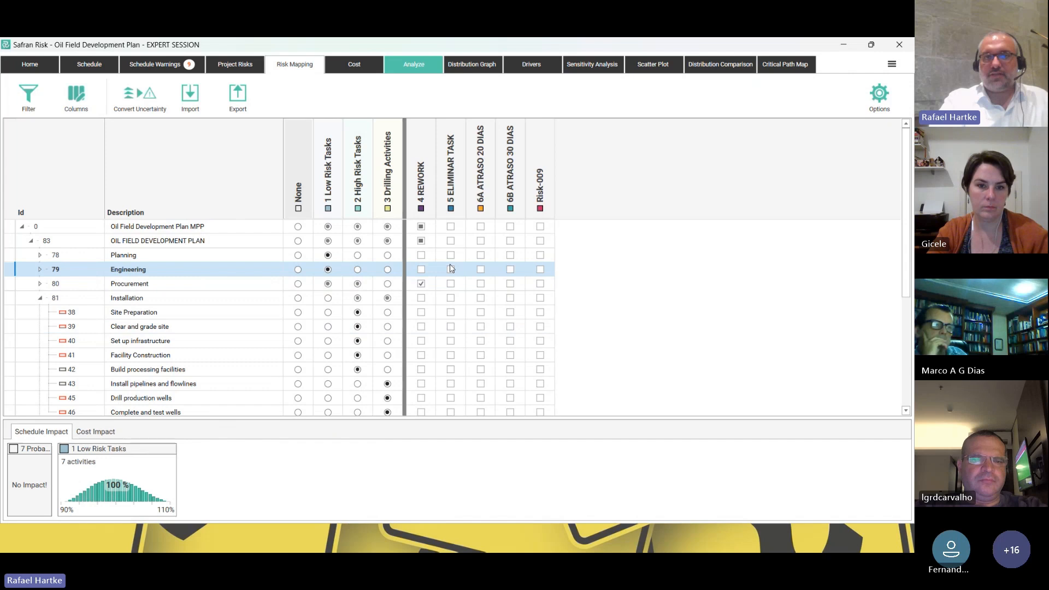
{"action": "left_click", "coordinate": [456, 284]}
{"action": "left_click", "coordinate": [450, 283]}
{"action": "left_click", "coordinate": [480, 284]}
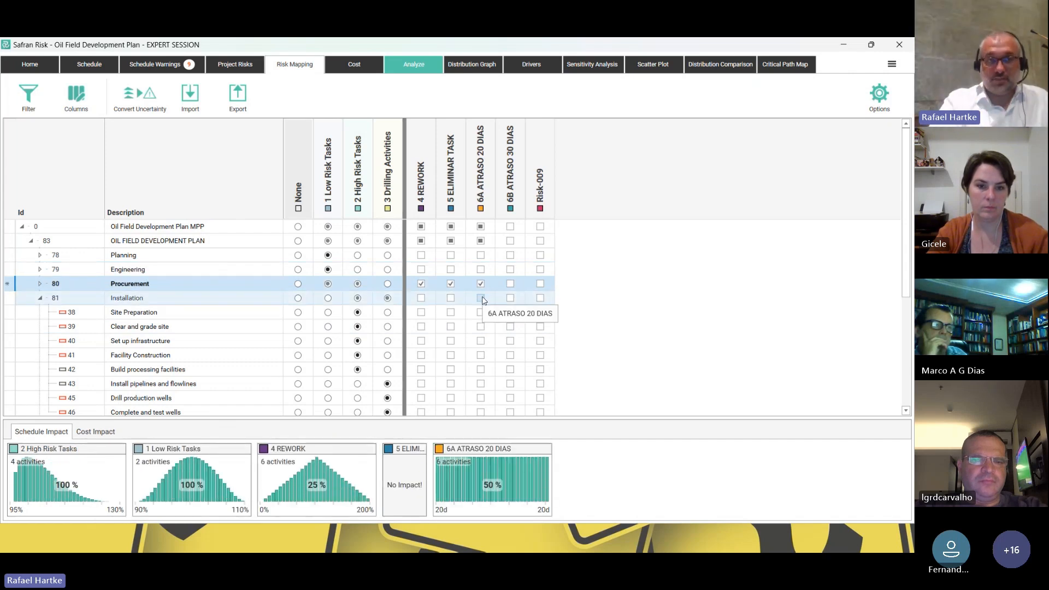
Map 6A ATRASO 20 DIAS to the Installation group, then switch its mapping to Engineering only.
{"action": "left_click", "coordinate": [481, 298]}
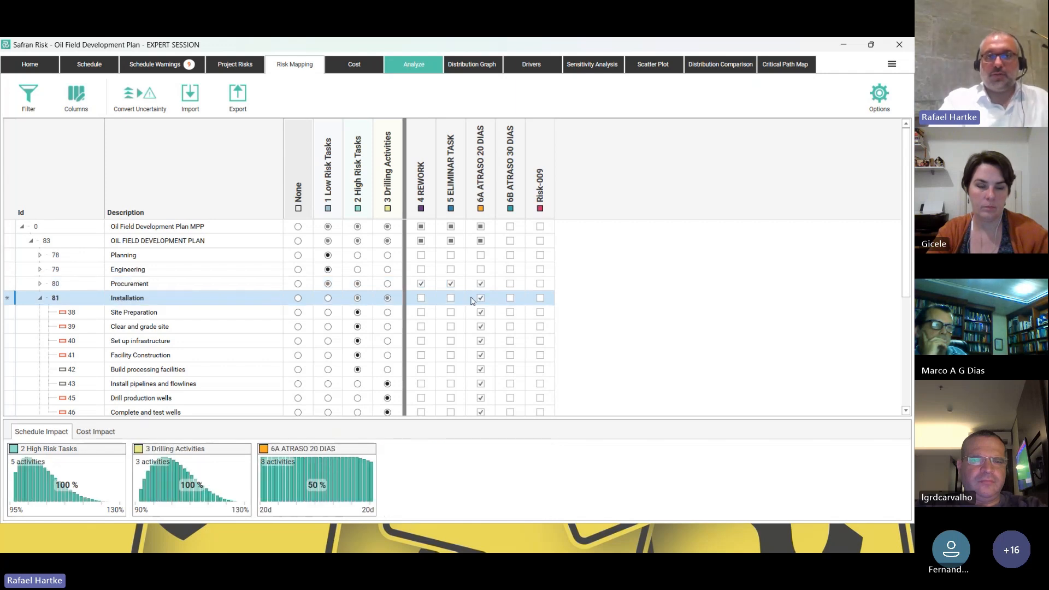
{"action": "left_click", "coordinate": [481, 227]}
{"action": "left_click", "coordinate": [481, 269]}
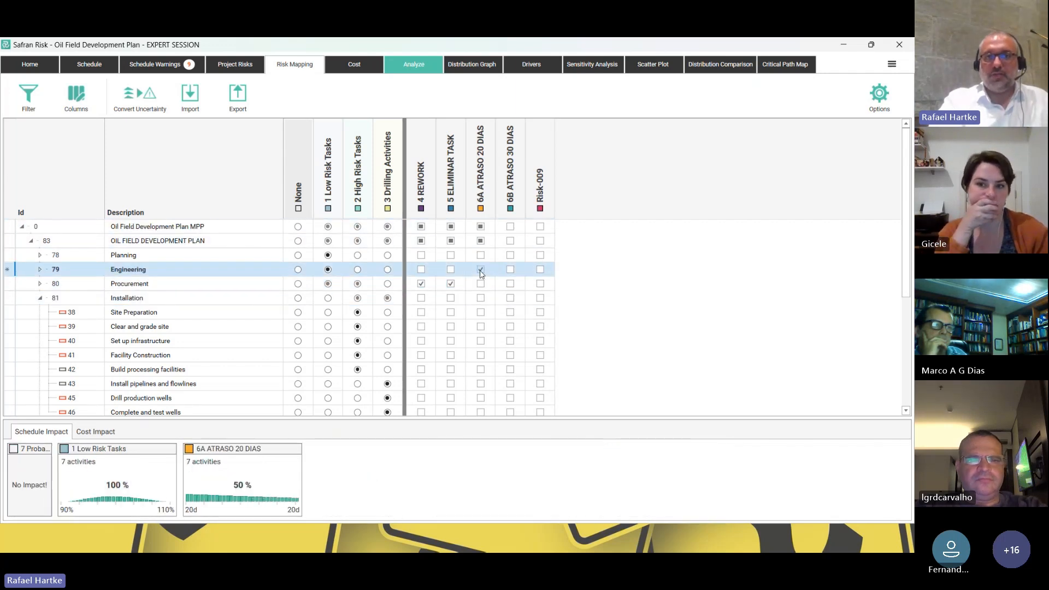
Remove the 6A ATRASO 20 DIAS mapping from Engineering and the 4 REWORK and 5 ELIMINAR TASK mappings from Procurement.
{"action": "left_click", "coordinate": [481, 270]}
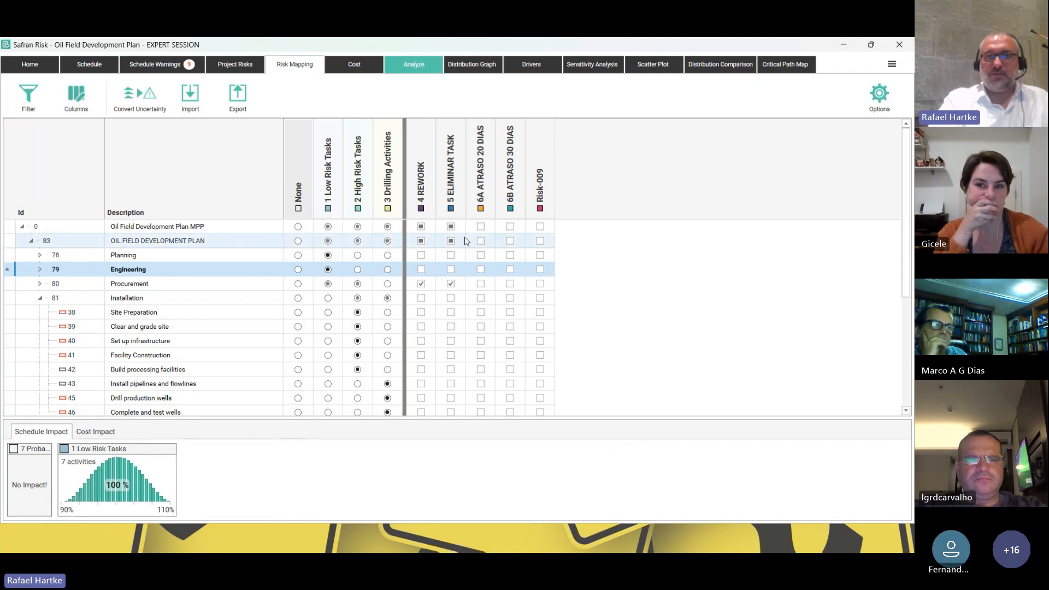
{"action": "left_click", "coordinate": [450, 284]}
{"action": "left_click", "coordinate": [421, 284]}
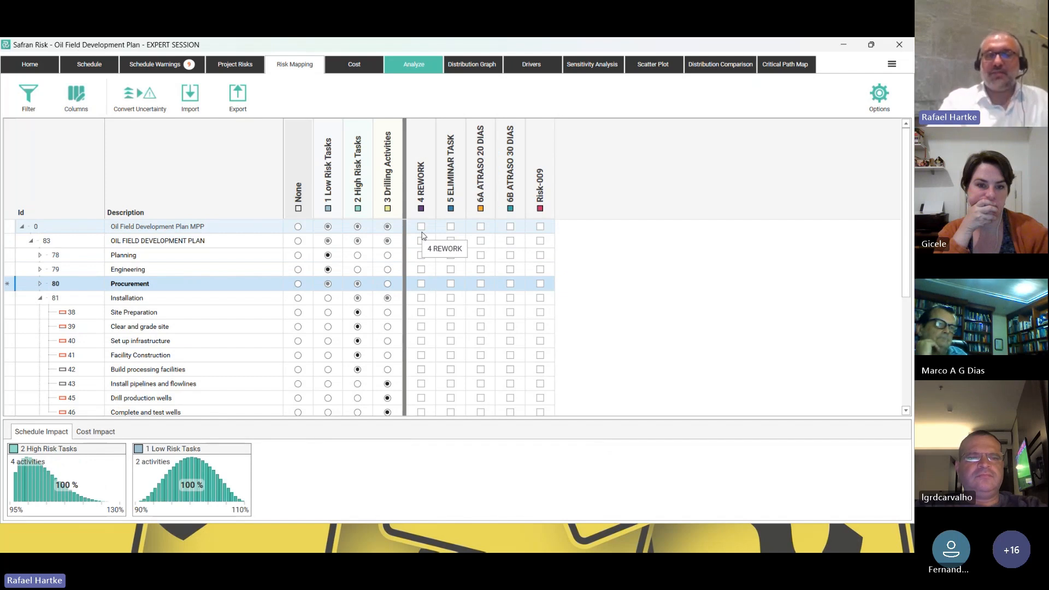
{"action": "scroll", "coordinate": [490, 278], "scroll_direction": "down", "scroll_amount": 3}
{"action": "scroll", "coordinate": [490, 278], "scroll_direction": "up", "scroll_amount": 3}
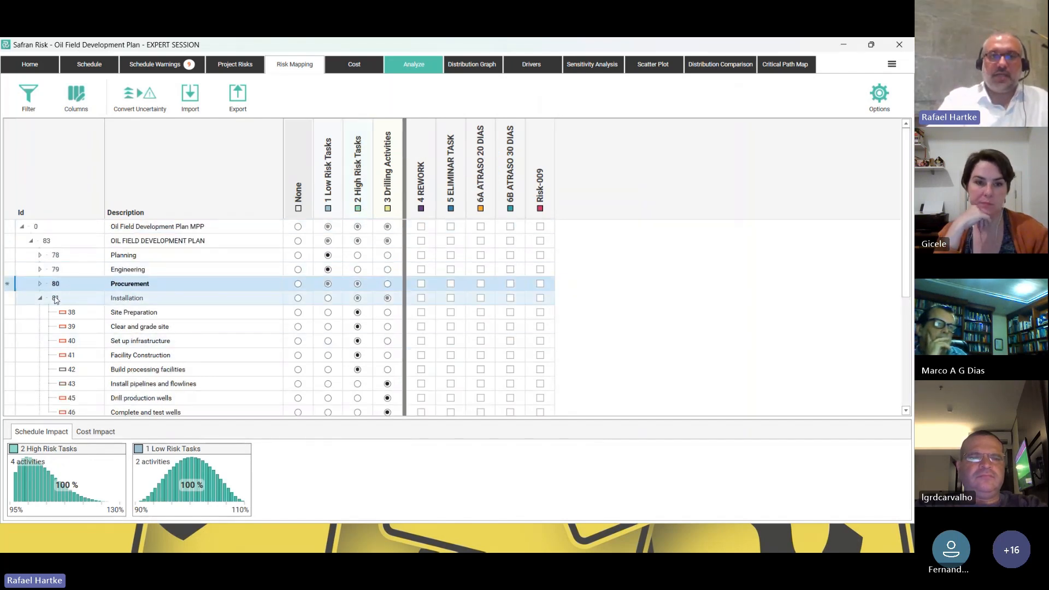
Try mapping 4 REWORK to Site Preparation and to the whole Installation group, and remove these mappings again.
{"action": "left_click", "coordinate": [423, 314]}
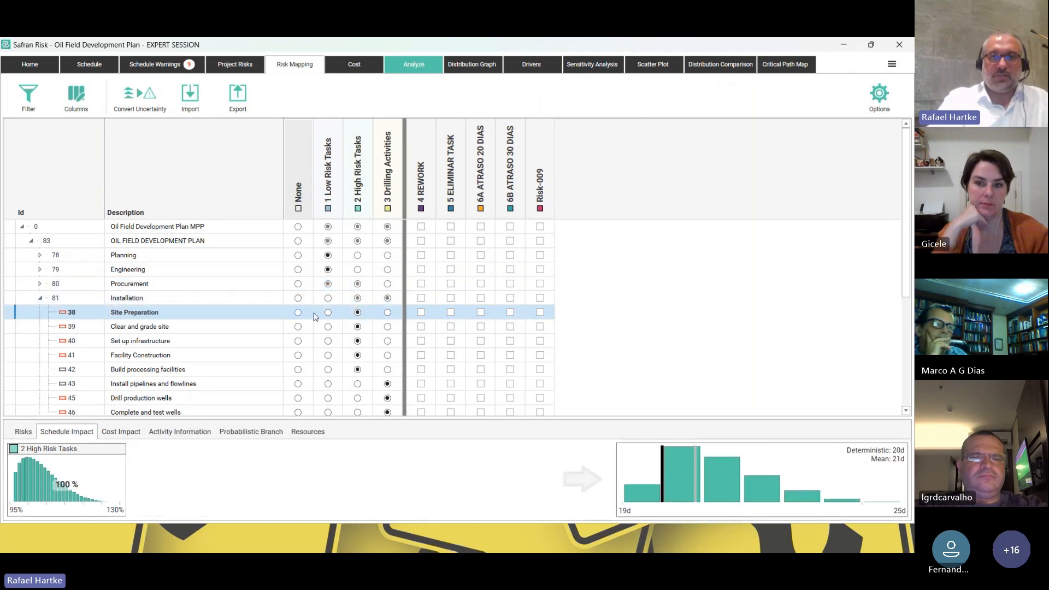
{"action": "left_click", "coordinate": [423, 314]}
{"action": "left_click", "coordinate": [423, 314]}
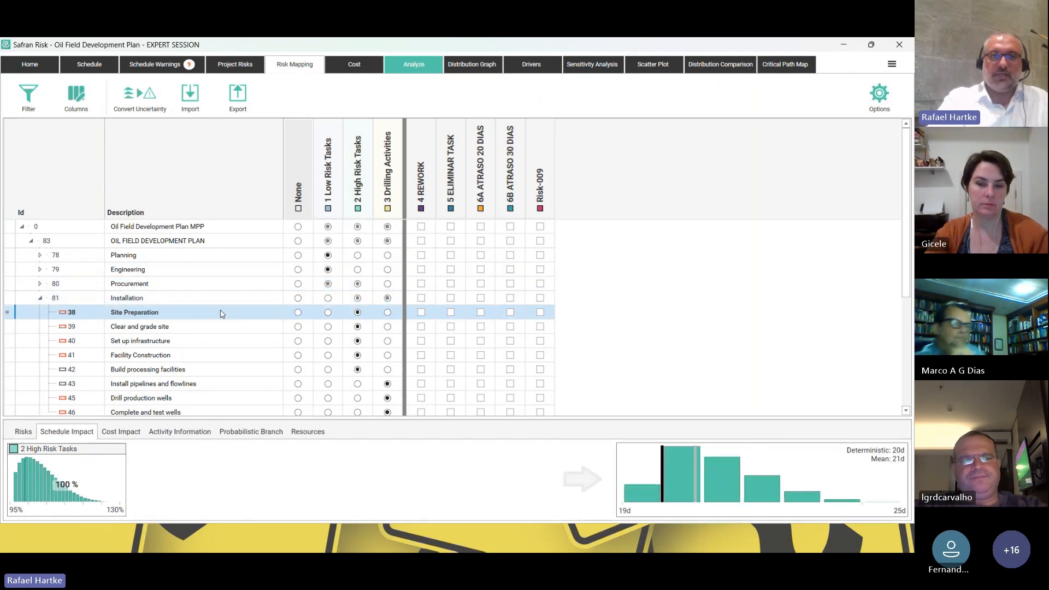
{"action": "left_click", "coordinate": [211, 299]}
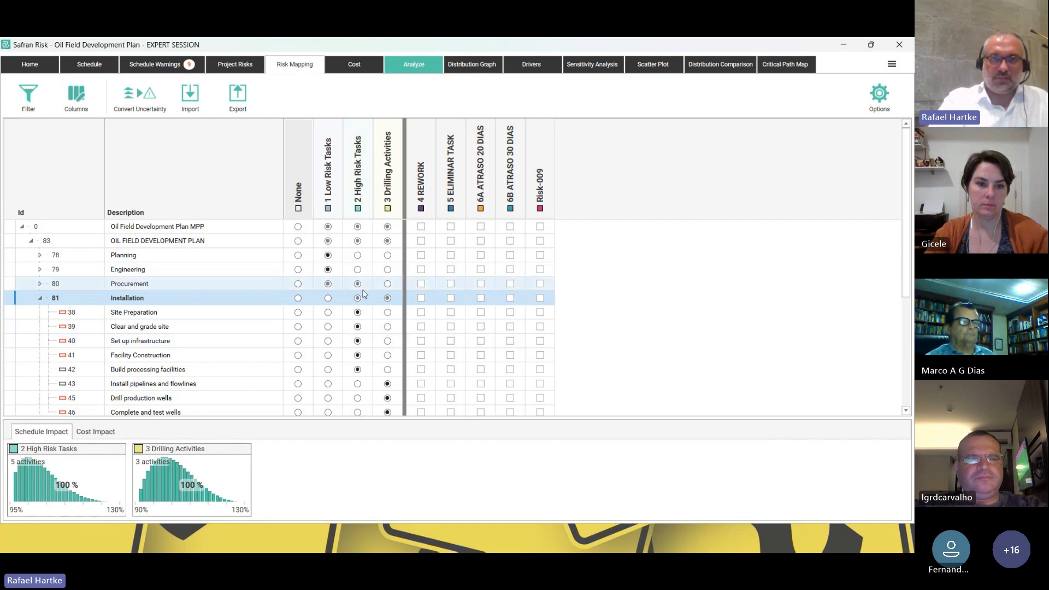
{"action": "left_click", "coordinate": [421, 298]}
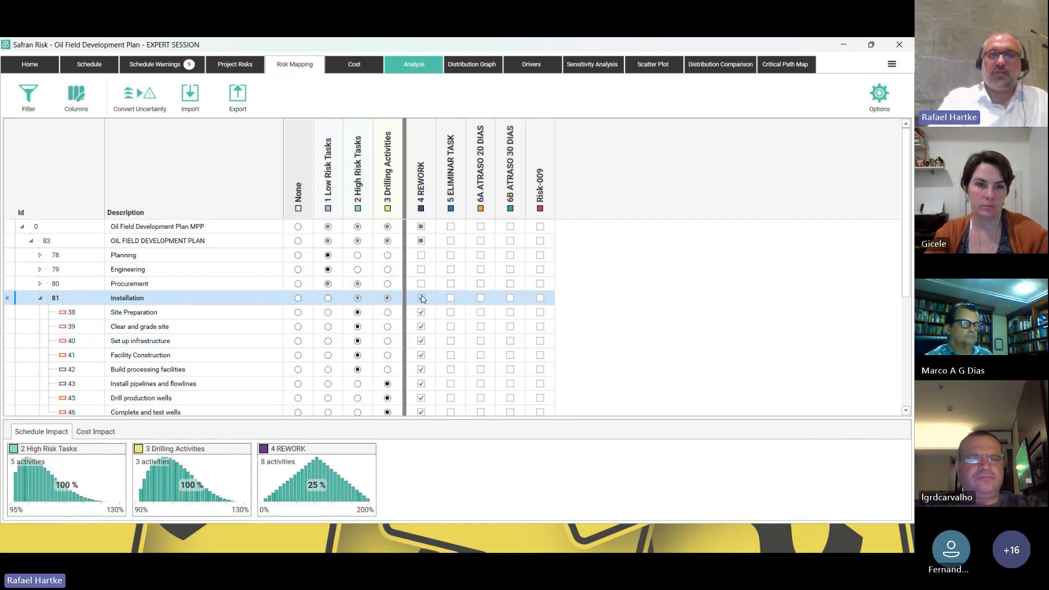
{"action": "left_click", "coordinate": [421, 299]}
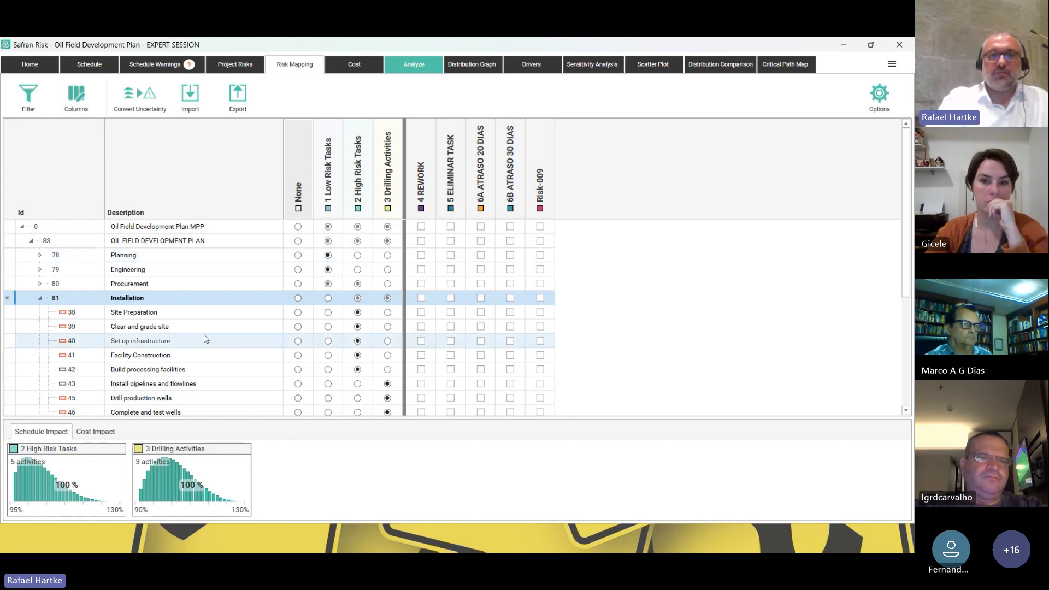
Enlarge the details area and examine the activity information and schedule impact of Facility Construction.
{"action": "left_click", "coordinate": [309, 312]}
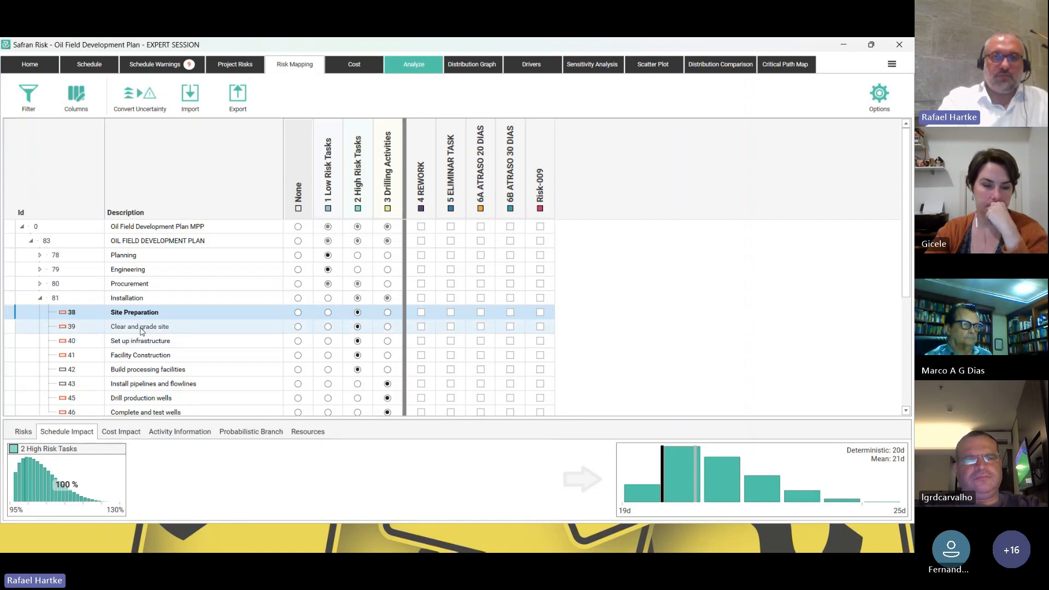
{"action": "left_click", "coordinate": [141, 356]}
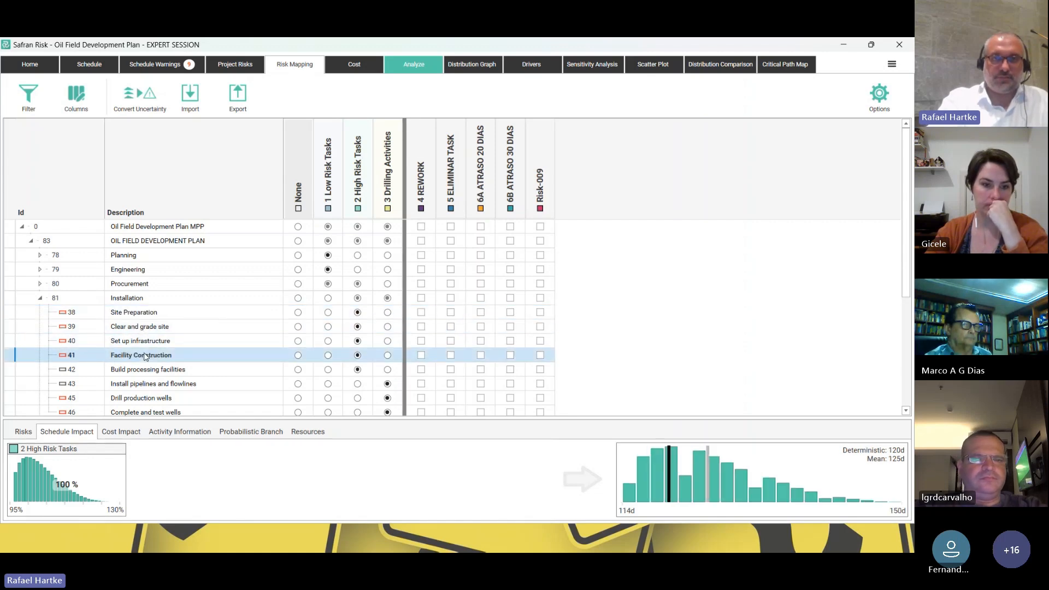
{"action": "left_click_drag", "start_coordinate": [212, 418], "coordinate": [219, 376]}
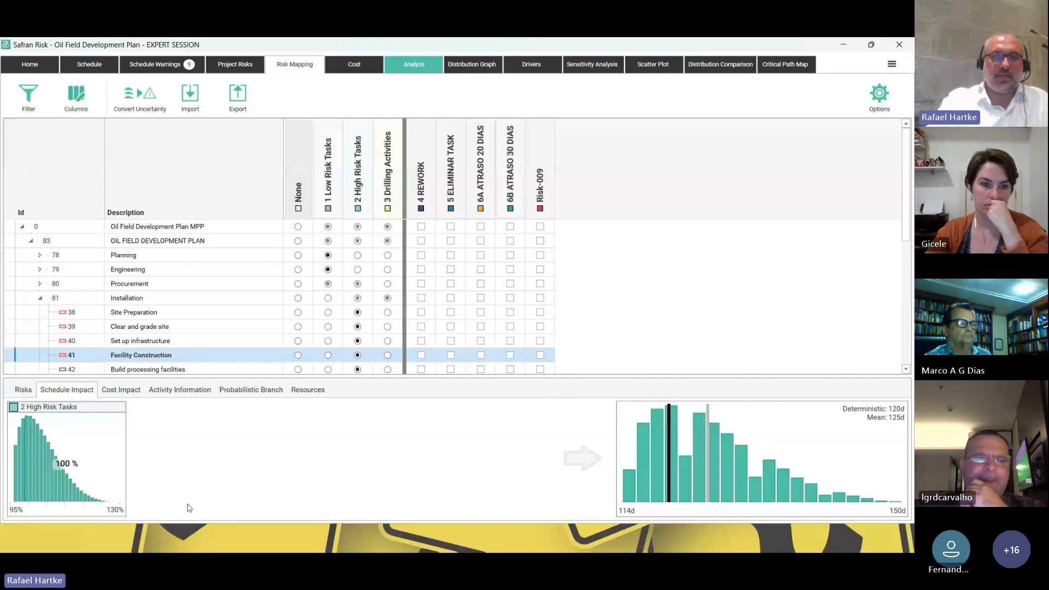
{"action": "left_click", "coordinate": [183, 390]}
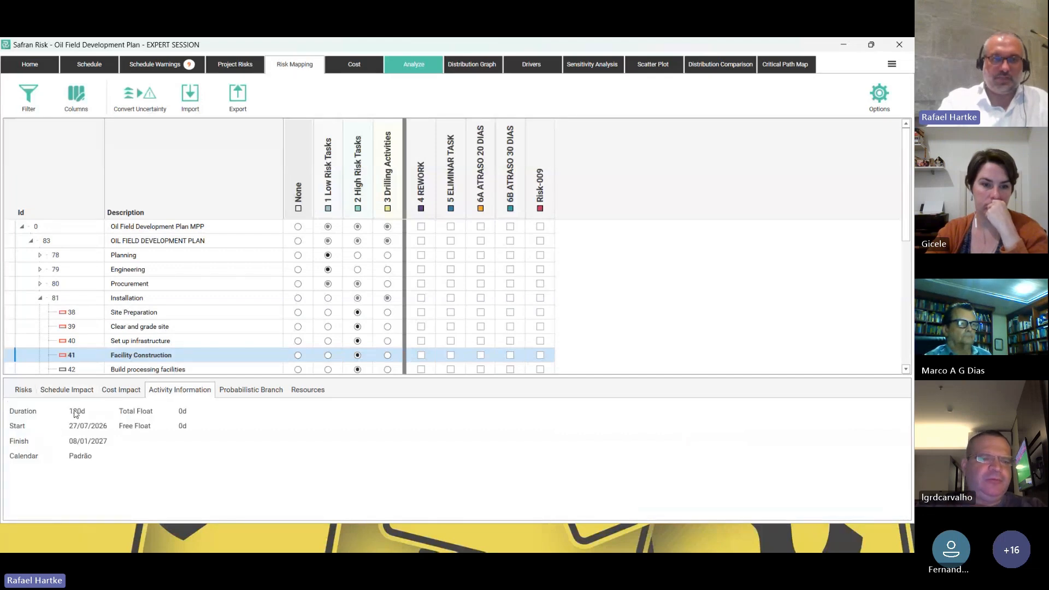
{"action": "left_click", "coordinate": [79, 391]}
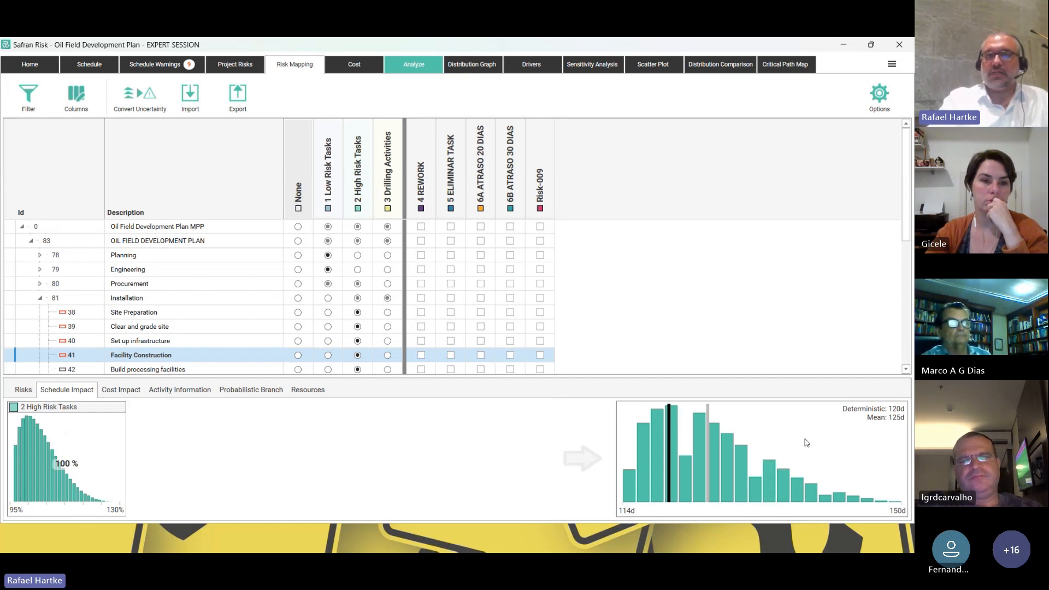
Review the impact settings of the 4 REWORK project risk and return to the risk mapping.
{"action": "left_click", "coordinate": [224, 71]}
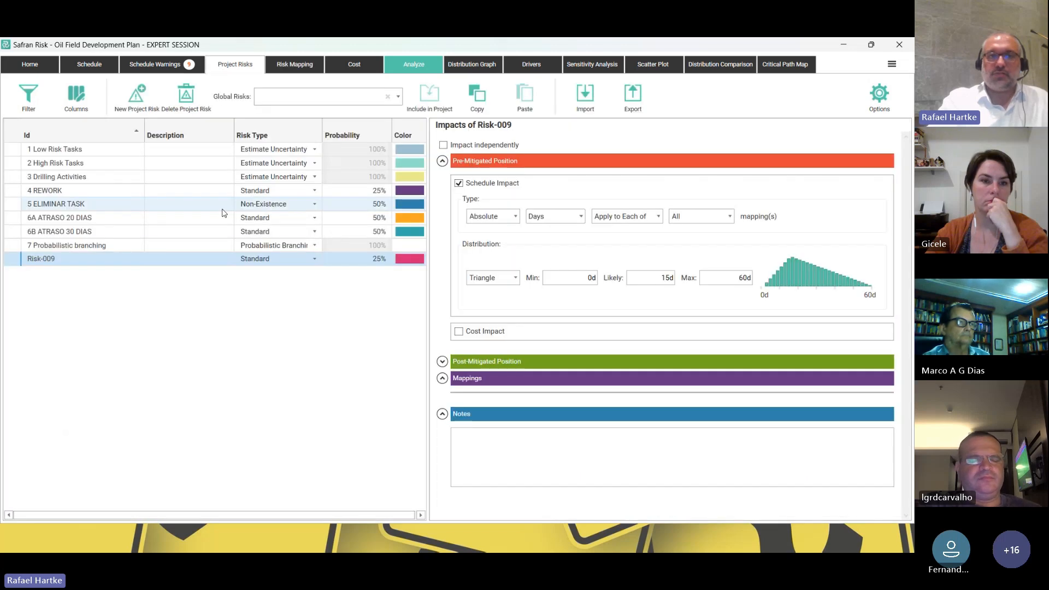
{"action": "left_click", "coordinate": [70, 188]}
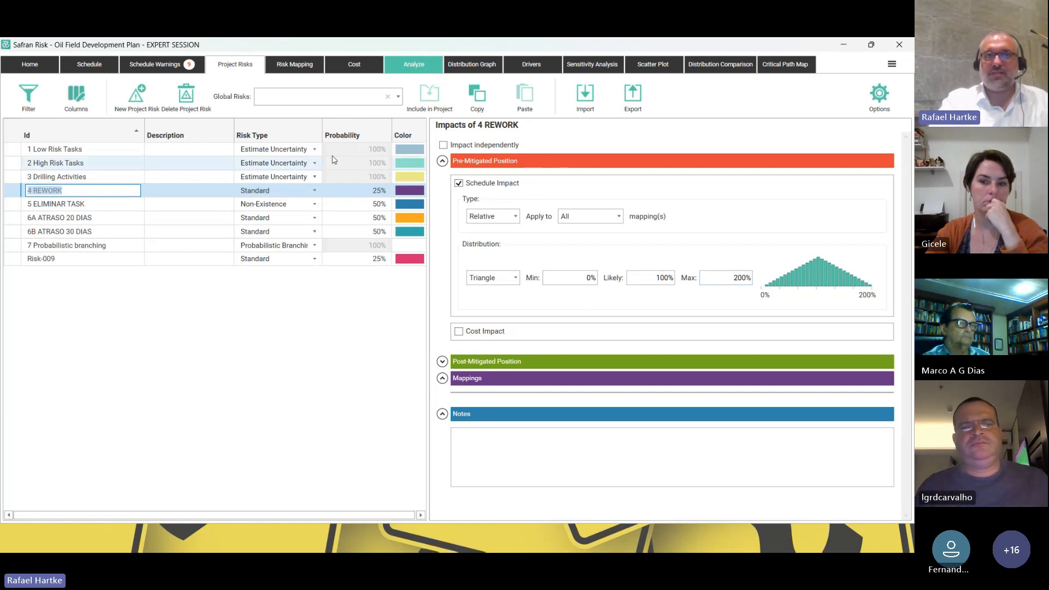
{"action": "left_click", "coordinate": [287, 70]}
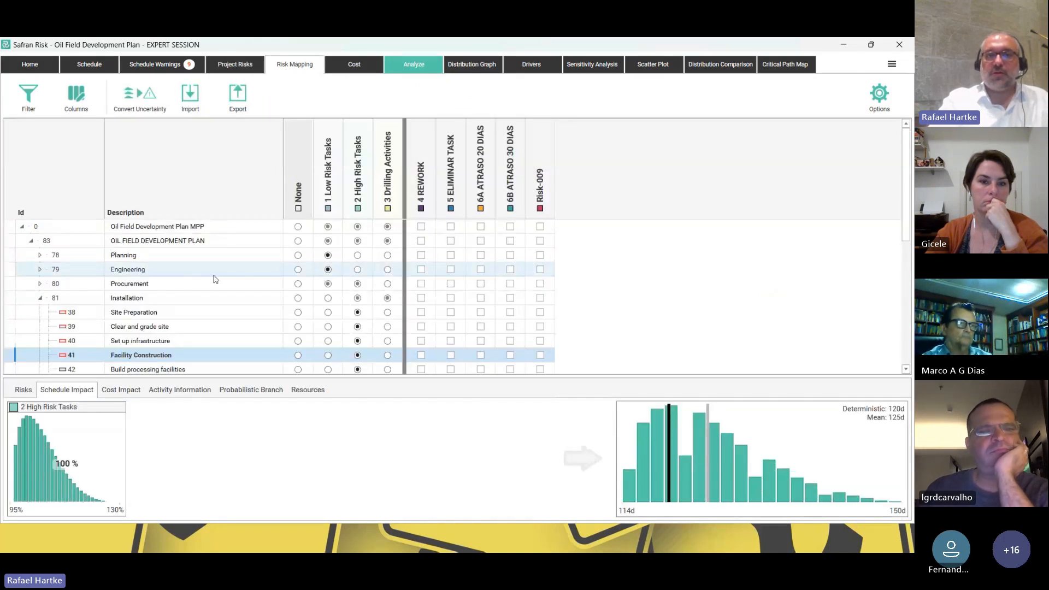
Try mapping 4 REWORK and 5 ELIMINAR TASK to Facility Construction one at a time, removing each again.
{"action": "left_click", "coordinate": [421, 355]}
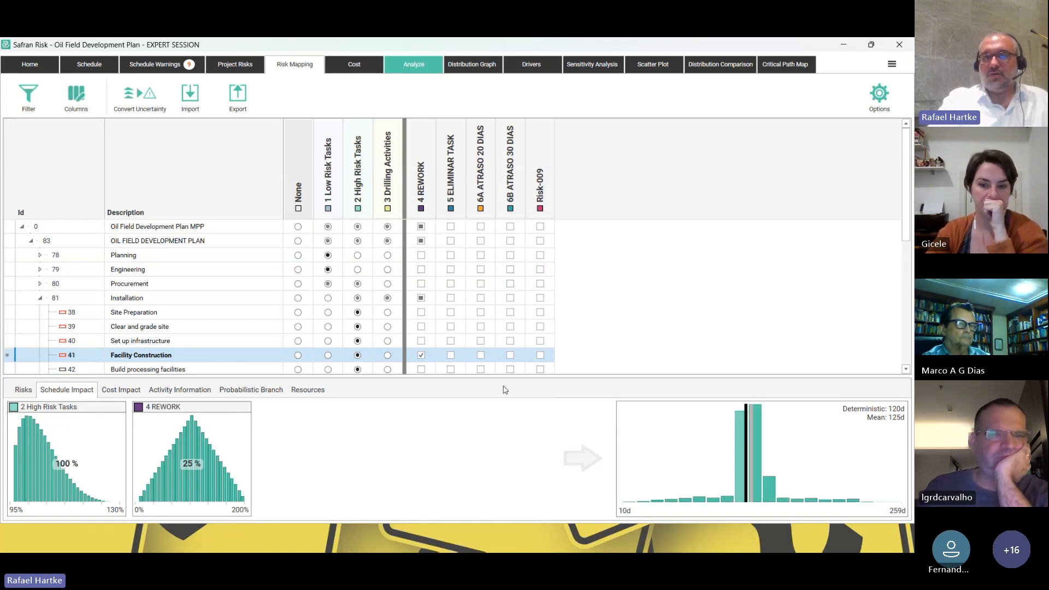
{"action": "left_click", "coordinate": [421, 355]}
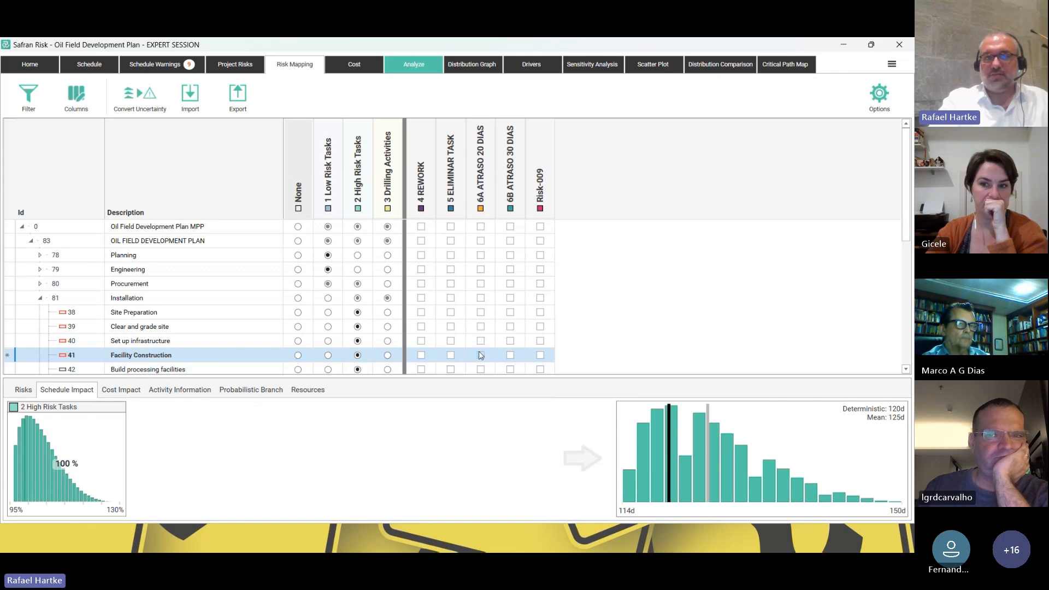
{"action": "left_click", "coordinate": [452, 358]}
{"action": "left_click", "coordinate": [450, 358]}
Map 6A ATRASO 20 DIAS and 6B ATRASO 30 DIAS to Facility Construction and review its activity information and risk list.
{"action": "left_click", "coordinate": [481, 355]}
{"action": "left_click", "coordinate": [511, 356]}
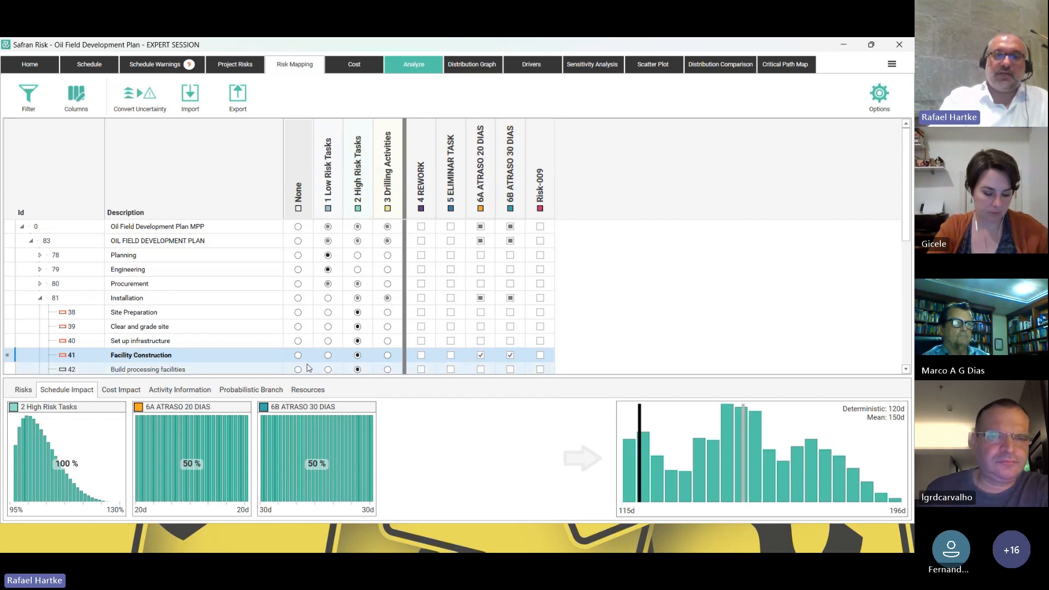
{"action": "left_click", "coordinate": [76, 438]}
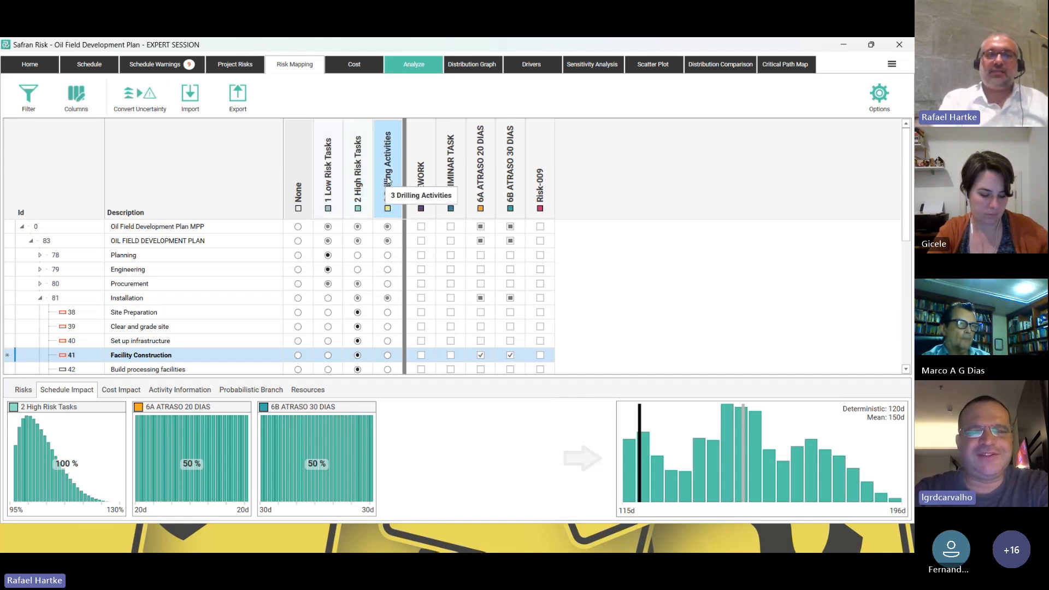
{"action": "left_click", "coordinate": [198, 393]}
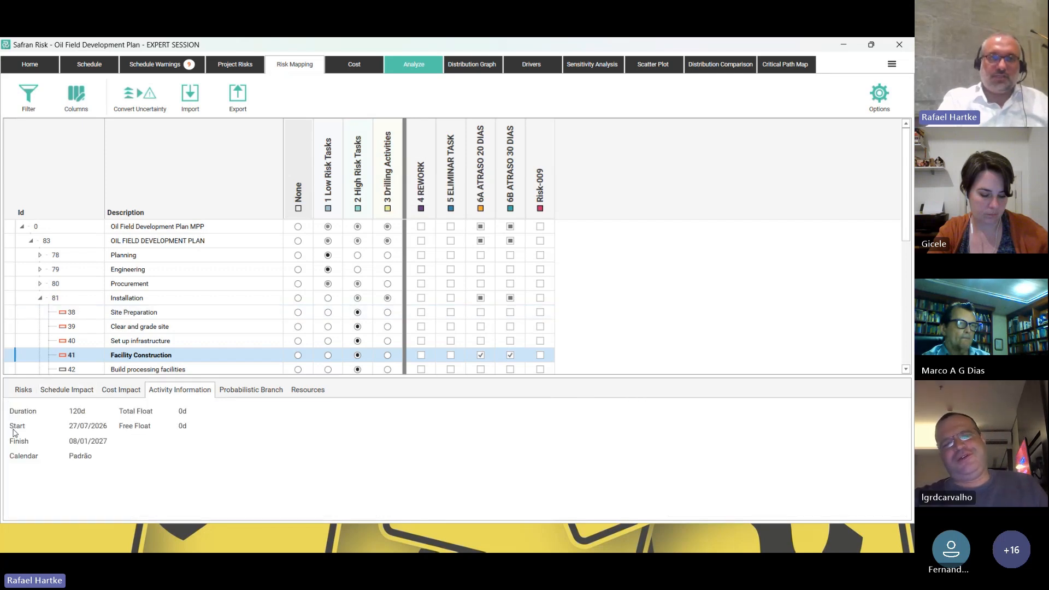
{"action": "left_click", "coordinate": [23, 389]}
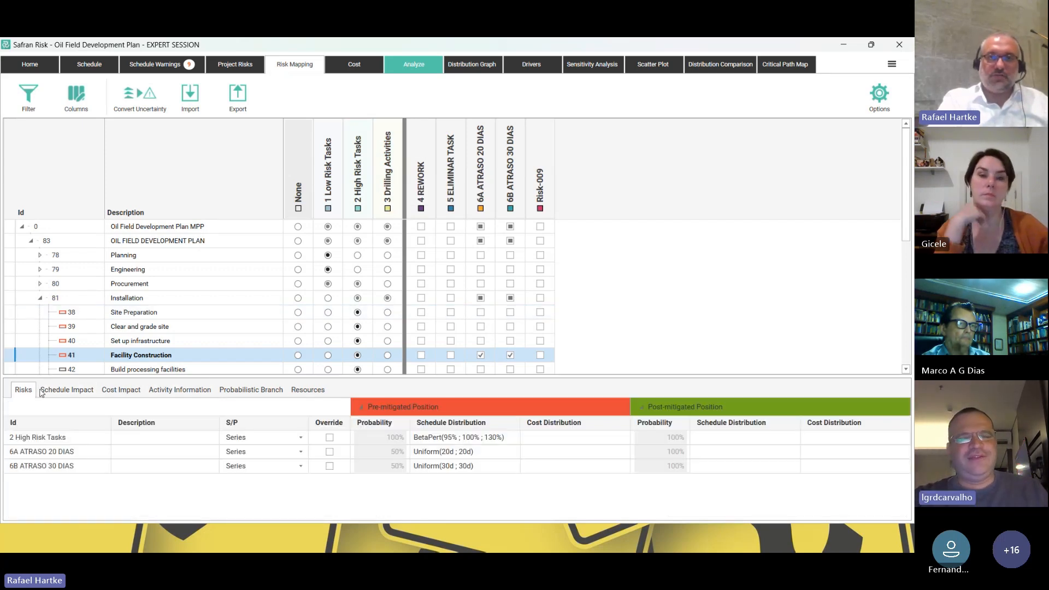
Remove the 6A and 6B delay risks from Facility Construction and show its schedule impact again.
{"action": "left_click", "coordinate": [481, 356]}
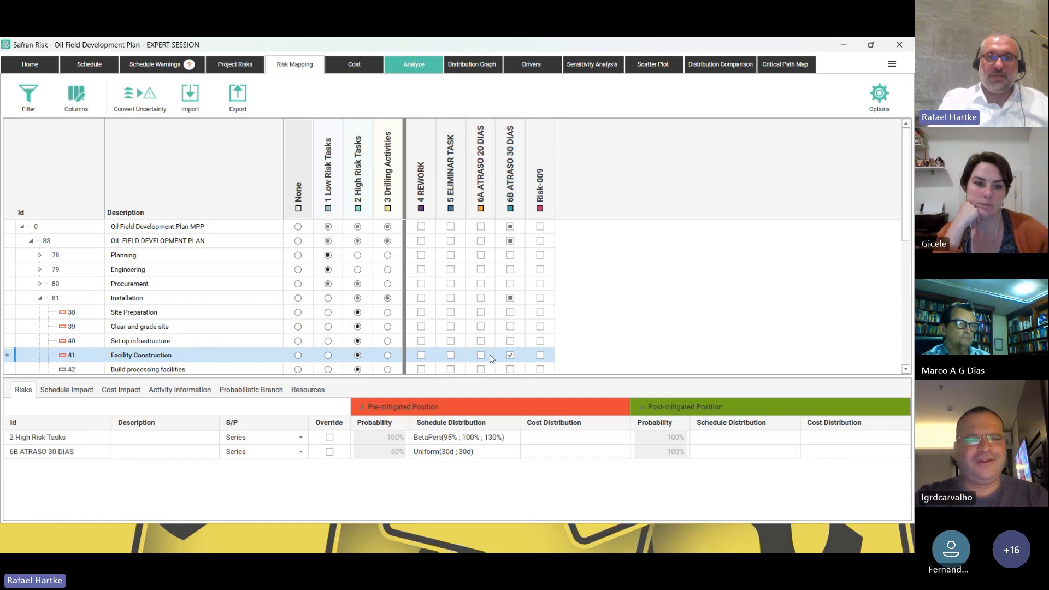
{"action": "left_click", "coordinate": [510, 355]}
{"action": "left_click", "coordinate": [67, 390]}
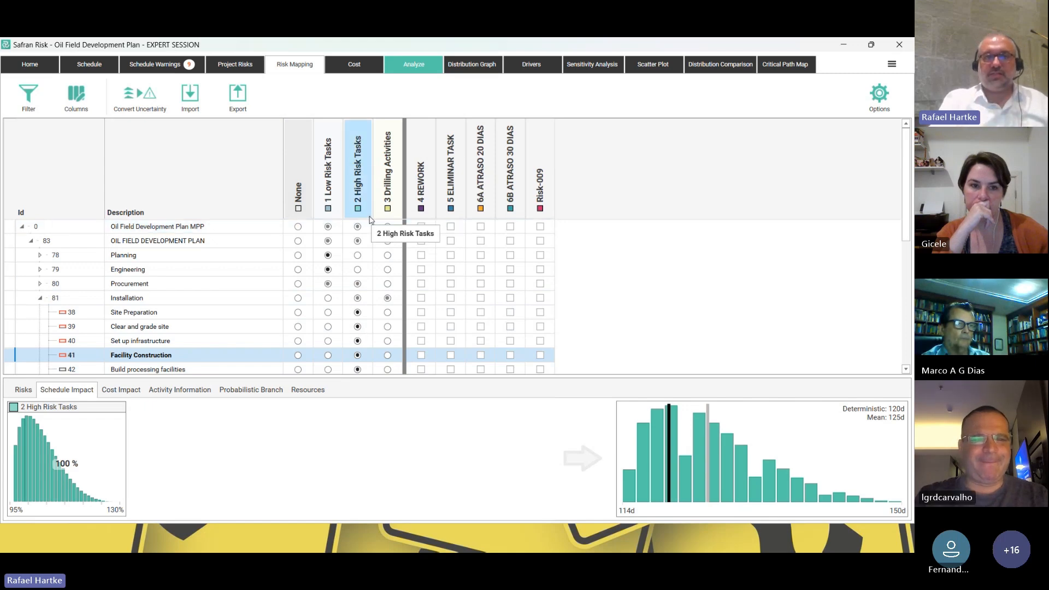
{"action": "left_click", "coordinate": [423, 182]}
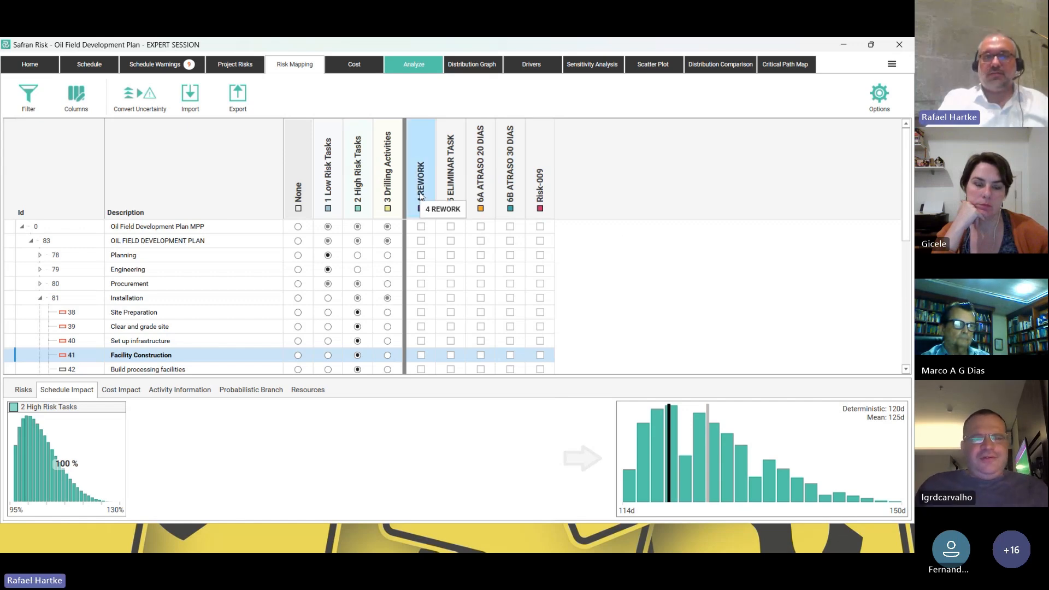
Review the risk type options and probability of the 4 REWORK project risk, keeping its type as Standard.
{"action": "left_click", "coordinate": [223, 65]}
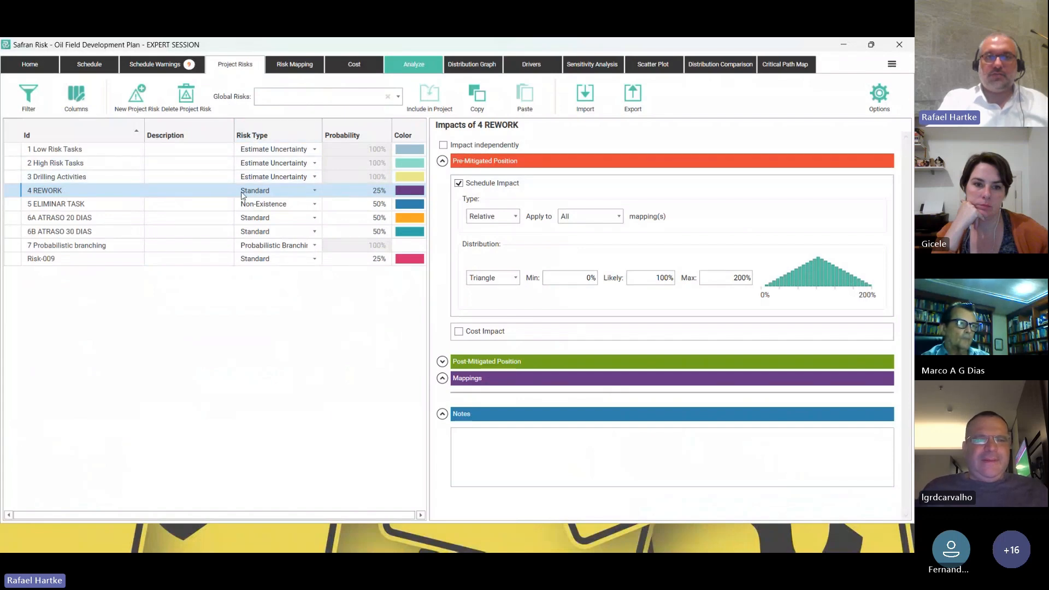
{"action": "left_click", "coordinate": [313, 191]}
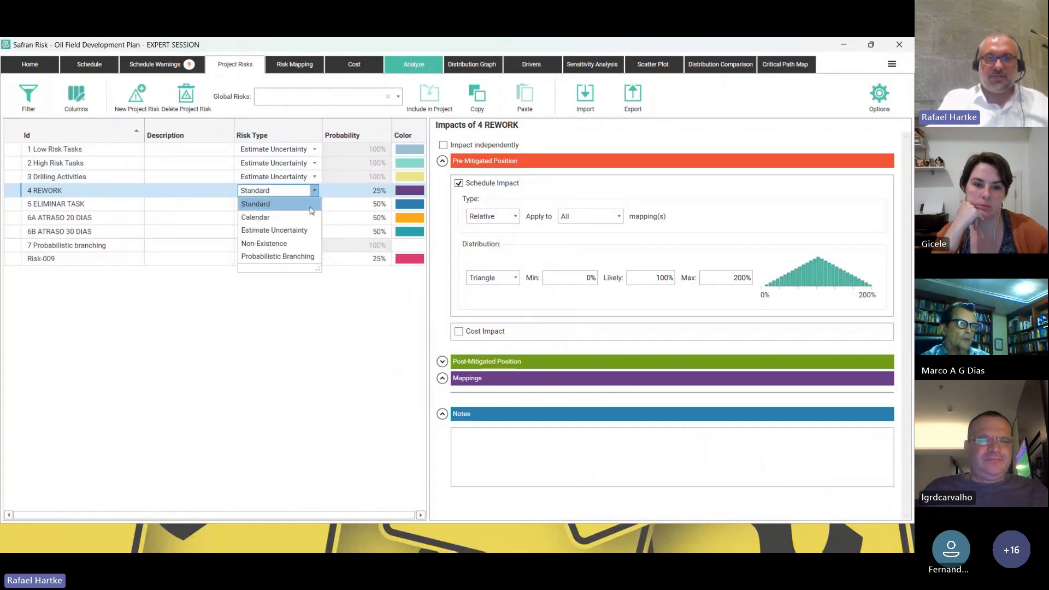
{"action": "left_click", "coordinate": [295, 203]}
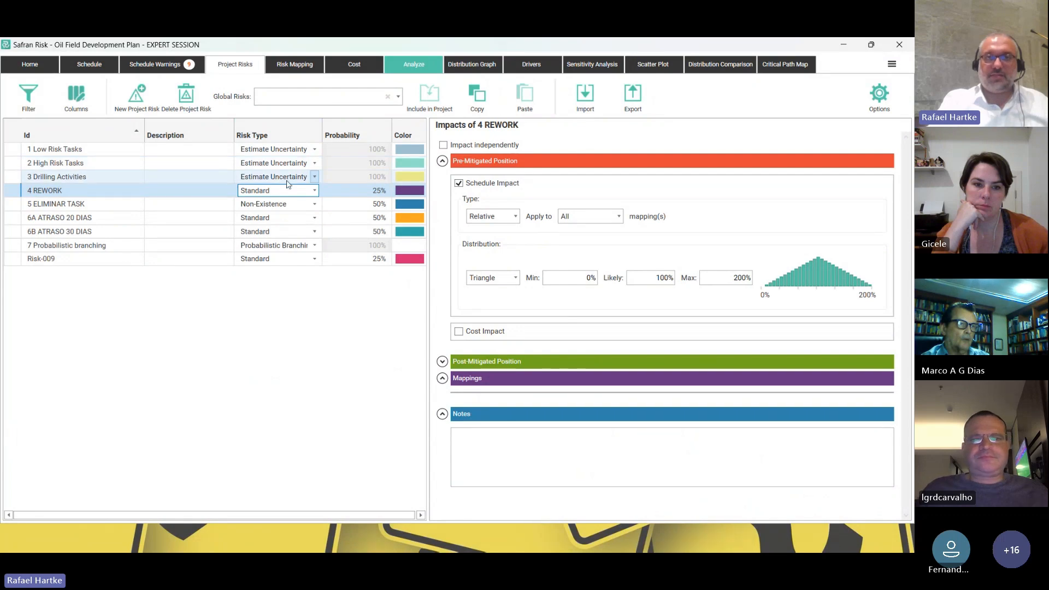
{"action": "left_click", "coordinate": [374, 192]}
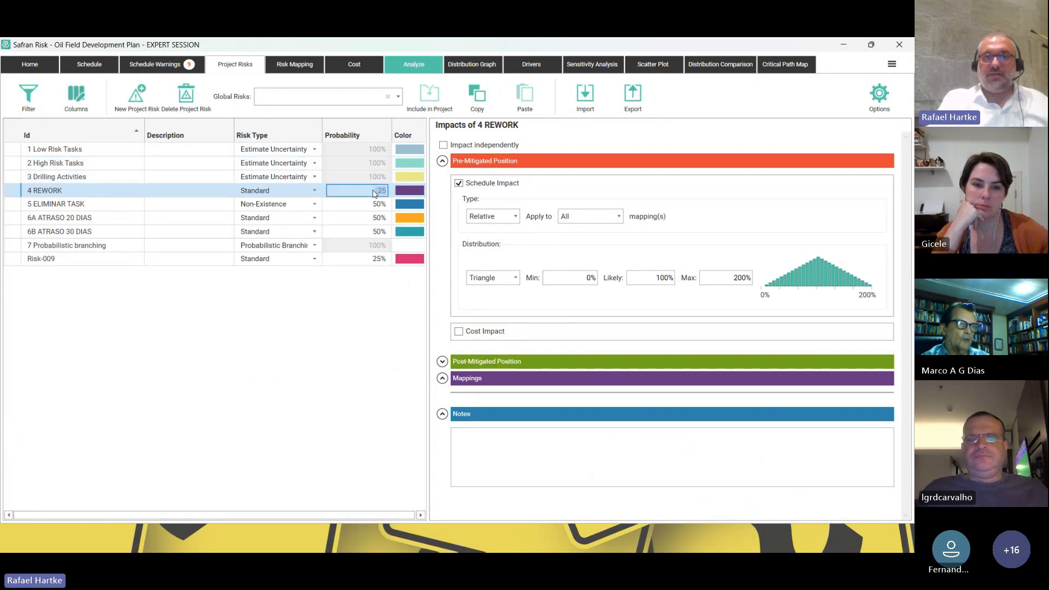
{"action": "left_click", "coordinate": [440, 196]}
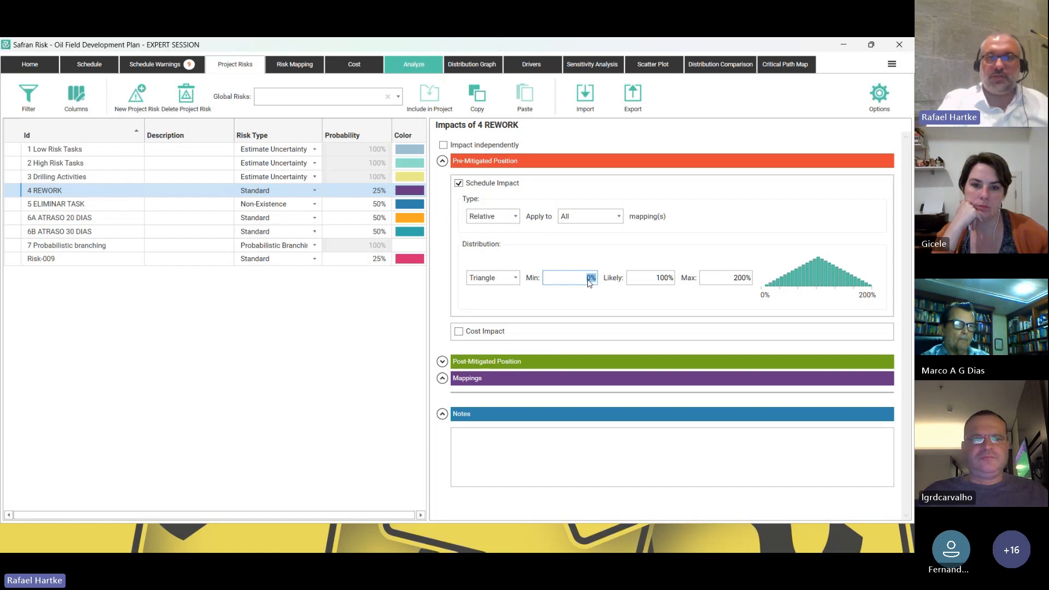
Set the schedule impact of 4 REWORK to Absolute in days, with a triangle distribution of 15d minimum, 30d likely and 45d maximum.
{"action": "left_click", "coordinate": [503, 219]}
{"action": "left_click", "coordinate": [509, 244]}
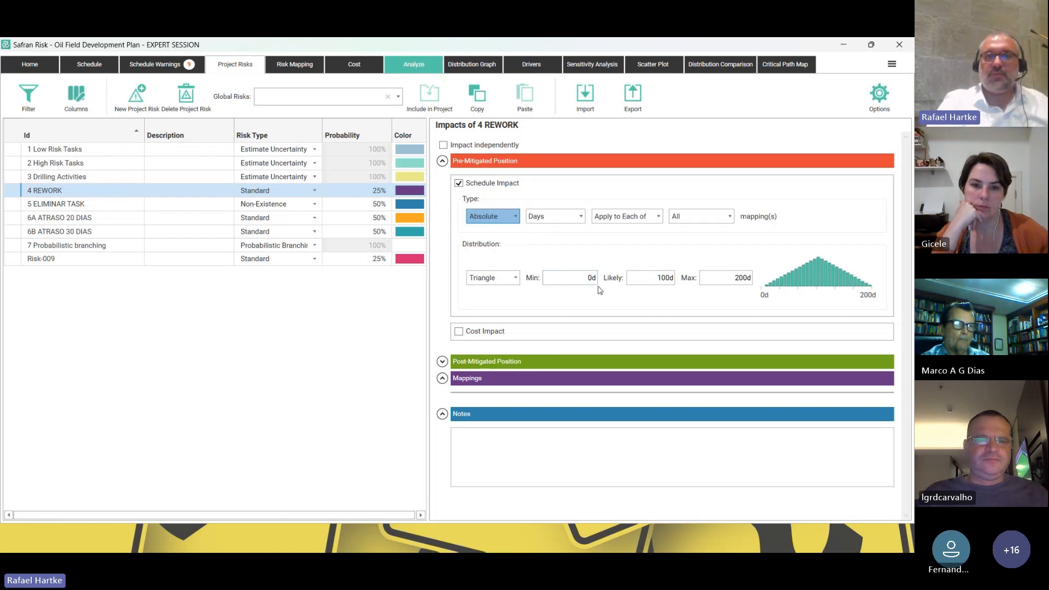
{"action": "left_click", "coordinate": [592, 283]}
{"action": "type", "text": "15"}
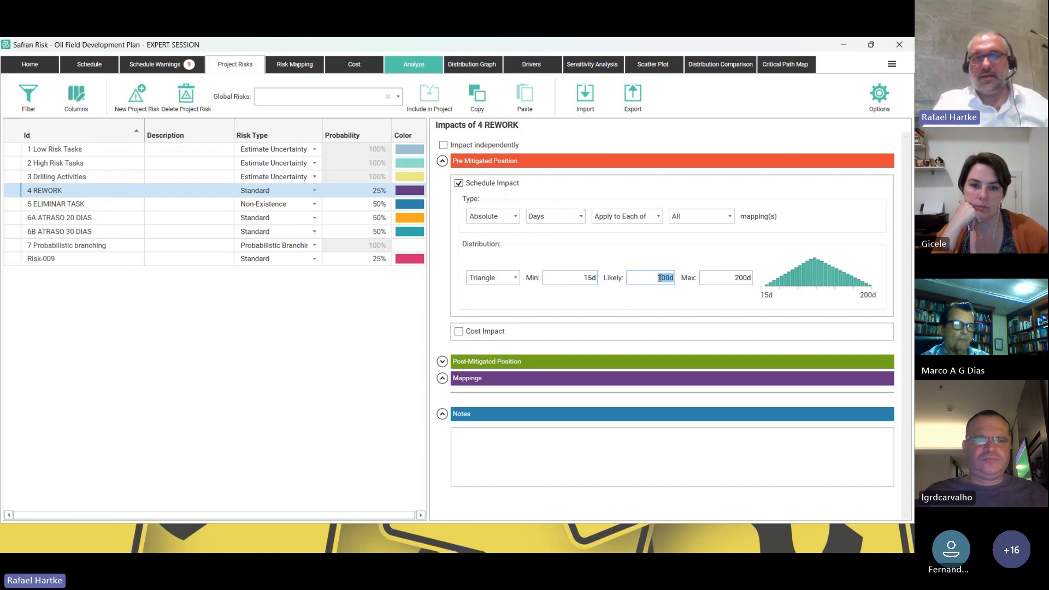
{"action": "type", "text": "3"}
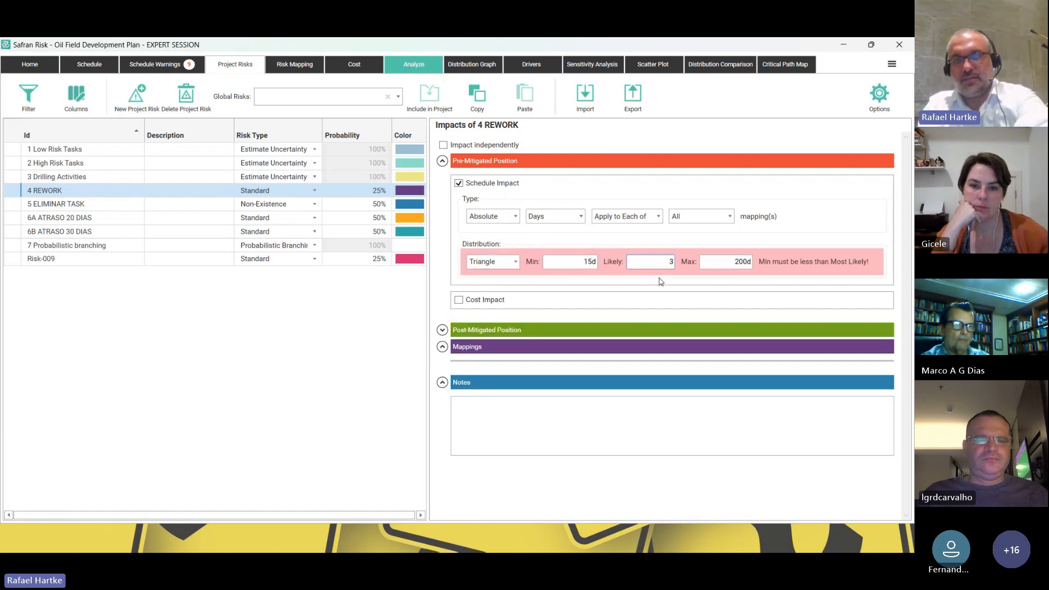
{"action": "type", "text": "0"}
{"action": "type", "text": "45d"}
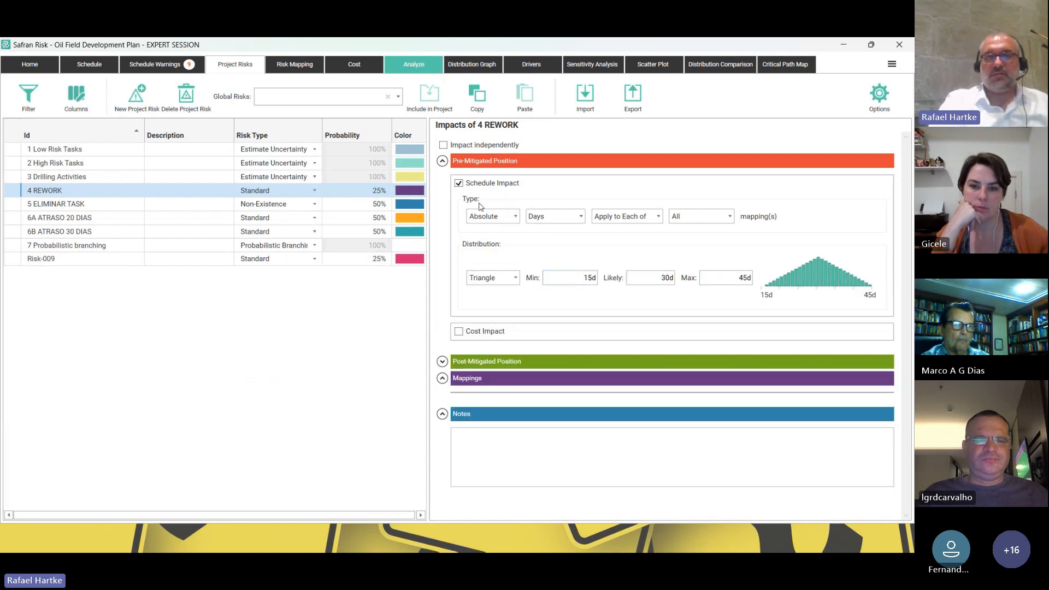
{"action": "left_click", "coordinate": [281, 190]}
{"action": "left_click", "coordinate": [284, 190]}
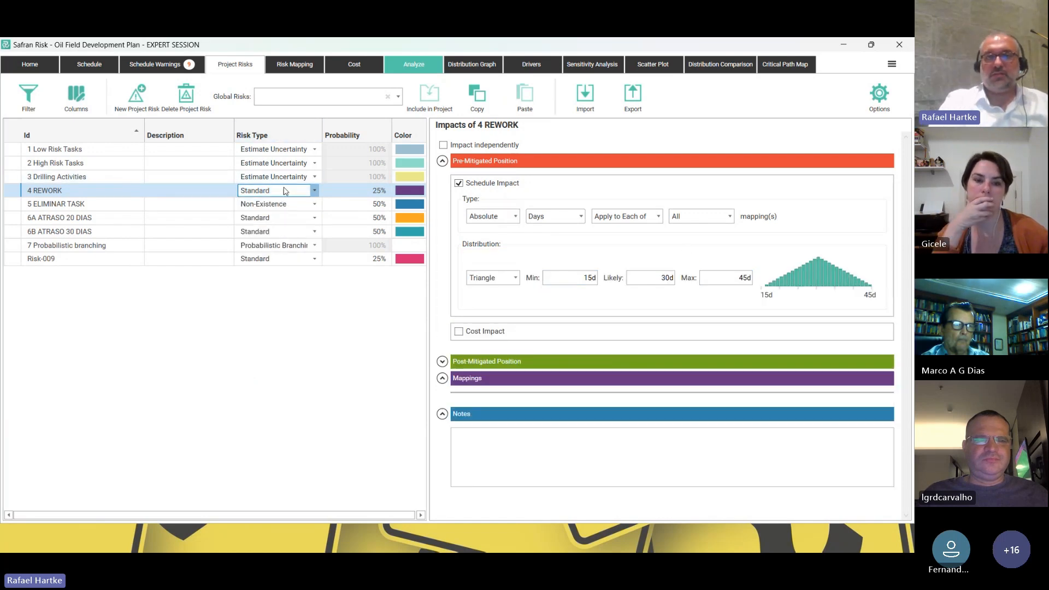
{"action": "left_click", "coordinate": [584, 264]}
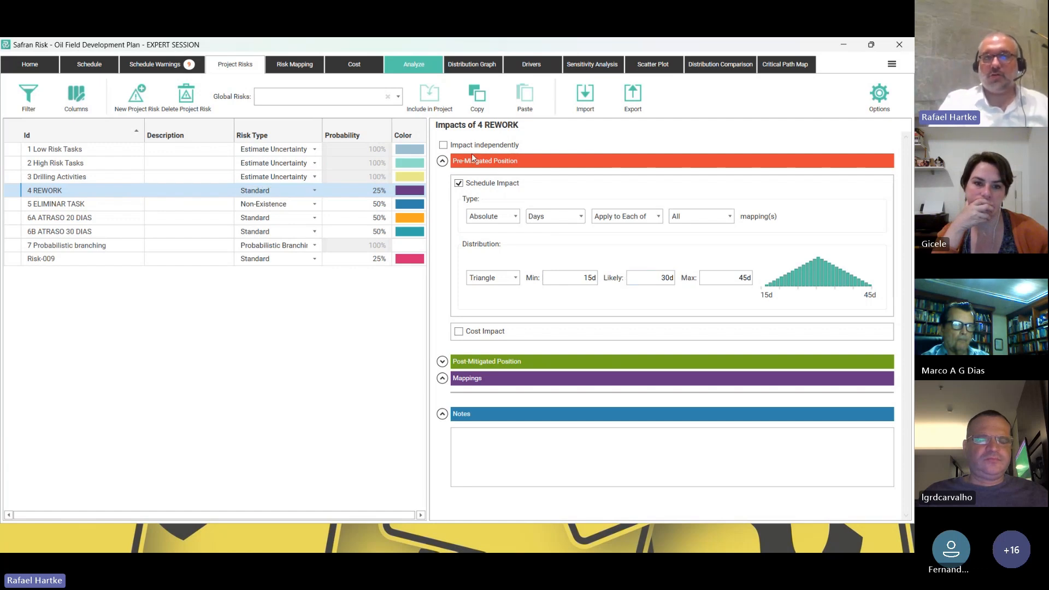
Map the 4 REWORK risk to Facility Construction and examine its schedule impact.
{"action": "left_click", "coordinate": [295, 63]}
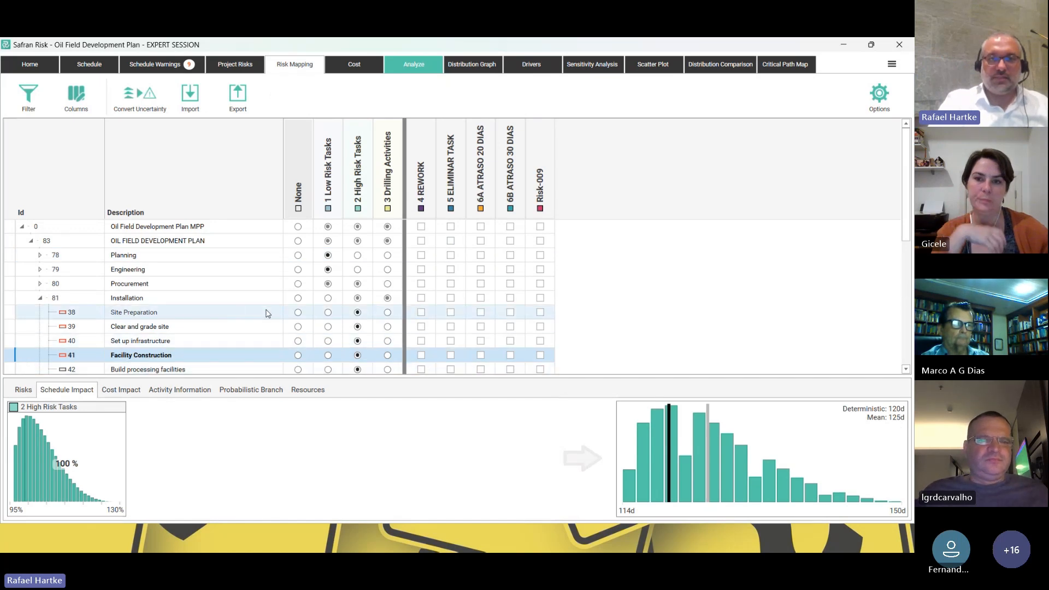
{"action": "left_click", "coordinate": [422, 355]}
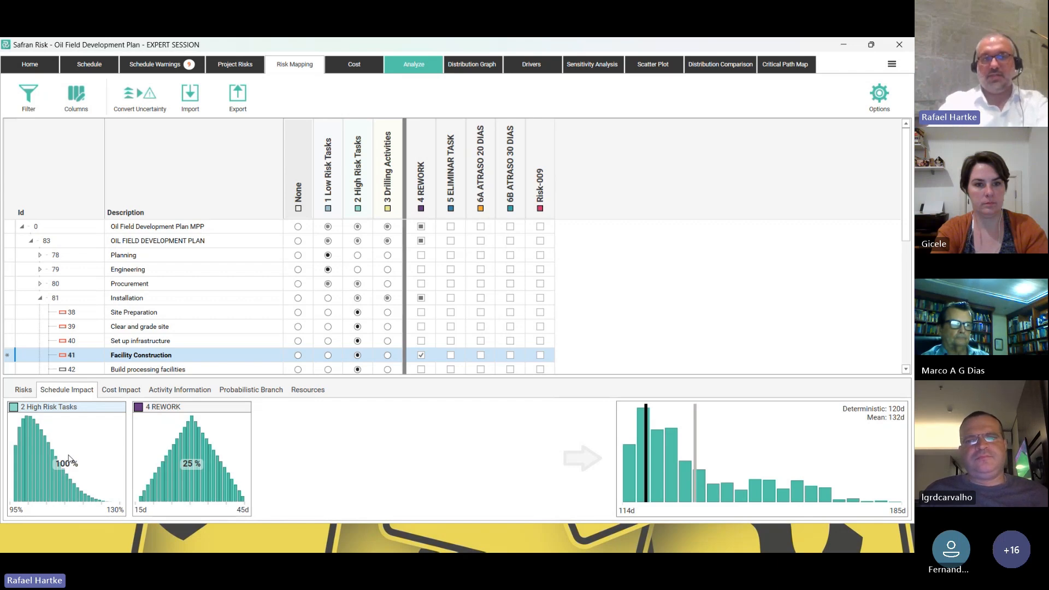
{"action": "key", "text": "ctrl"}
{"action": "key", "text": "ctrl"}
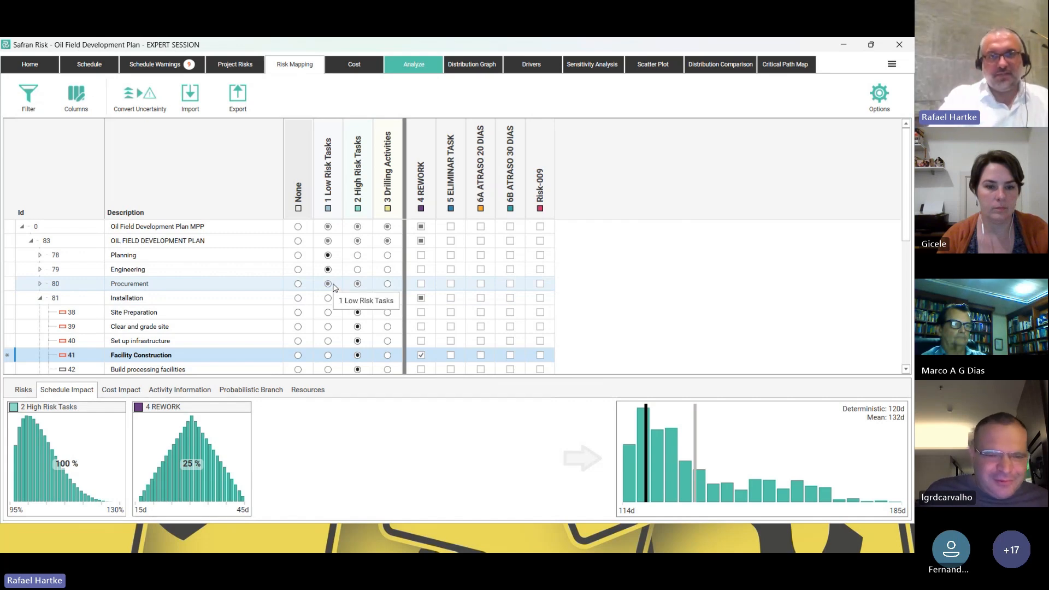
Expand Procurement and check its activities' uncertainty mappings, High Risk Tasks for 31 to 34 and Low Risk Tasks for 35 and 36.
{"action": "left_click", "coordinate": [40, 284]}
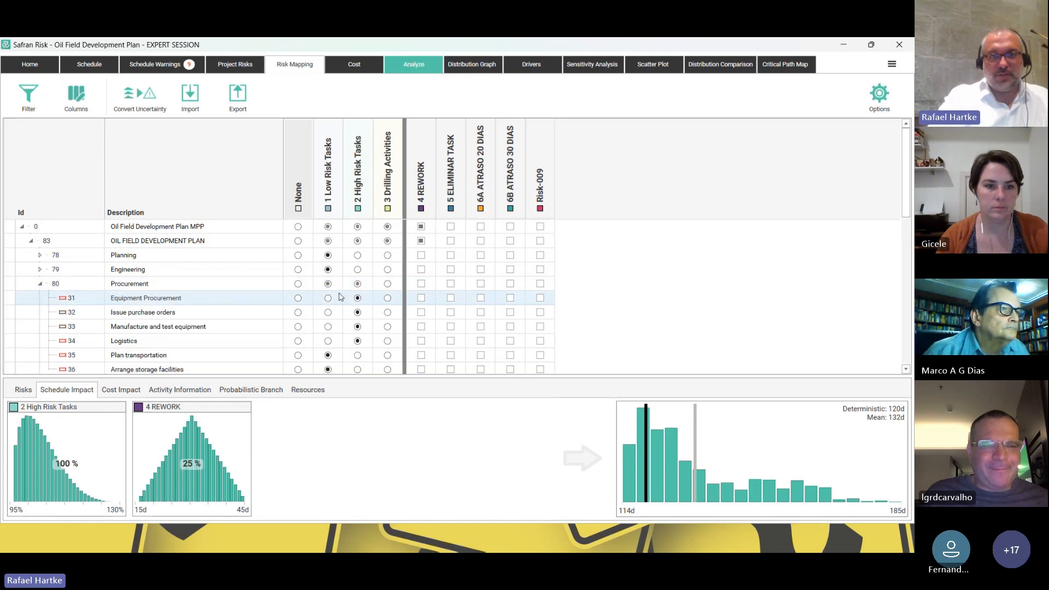
{"action": "left_click", "coordinate": [356, 302]}
{"action": "left_click", "coordinate": [357, 312]}
{"action": "left_click", "coordinate": [357, 327]}
{"action": "left_click", "coordinate": [358, 341]}
{"action": "left_click", "coordinate": [329, 355]}
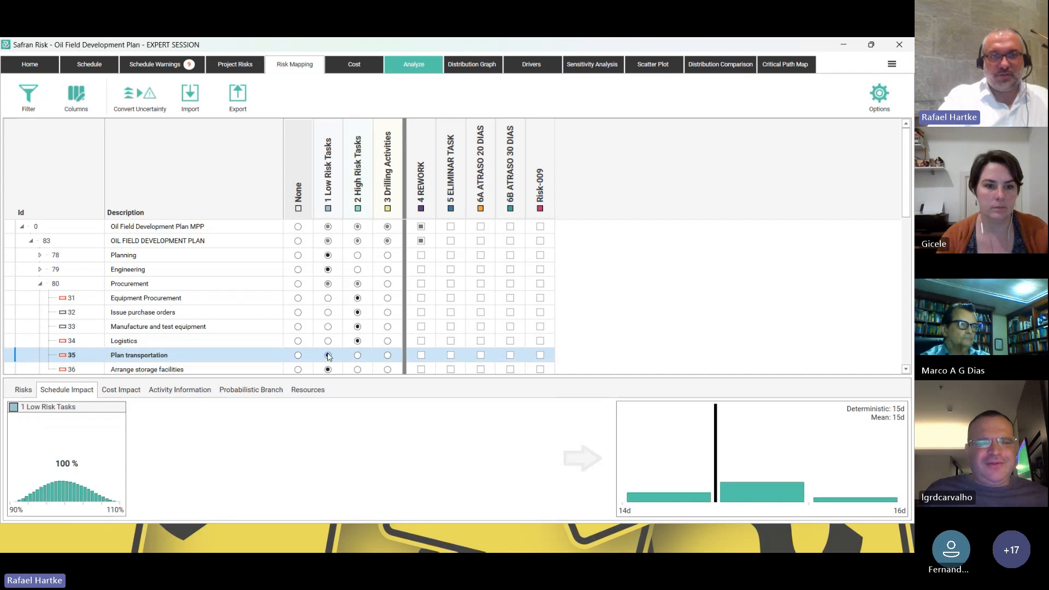
{"action": "left_click", "coordinate": [328, 367]}
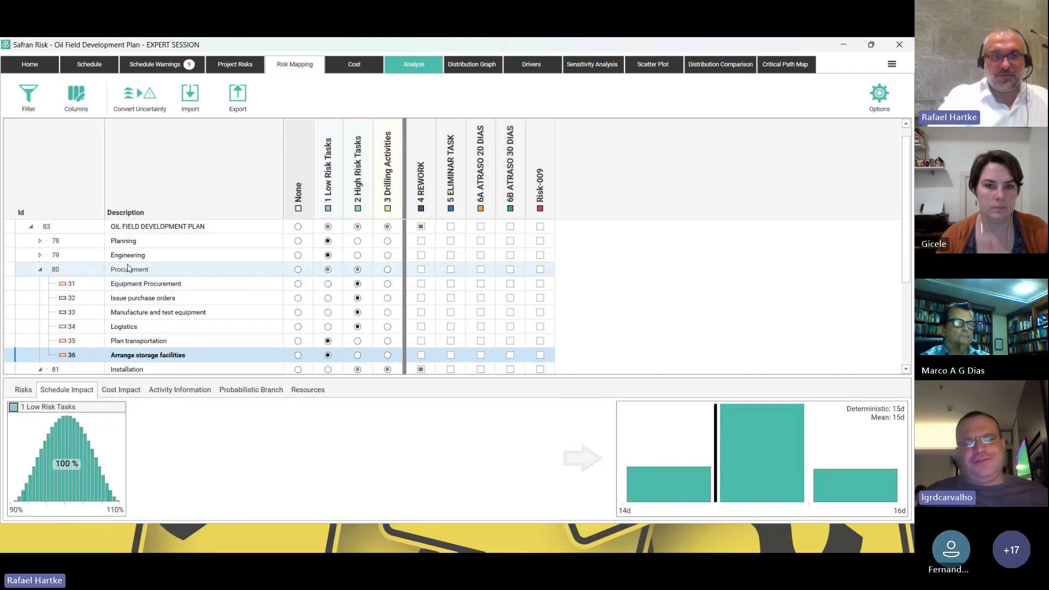
Collapse Procurement, look over the Planning activities, and collapse the Planning and Installation groups.
{"action": "left_click", "coordinate": [40, 269]}
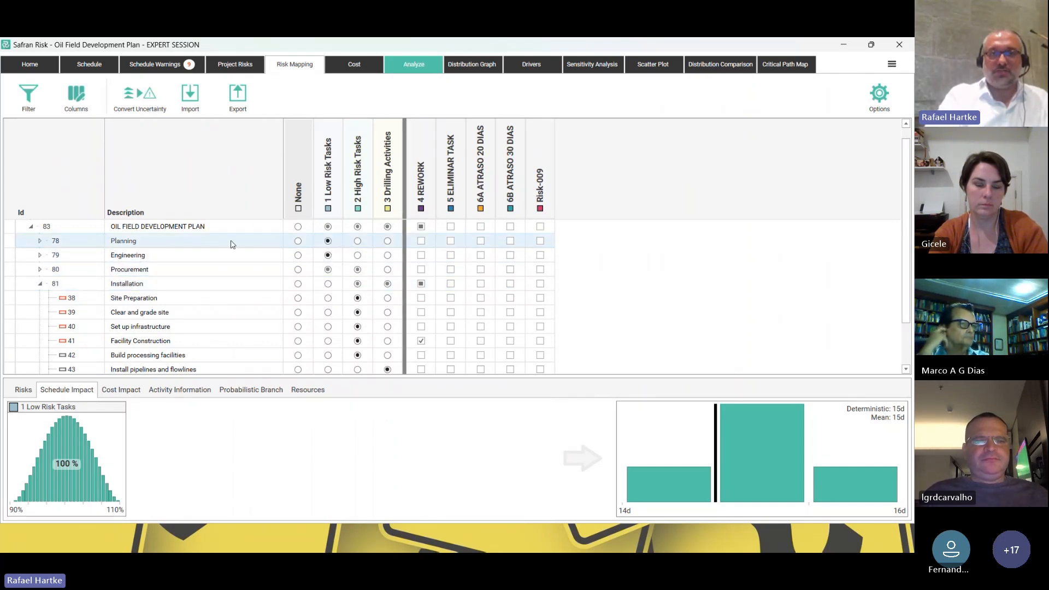
{"action": "left_click", "coordinate": [41, 242]}
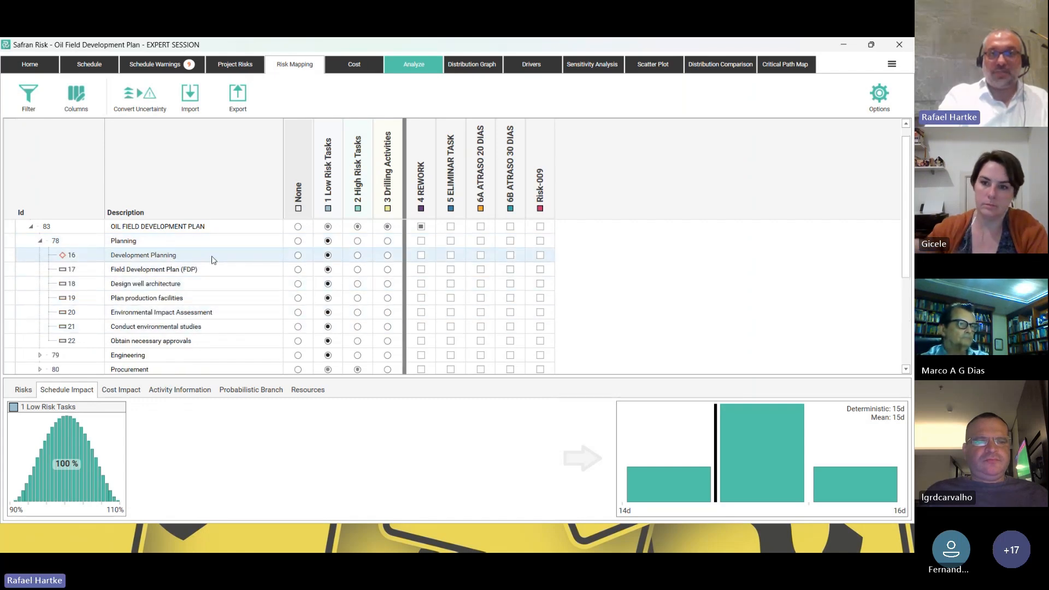
{"action": "left_click", "coordinate": [40, 241]}
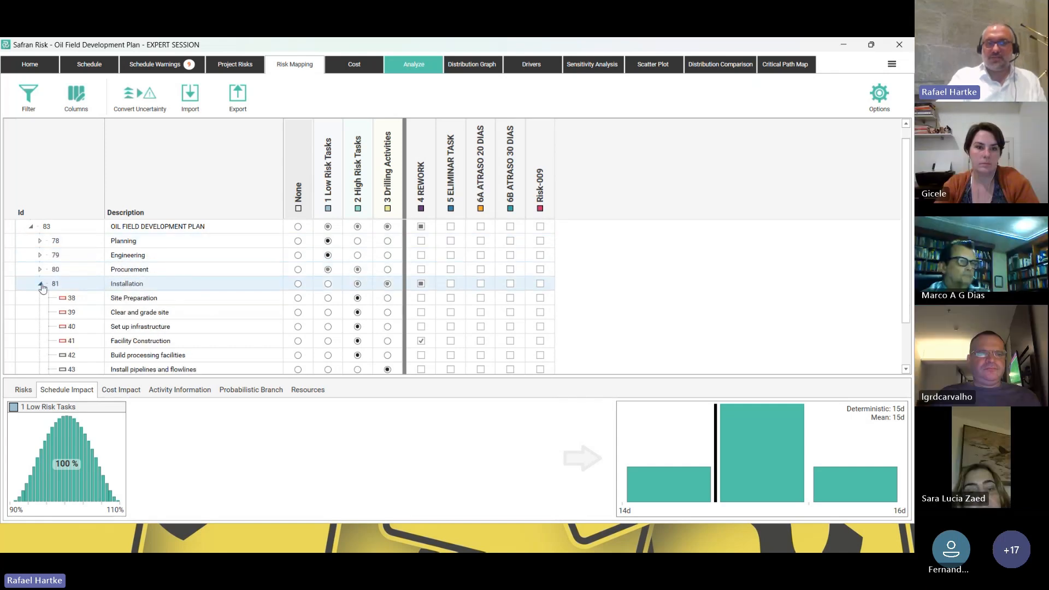
{"action": "left_click", "coordinate": [40, 284]}
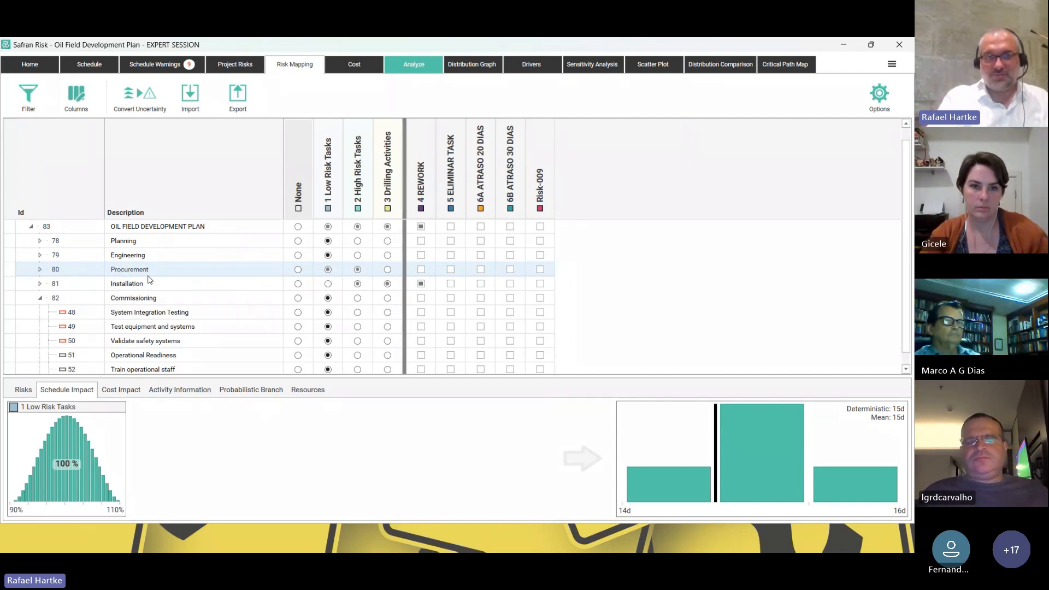
Look through the schedule impact, cost impact, activity information and probabilistic branch of Arrange storage facilities, returning to its risk list.
{"action": "left_click", "coordinate": [23, 389]}
{"action": "left_click", "coordinate": [60, 391]}
{"action": "left_click", "coordinate": [120, 390]}
{"action": "left_click", "coordinate": [173, 391]}
{"action": "left_click", "coordinate": [252, 390]}
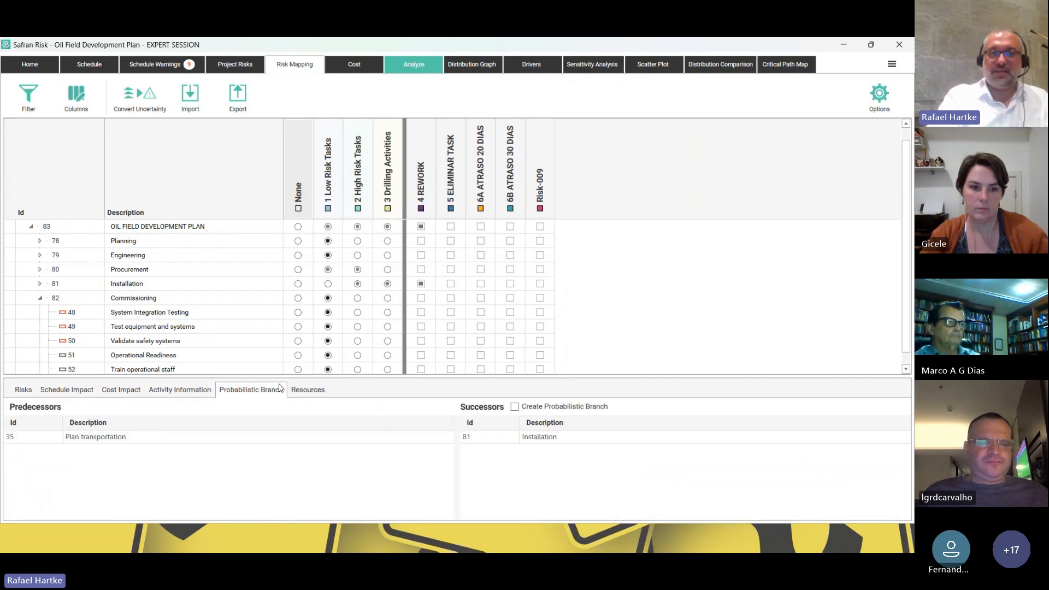
{"action": "left_click", "coordinate": [24, 390]}
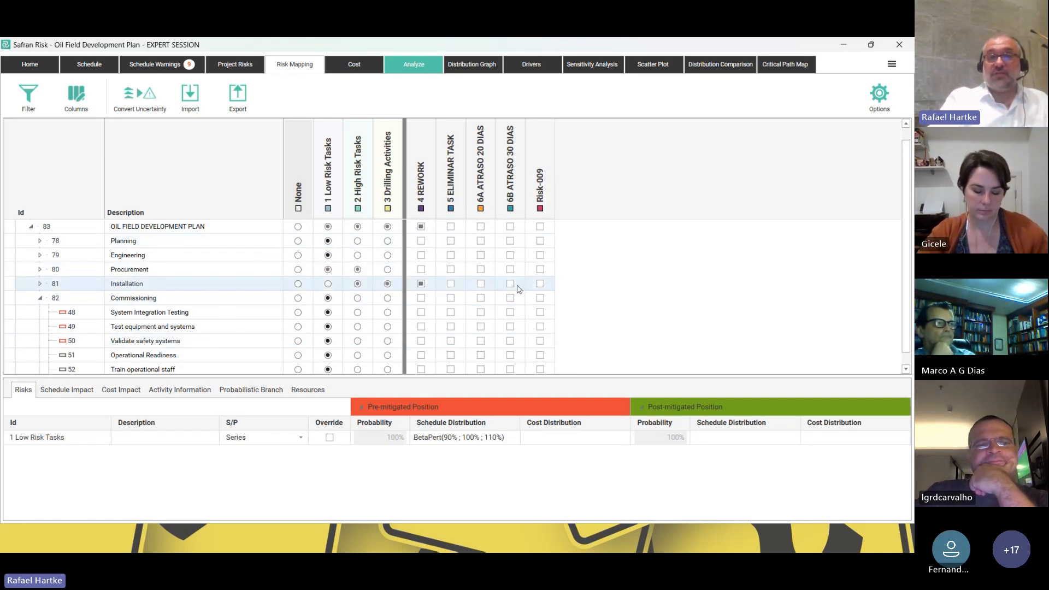
Remove the 4 REWORK mapping from the whole OIL FIELD DEVELOPMENT PLAN and collapse the Commissioning group.
{"action": "left_click", "coordinate": [421, 227]}
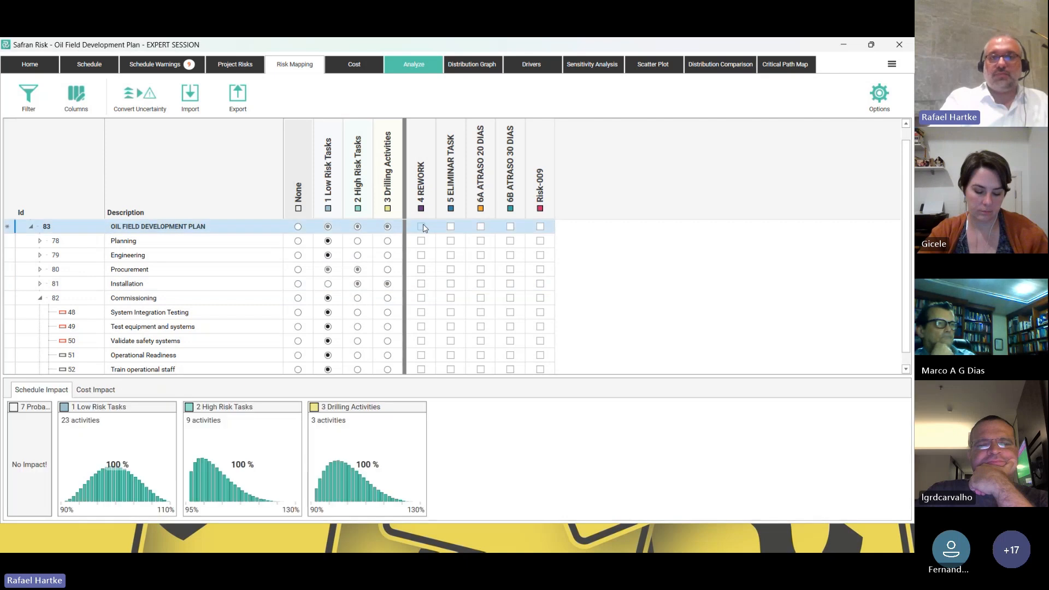
{"action": "left_click", "coordinate": [421, 226]}
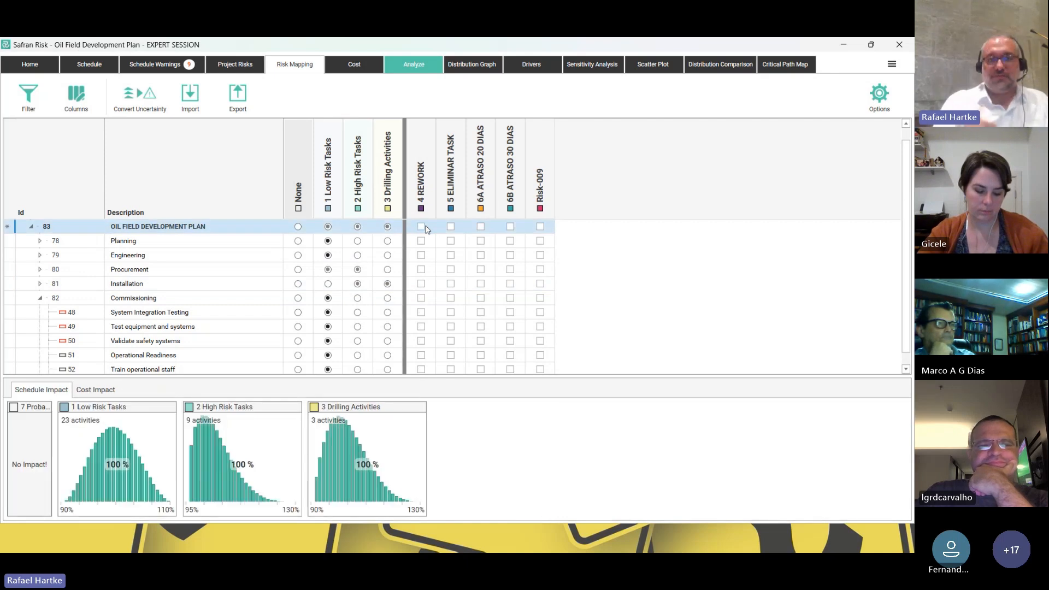
{"action": "left_click", "coordinate": [39, 298]}
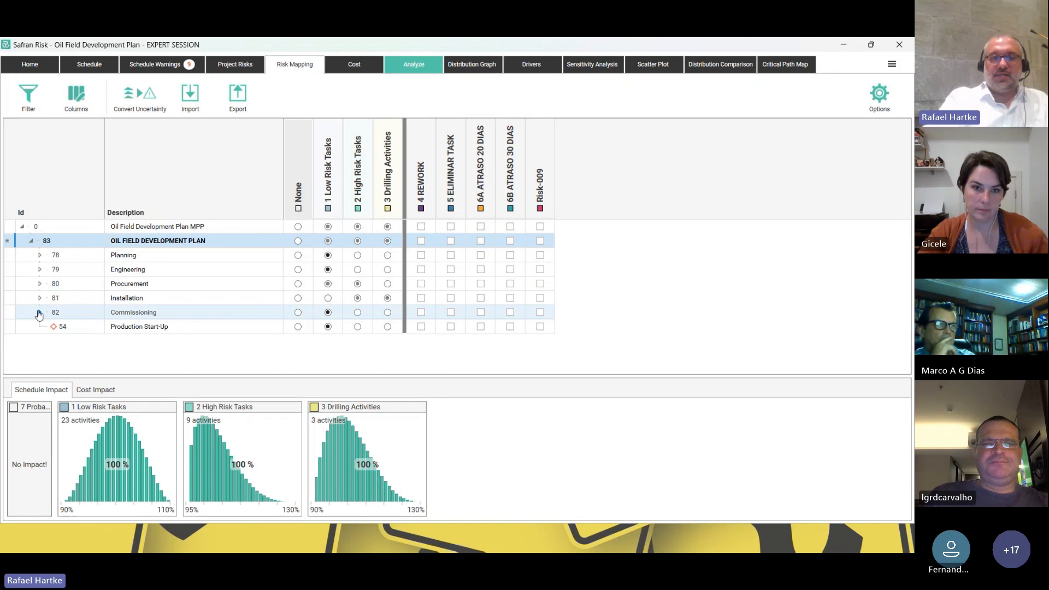
Switch to the PowerPoint slide show to view the Funcionalidades do Safran Risk slide, and return to the risk mapping in Safran Risk.
{"action": "key", "text": "alt+Tab"}
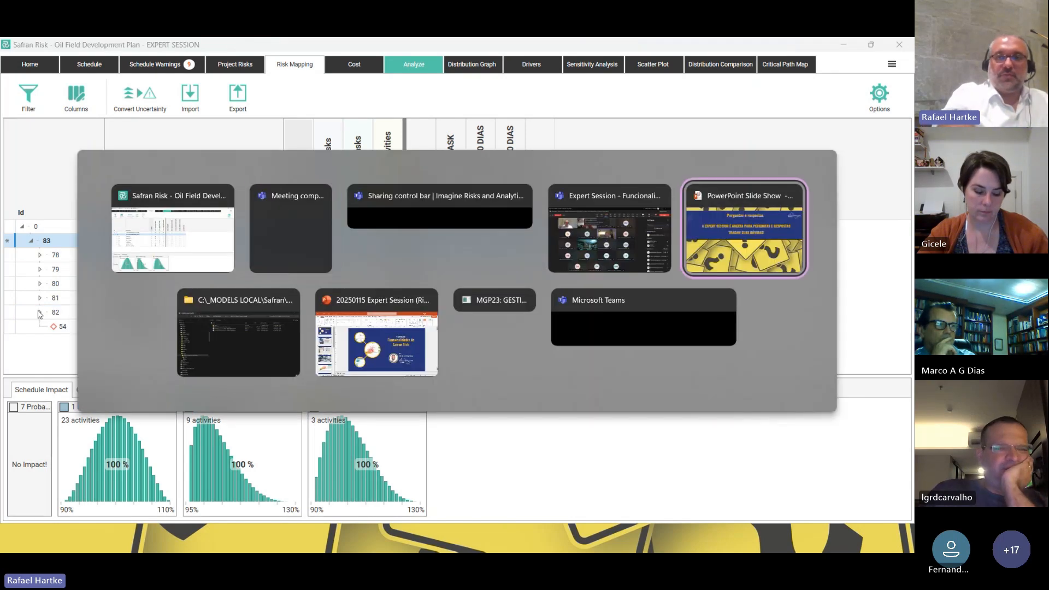
{"action": "key", "text": "Left"}
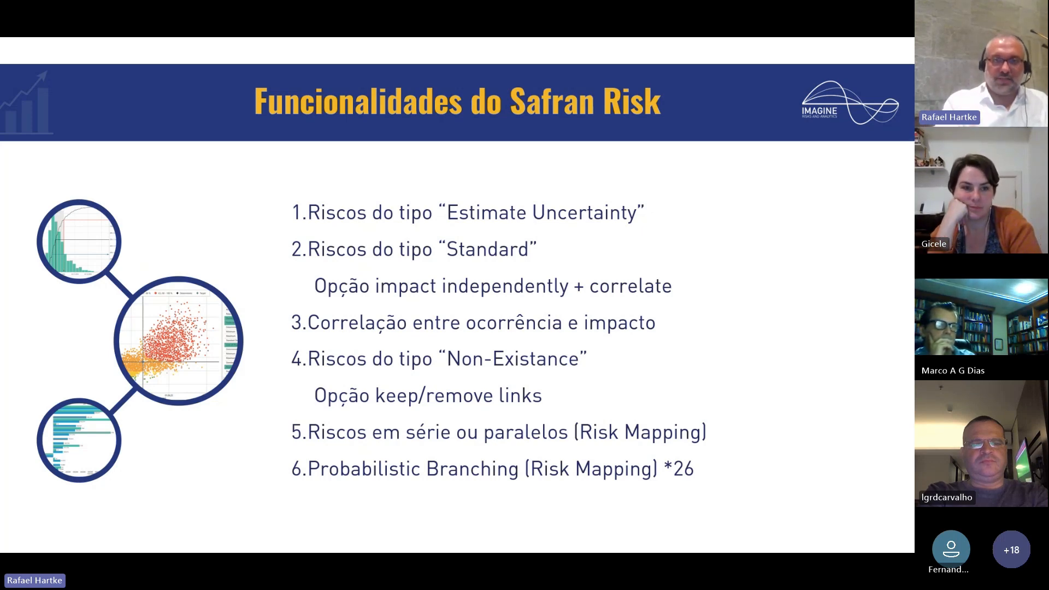
{"action": "key", "text": "alt+Tab"}
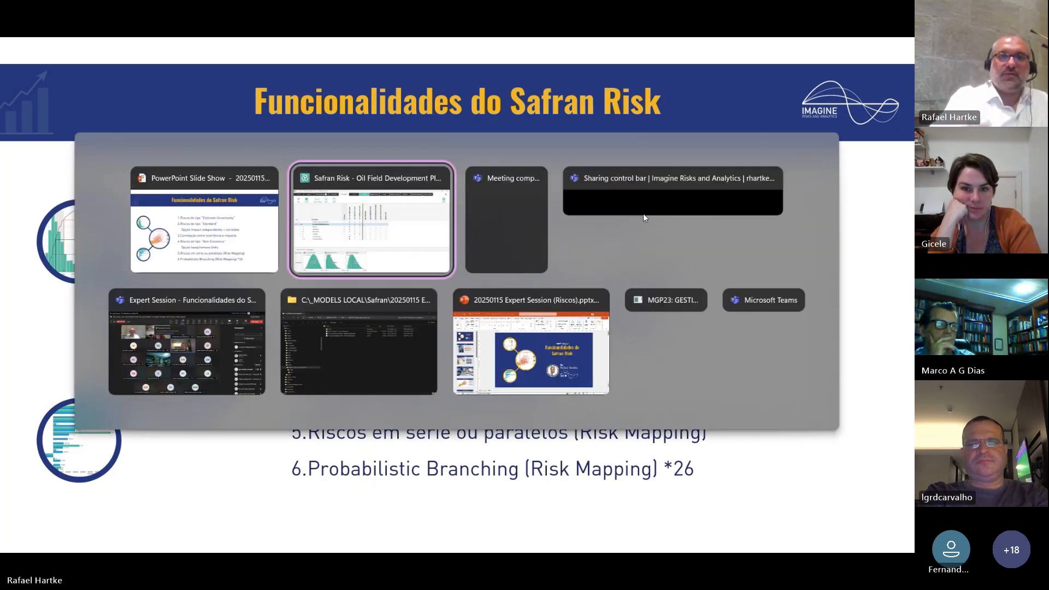
{"action": "left_click", "coordinate": [235, 64]}
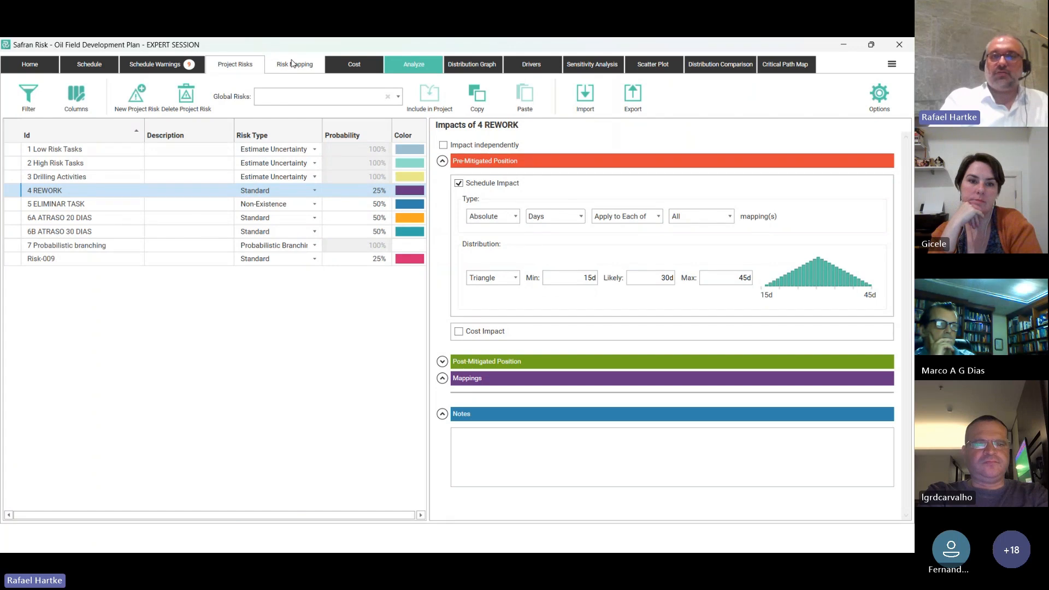
{"action": "left_click", "coordinate": [294, 64]}
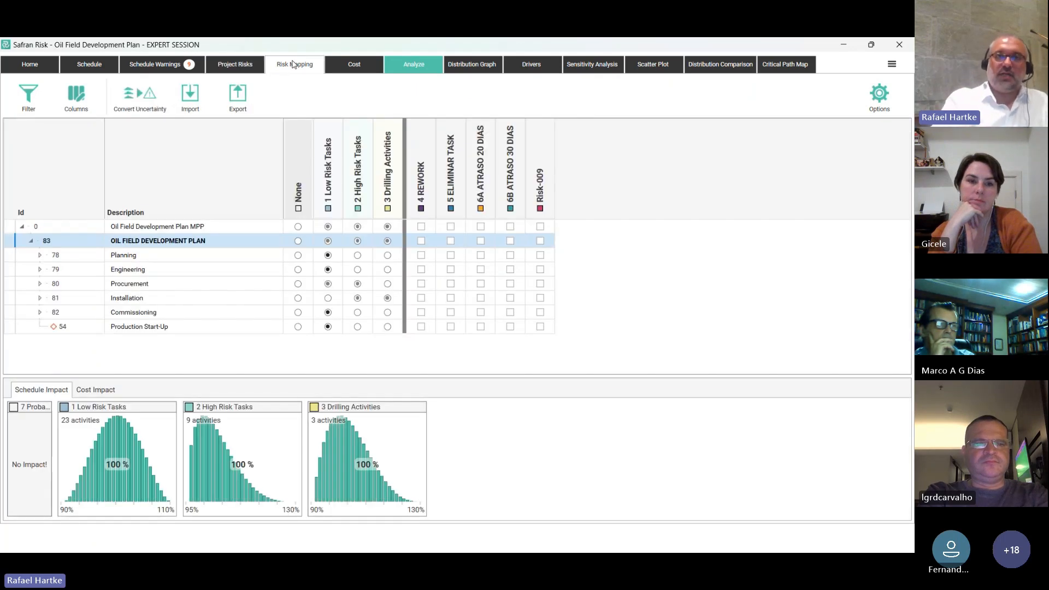
Review the schedule impact of Risk-009 in the project risks and view the available global risks.
{"action": "left_click", "coordinate": [235, 64]}
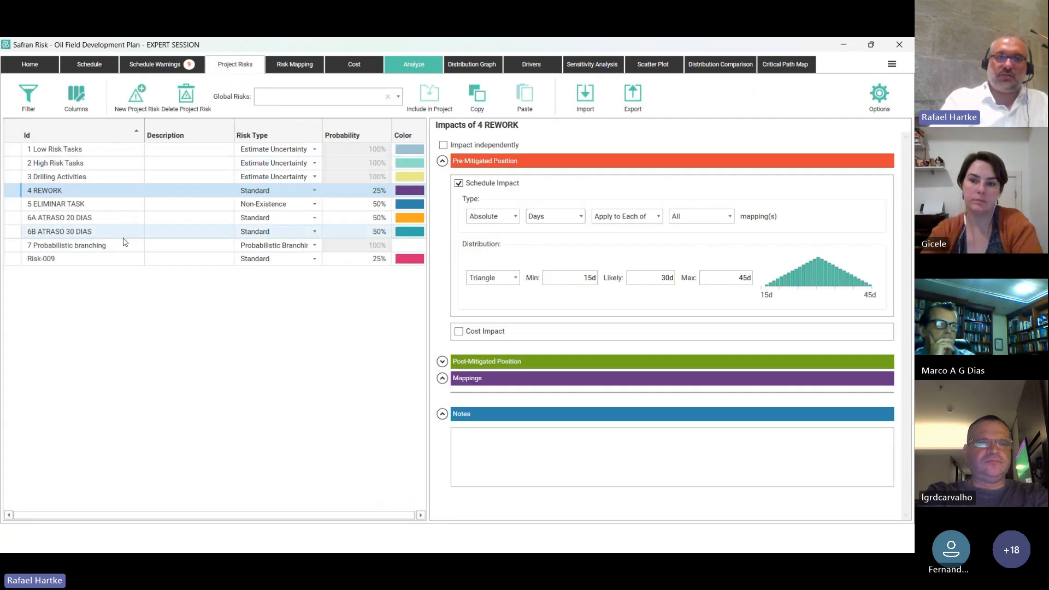
{"action": "double_click", "coordinate": [93, 260]}
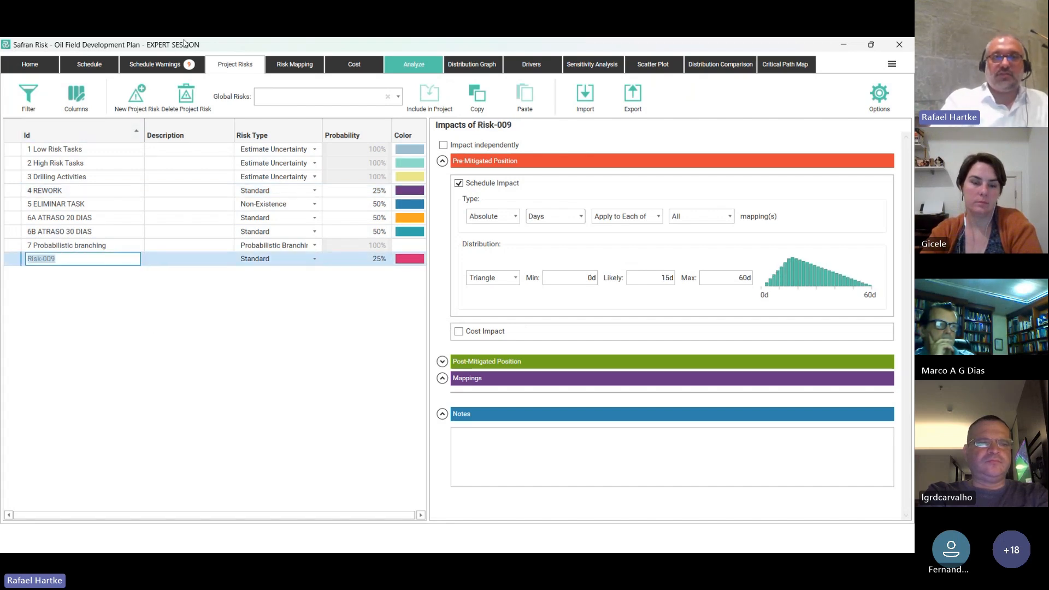
{"action": "left_click", "coordinate": [228, 65]}
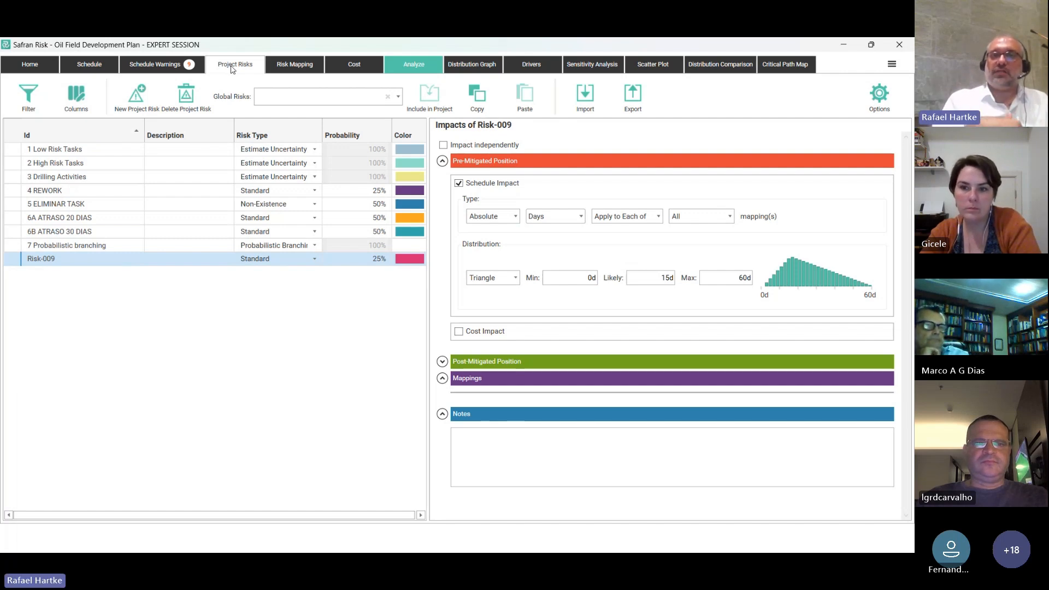
{"action": "left_click", "coordinate": [398, 97]}
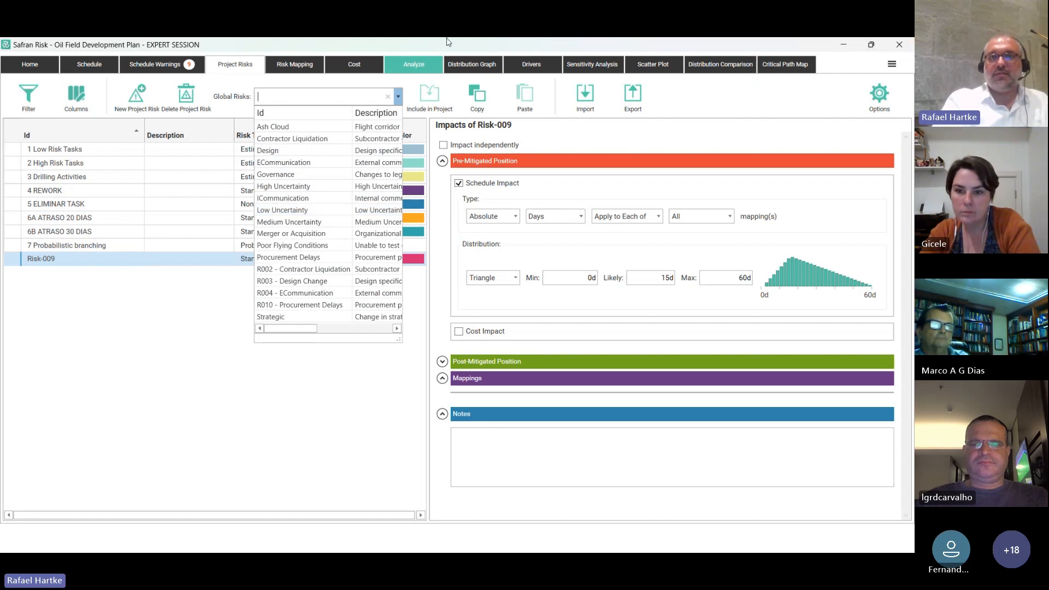
Switch to the Teams meeting, check its participant list, and return to Safran Risk.
{"action": "key", "text": "alt+Tab"}
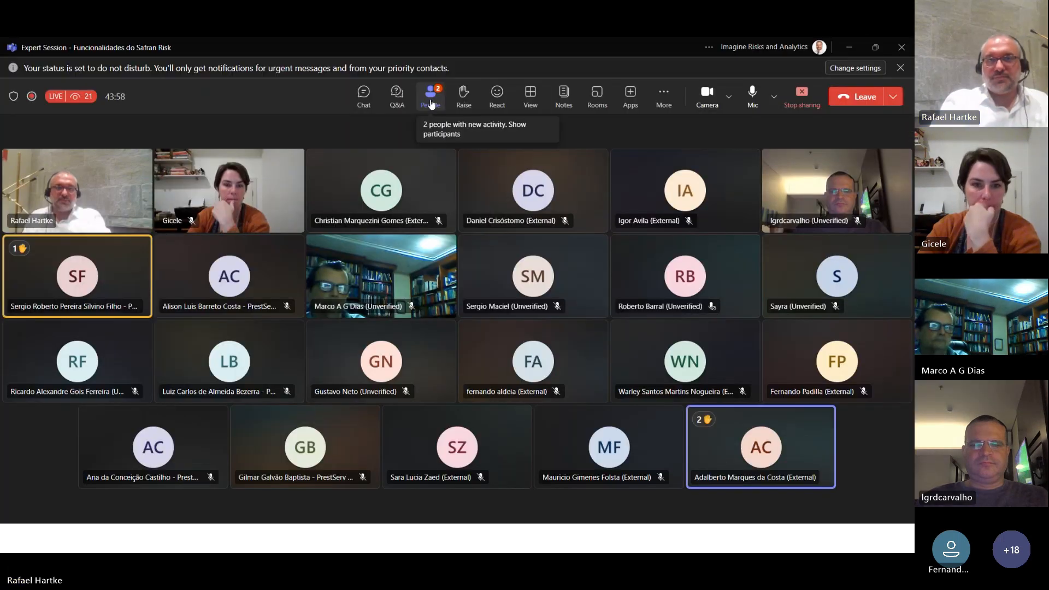
{"action": "left_click", "coordinate": [431, 103]}
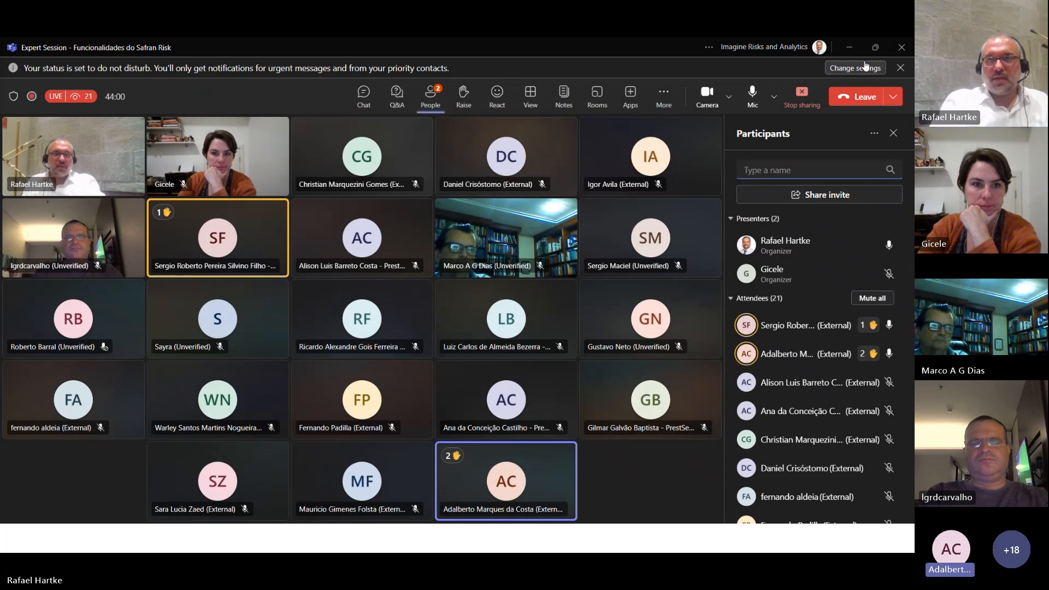
{"action": "key", "text": "alt+Tab"}
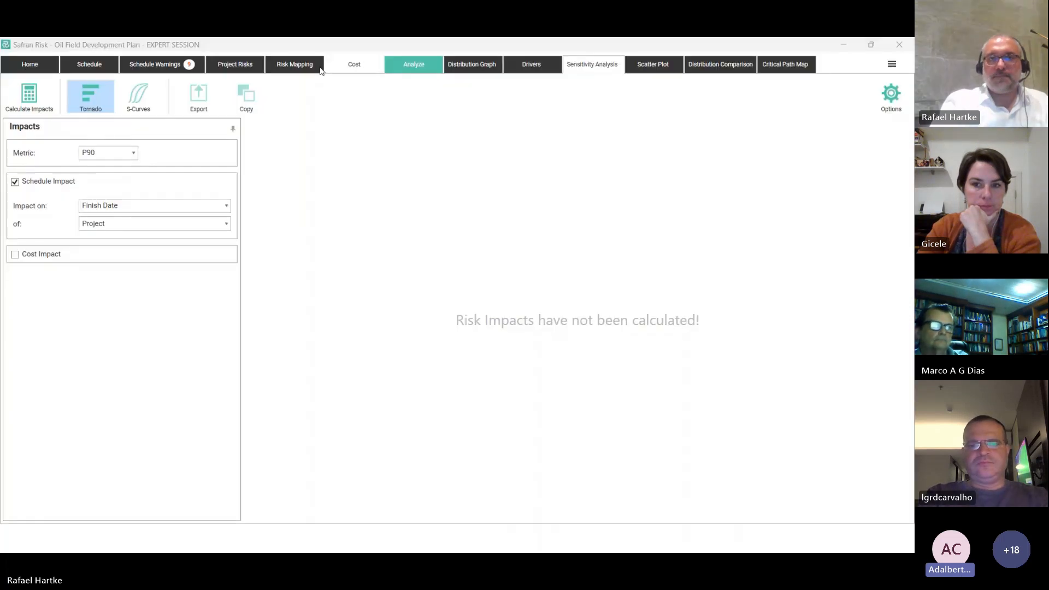
Compare the Standard and Non-Existence risk types on 5 ELIMINAR TASK, ending on Non-Existence with Remove Links.
{"action": "left_click", "coordinate": [236, 66]}
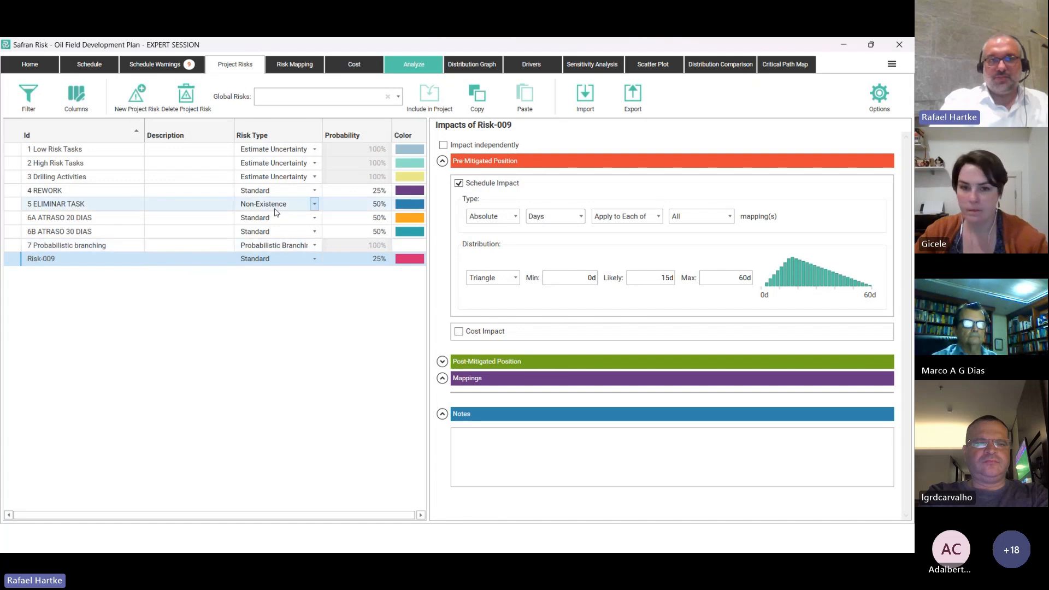
{"action": "double_click", "coordinate": [136, 205]}
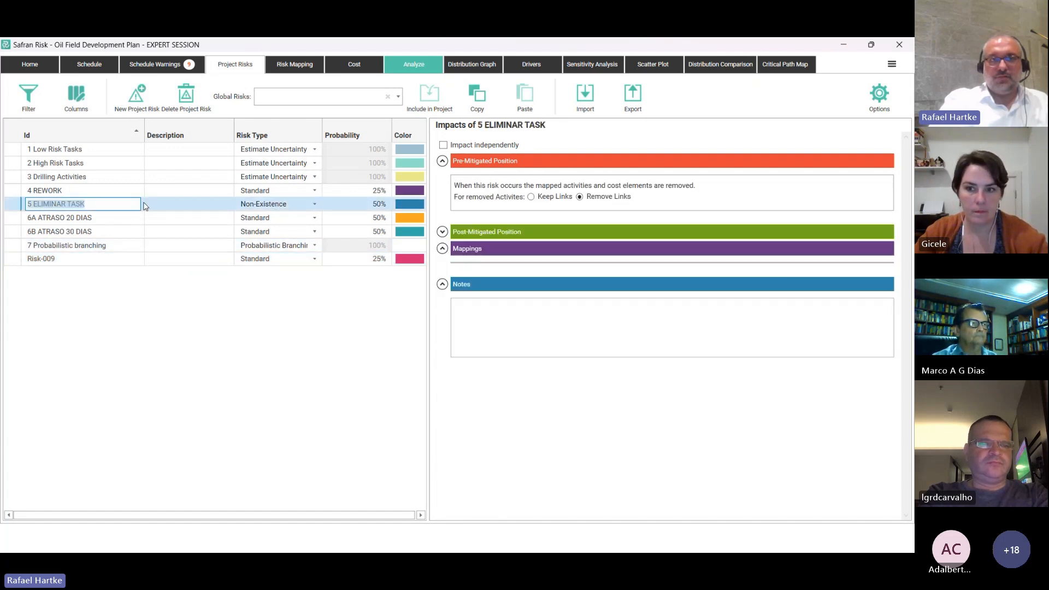
{"action": "left_click", "coordinate": [315, 205]}
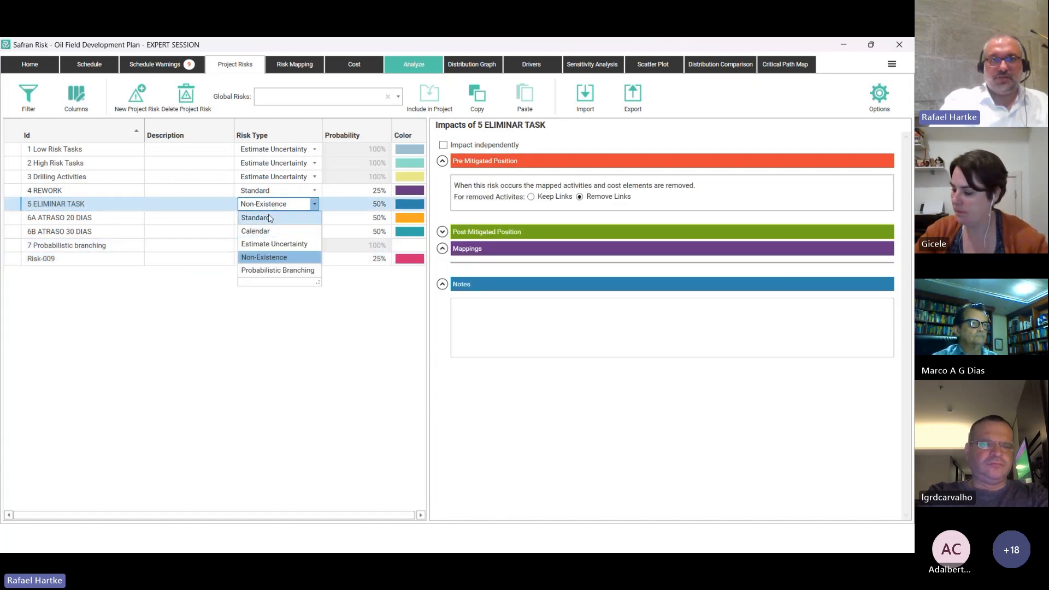
{"action": "left_click", "coordinate": [275, 217]}
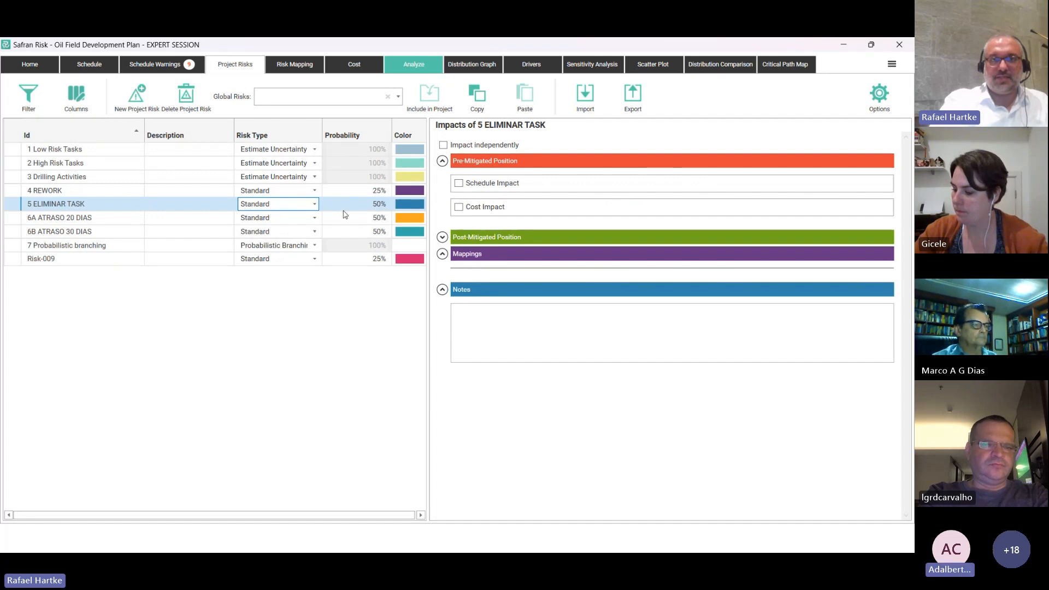
{"action": "left_click", "coordinate": [315, 204]}
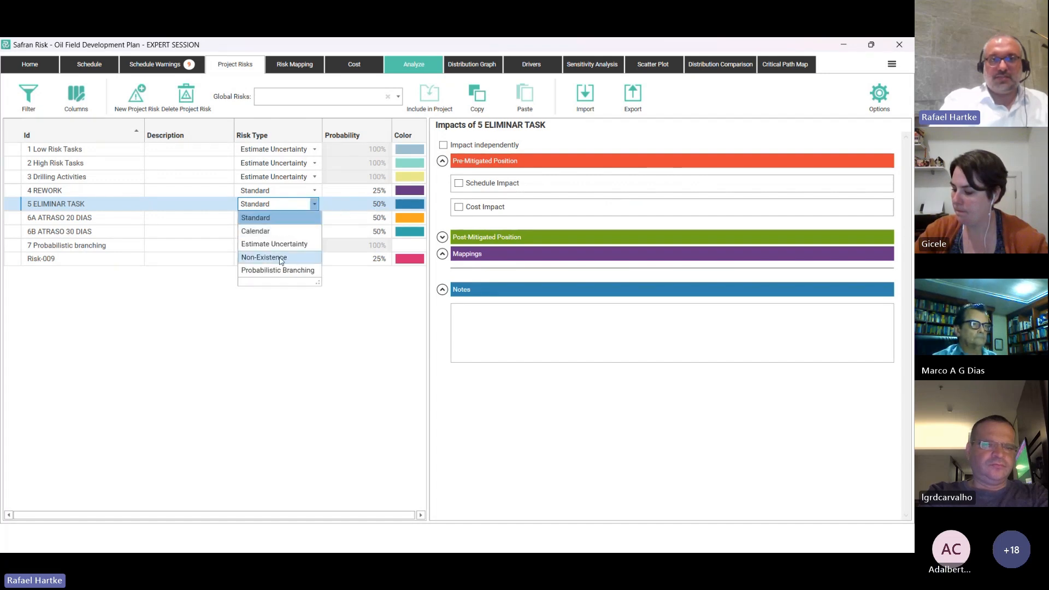
{"action": "left_click", "coordinate": [265, 258]}
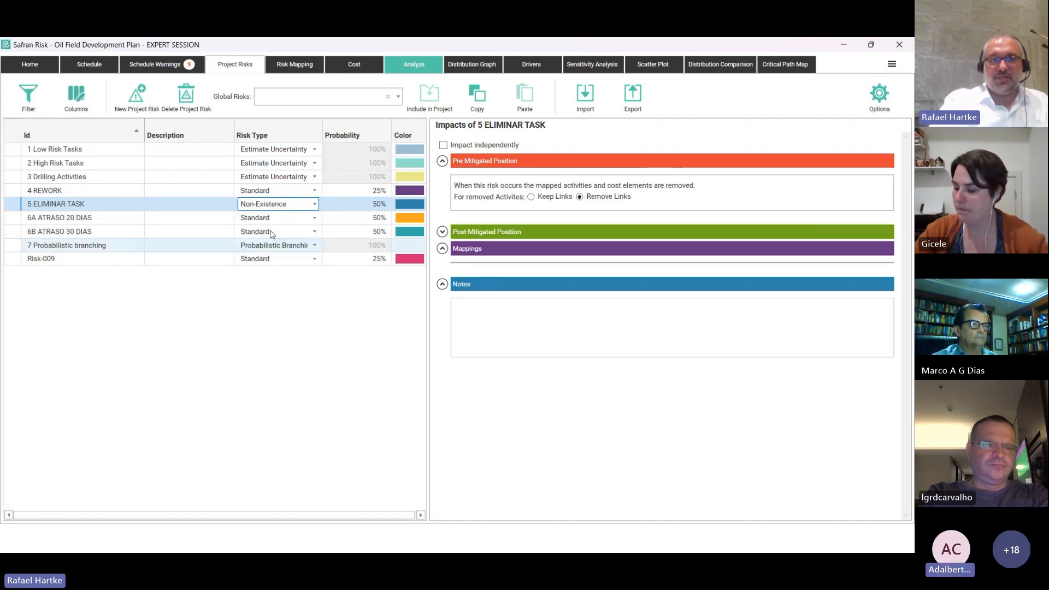
{"action": "left_click", "coordinate": [381, 204]}
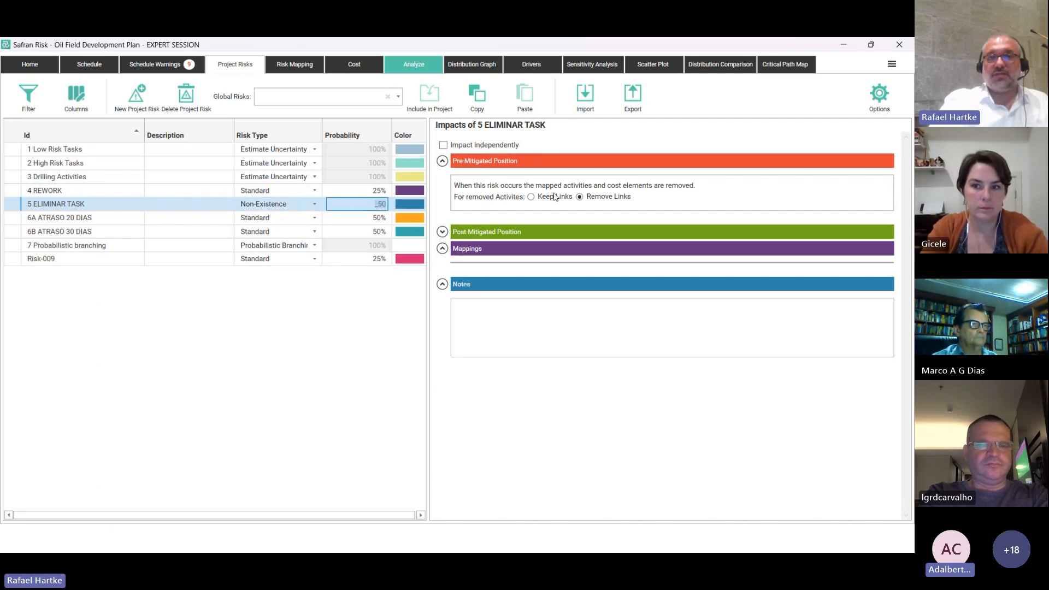
{"action": "left_click", "coordinate": [595, 199]}
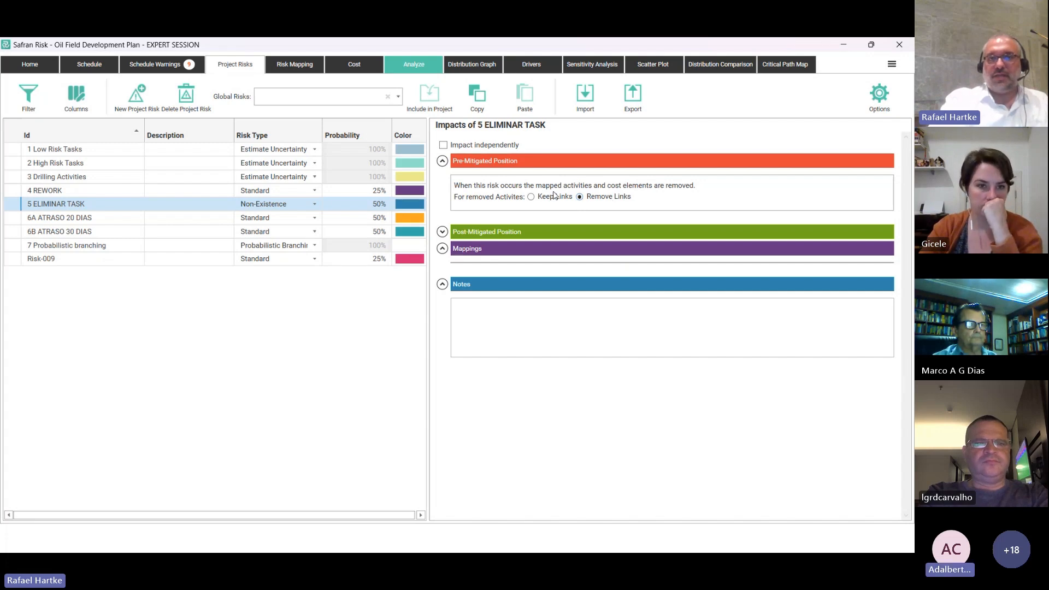
Make 5 ELIMINAR TASK a Standard risk with a relative schedule impact of 0% minimum, likely and maximum.
{"action": "left_click", "coordinate": [316, 204]}
{"action": "left_click", "coordinate": [301, 217]}
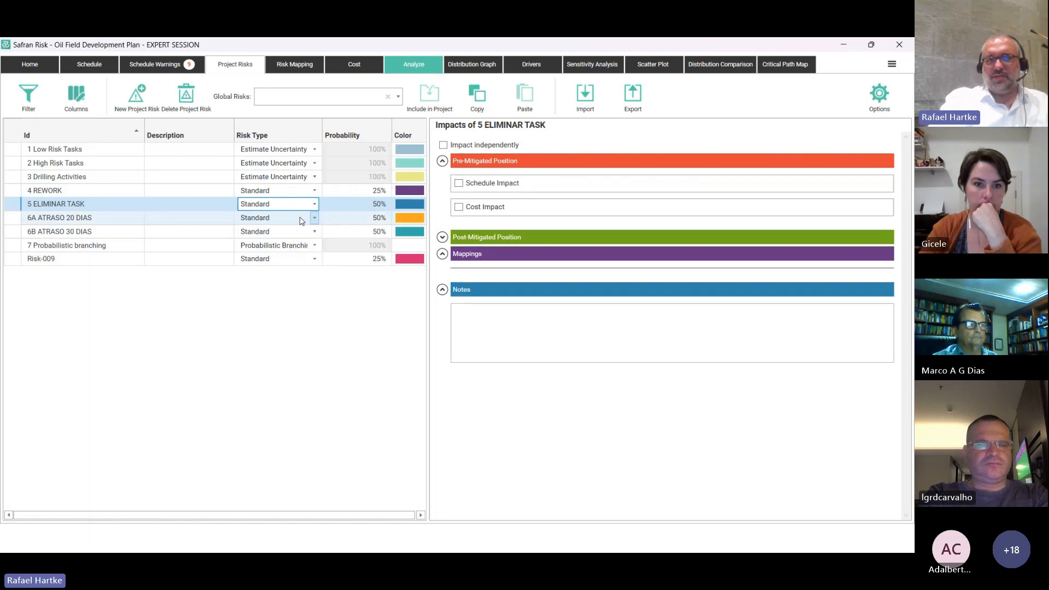
{"action": "left_click", "coordinate": [483, 186]}
{"action": "left_click", "coordinate": [577, 273]}
{"action": "type", "text": "0"}
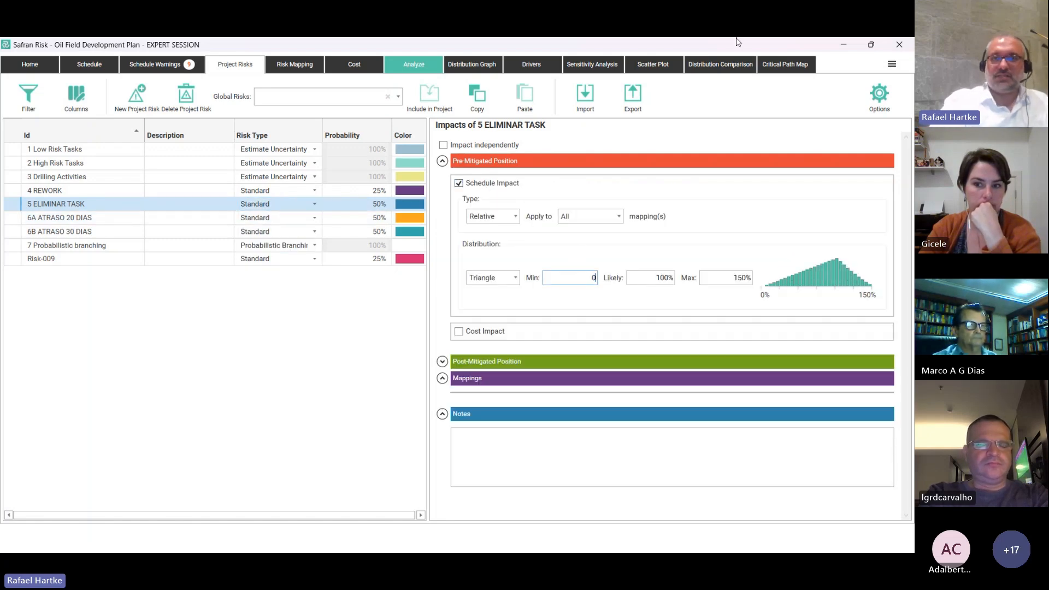
{"action": "left_click", "coordinate": [664, 280]}
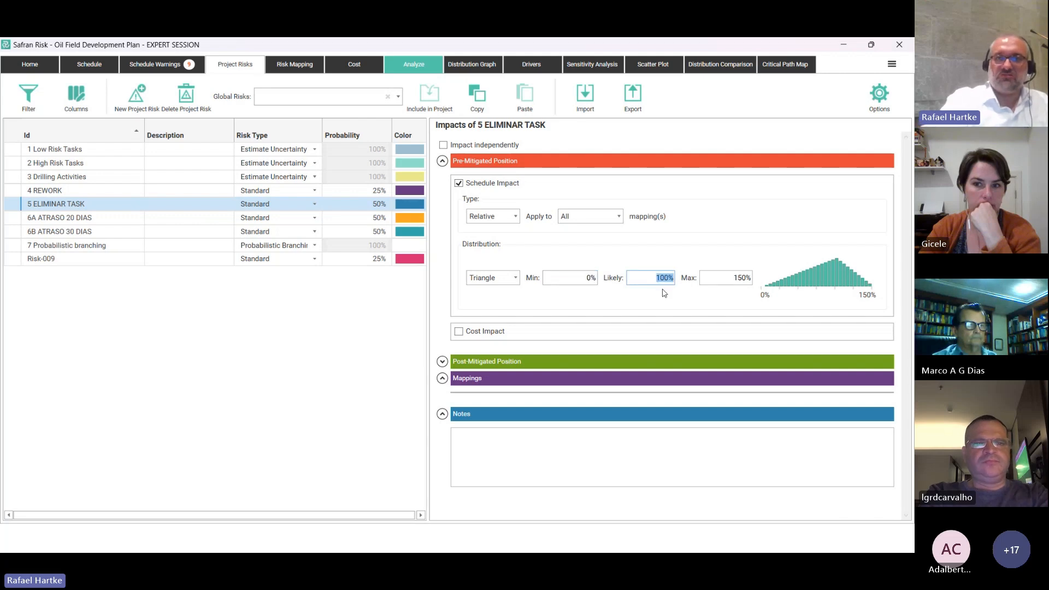
{"action": "type", "text": "0"}
{"action": "left_click", "coordinate": [733, 279]}
{"action": "type", "text": "0"}
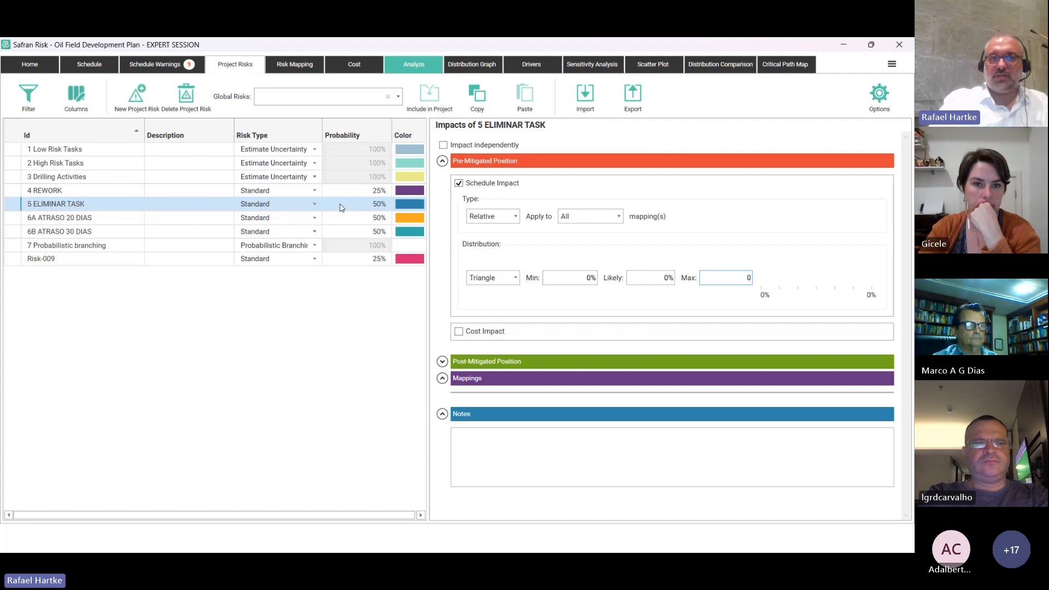
{"action": "left_click", "coordinate": [656, 282]}
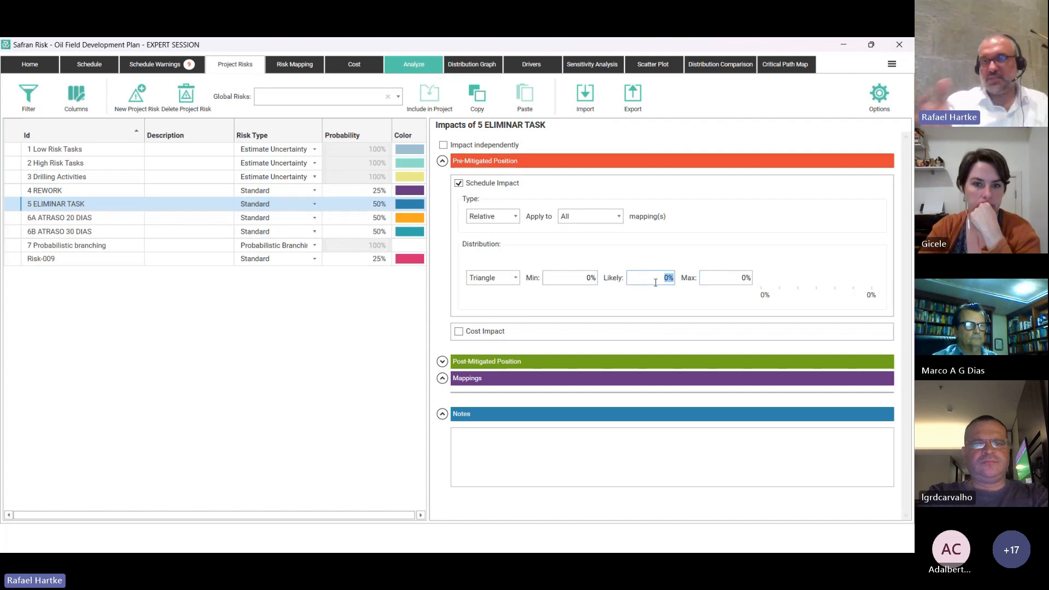
Set the risk type of 5 ELIMINAR TASK back to Non-Existence, using Remove Links for removed activities.
{"action": "left_click", "coordinate": [315, 204]}
{"action": "left_click", "coordinate": [273, 258]}
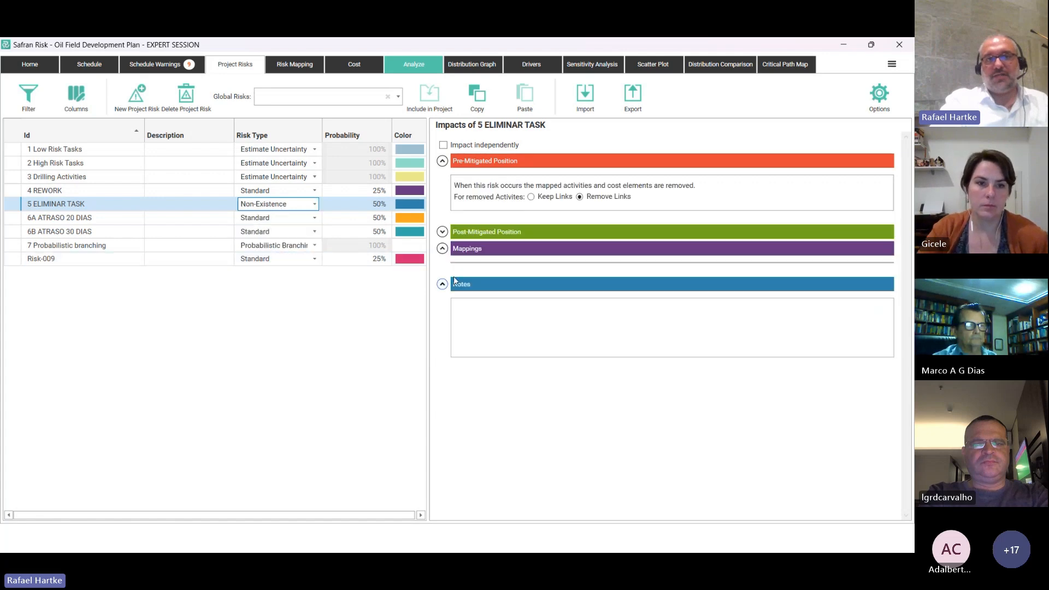
{"action": "left_click", "coordinate": [601, 198]}
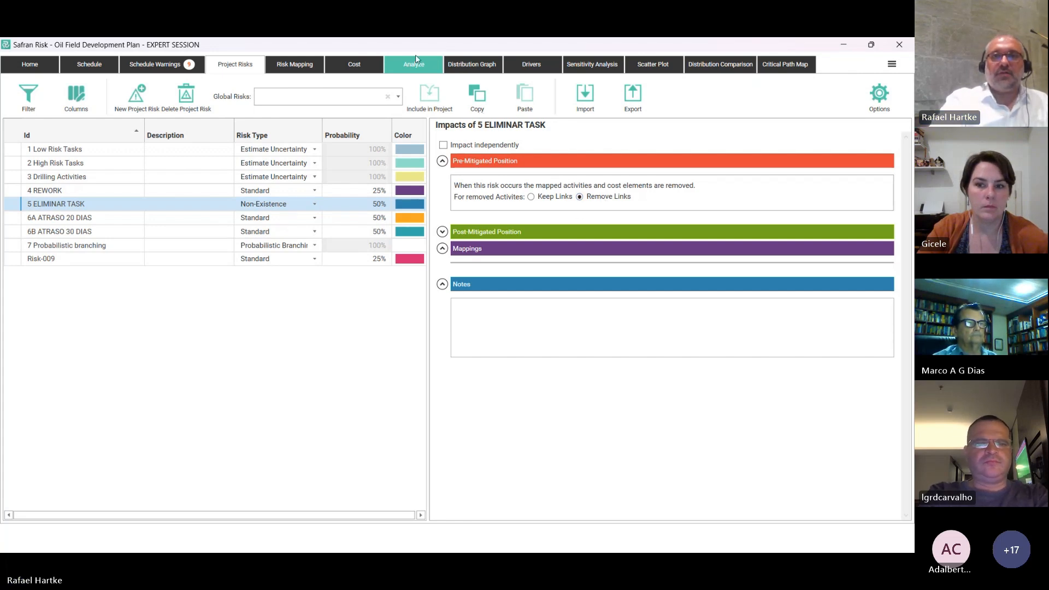
Check the Teams meeting window and minimize it to return to Safran Risk.
{"action": "left_click", "coordinate": [566, 64]}
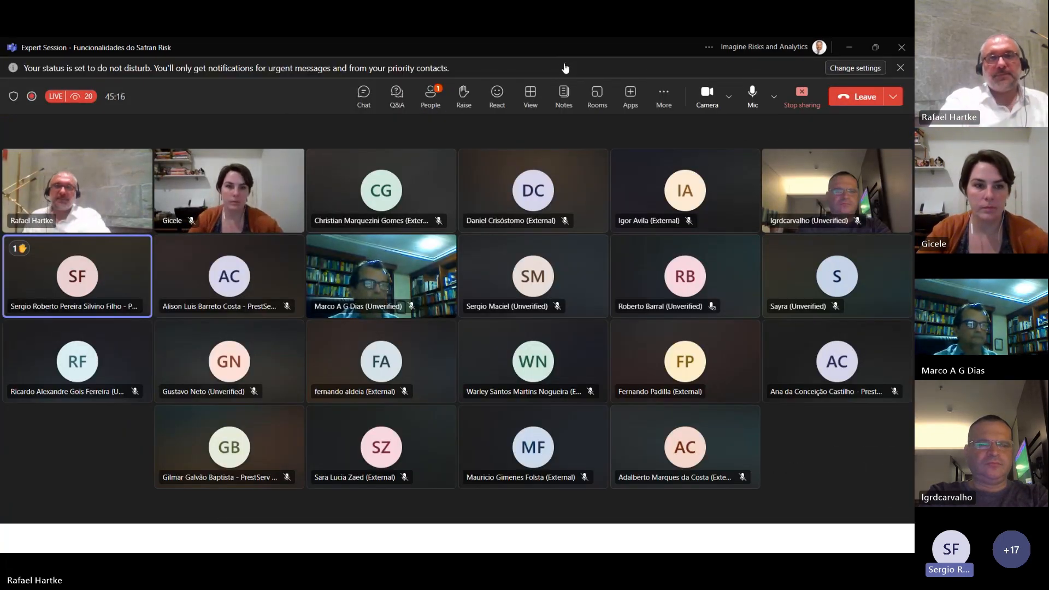
{"action": "left_click", "coordinate": [849, 47]}
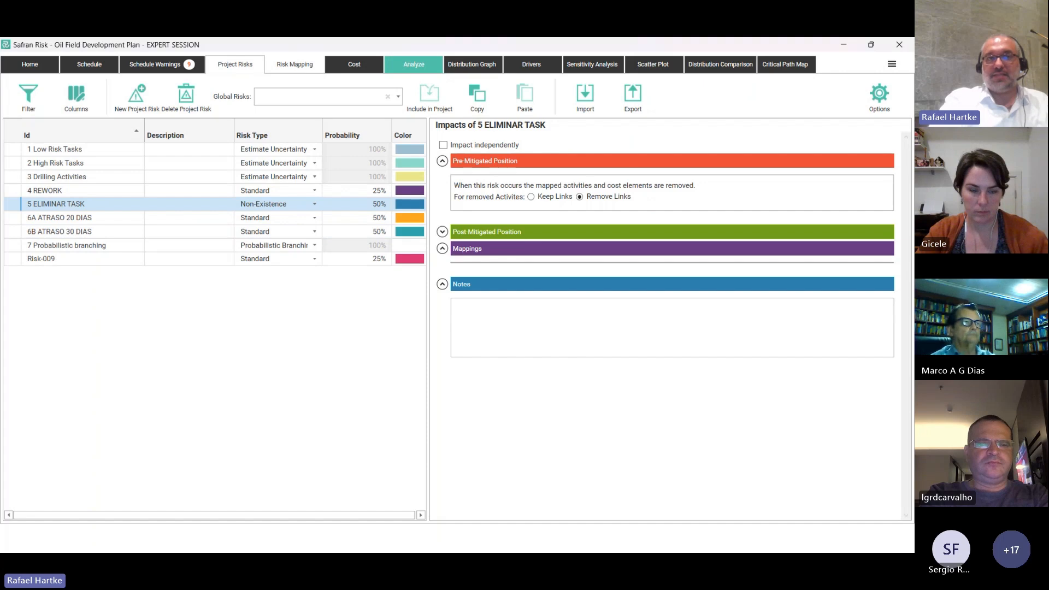
View the risk mapping matrix and the pre- and post-mitigation choices in the analysis settings.
{"action": "left_click", "coordinate": [294, 64]}
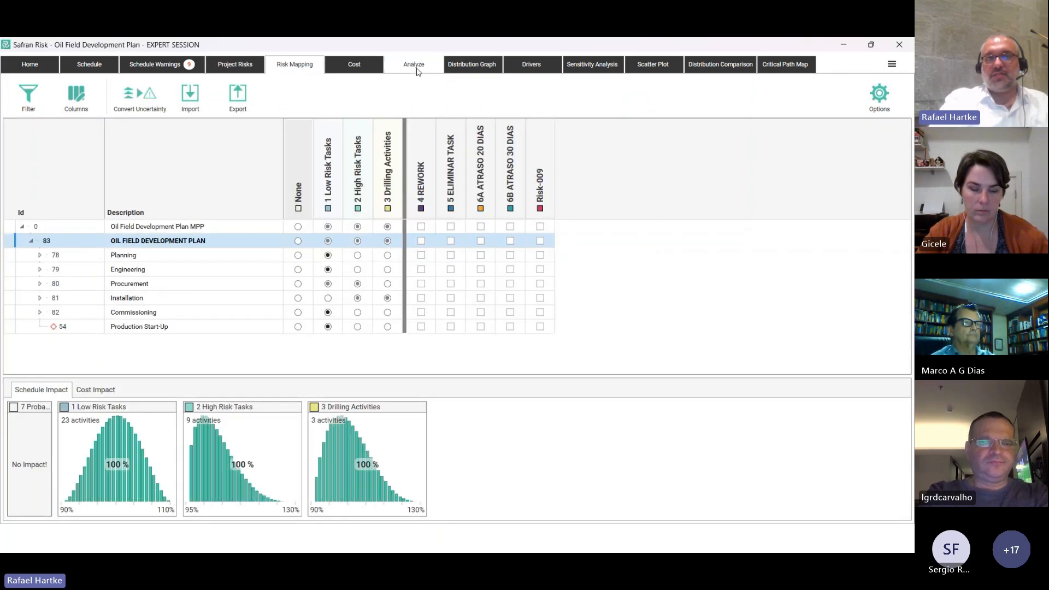
{"action": "left_click", "coordinate": [417, 66]}
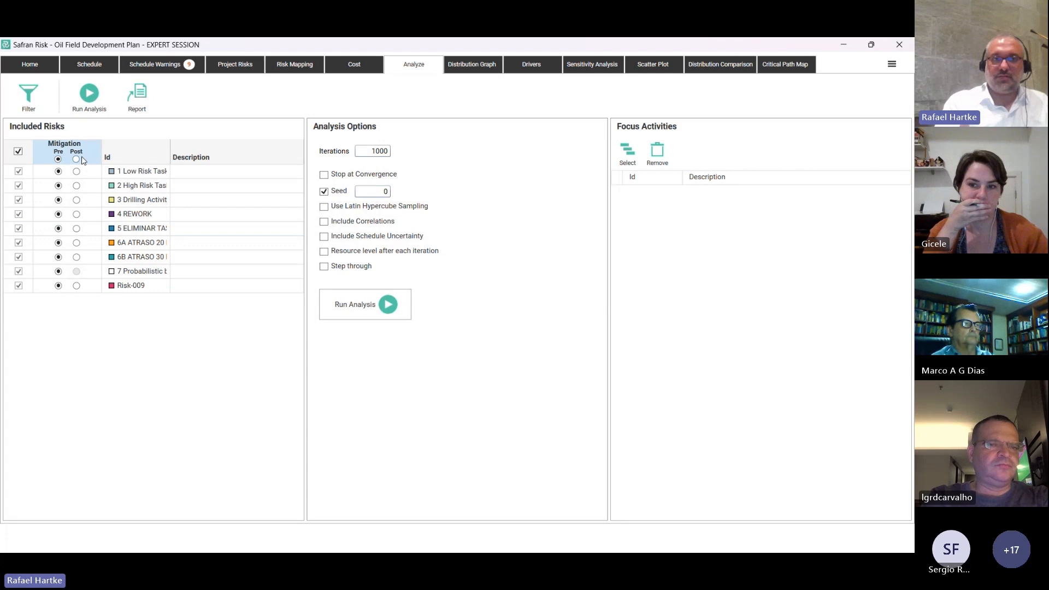
Show the post-mitigated position of the 4 REWORK project risk and enable its mitigation Action.
{"action": "left_click", "coordinate": [234, 66]}
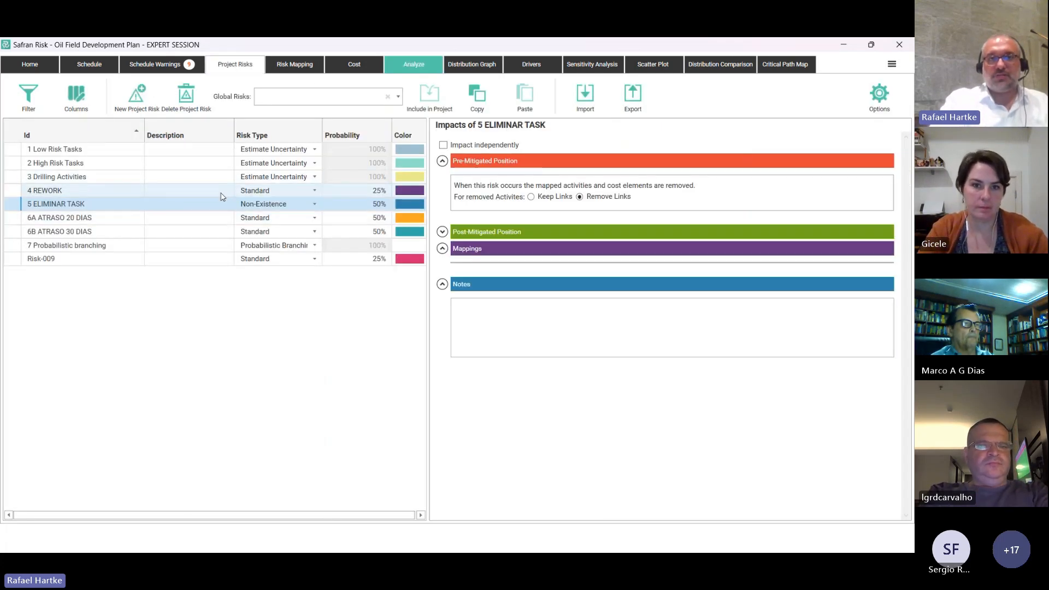
{"action": "left_click", "coordinate": [81, 206]}
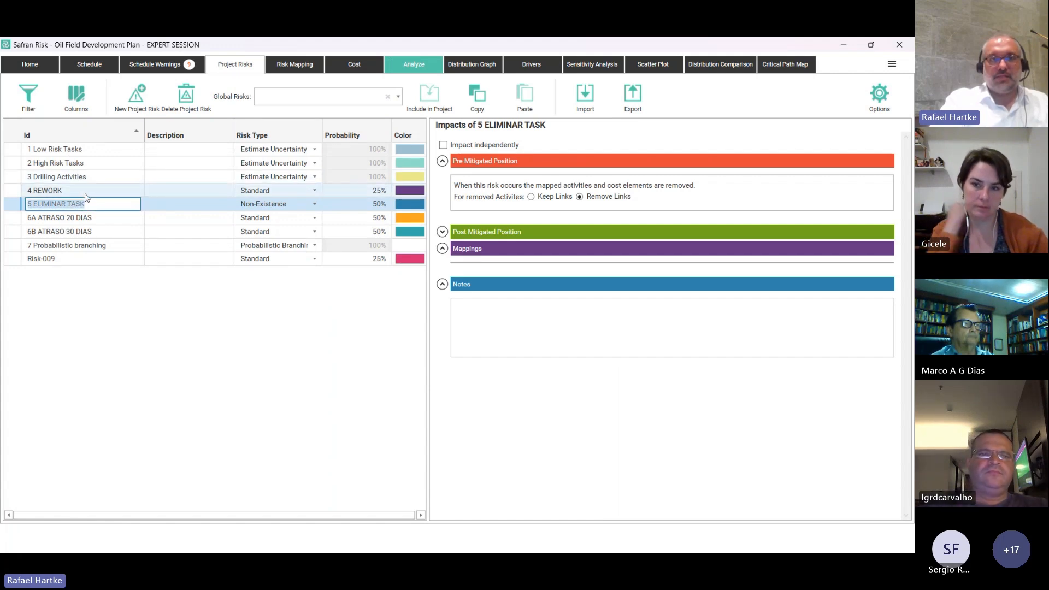
{"action": "left_click", "coordinate": [85, 193]}
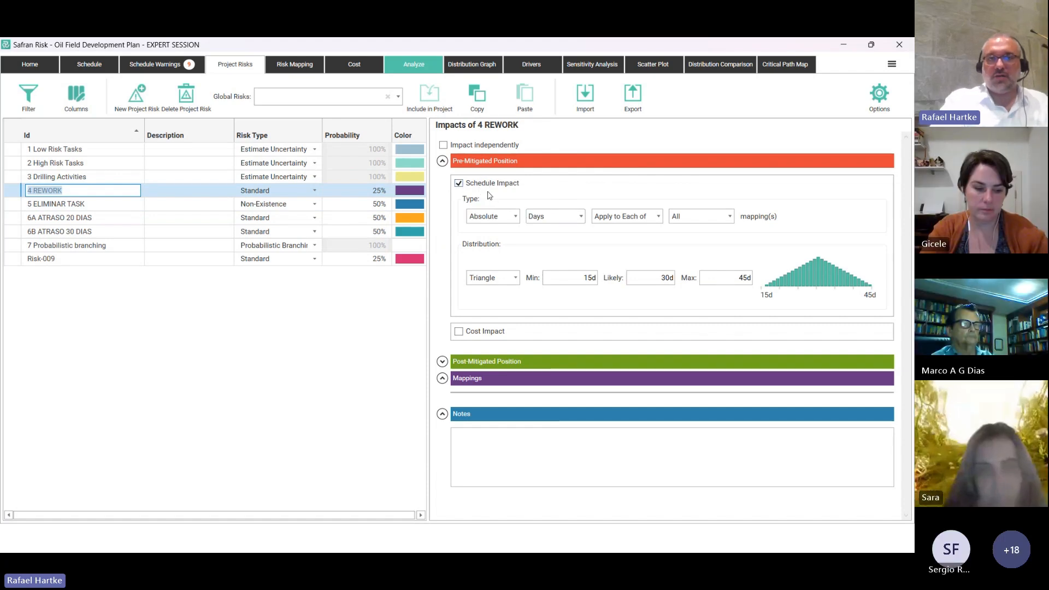
{"action": "left_click", "coordinate": [488, 161]}
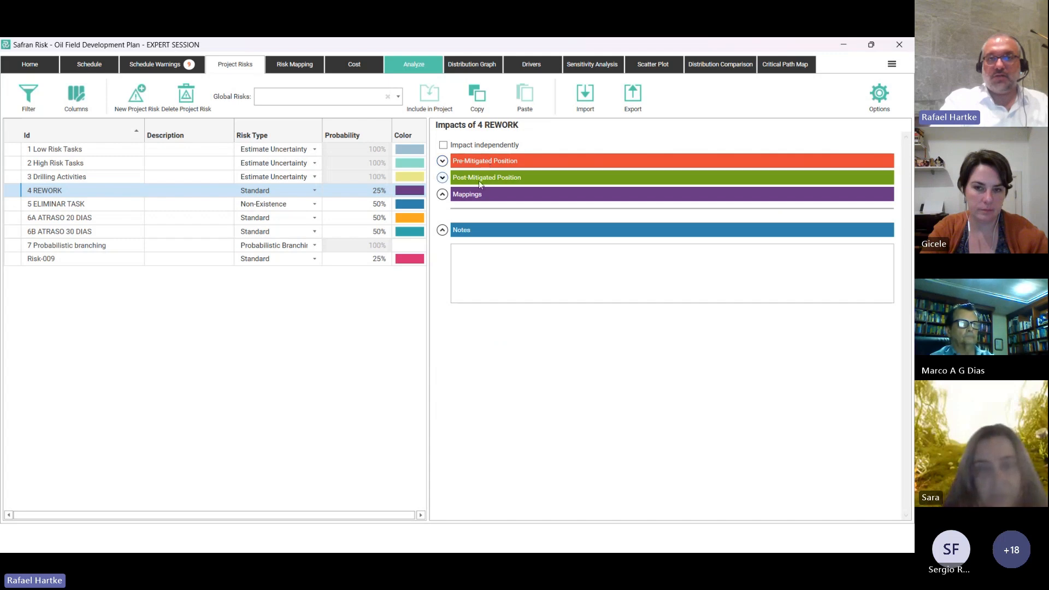
{"action": "left_click", "coordinate": [478, 179]}
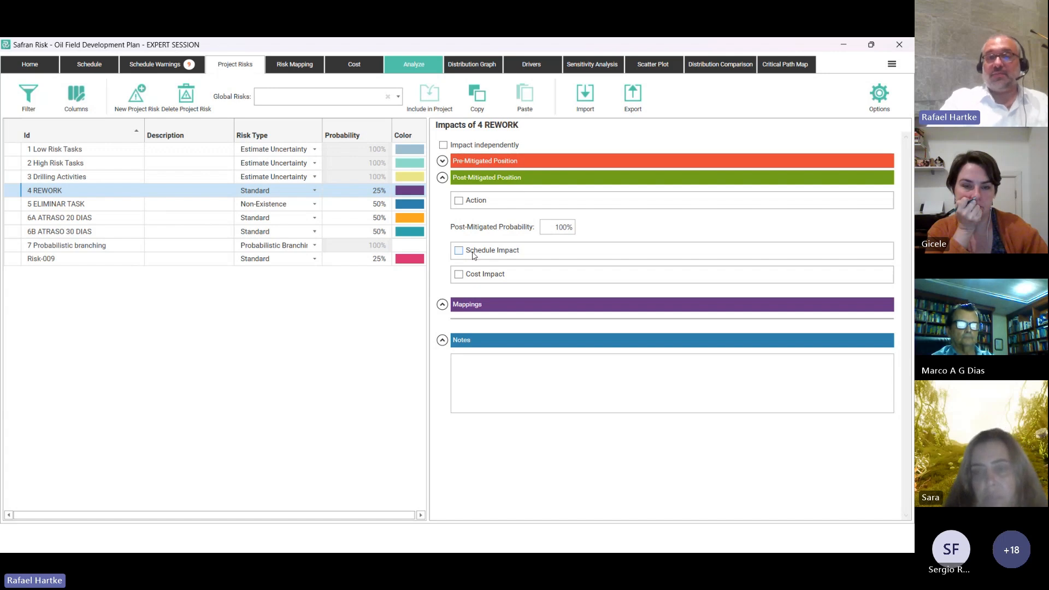
{"action": "left_click", "coordinate": [459, 201]}
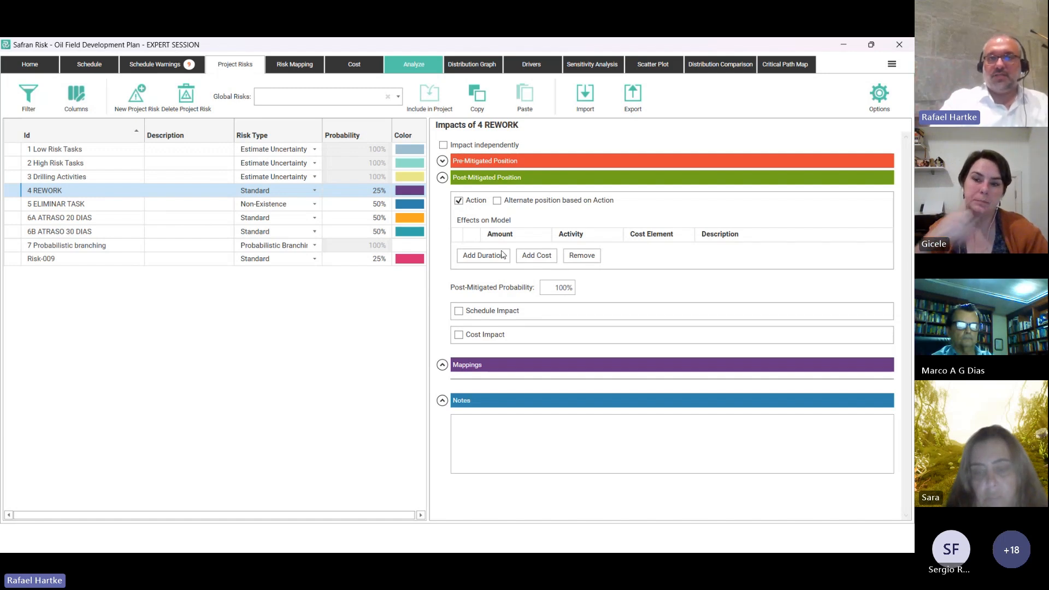
{"action": "left_click", "coordinate": [568, 289]}
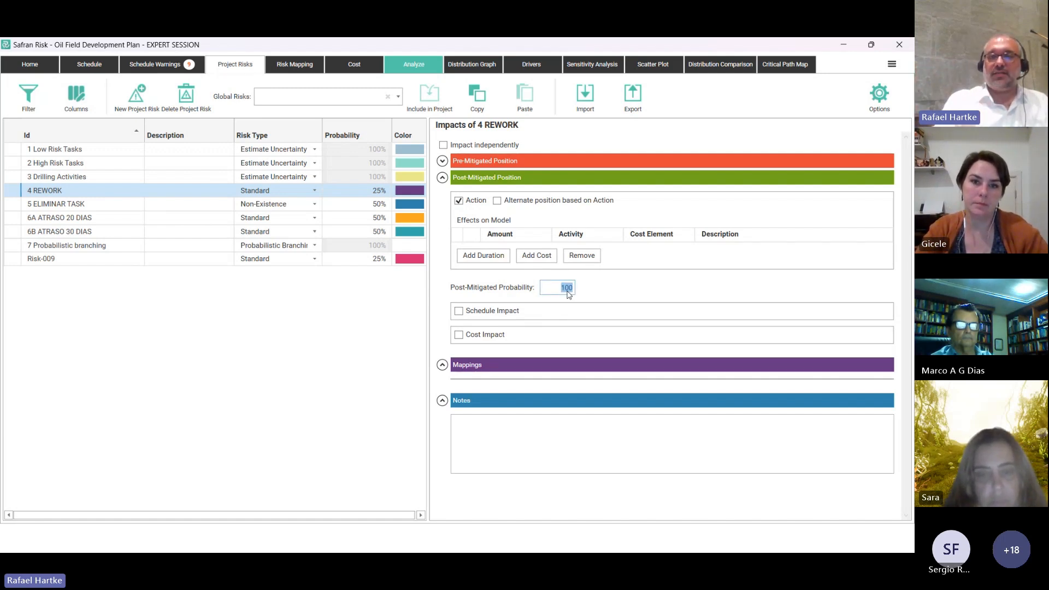
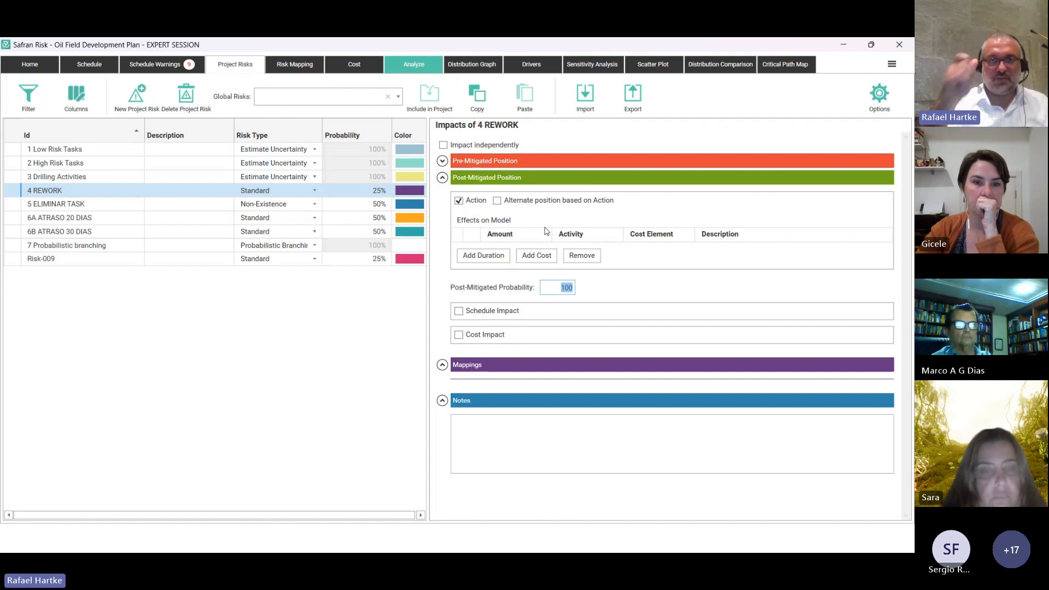
{"action": "left_click", "coordinate": [425, 62]}
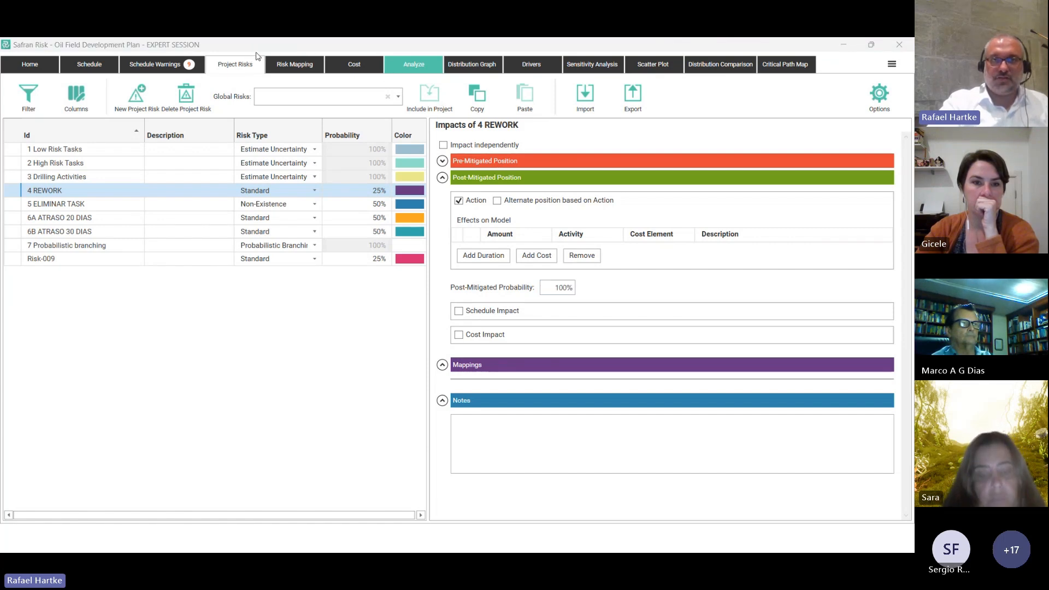
Switch 3 Drilling Activities to post-mitigation in the analysis settings and back, and toggle its inclusion in the analysis.
{"action": "left_click", "coordinate": [399, 66]}
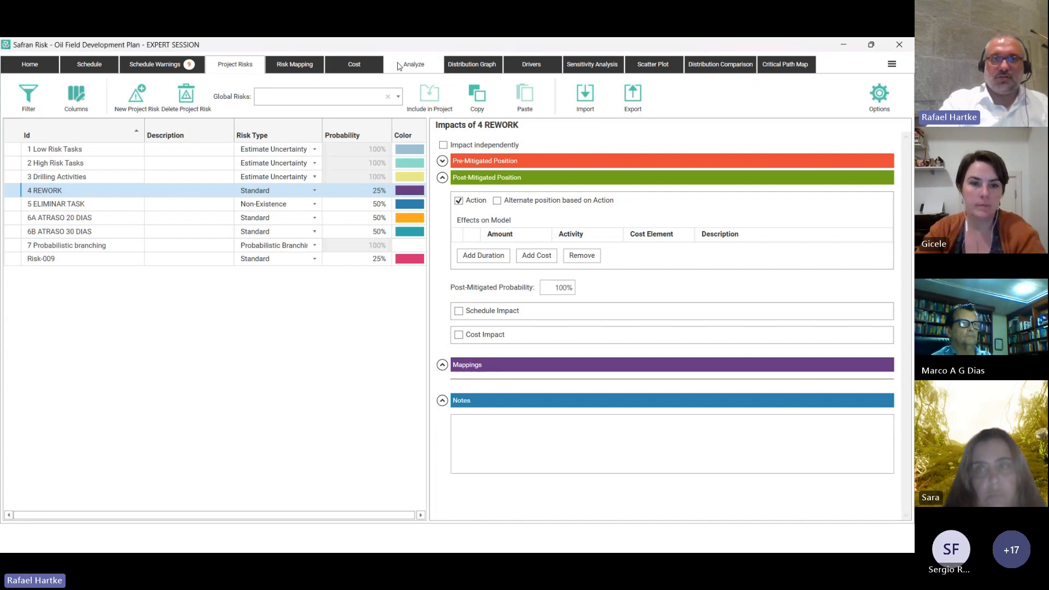
{"action": "left_click", "coordinate": [77, 200]}
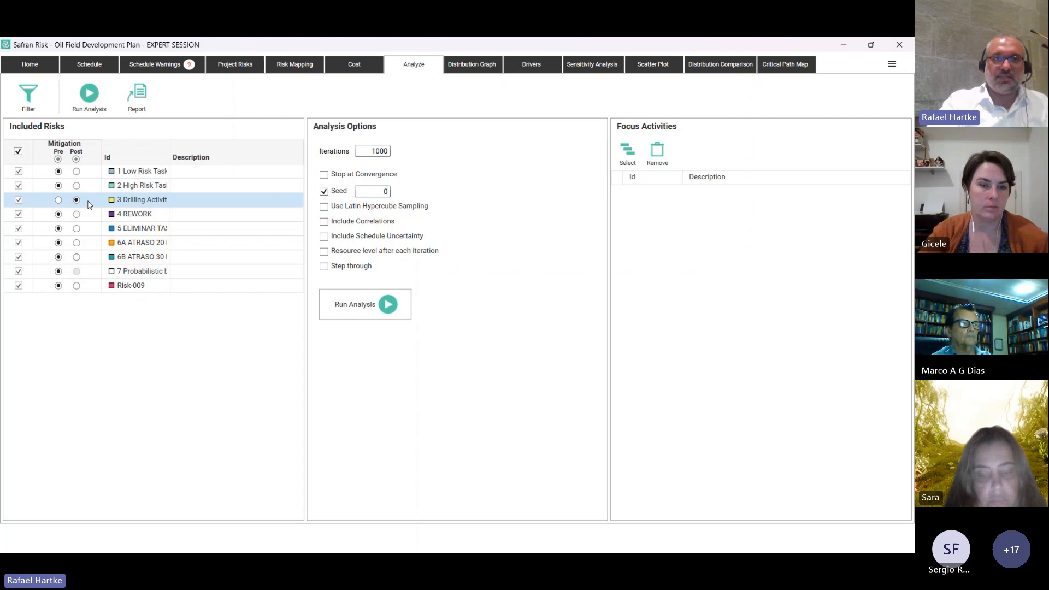
{"action": "left_click", "coordinate": [59, 201]}
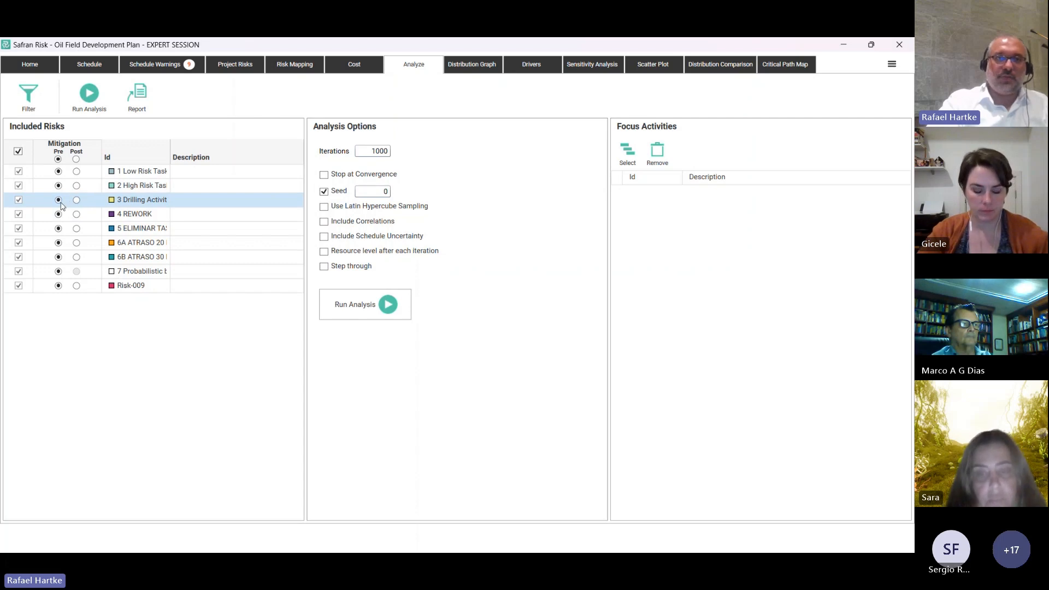
{"action": "left_click", "coordinate": [20, 201]}
{"action": "left_click", "coordinate": [20, 203]}
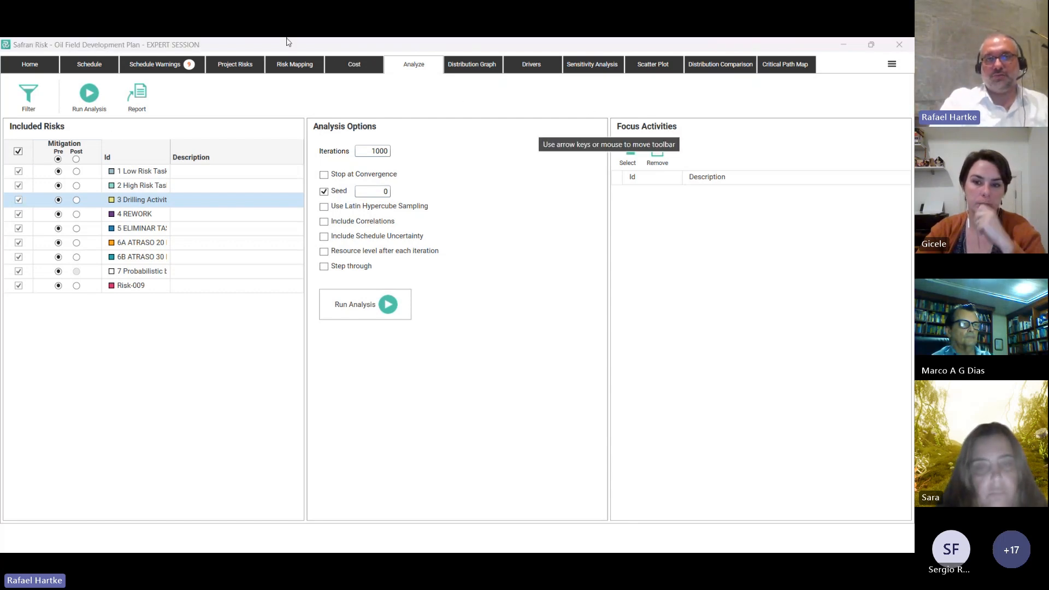
Check the cost and risk mapping views, and show the risk type and mappings of the 7 Probabilistic branching project risk.
{"action": "left_click", "coordinate": [350, 72]}
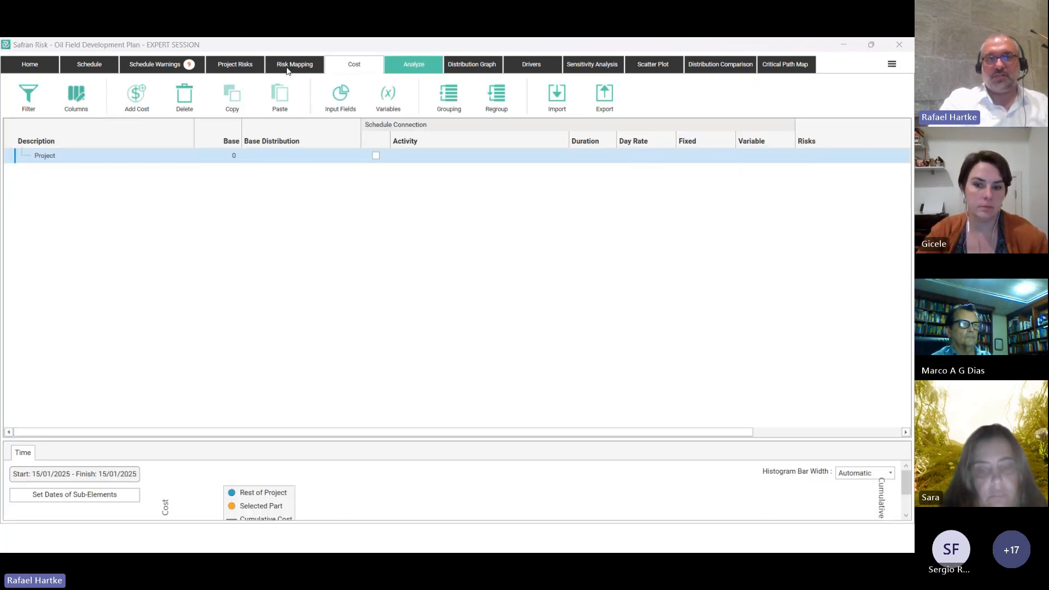
{"action": "left_click", "coordinate": [288, 70]}
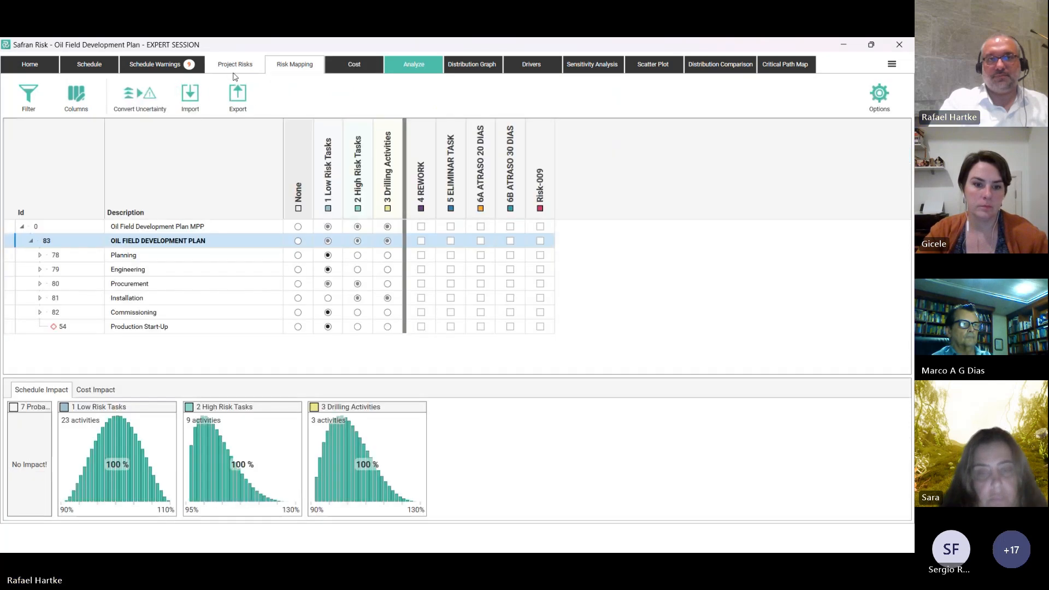
{"action": "left_click", "coordinate": [235, 66]}
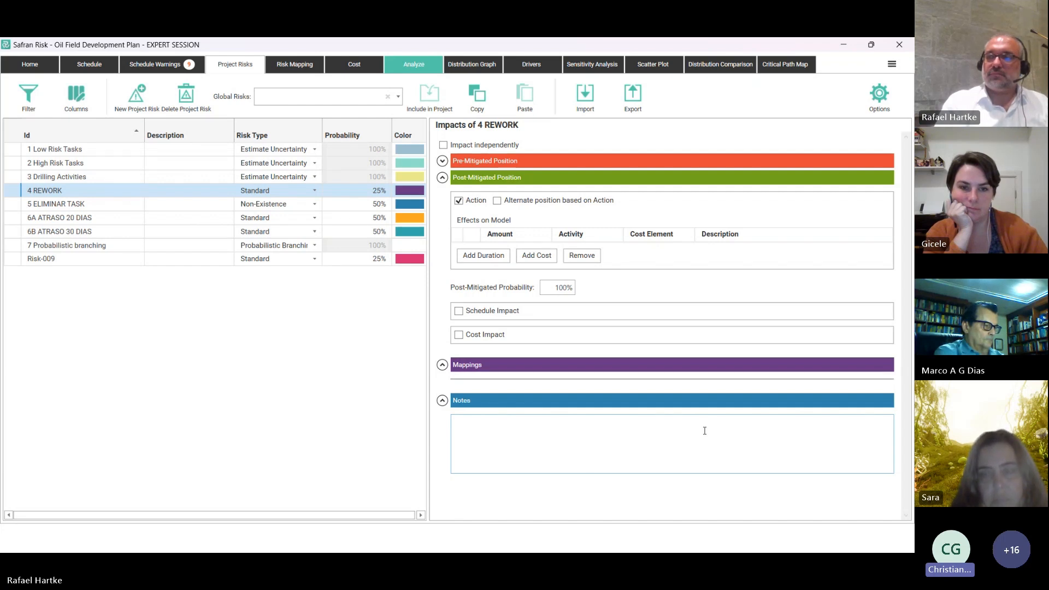
{"action": "left_click", "coordinate": [315, 247]}
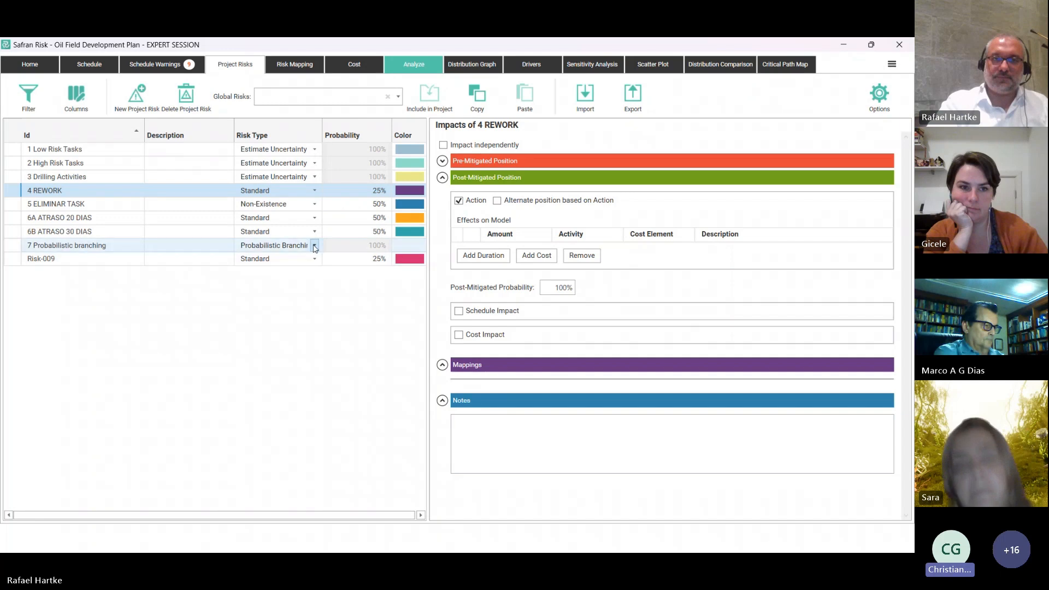
{"action": "left_click", "coordinate": [315, 248]}
{"action": "left_click", "coordinate": [413, 324]}
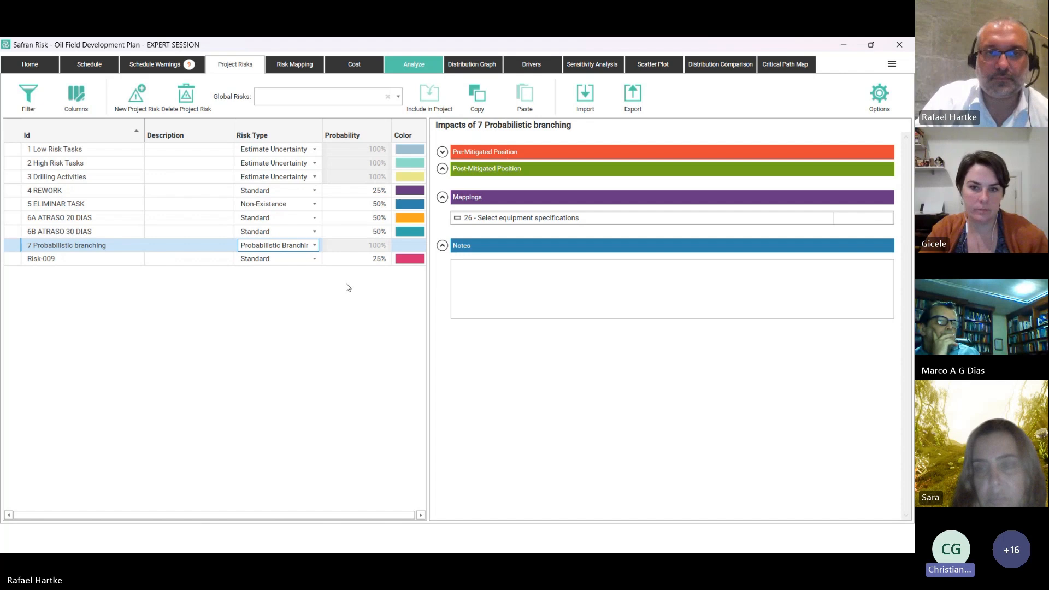
{"action": "left_click", "coordinate": [352, 250]}
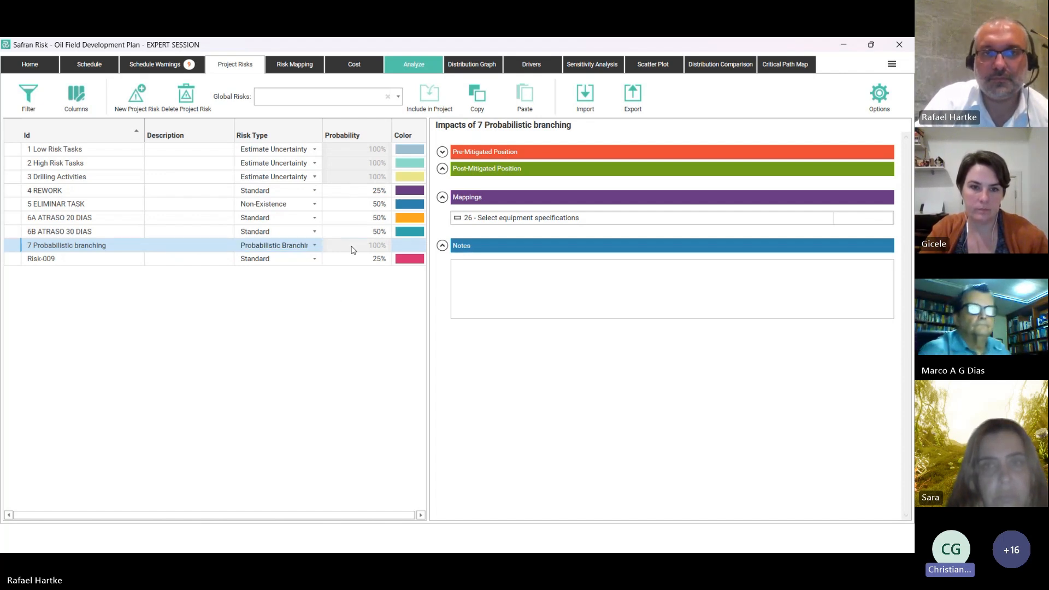
Check the risk mapping matrix again and review the available risk types for the 5 ELIMINAR TASK project risk.
{"action": "left_click", "coordinate": [293, 64]}
{"action": "left_click", "coordinate": [252, 66]}
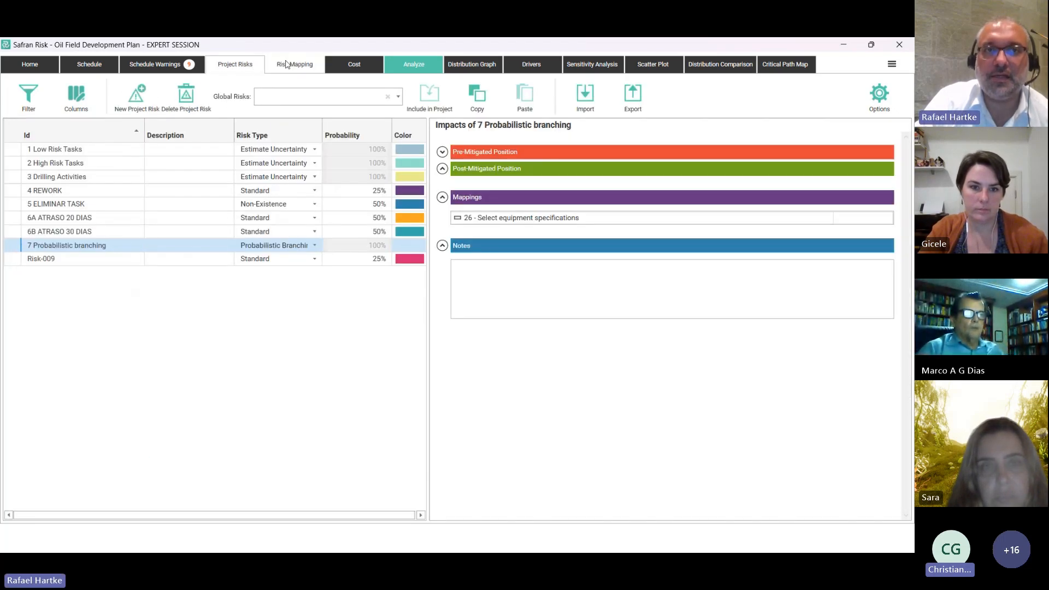
{"action": "left_click", "coordinate": [285, 65]}
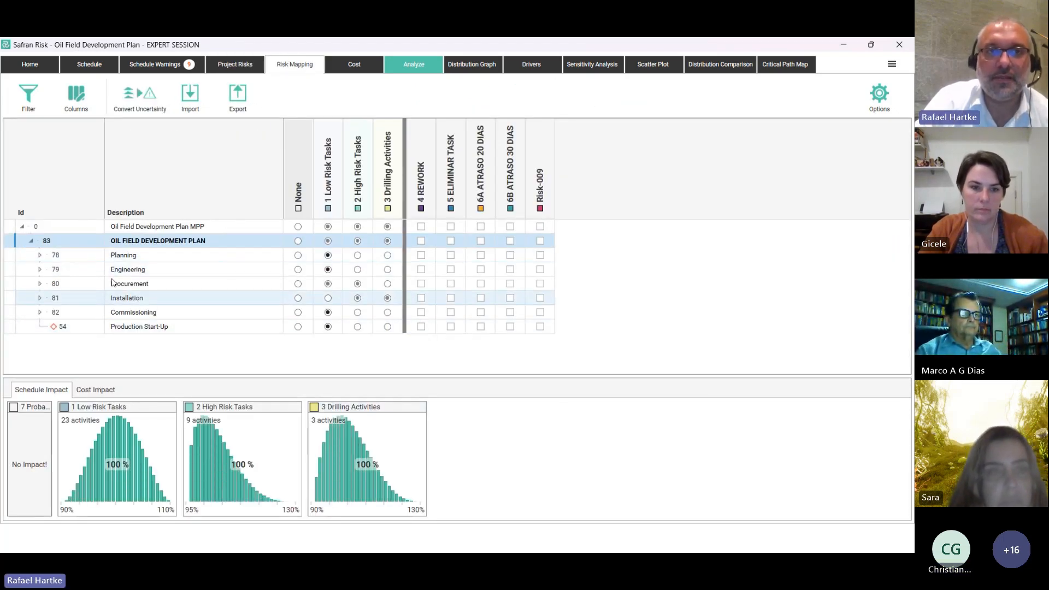
{"action": "left_click", "coordinate": [235, 64]}
{"action": "left_click", "coordinate": [298, 204]}
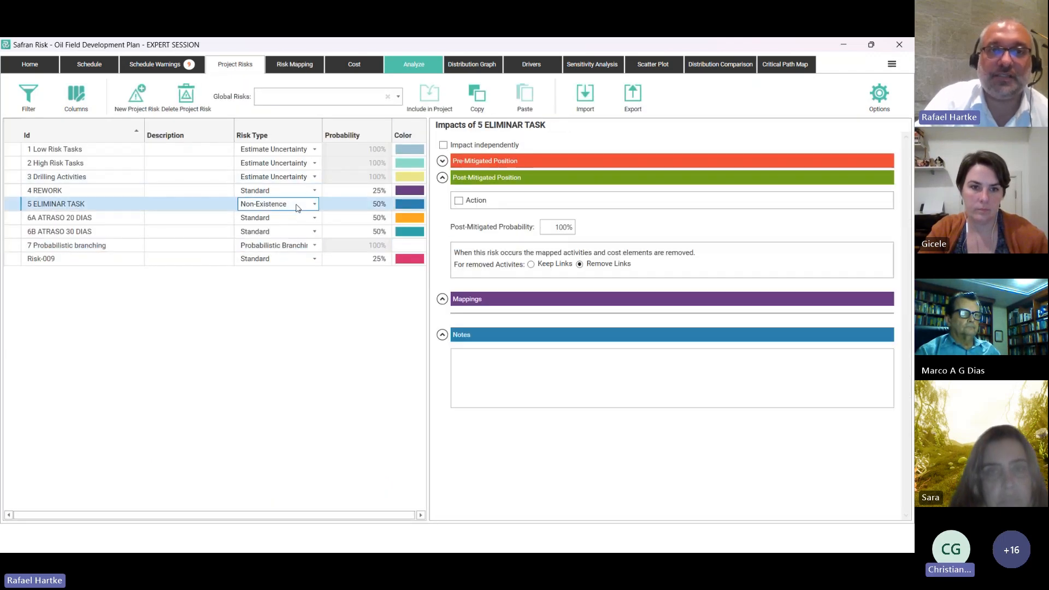
{"action": "left_click", "coordinate": [314, 204]}
{"action": "left_click", "coordinate": [315, 204]}
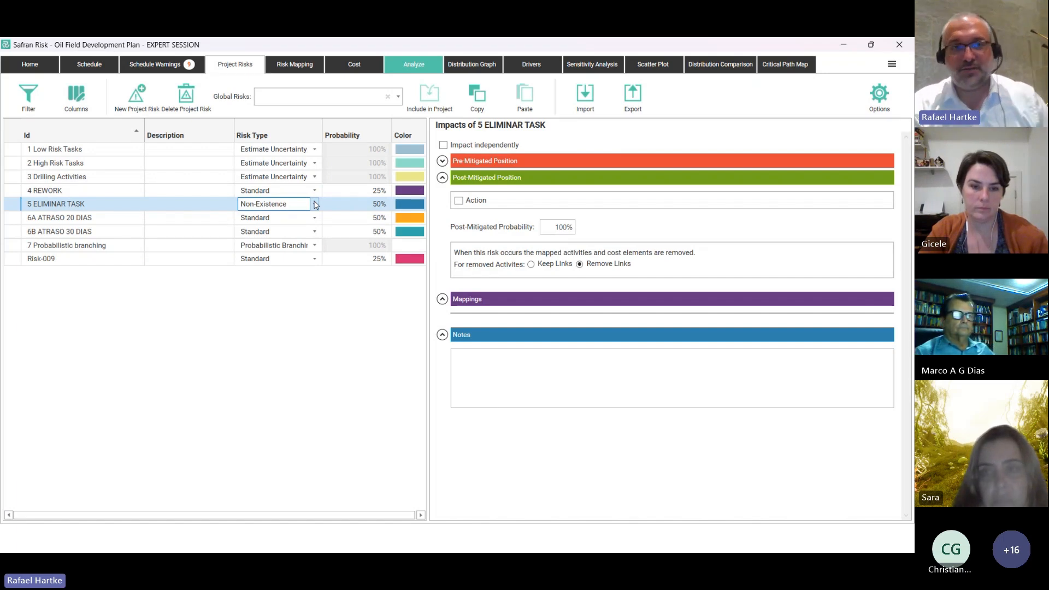
{"action": "left_click", "coordinate": [315, 204]}
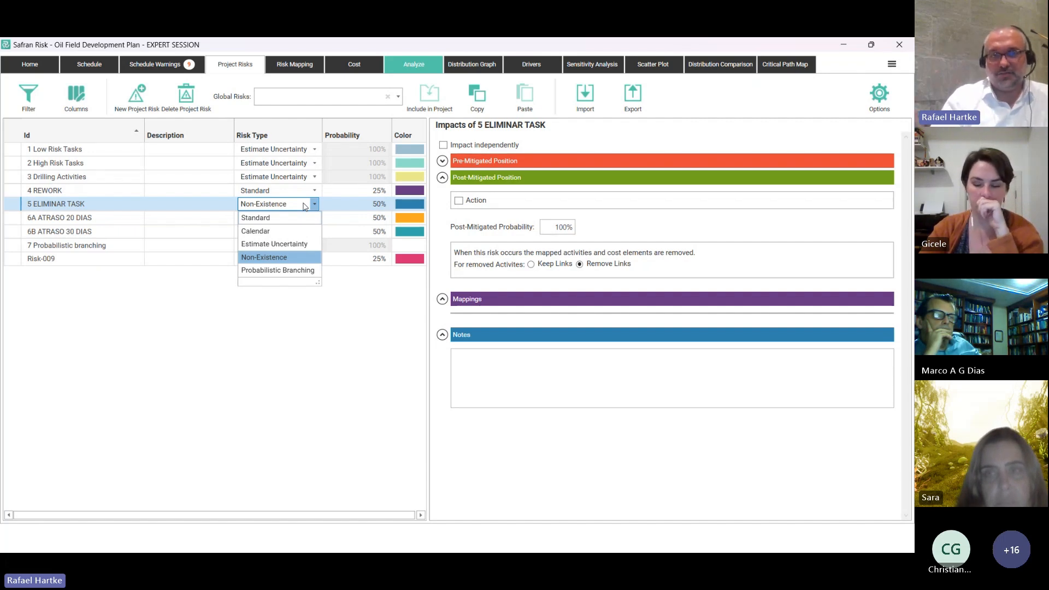
{"action": "left_click", "coordinate": [315, 204]}
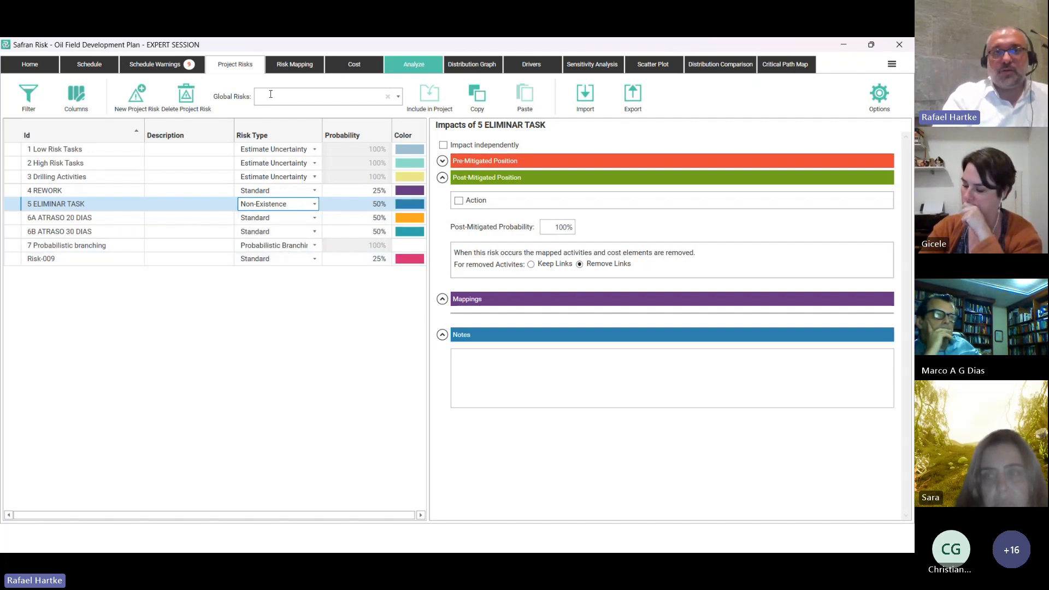
Show the risk mapping, switch to the "Funcionalidades do Safran Risk" slide to check the Probabilistic Branching item, and return to Safran Risk.
{"action": "left_click", "coordinate": [295, 64]}
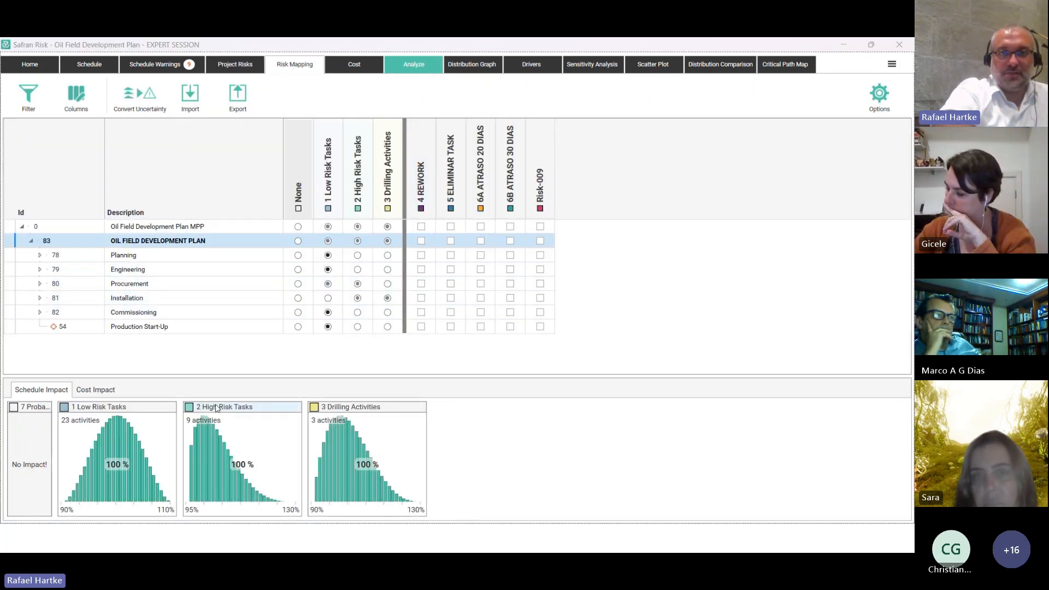
{"action": "key", "text": "alt+Tab"}
{"action": "key", "text": "alt+Tab"}
{"action": "key", "text": "alt+Tab"}
{"action": "key", "text": "alt+Tab"}
{"action": "key", "text": "alt+Tab"}
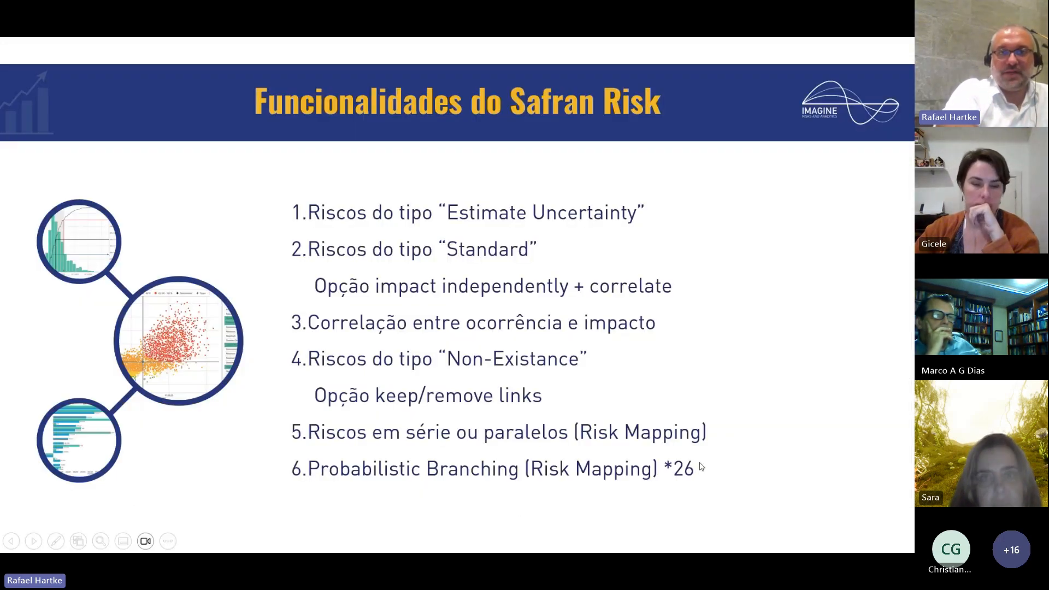
{"action": "key", "text": "alt+Tab"}
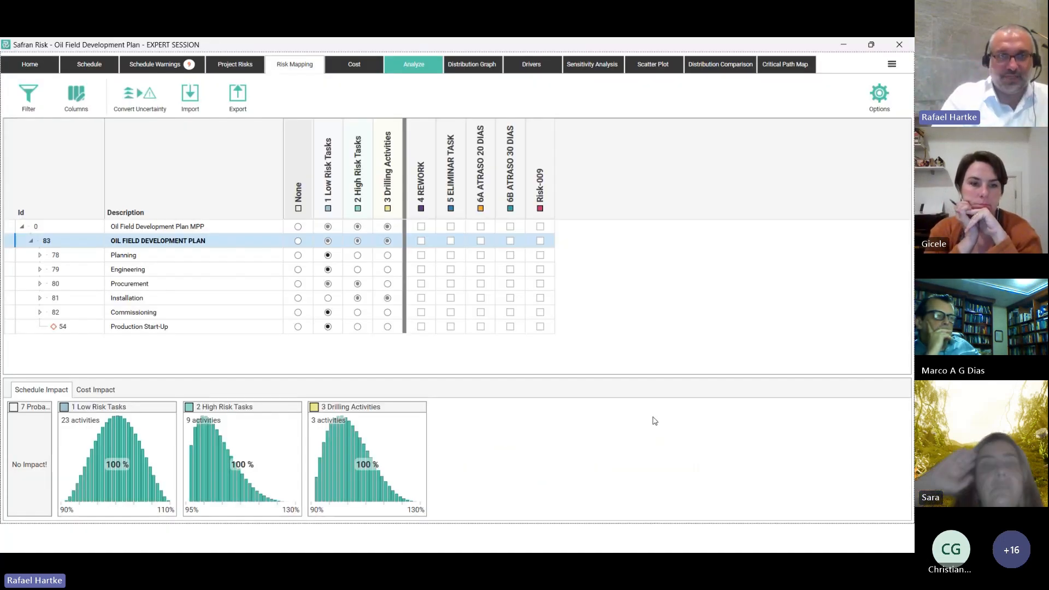
Show activity 26 Select equipment specifications in the schedule and widen the Gantt chart area.
{"action": "left_click", "coordinate": [89, 64]}
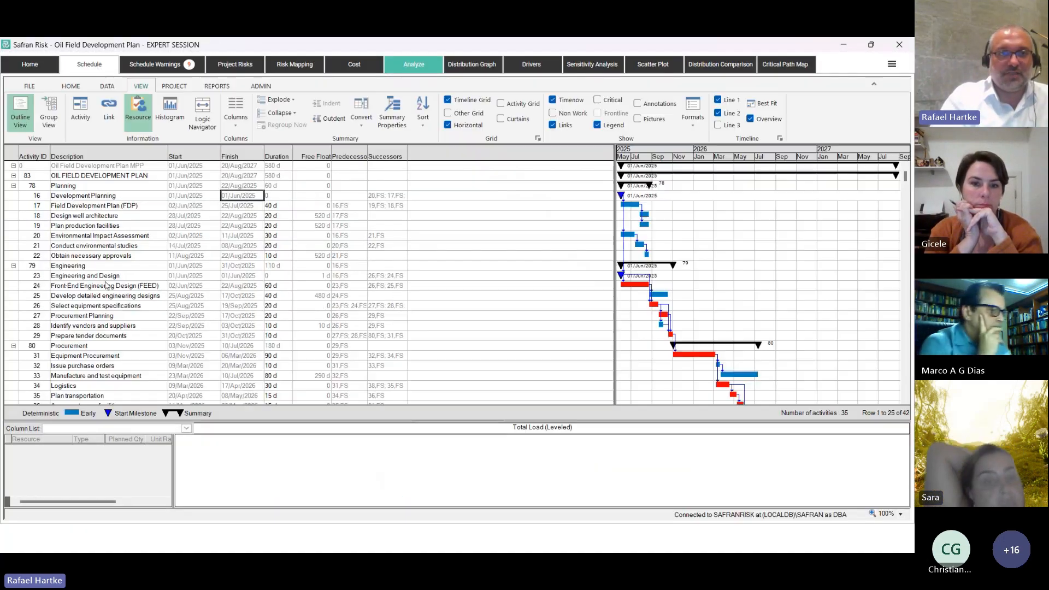
{"action": "left_click", "coordinate": [104, 306]}
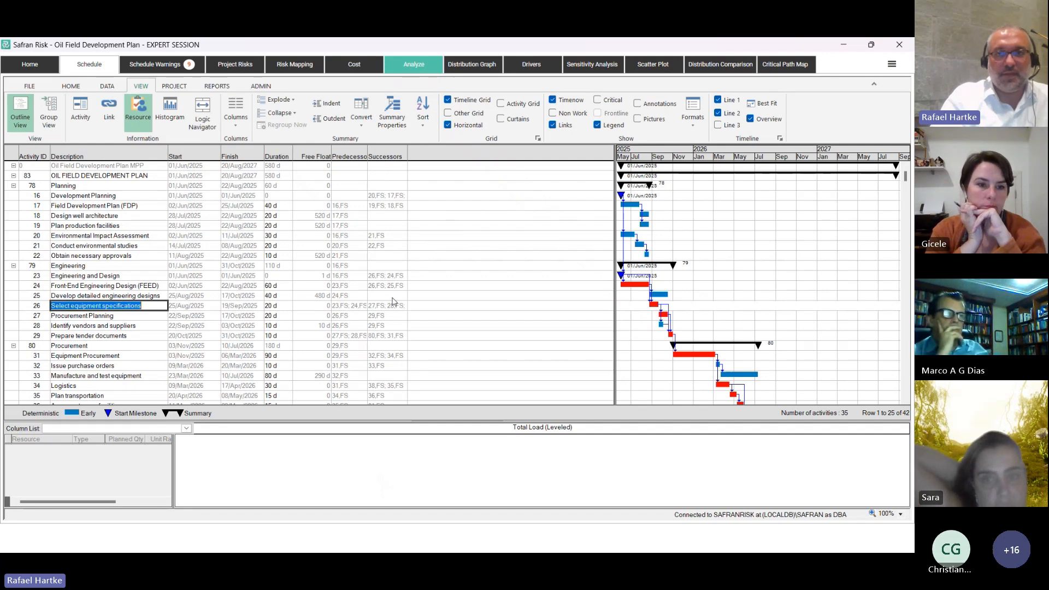
{"action": "left_click_drag", "start_coordinate": [614, 297], "coordinate": [407, 297]}
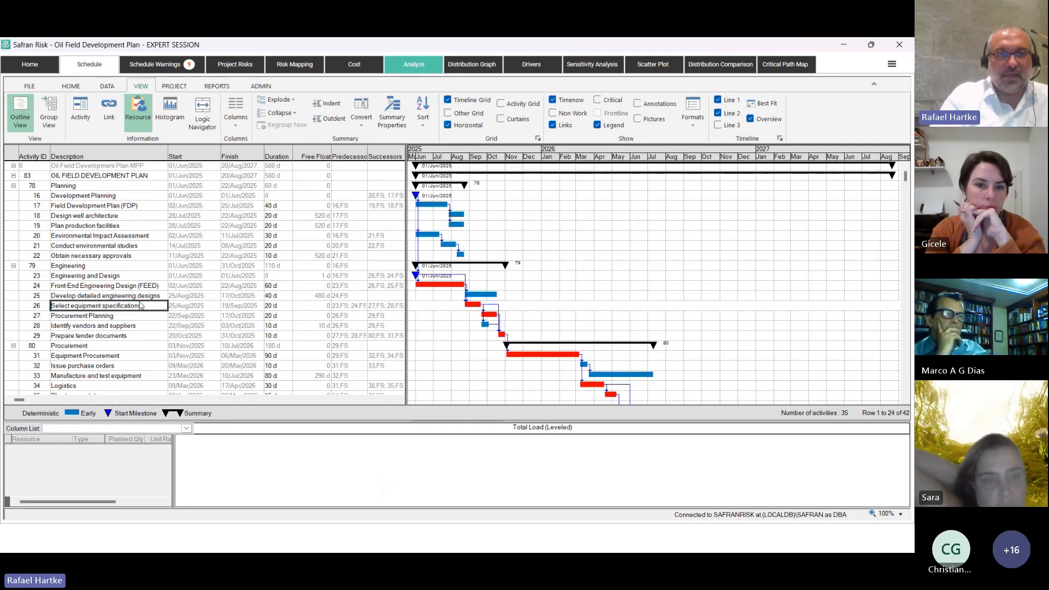
Point out activities 27 and 28, then enlarge the lower pane and show the predecessor and successor links of activity 26.
{"action": "double_click", "coordinate": [144, 316]}
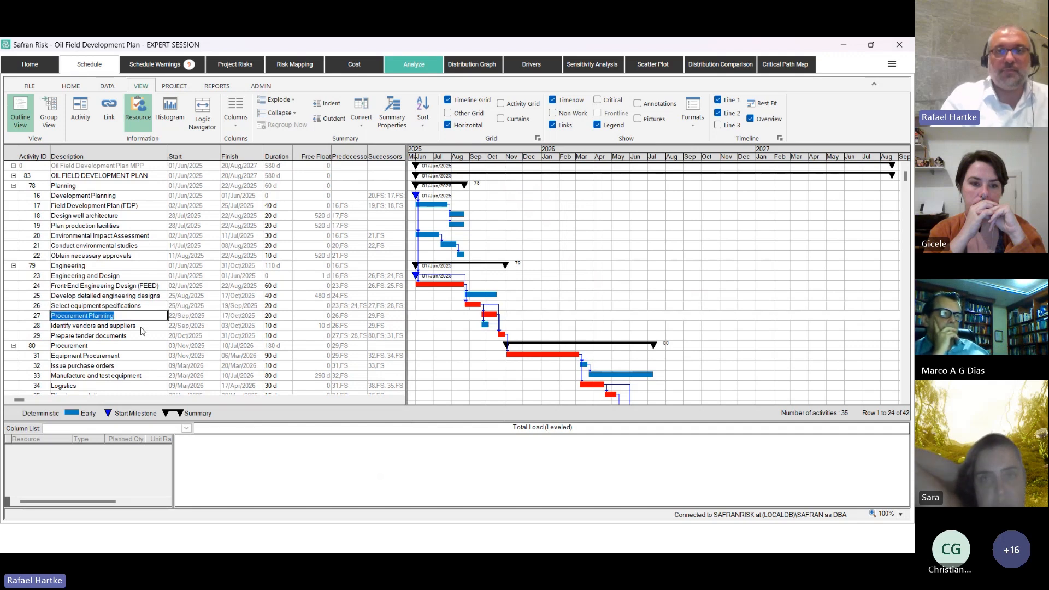
{"action": "double_click", "coordinate": [141, 328]}
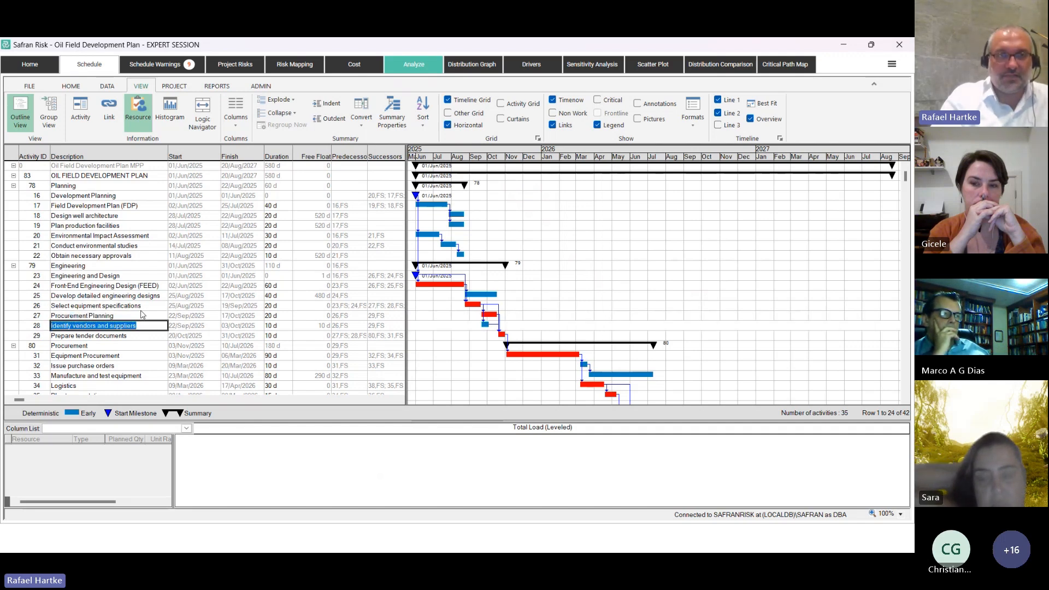
{"action": "double_click", "coordinate": [141, 307]}
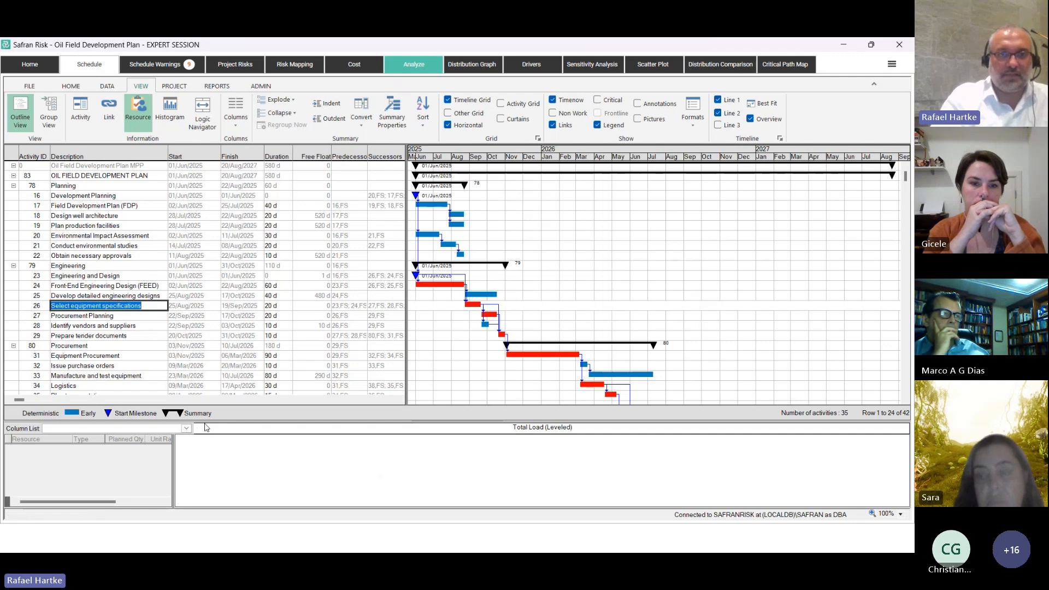
{"action": "left_click_drag", "start_coordinate": [205, 422], "coordinate": [204, 370]}
{"action": "left_click", "coordinate": [112, 106]}
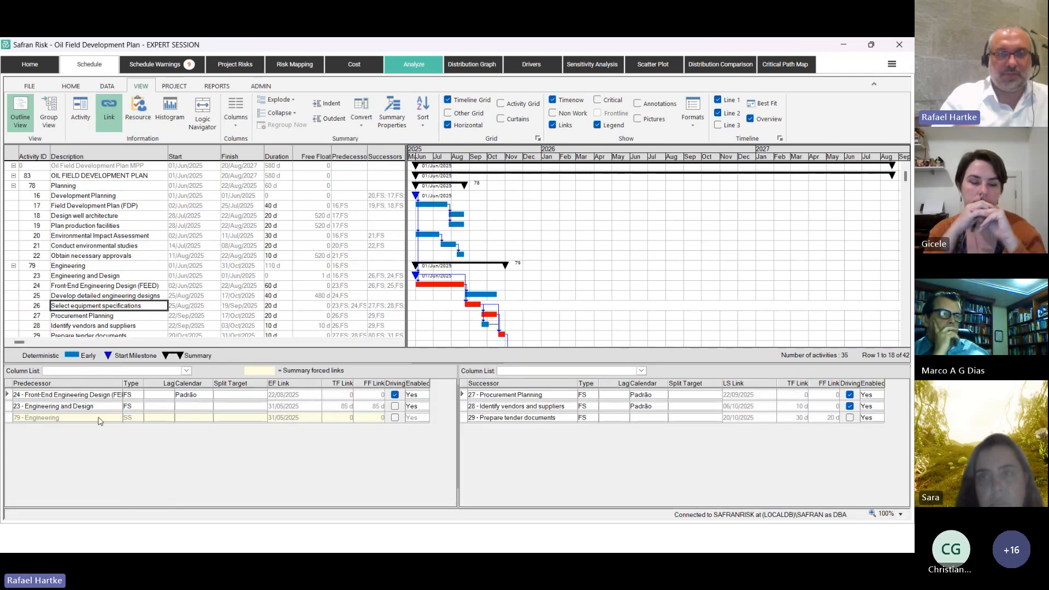
Examine the predecessors and successors of activities 26 Select equipment specifications, 27 Procurement Planning and 29 Prepare tender documents.
{"action": "left_click", "coordinate": [528, 423]}
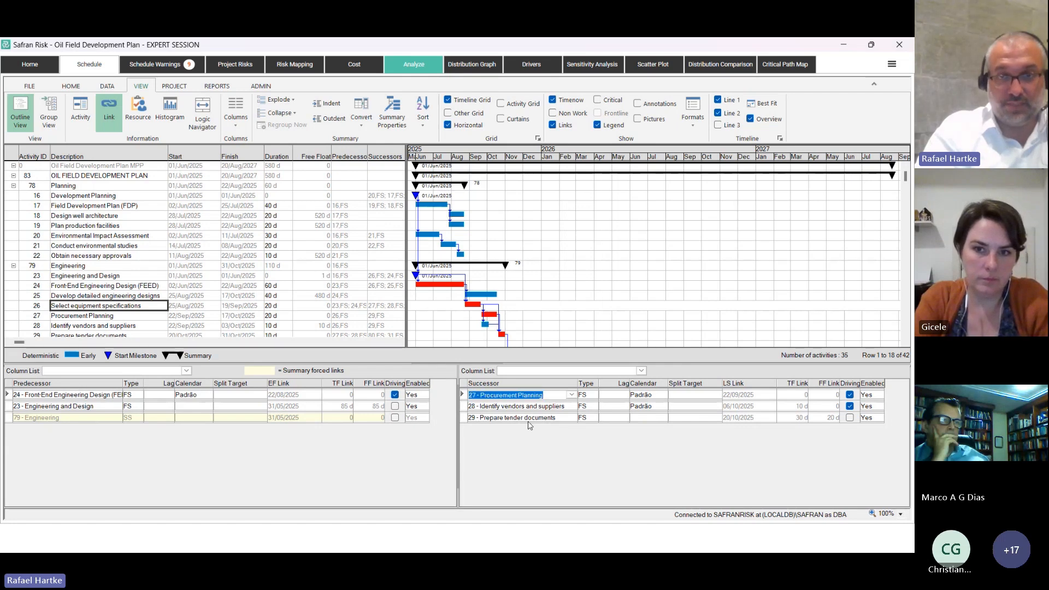
{"action": "left_click", "coordinate": [533, 419]}
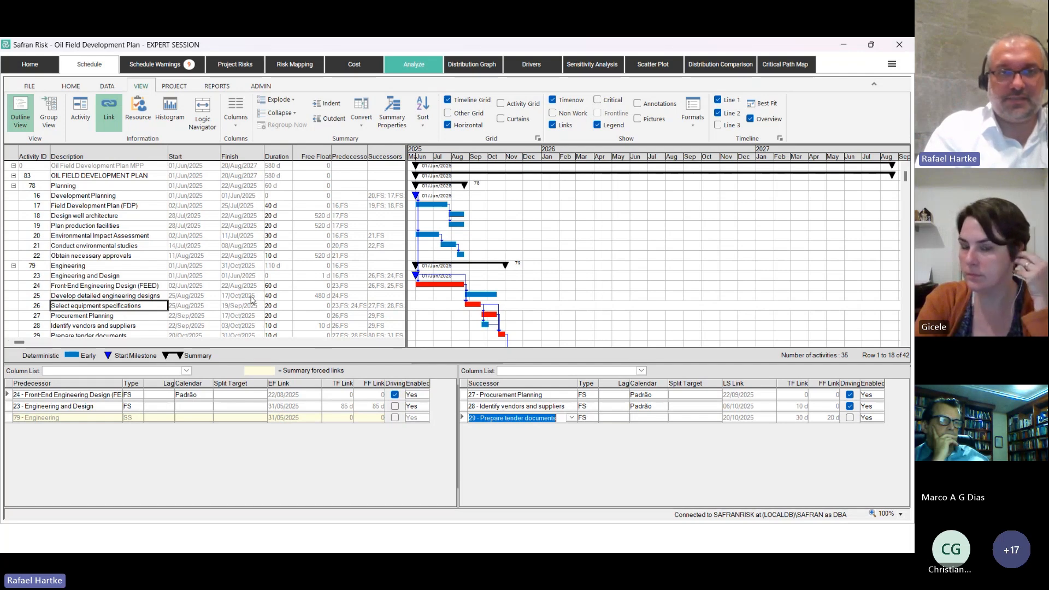
{"action": "left_click", "coordinate": [91, 306]}
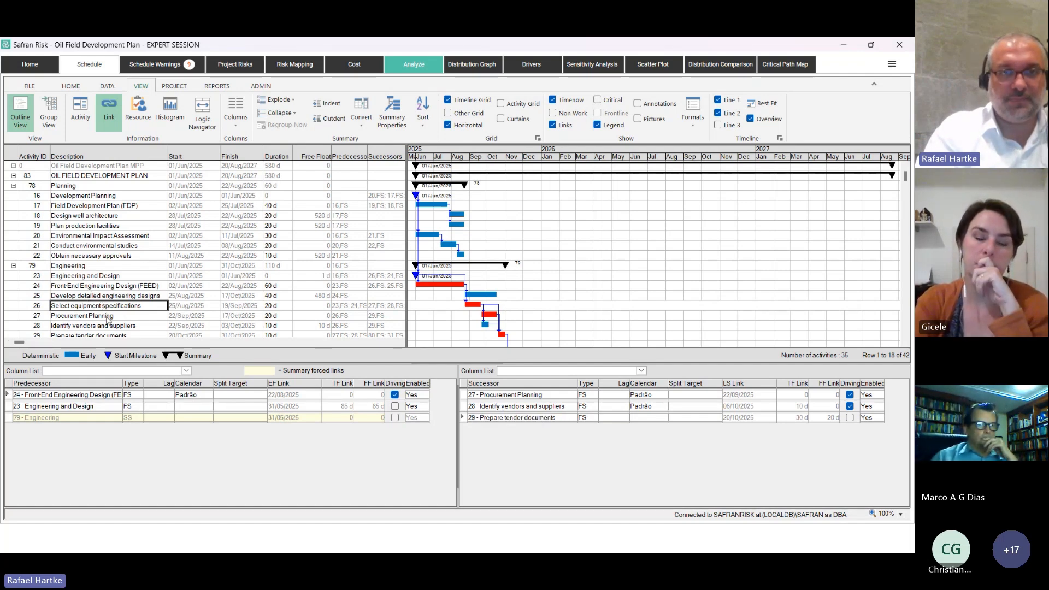
{"action": "left_click", "coordinate": [107, 317]}
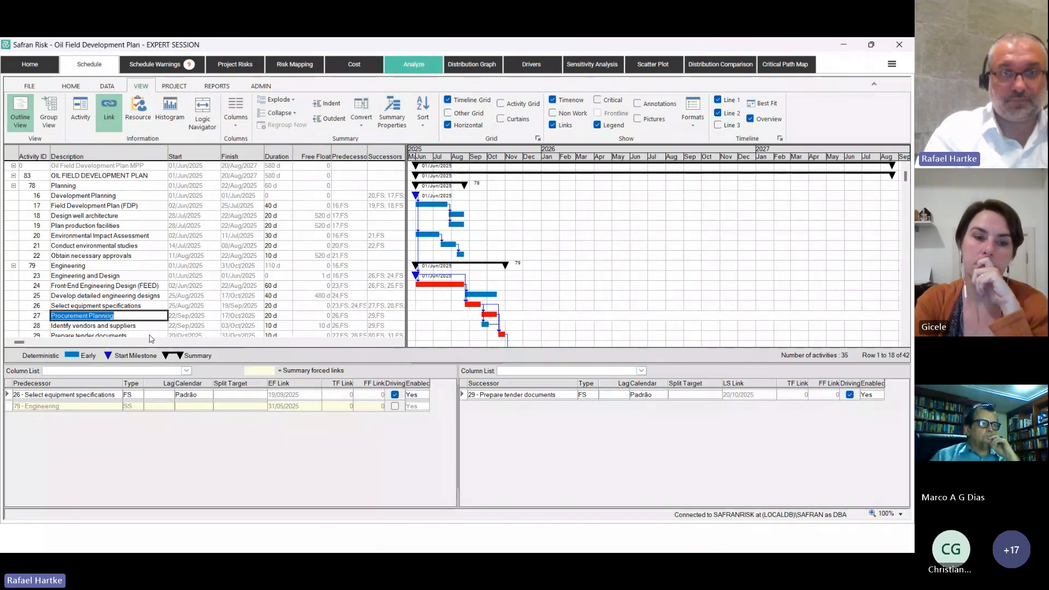
{"action": "left_click", "coordinate": [132, 308]}
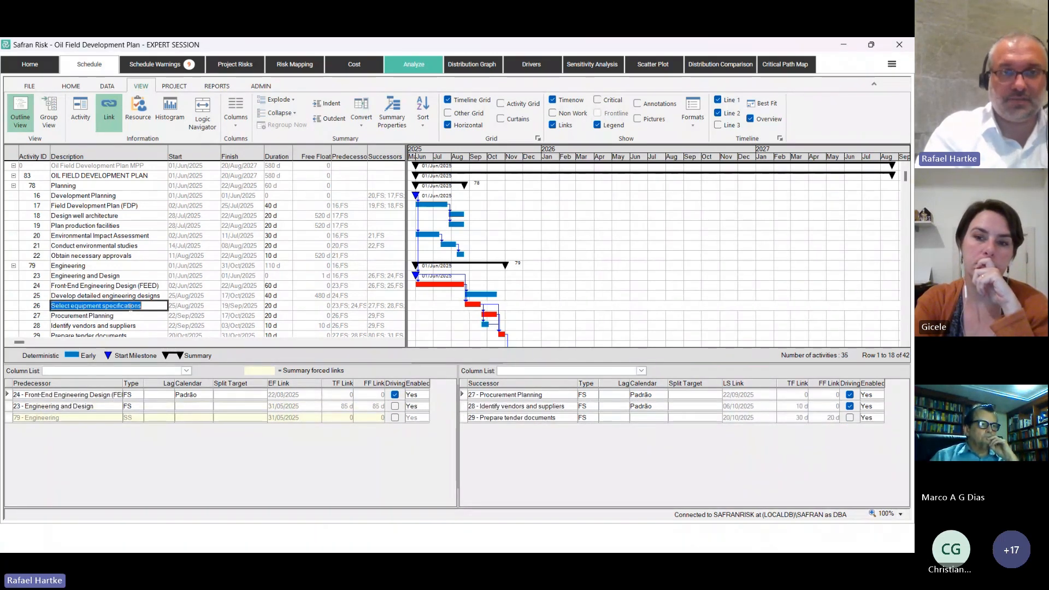
{"action": "left_click", "coordinate": [131, 334]}
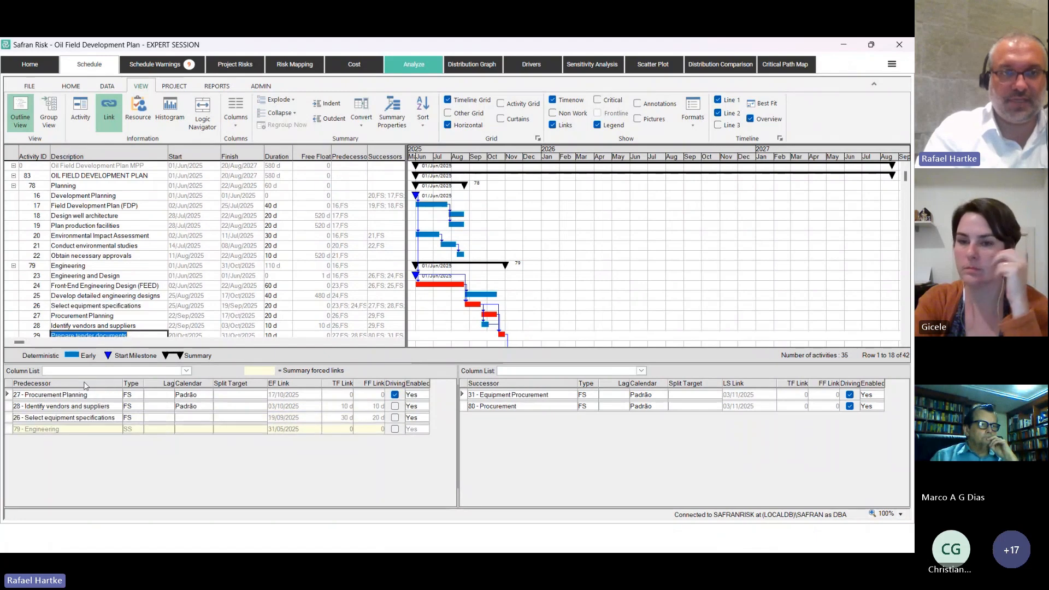
{"action": "left_click", "coordinate": [96, 307]}
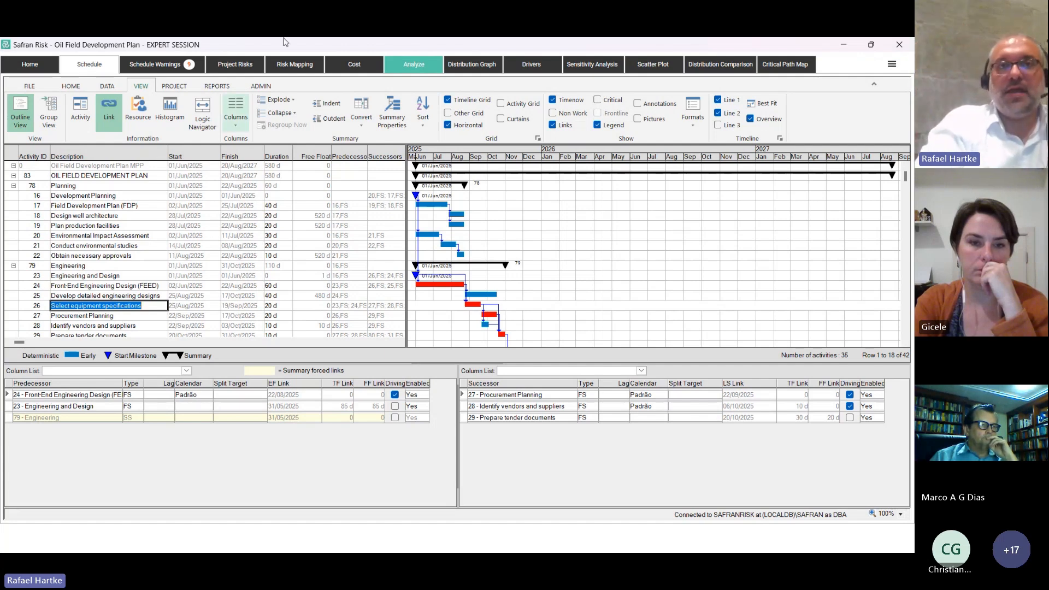
Show activity 26 Select equipment specifications under Engineering in the risk mapping.
{"action": "left_click", "coordinate": [288, 64]}
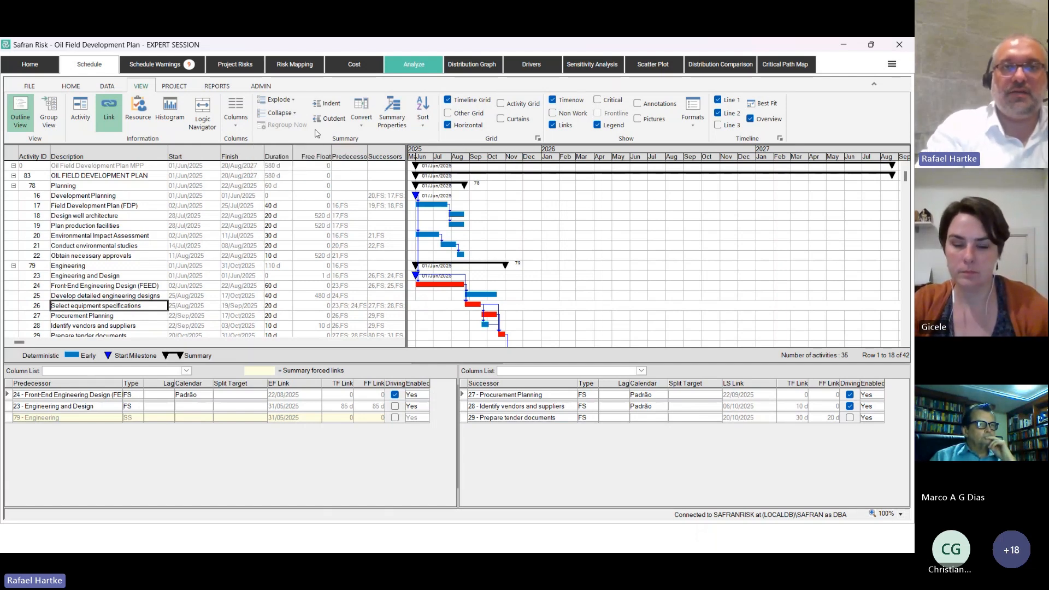
{"action": "left_click", "coordinate": [272, 67]}
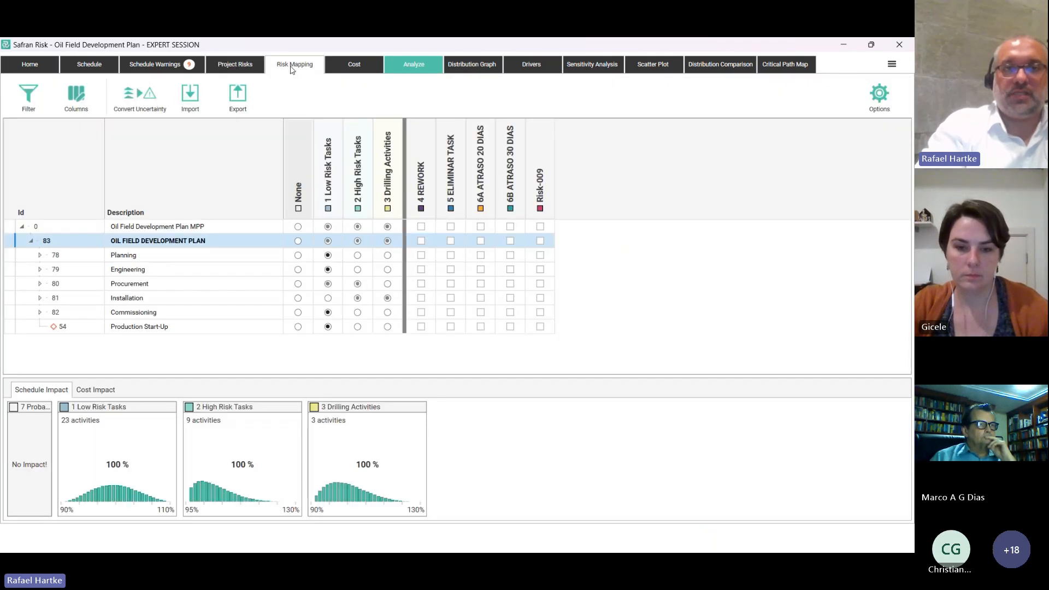
{"action": "left_click", "coordinate": [39, 284]}
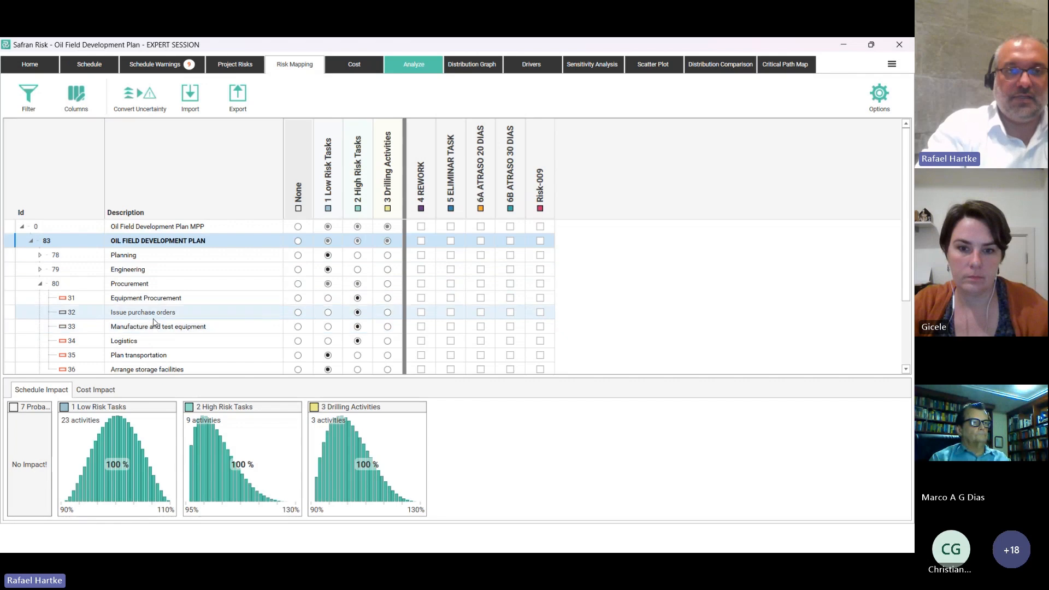
{"action": "left_click", "coordinate": [40, 285]}
{"action": "left_click", "coordinate": [39, 269]}
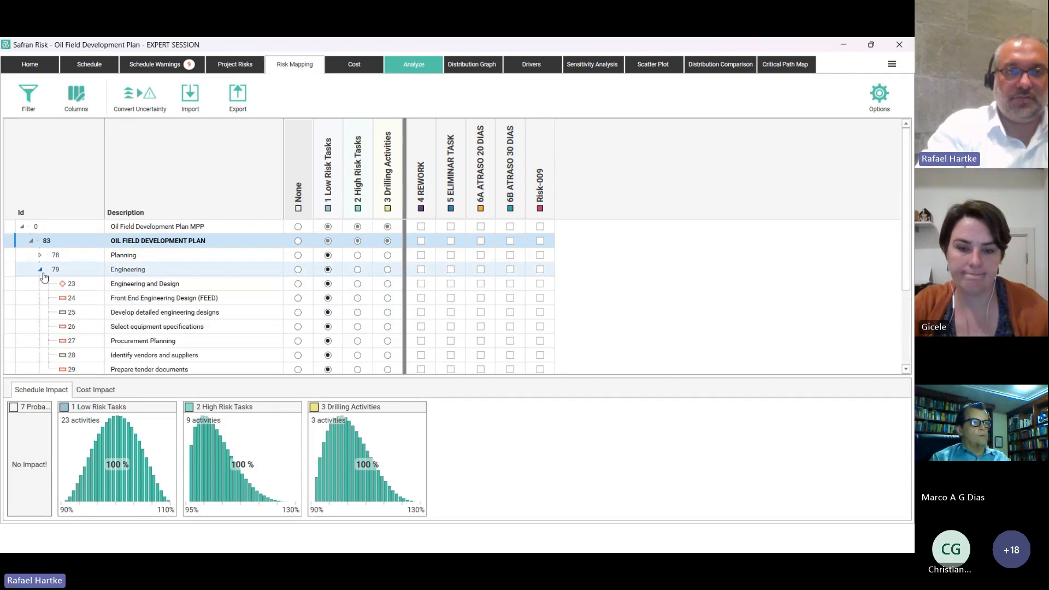
{"action": "left_click", "coordinate": [186, 329]}
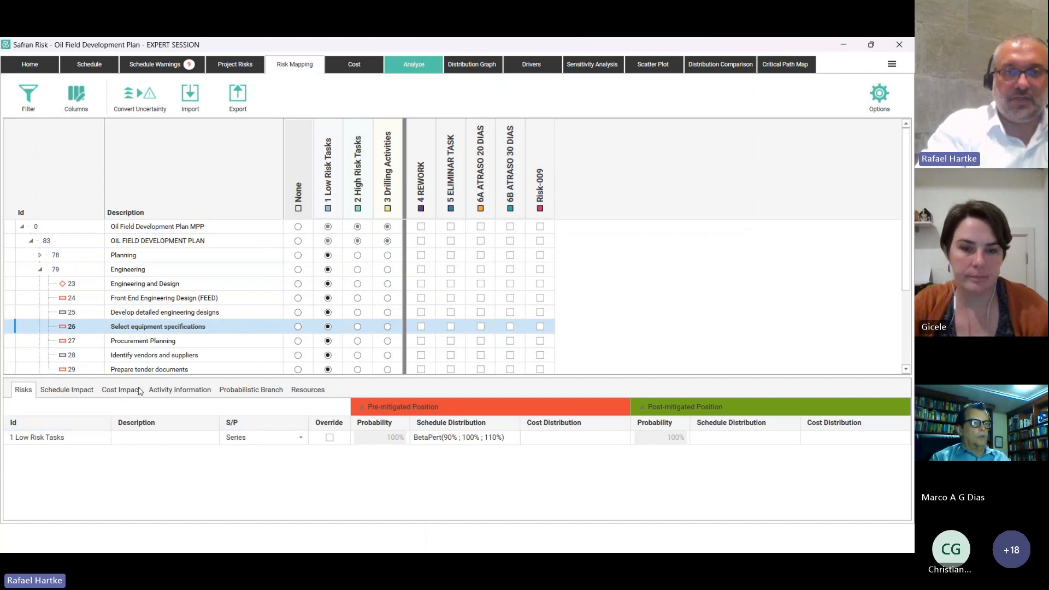
Look through the schedule impact, cost impact, activity information and resources of activity 26, ending on its probabilistic branch settings.
{"action": "left_click", "coordinate": [52, 389]}
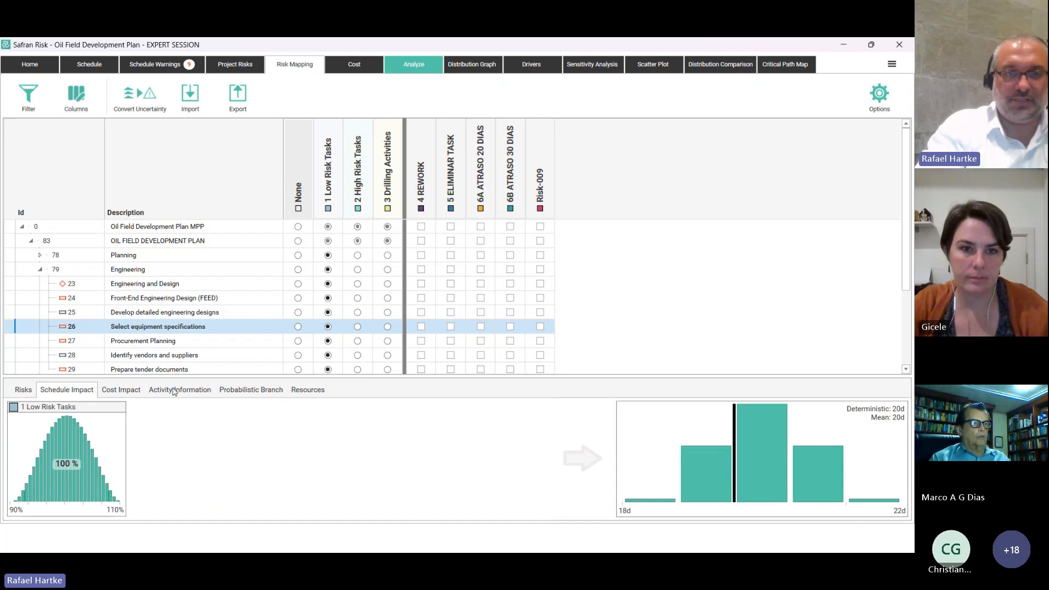
{"action": "left_click", "coordinate": [124, 393]}
{"action": "left_click", "coordinate": [212, 391]}
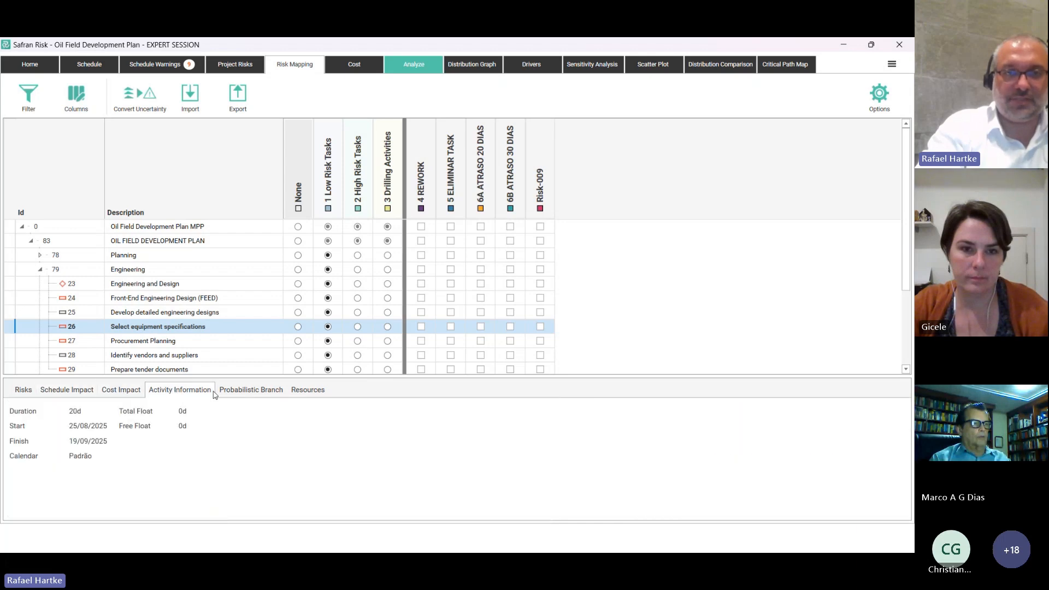
{"action": "left_click", "coordinate": [254, 391]}
{"action": "left_click", "coordinate": [300, 390]}
{"action": "left_click", "coordinate": [249, 391]}
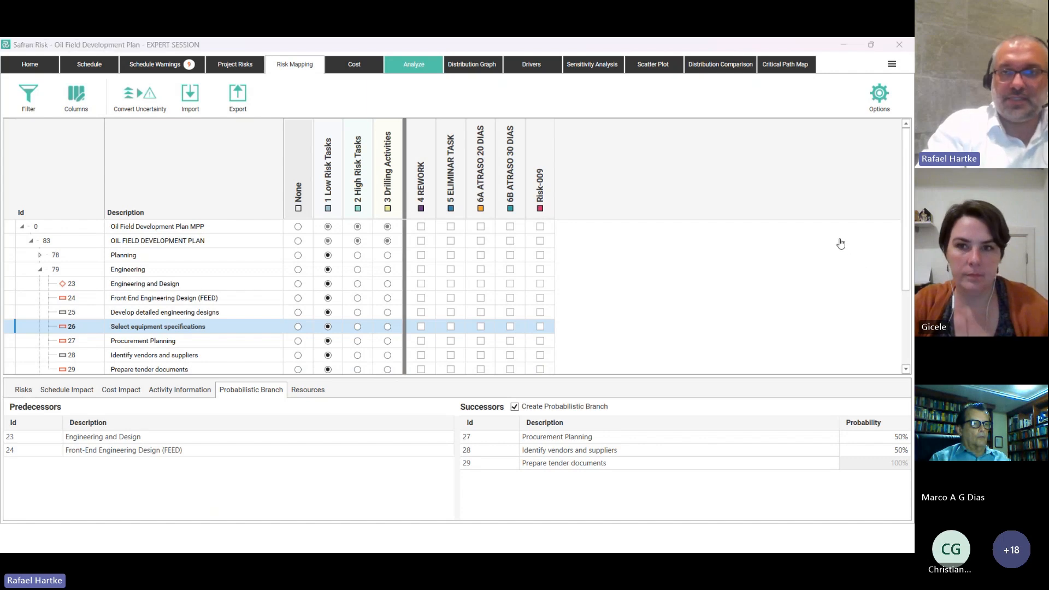
Examine the probabilistic branch option of activity 26 and the probabilities of its successors 27 Procurement Planning and 28 Identify vendors and suppliers.
{"action": "left_click", "coordinate": [515, 408]}
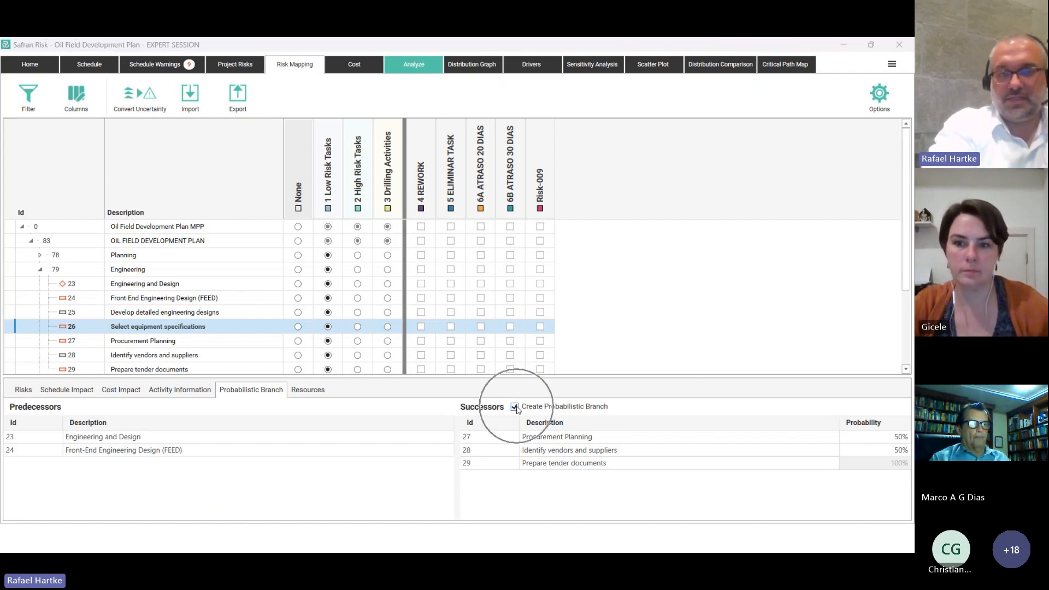
{"action": "left_click", "coordinate": [872, 440]}
{"action": "left_click", "coordinate": [870, 446]}
{"action": "left_click", "coordinate": [869, 440]}
{"action": "left_click", "coordinate": [868, 452]}
{"action": "left_click", "coordinate": [868, 440]}
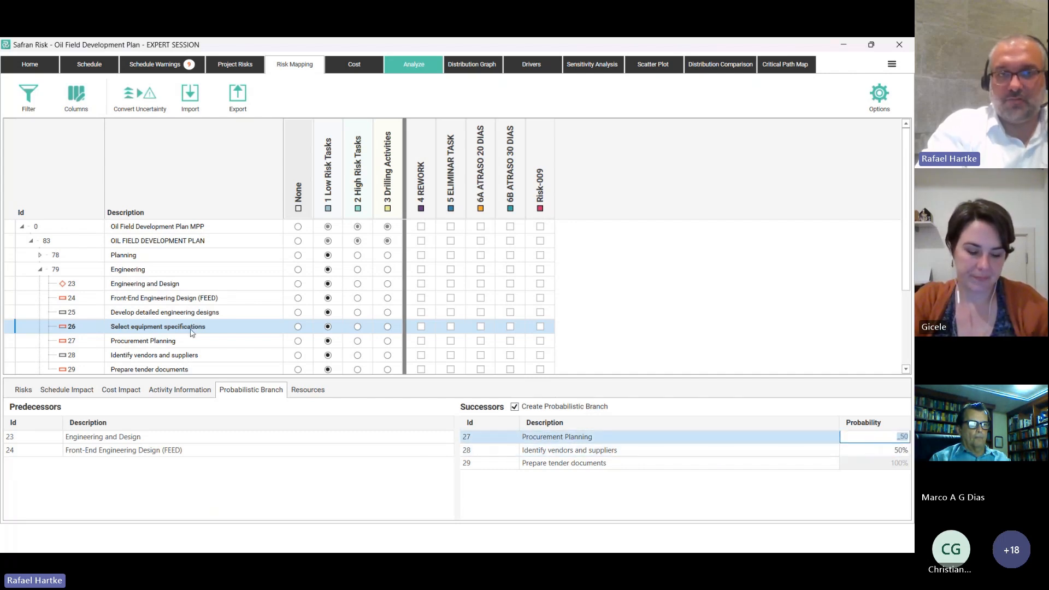
{"action": "left_click", "coordinate": [572, 437]}
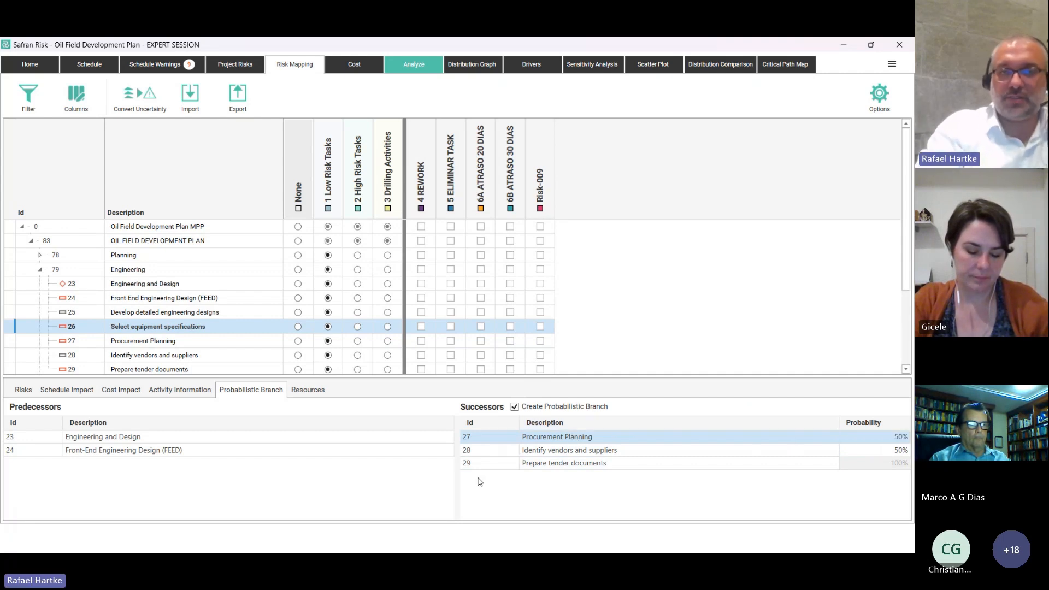
{"action": "left_click", "coordinate": [541, 452]}
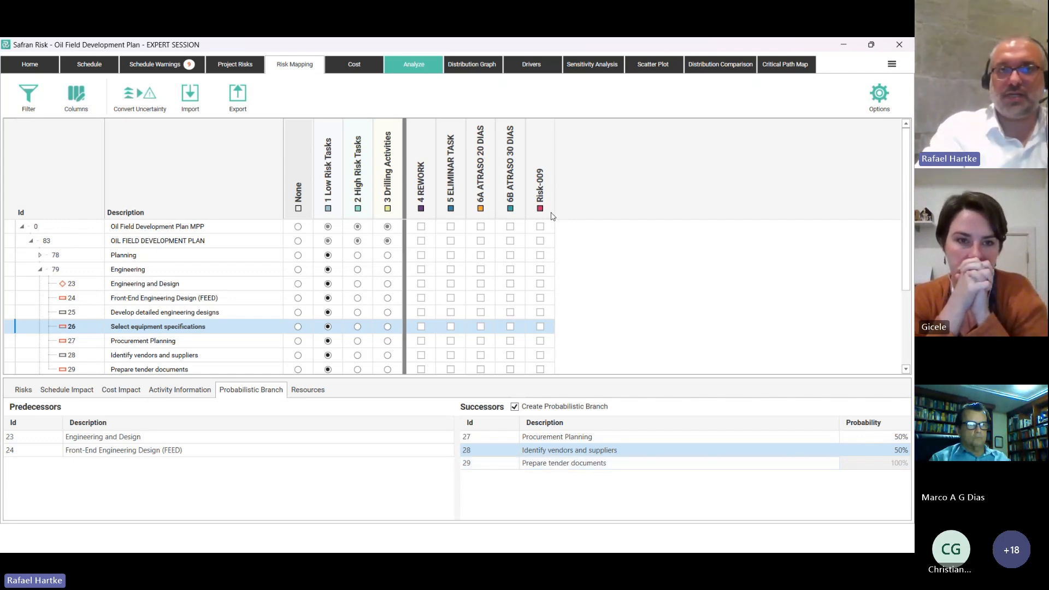
Include only risks 1, 2, 3, 5 ELIMINAR TASK and 7 Probabilistic branching in the analysis and enable stepping through the iterations.
{"action": "left_click", "coordinate": [407, 66]}
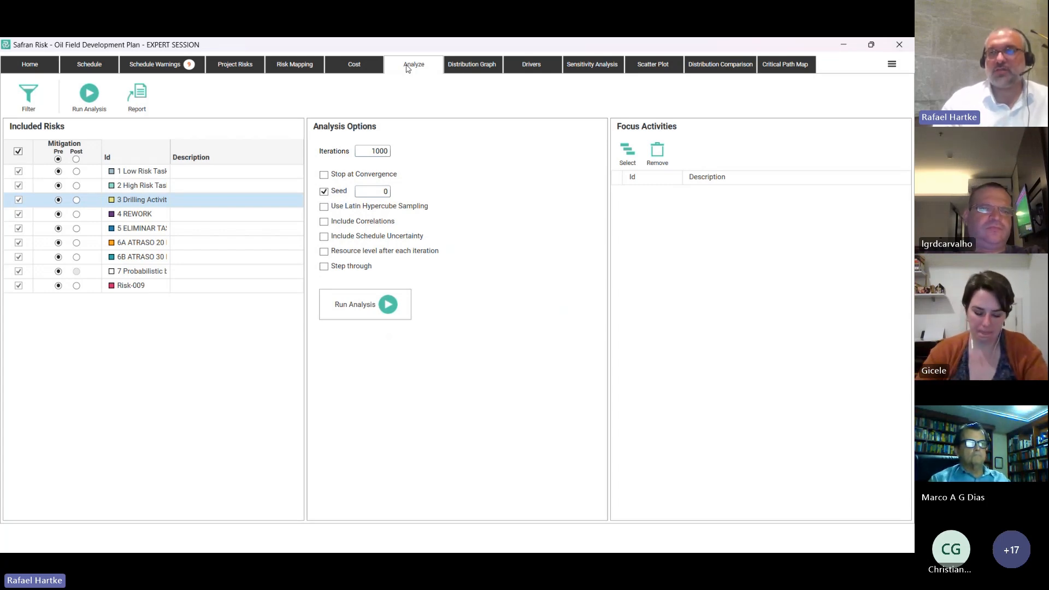
{"action": "left_click", "coordinate": [19, 153]}
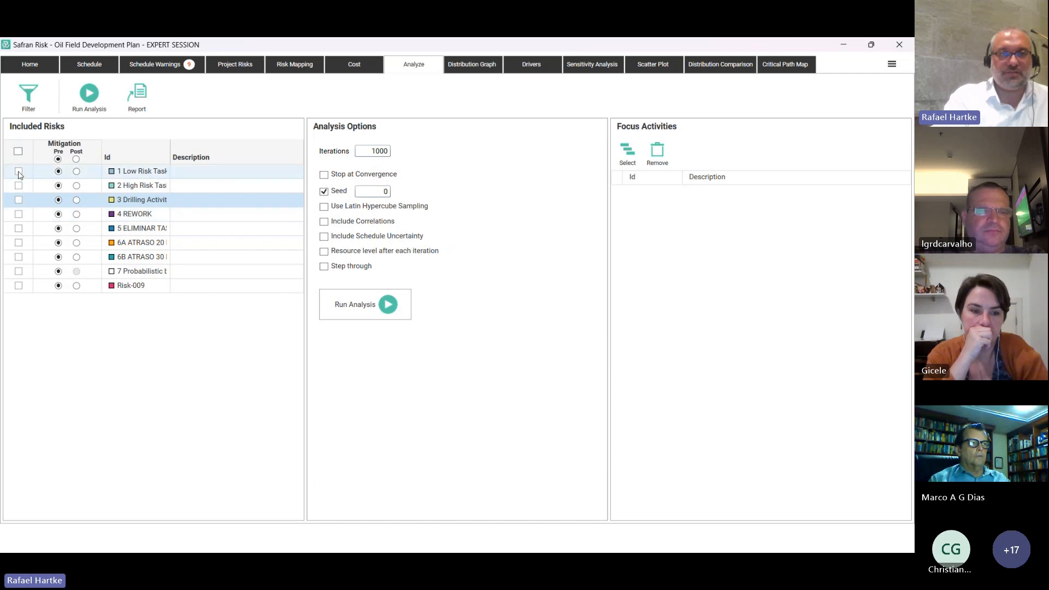
{"action": "left_click", "coordinate": [18, 173]}
{"action": "left_click", "coordinate": [19, 186]}
{"action": "left_click", "coordinate": [19, 200]}
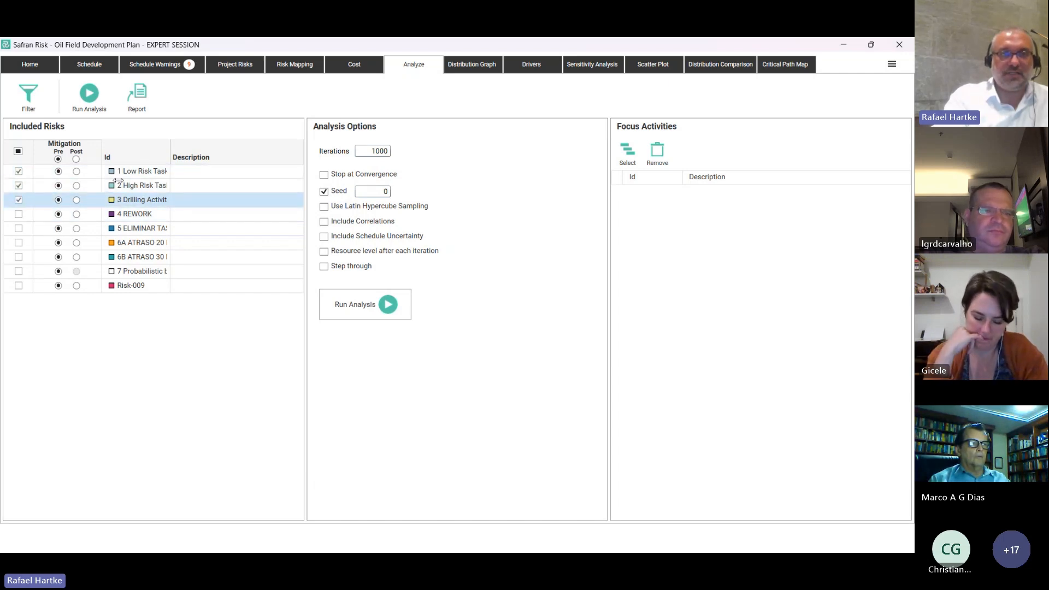
{"action": "left_click", "coordinate": [19, 272]}
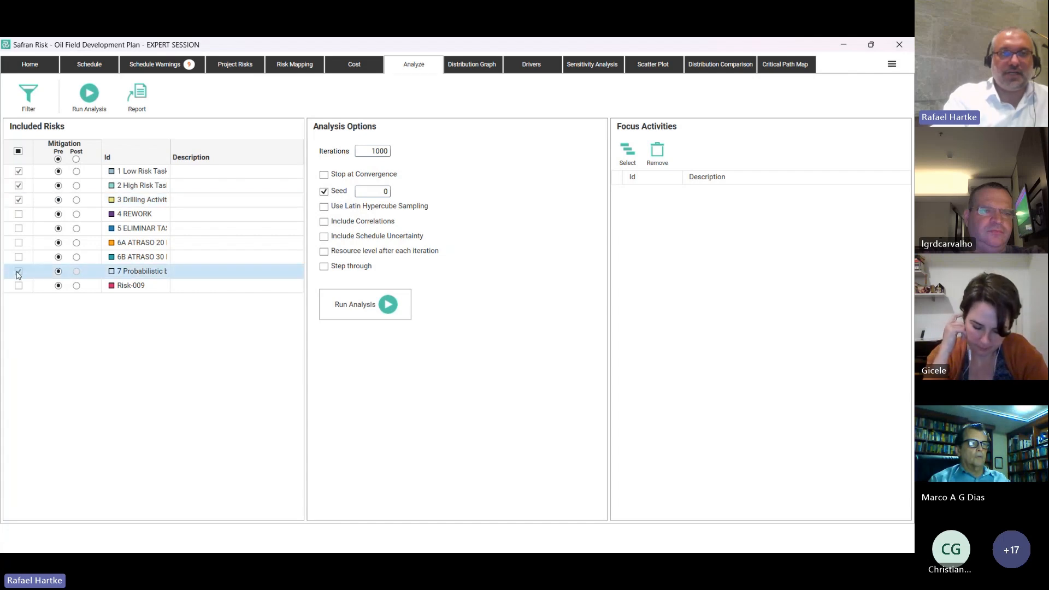
{"action": "left_click", "coordinate": [18, 228]}
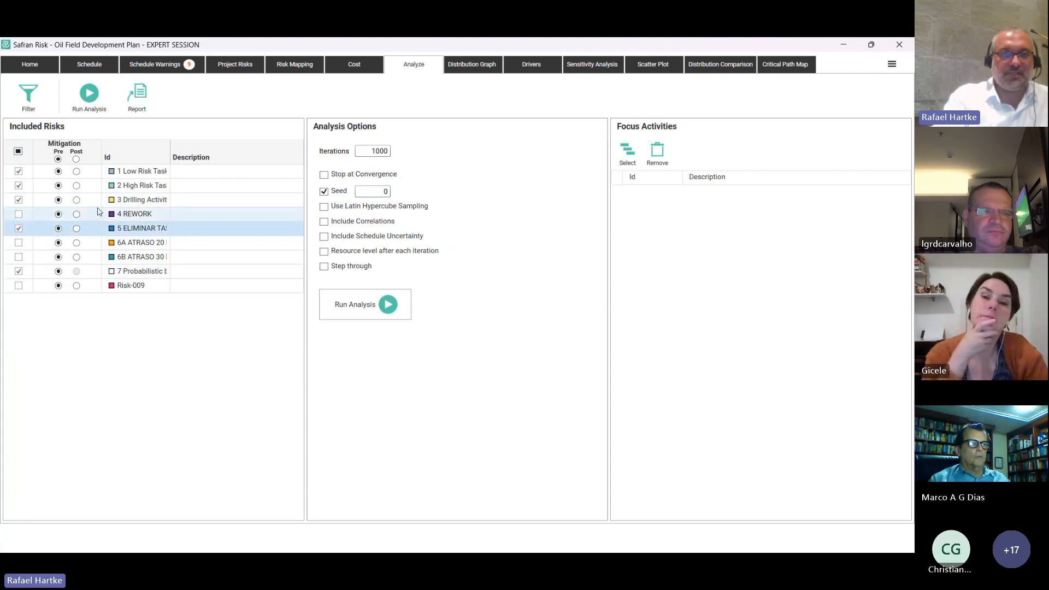
{"action": "left_click_drag", "start_coordinate": [170, 155], "coordinate": [217, 155]}
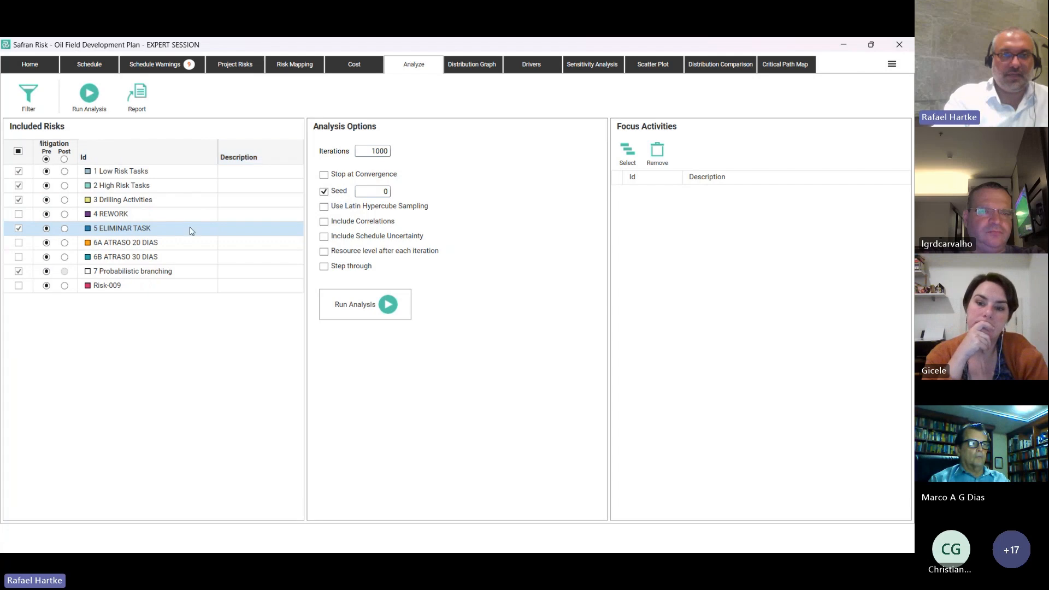
{"action": "left_click", "coordinate": [153, 272]}
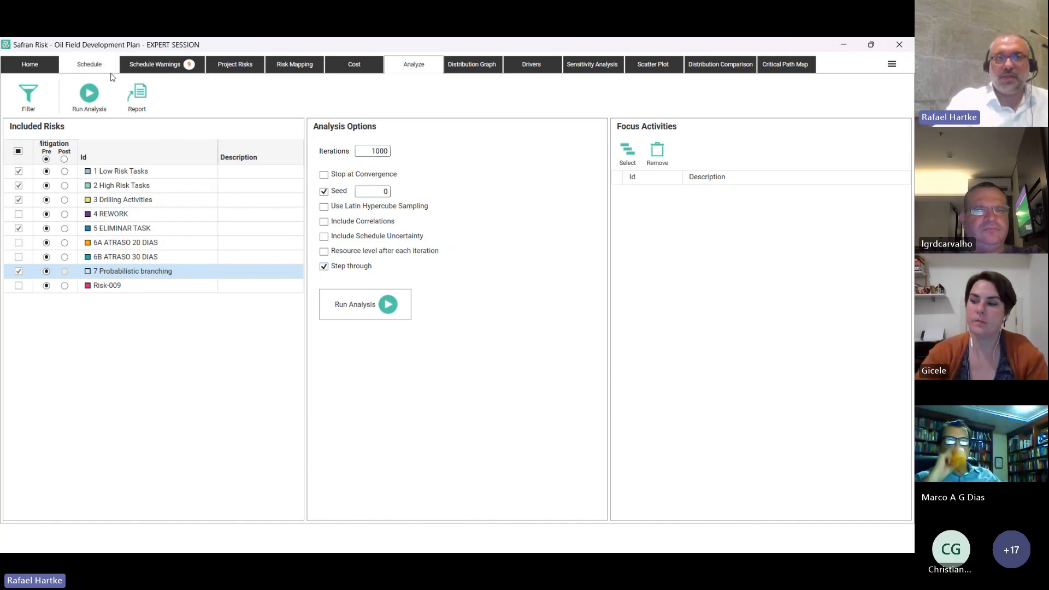
Map risk 5 ELIMINAR TASK to activity 23 Engineering and Design and check the mapping in the project risks.
{"action": "left_click", "coordinate": [89, 64]}
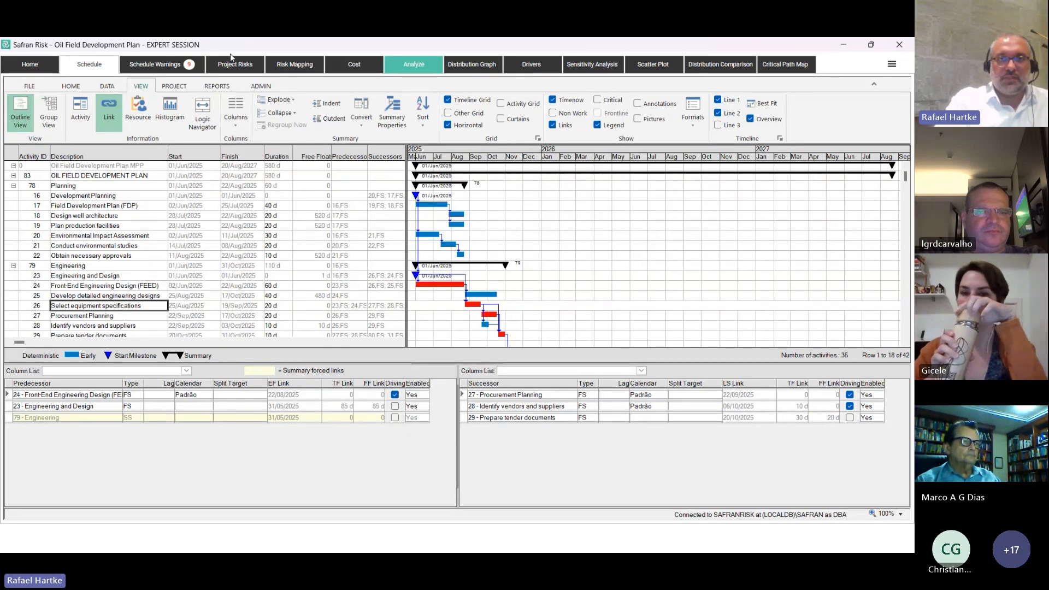
{"action": "left_click", "coordinate": [286, 70]}
{"action": "scroll", "coordinate": [327, 284], "scroll_direction": "down", "scroll_amount": 3}
{"action": "scroll", "coordinate": [327, 284], "scroll_direction": "up", "scroll_amount": 3}
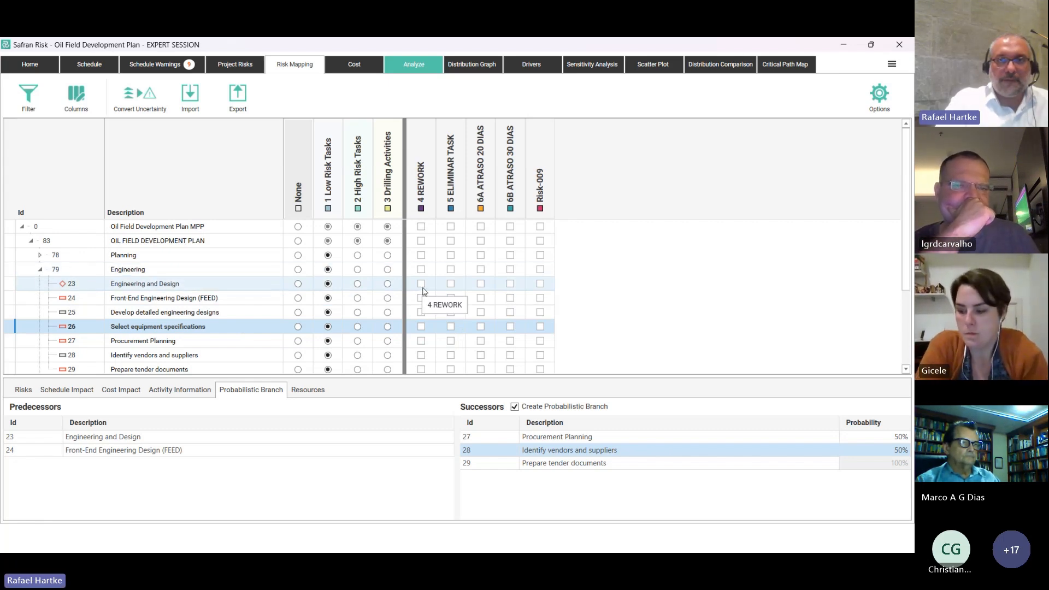
{"action": "left_click", "coordinate": [234, 299]}
{"action": "left_click", "coordinate": [226, 288]}
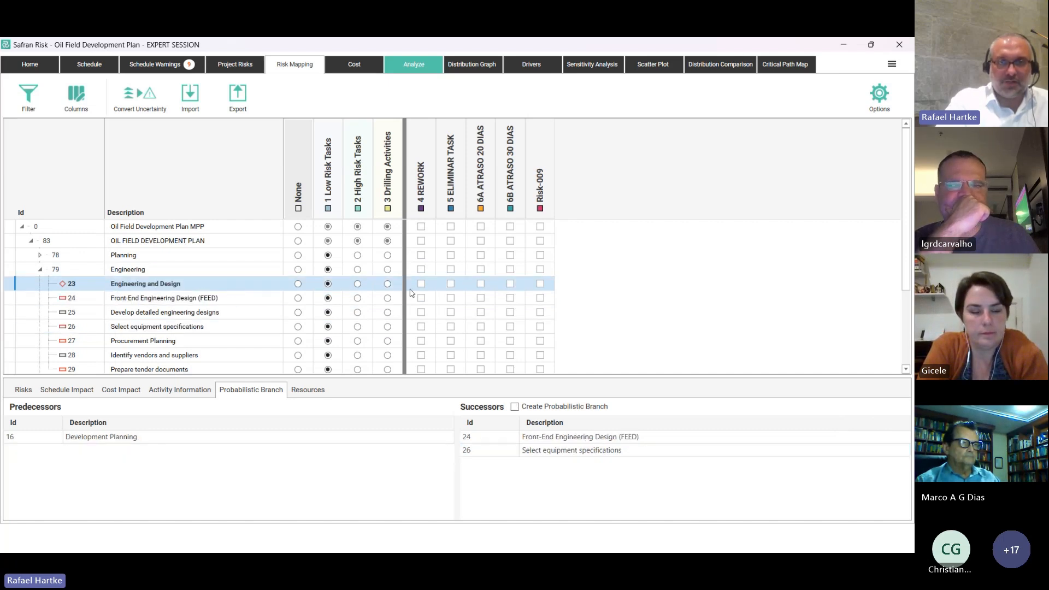
{"action": "left_click", "coordinate": [451, 284]}
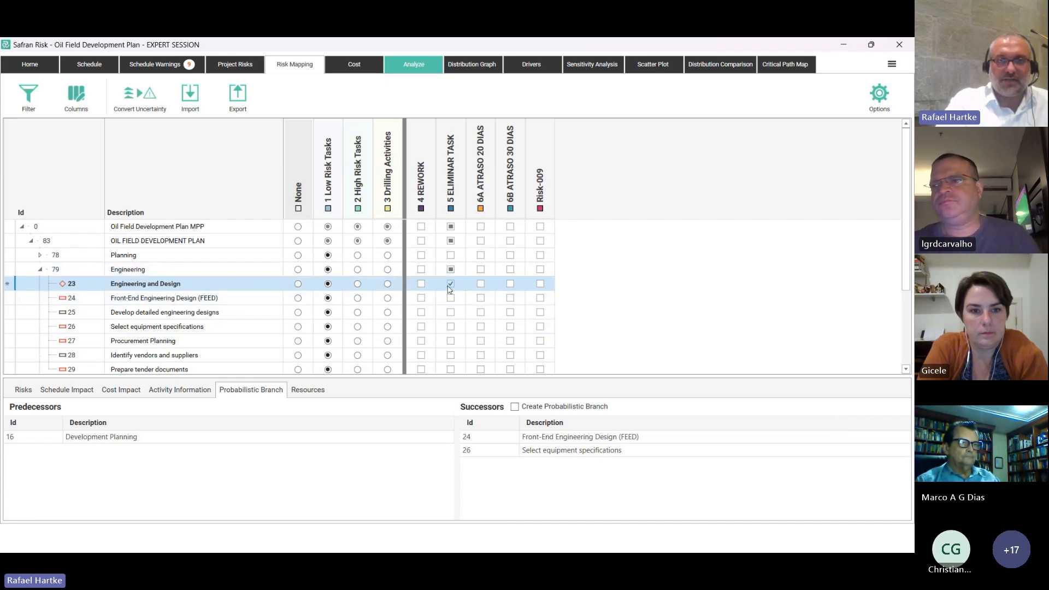
{"action": "left_click", "coordinate": [259, 66]}
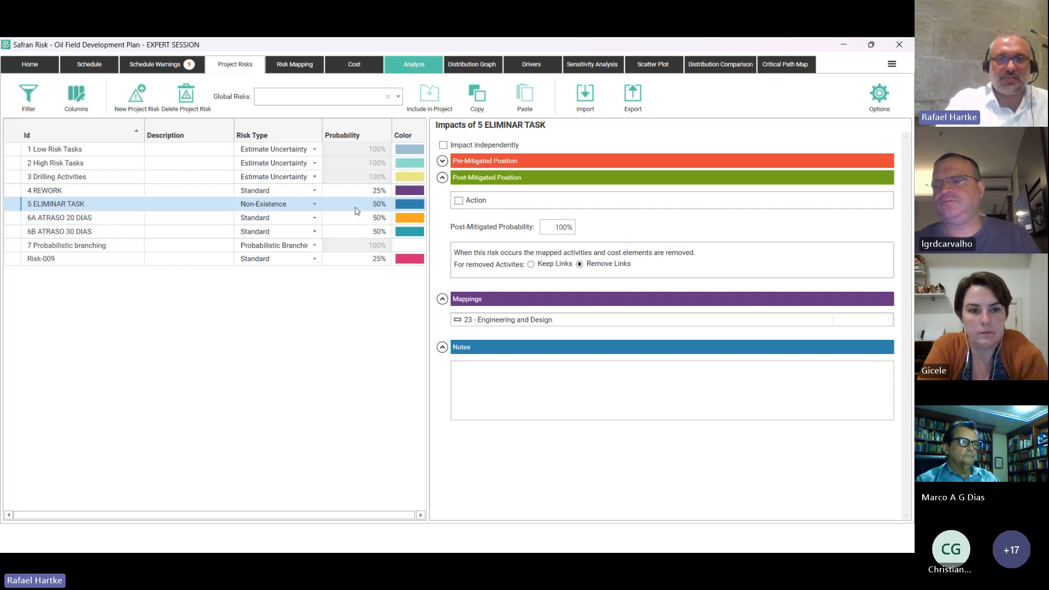
Run the stepped risk analysis and inspect activities 26, 27 and 28 in iteration 1, keeping the progress dialog clear of their bars.
{"action": "left_click", "coordinate": [407, 71]}
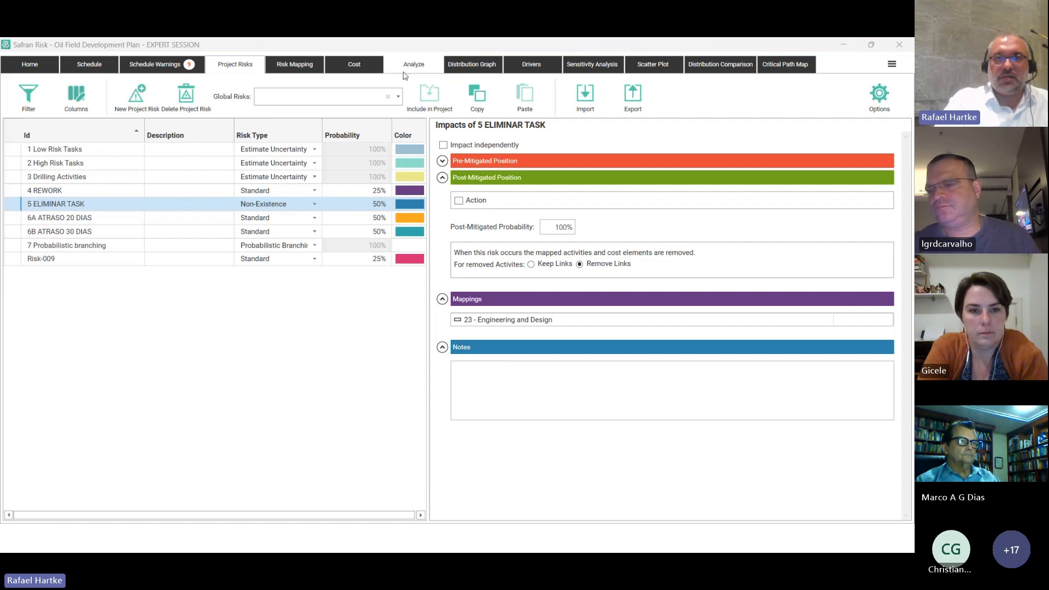
{"action": "left_click", "coordinate": [370, 302]}
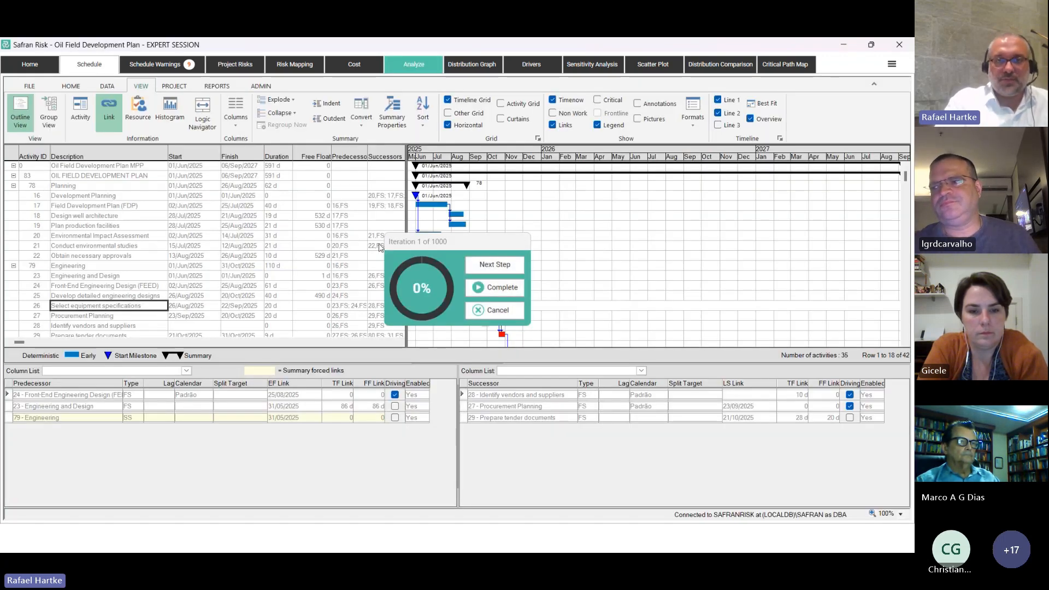
{"action": "left_click_drag", "start_coordinate": [418, 244], "coordinate": [370, 354]}
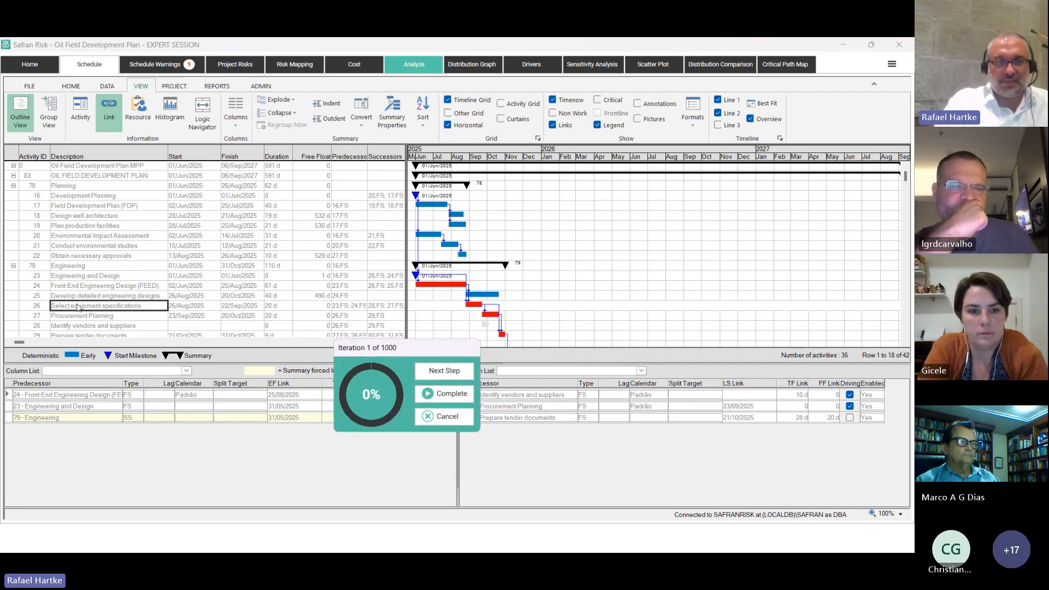
{"action": "left_click_drag", "start_coordinate": [388, 359], "coordinate": [584, 294]}
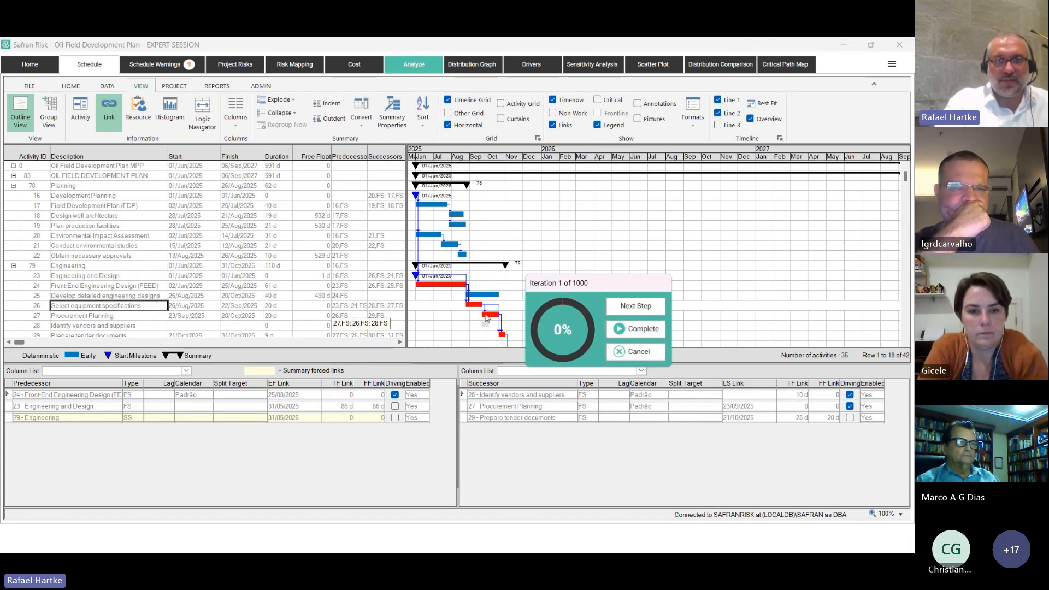
{"action": "left_click", "coordinate": [487, 319]}
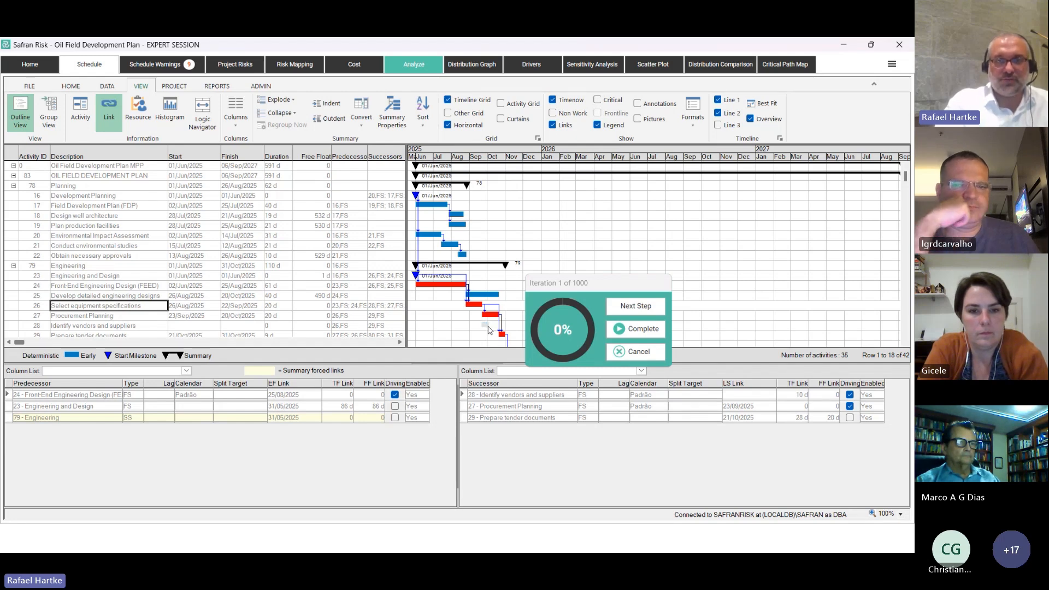
Advance the simulation to iterations 2 and 3, comparing activities 27 Procurement Planning and 28 Identify vendors and suppliers.
{"action": "left_click", "coordinate": [634, 307]}
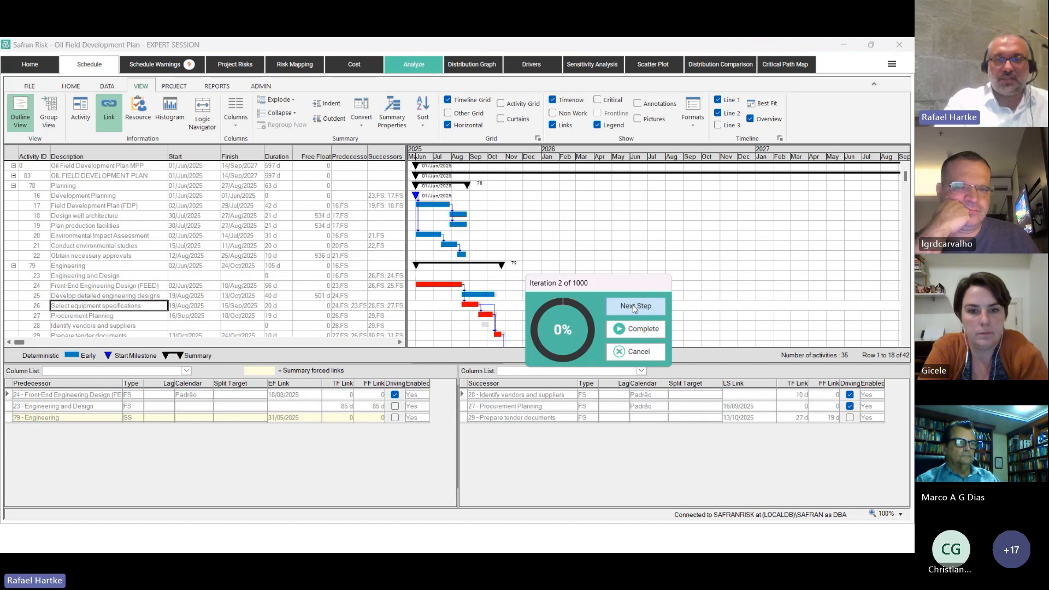
{"action": "left_click", "coordinate": [432, 328]}
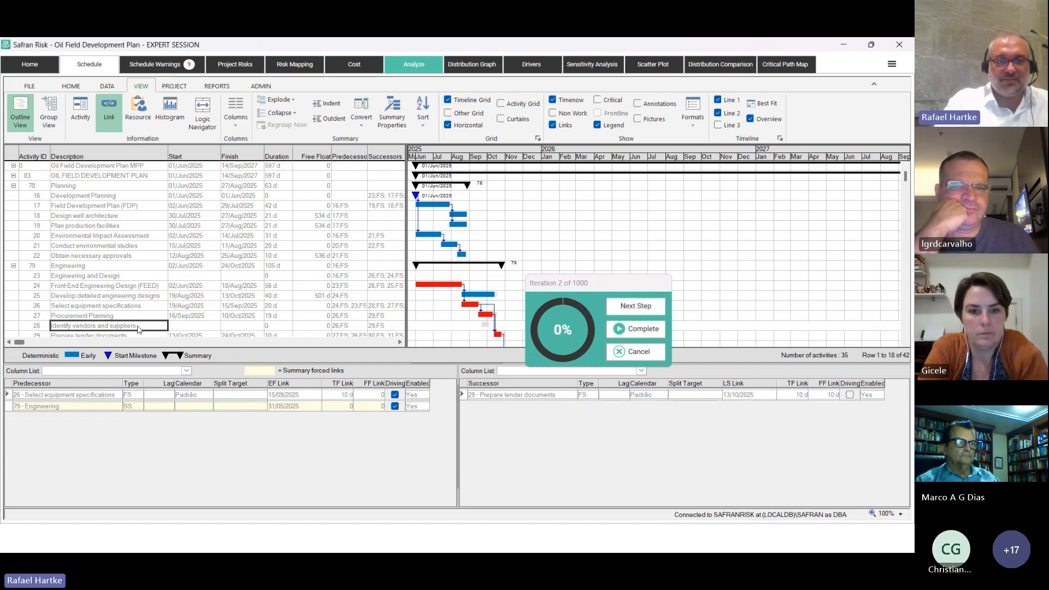
{"action": "left_click", "coordinate": [636, 309]}
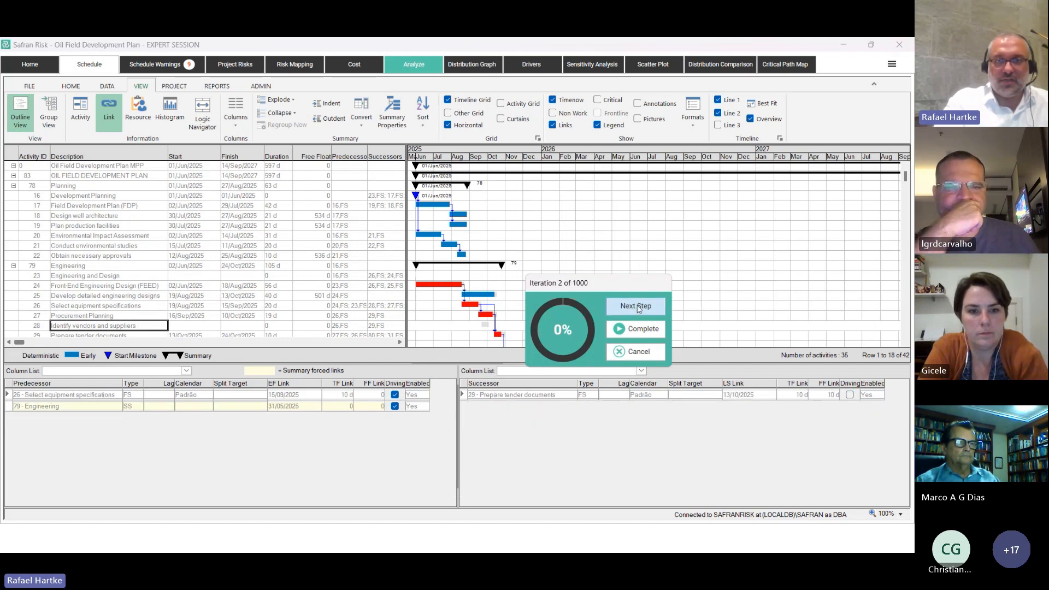
{"action": "left_click", "coordinate": [150, 317]}
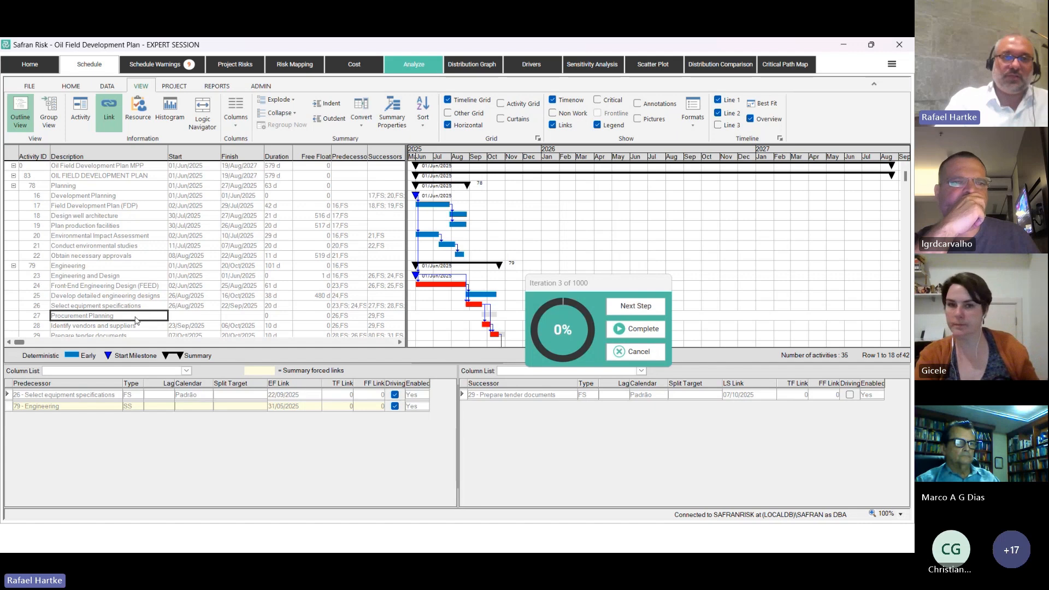
{"action": "left_click", "coordinate": [134, 326]}
{"action": "left_click", "coordinate": [128, 316]}
{"action": "left_click", "coordinate": [128, 324]}
{"action": "left_click", "coordinate": [128, 316]}
Continue stepping the simulation one iteration at a time up to iteration 9.
{"action": "left_click", "coordinate": [632, 307]}
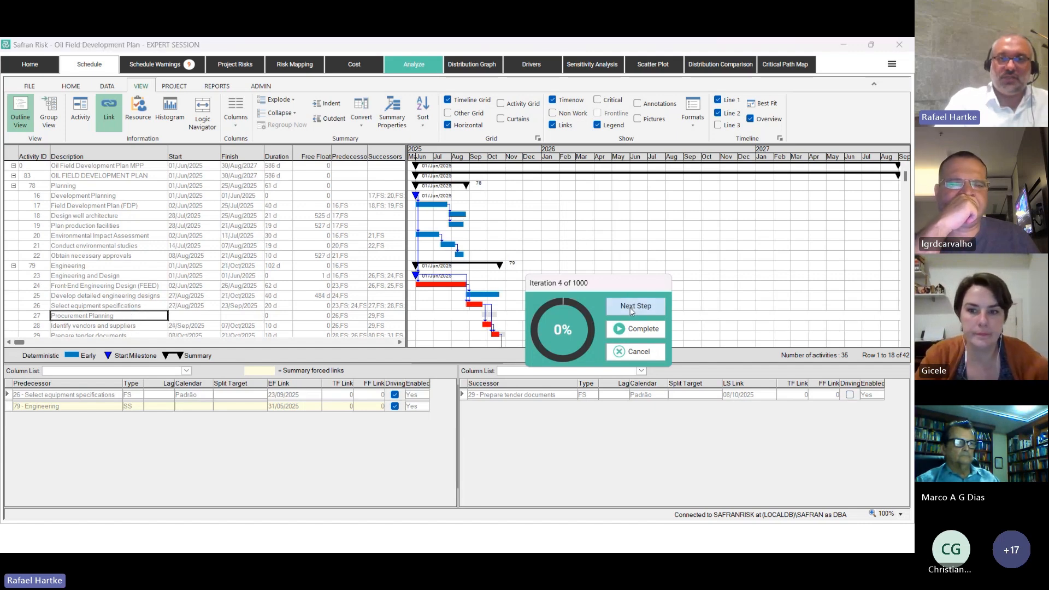
{"action": "left_click", "coordinate": [632, 310]}
{"action": "left_click", "coordinate": [632, 309]}
{"action": "left_click", "coordinate": [632, 309]}
{"action": "left_click", "coordinate": [633, 309]}
{"action": "left_click", "coordinate": [632, 309]}
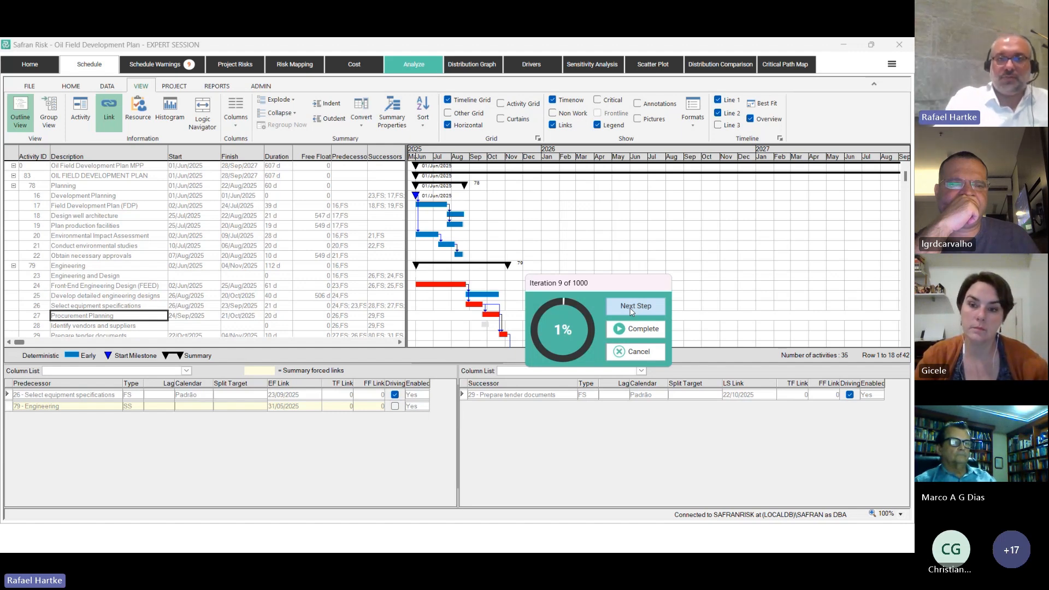
Advance the simulation from iteration 9 to iteration 14, examining the free float and duration of activity 23 Engineering and Design.
{"action": "left_click", "coordinate": [90, 279]}
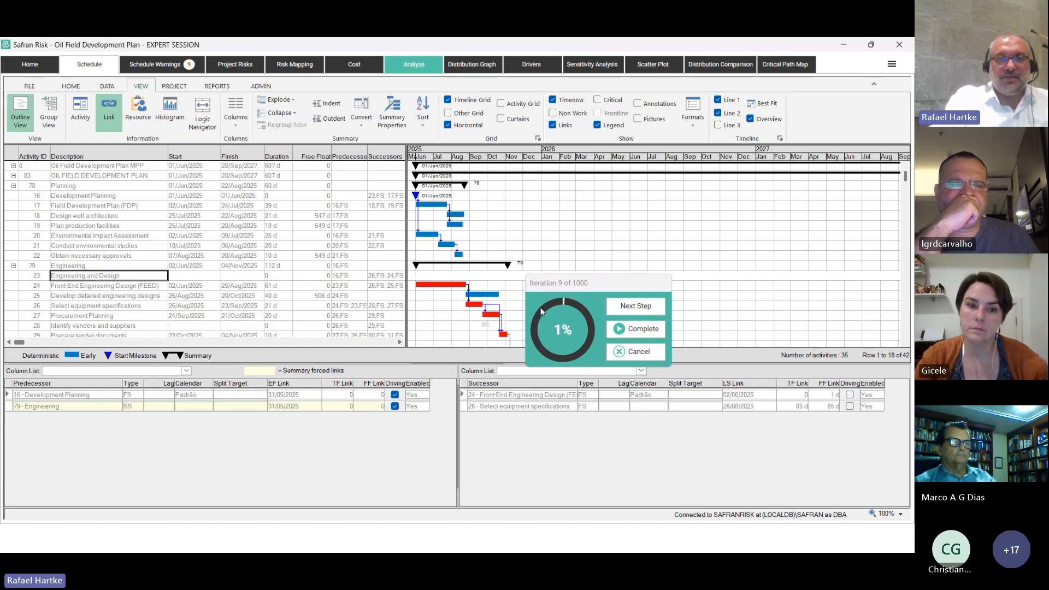
{"action": "left_click", "coordinate": [619, 305]}
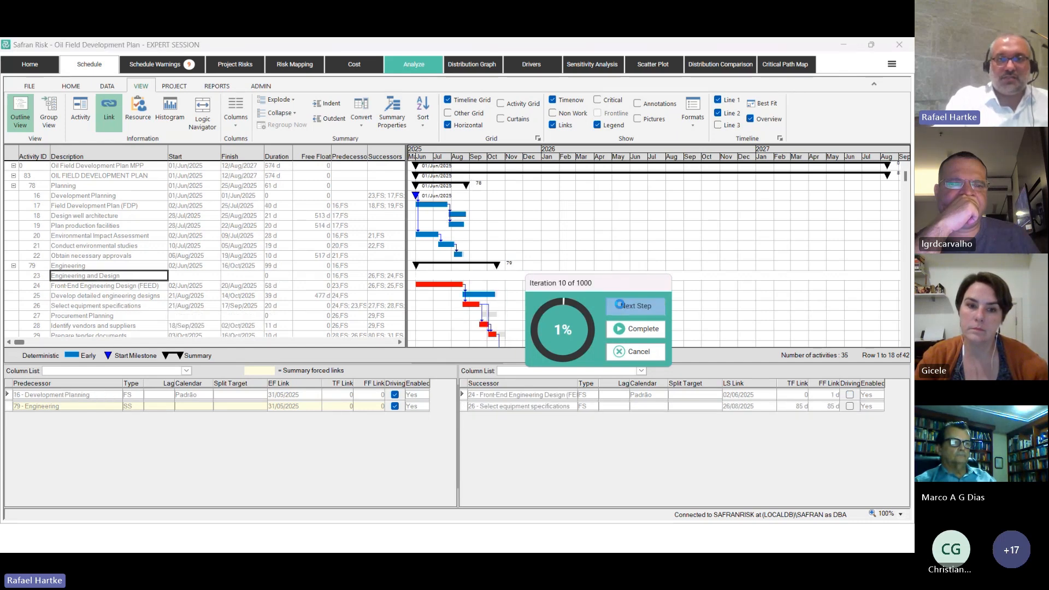
{"action": "left_click", "coordinate": [622, 308]}
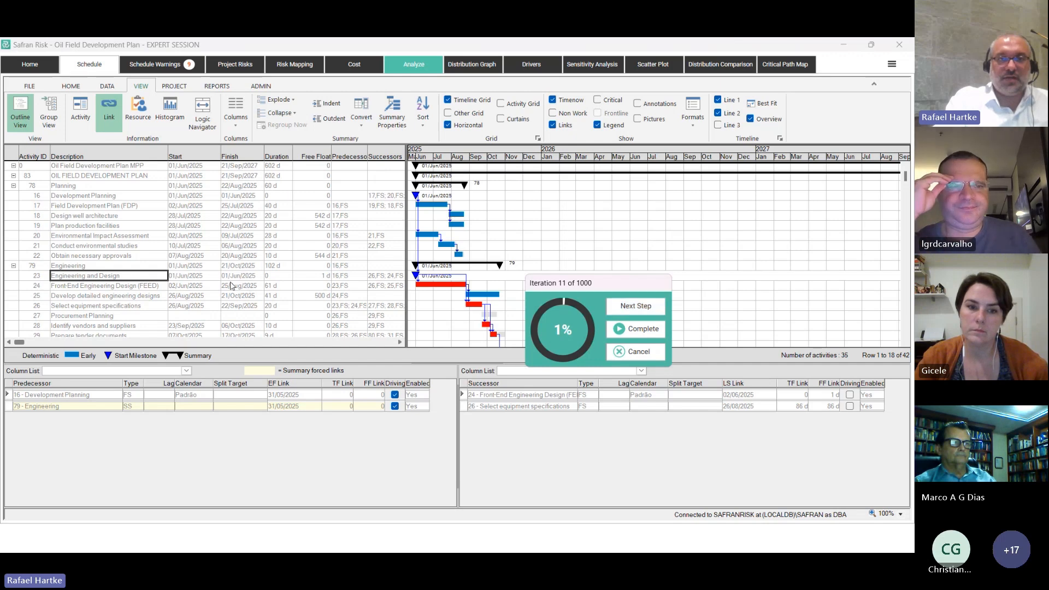
{"action": "left_click", "coordinate": [627, 307]}
{"action": "left_click", "coordinate": [628, 309]}
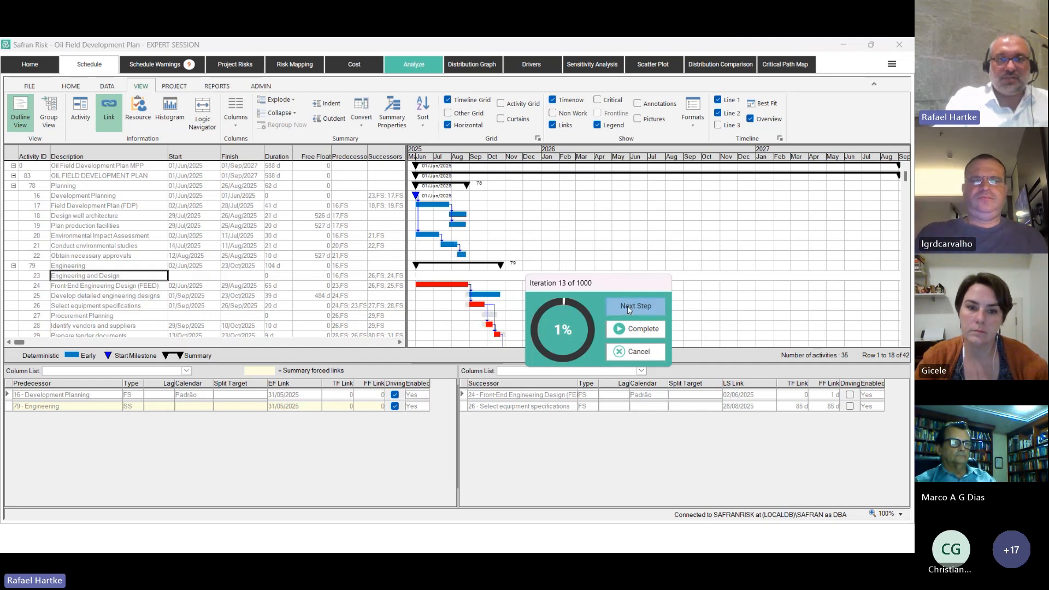
{"action": "left_click", "coordinate": [629, 308]}
{"action": "left_click", "coordinate": [320, 278]}
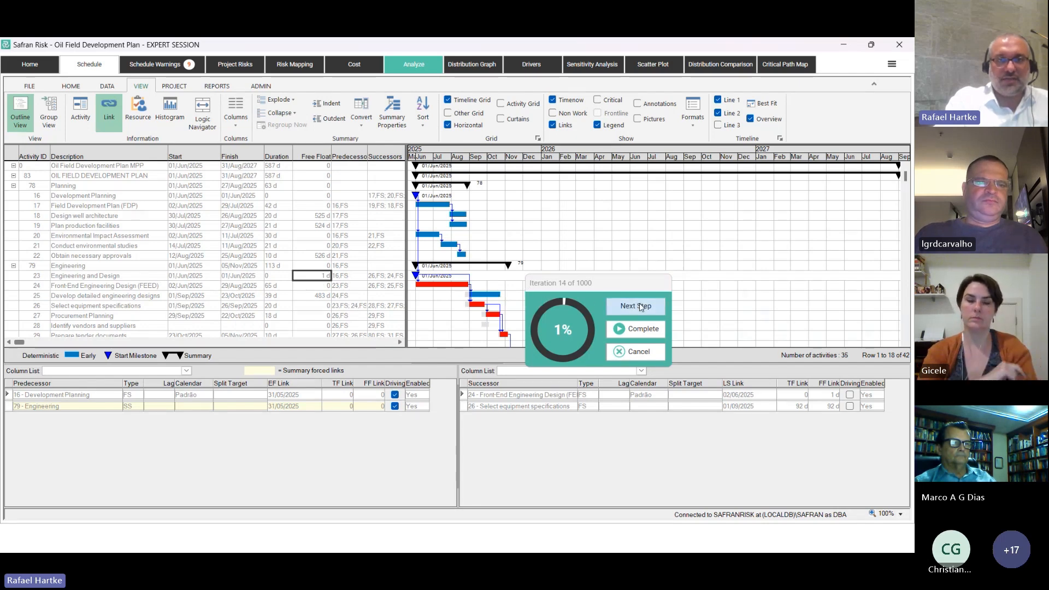
{"action": "left_click", "coordinate": [279, 275]}
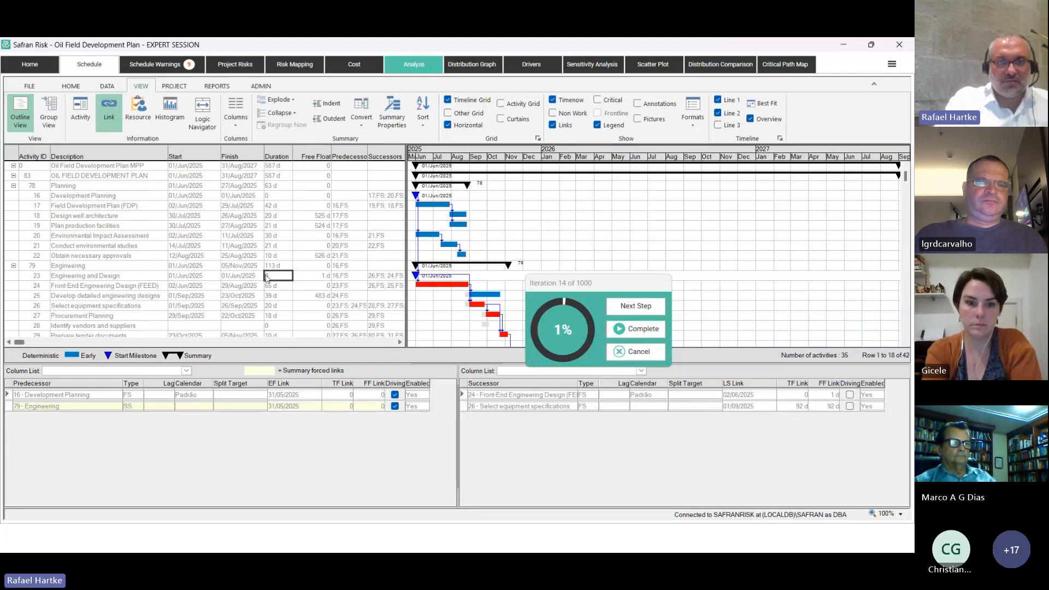
Step the simulation on to iteration 19 and cancel the analysis run.
{"action": "left_click", "coordinate": [655, 309]}
{"action": "left_click", "coordinate": [655, 307]}
{"action": "left_click", "coordinate": [655, 307]}
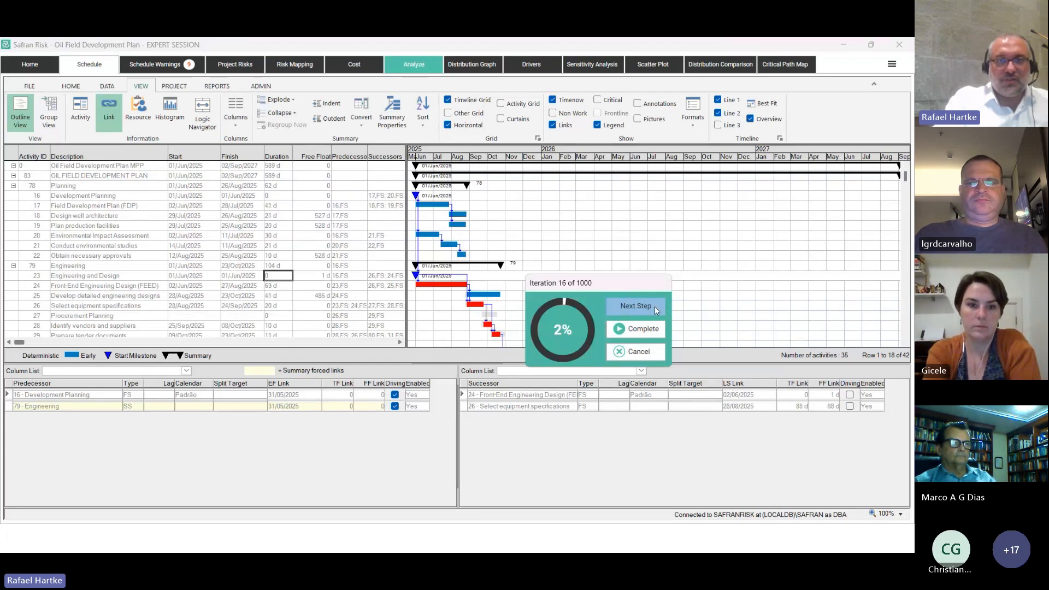
{"action": "left_click", "coordinate": [654, 307]}
{"action": "left_click", "coordinate": [655, 308]}
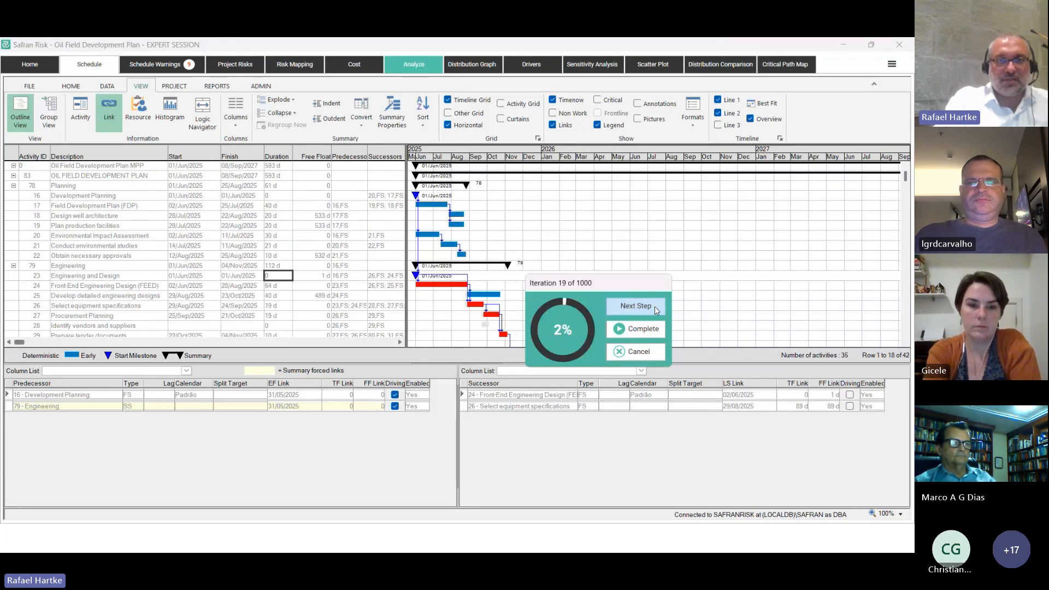
{"action": "left_click", "coordinate": [636, 352]}
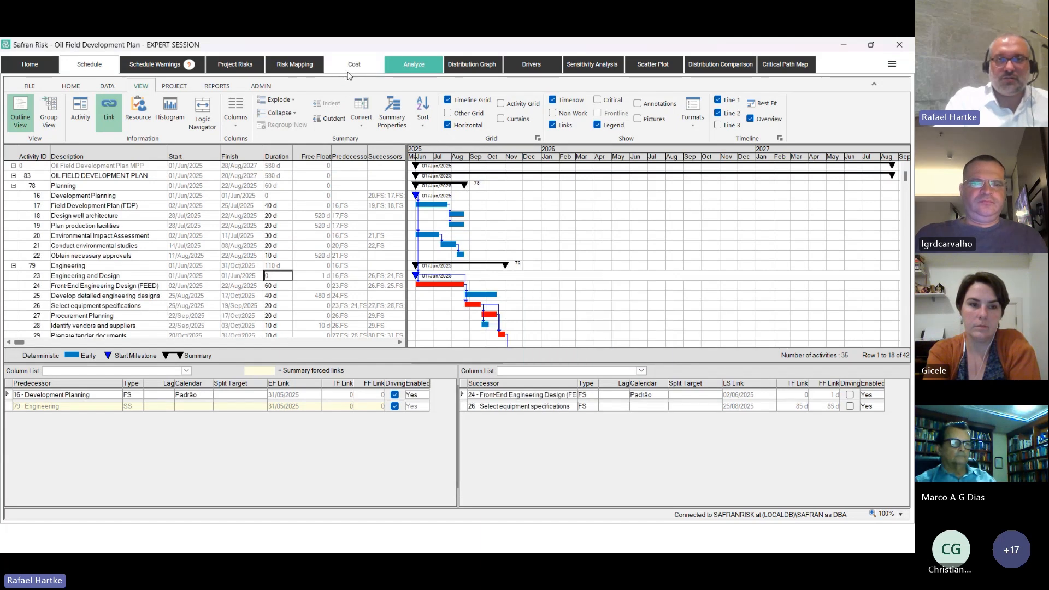
Move the mapping of risk 5 ELIMINAR TASK from activity 23 to activity 24 Front-End Engineering Design (FEED) and return to the schedule.
{"action": "left_click", "coordinate": [298, 65]}
{"action": "left_click", "coordinate": [151, 64]}
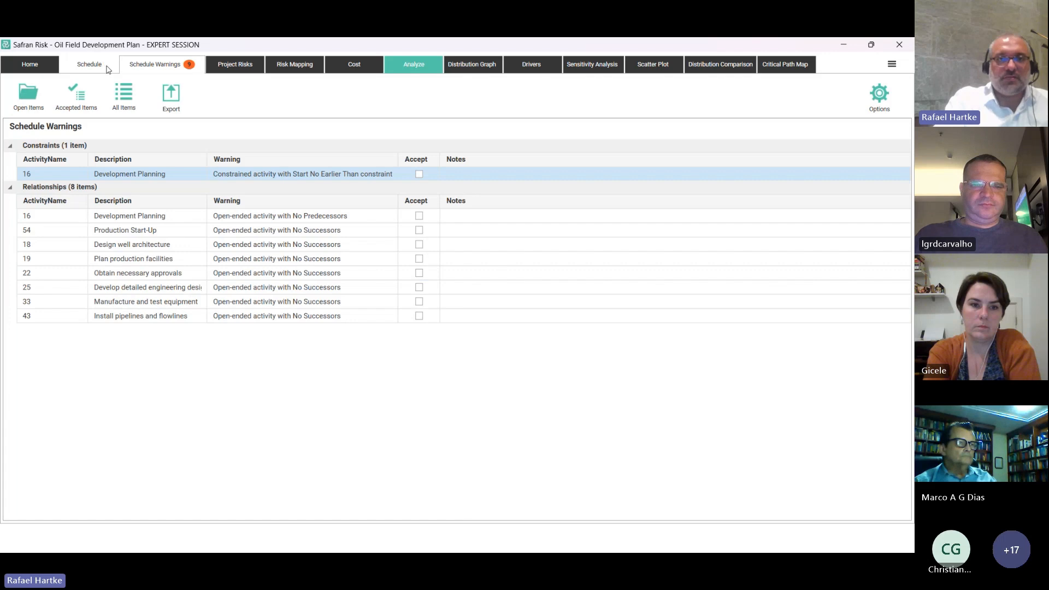
{"action": "left_click", "coordinate": [90, 65]}
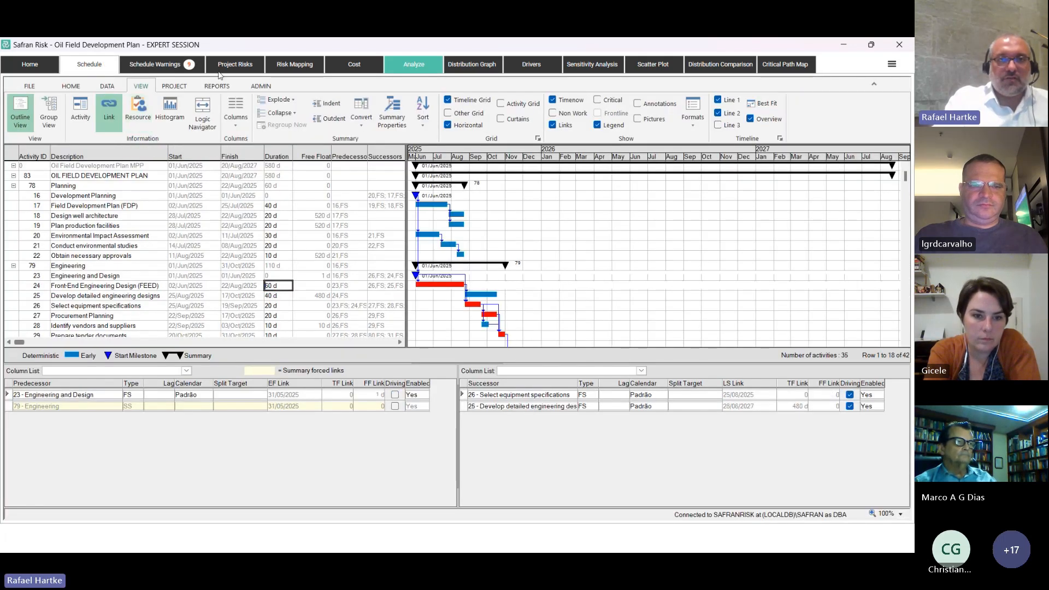
{"action": "left_click", "coordinate": [295, 65]}
{"action": "left_click", "coordinate": [451, 284]}
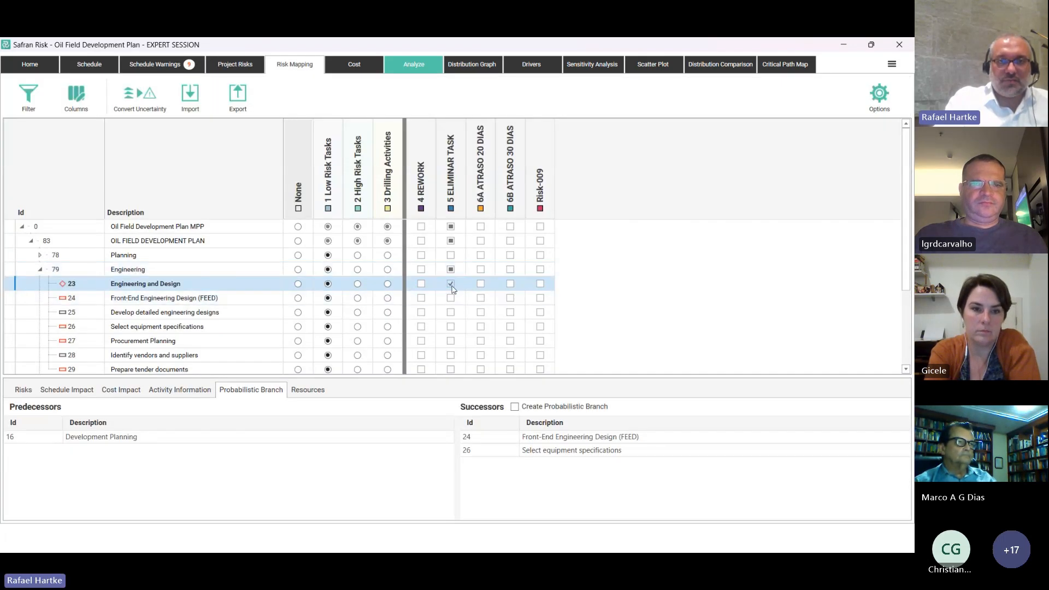
{"action": "left_click", "coordinate": [451, 298]}
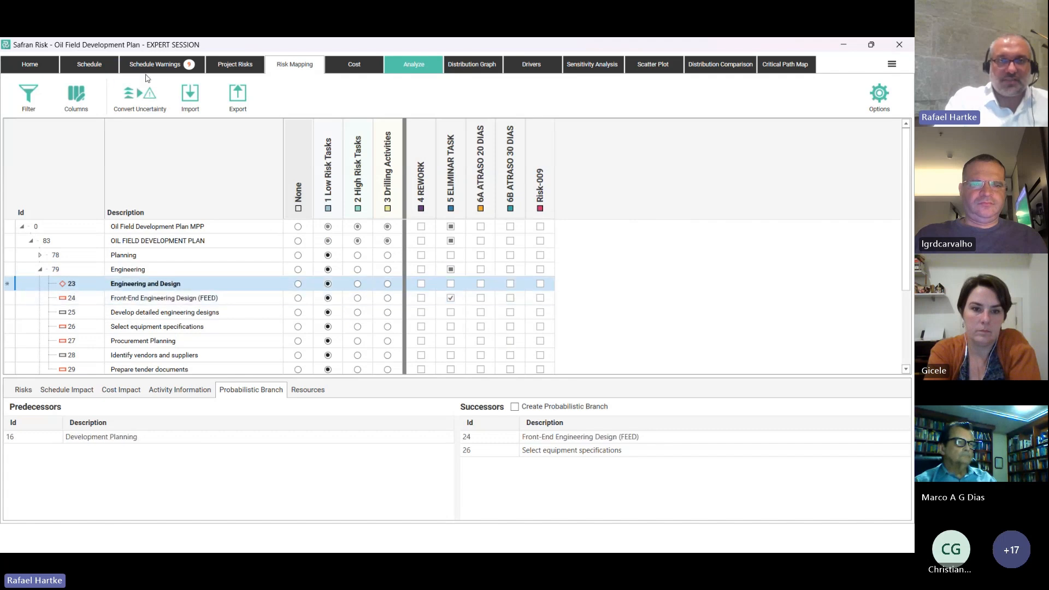
{"action": "left_click", "coordinate": [116, 65]}
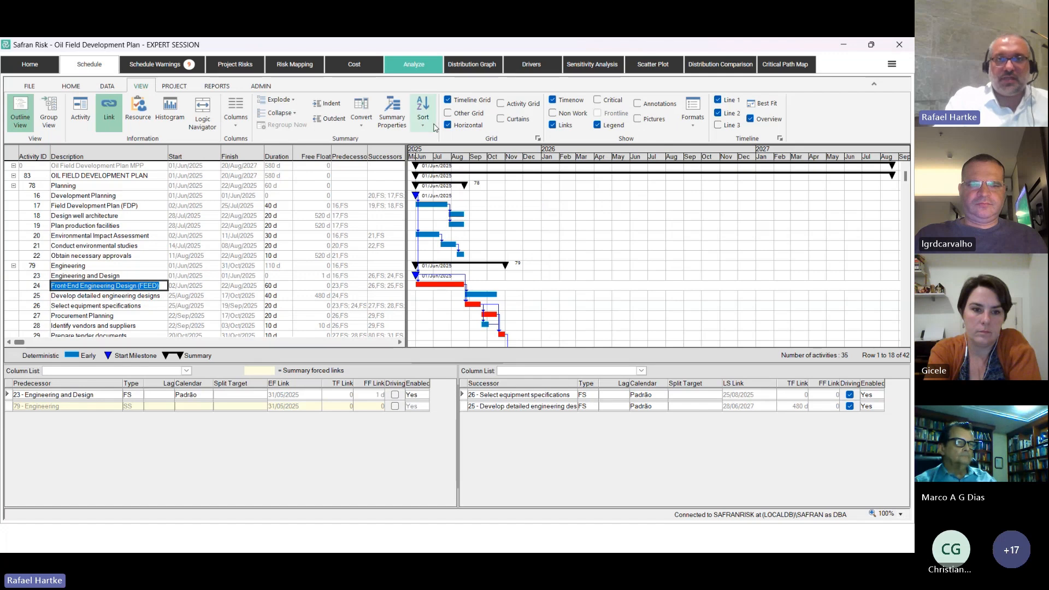
Run the stepped risk analysis and advance to iteration 6, examining how activity 24 and its successors change.
{"action": "left_click", "coordinate": [414, 64]}
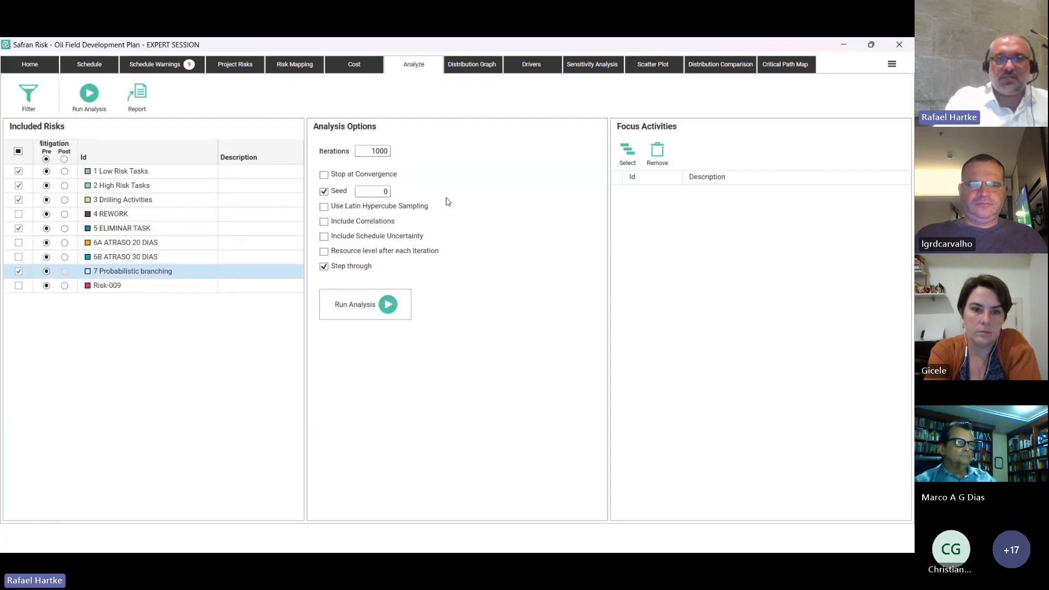
{"action": "left_click", "coordinate": [372, 302]}
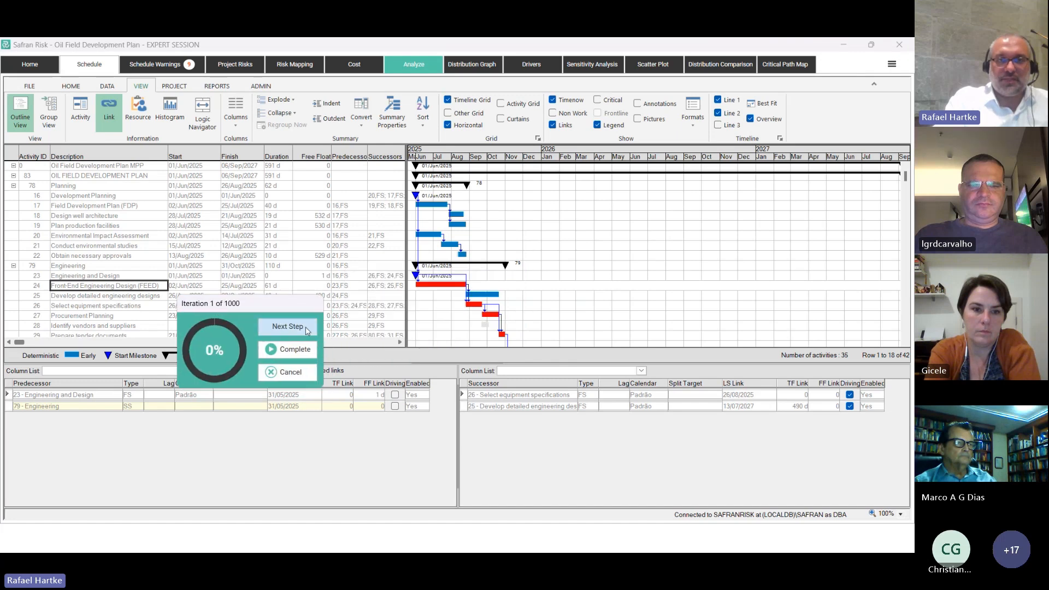
{"action": "left_click", "coordinate": [306, 328]}
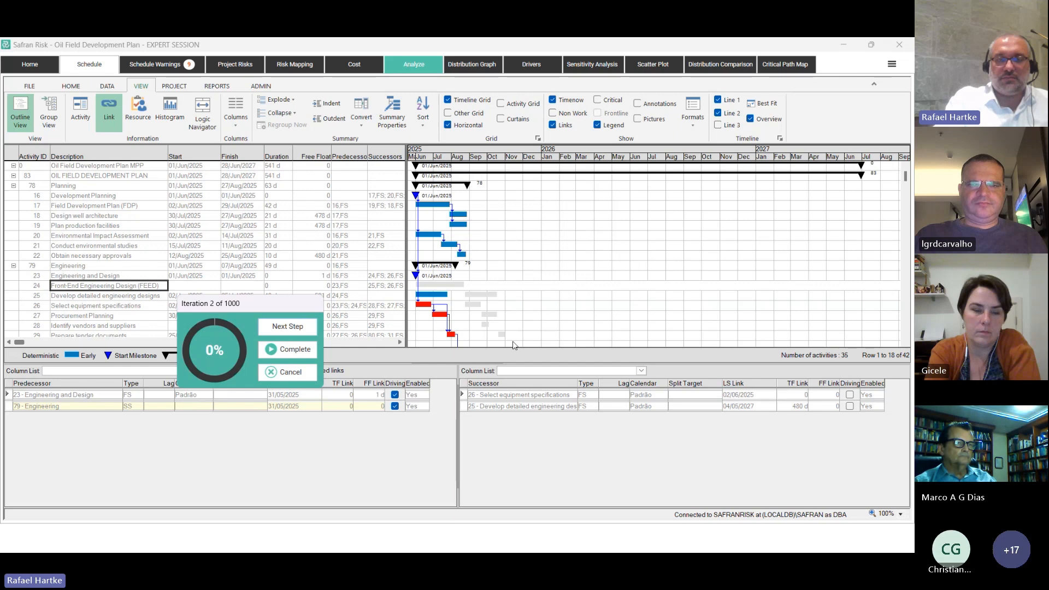
{"action": "left_click", "coordinate": [277, 324]}
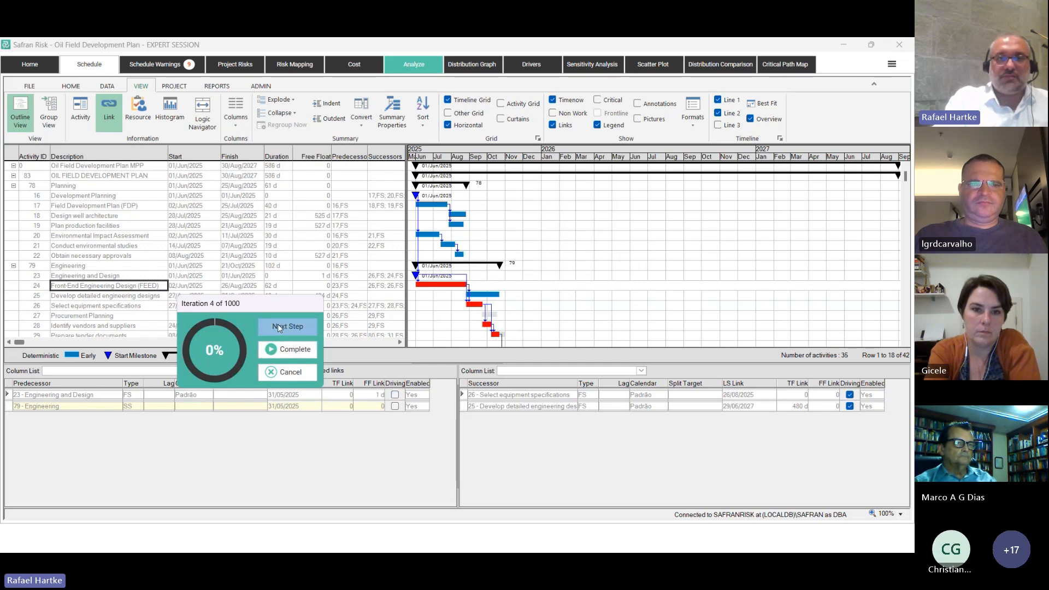
{"action": "left_click", "coordinate": [277, 323]}
{"action": "left_click", "coordinate": [277, 323]}
{"action": "left_click", "coordinate": [277, 324]}
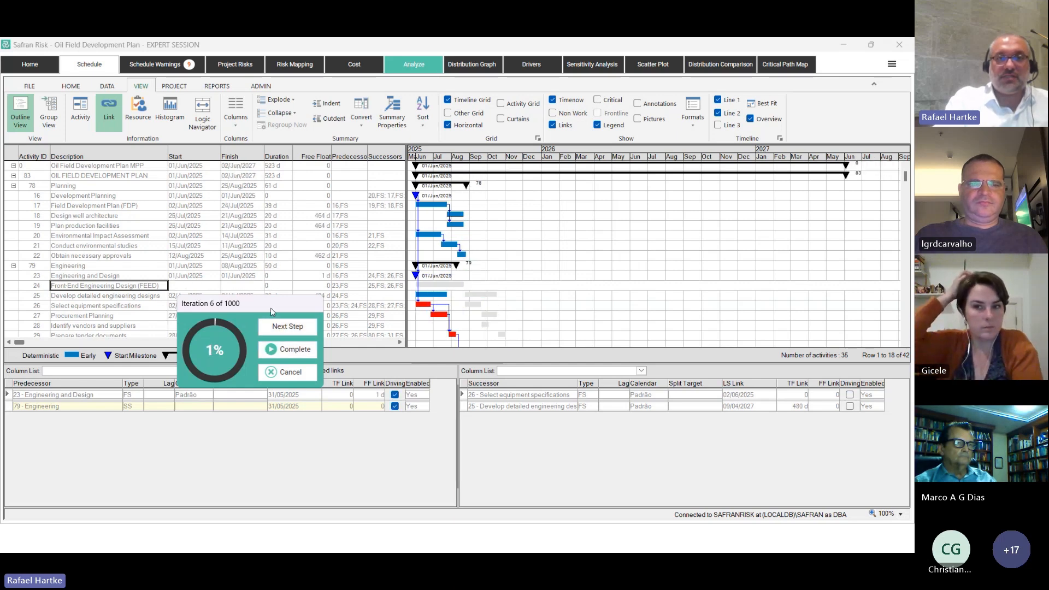
Place the progress dialog clear of the activity rows and step the simulation on to iteration 15.
{"action": "left_click_drag", "start_coordinate": [271, 307], "coordinate": [632, 213]}
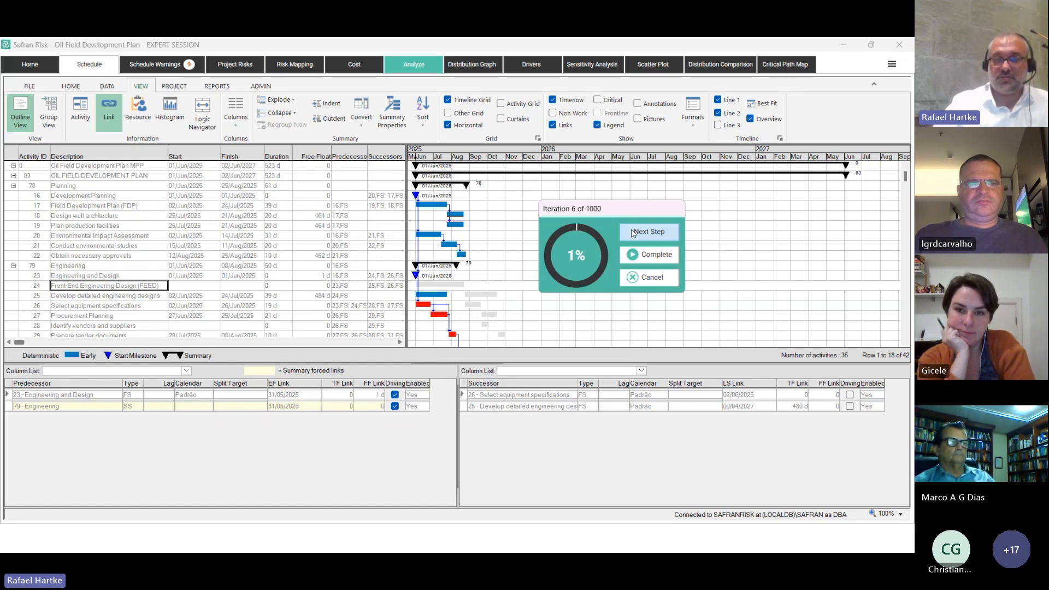
{"action": "left_click", "coordinate": [633, 233]}
{"action": "left_click", "coordinate": [632, 233]}
{"action": "left_click", "coordinate": [632, 233]}
{"action": "left_click", "coordinate": [633, 233]}
{"action": "left_click", "coordinate": [633, 232]}
{"action": "left_click", "coordinate": [633, 233]}
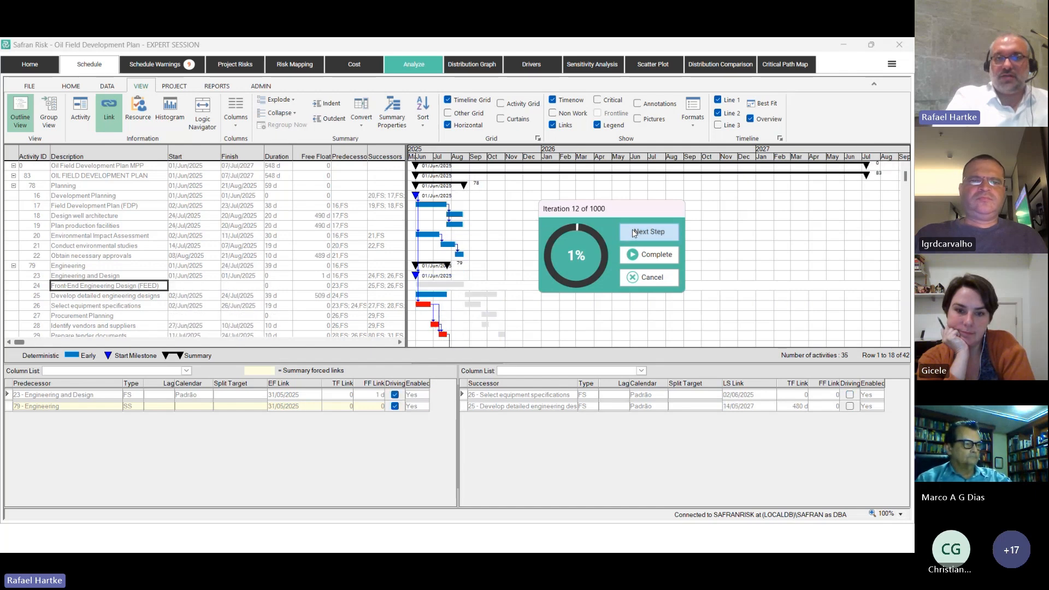
{"action": "left_click", "coordinate": [634, 233]}
{"action": "left_click", "coordinate": [634, 233]}
{"action": "left_click", "coordinate": [634, 234]}
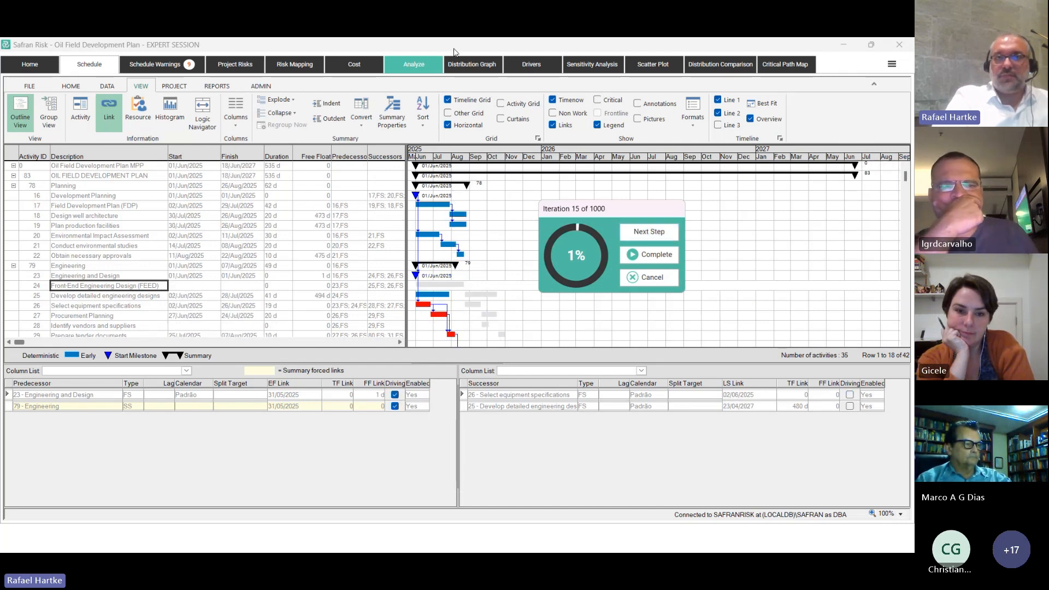
Switch to the Teams meeting, cancel the running analysis and return to Safran Risk.
{"action": "left_click", "coordinate": [569, 54]}
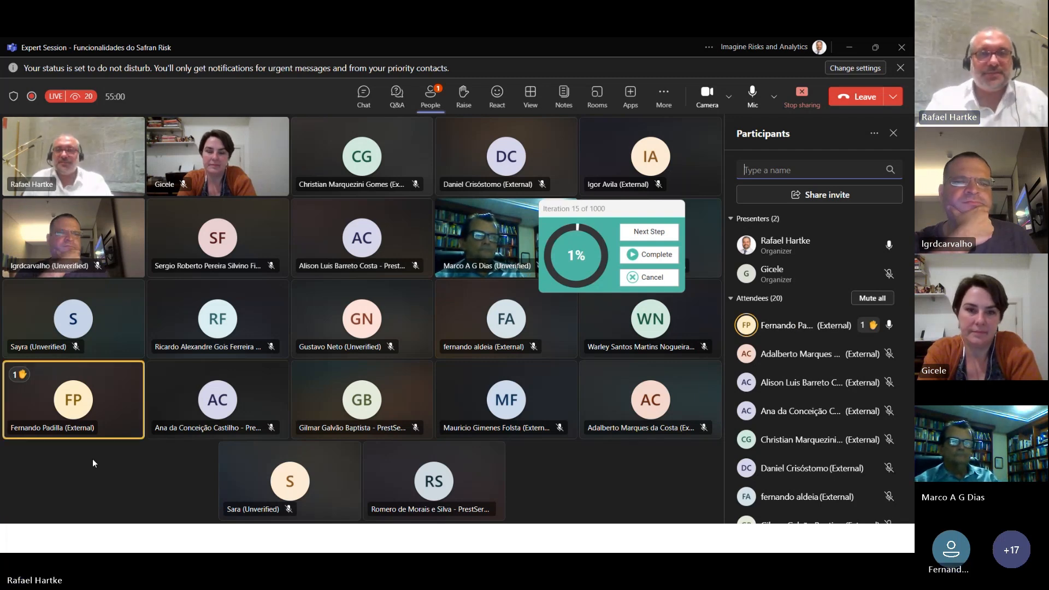
{"action": "left_click", "coordinate": [649, 277]}
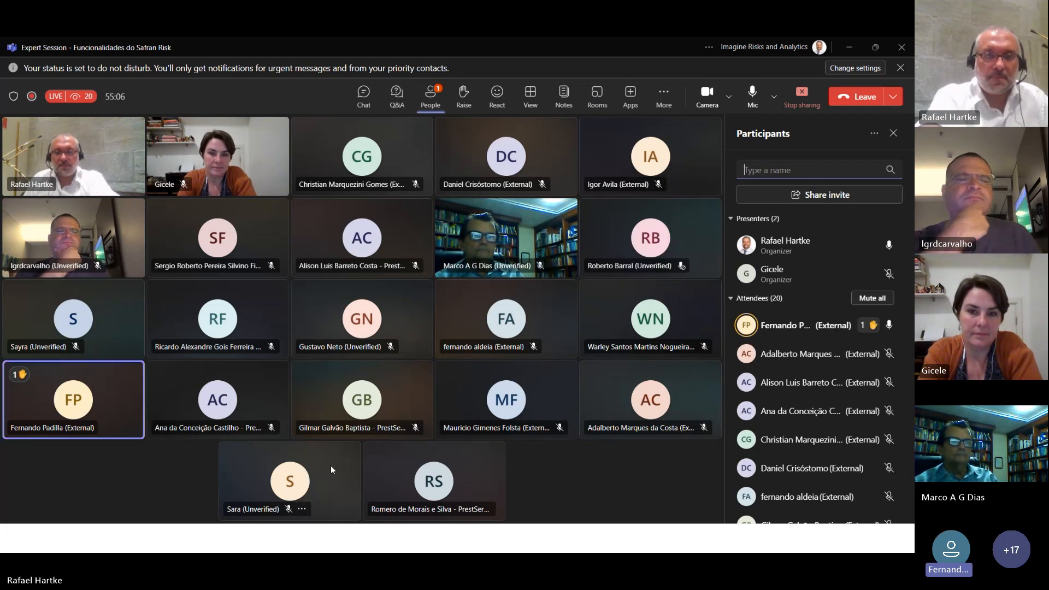
{"action": "key", "text": "alt+Tab"}
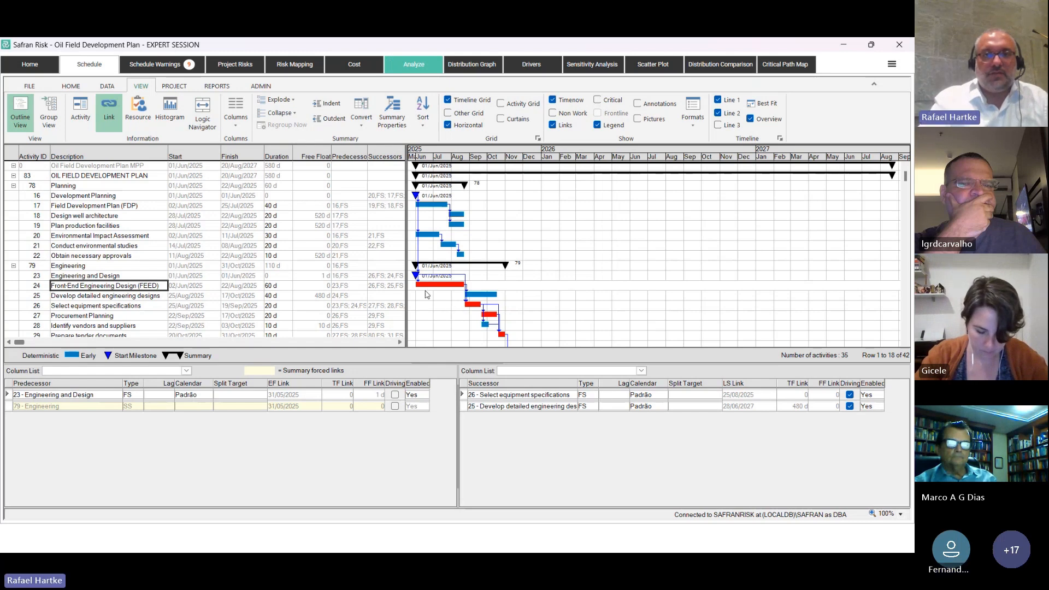
Check the analysis options, then review the impacts of risk 3 Drilling Activities in the project risks.
{"action": "left_click", "coordinate": [415, 66]}
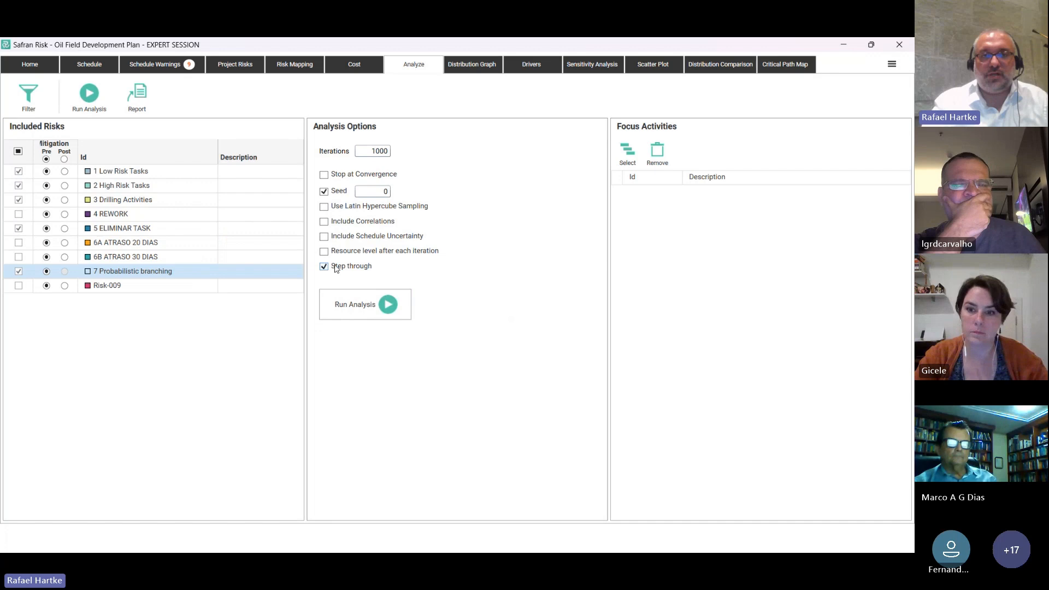
{"action": "left_click", "coordinate": [228, 66]}
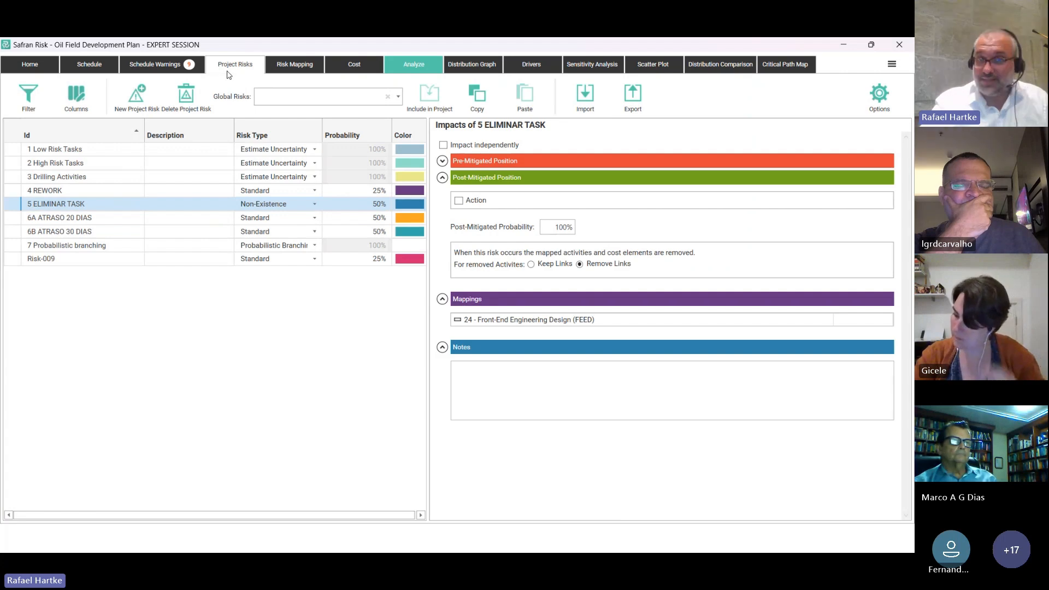
{"action": "left_click", "coordinate": [273, 177]}
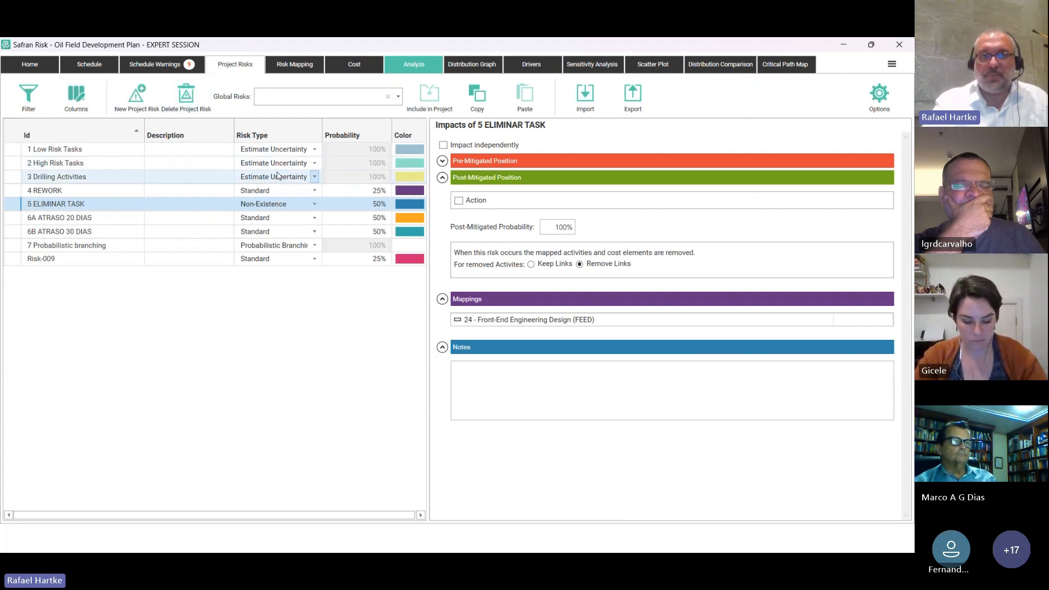
{"action": "left_click", "coordinate": [283, 177]}
Turn off the post-mitigated action for risk 4 REWORK and show its pre-mitigated schedule impact.
{"action": "left_click", "coordinate": [281, 191]}
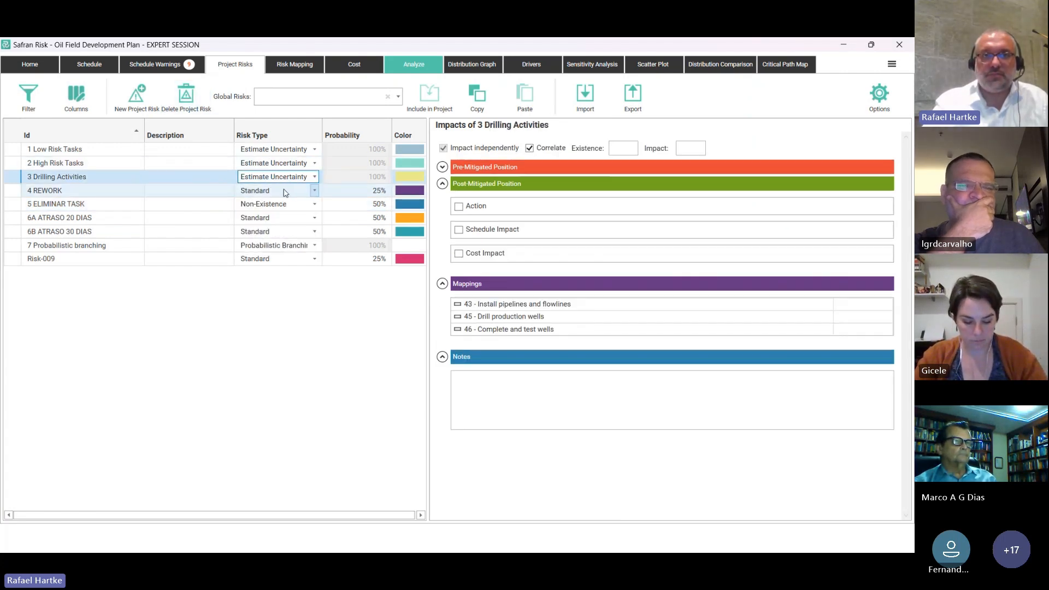
{"action": "left_click", "coordinate": [315, 191]}
{"action": "left_click", "coordinate": [375, 193]}
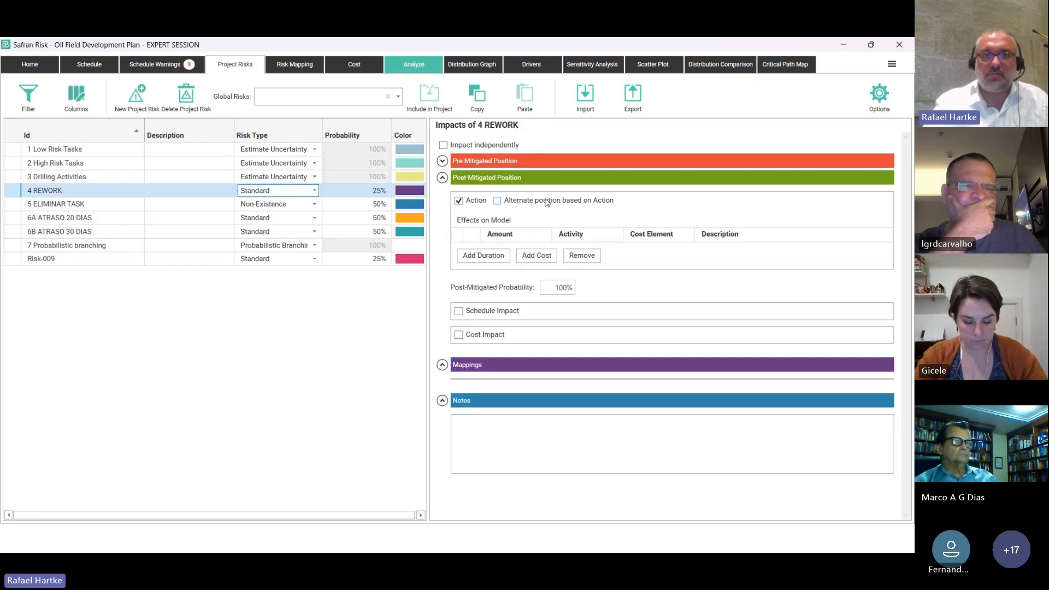
{"action": "left_click", "coordinate": [459, 200]}
{"action": "left_click", "coordinate": [443, 161]}
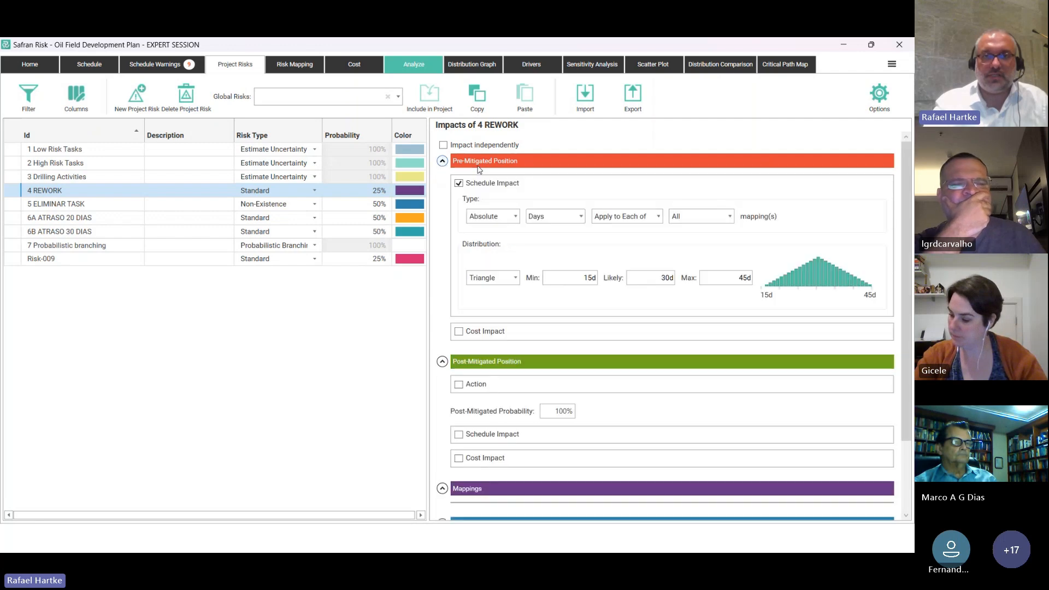
Review the risk type choices and independent impact setting of risk 5 ELIMINAR TASK, then return to the analysis options.
{"action": "left_click", "coordinate": [281, 206]}
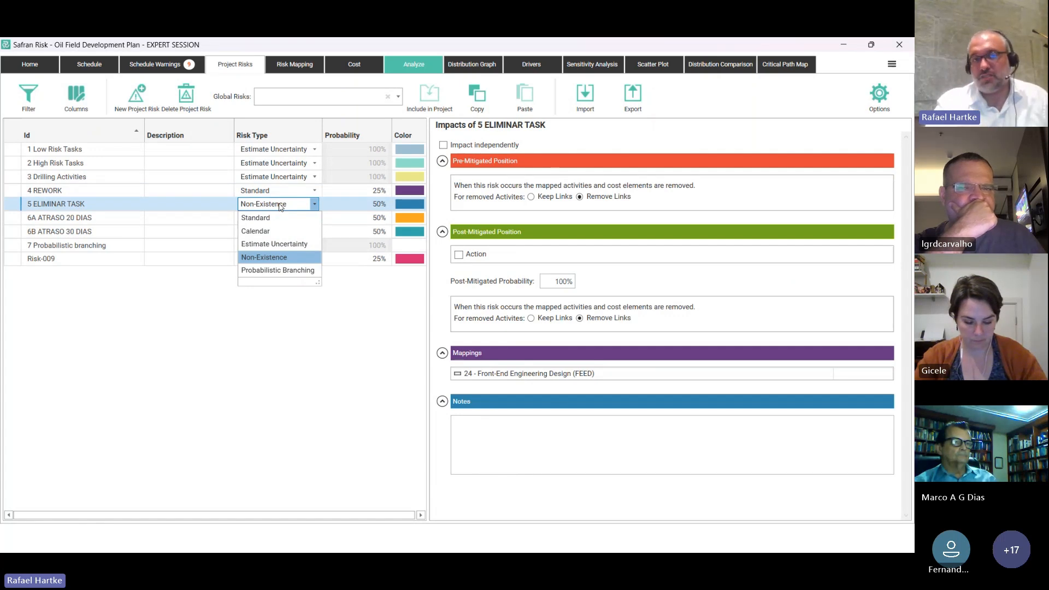
{"action": "left_click", "coordinate": [300, 302]}
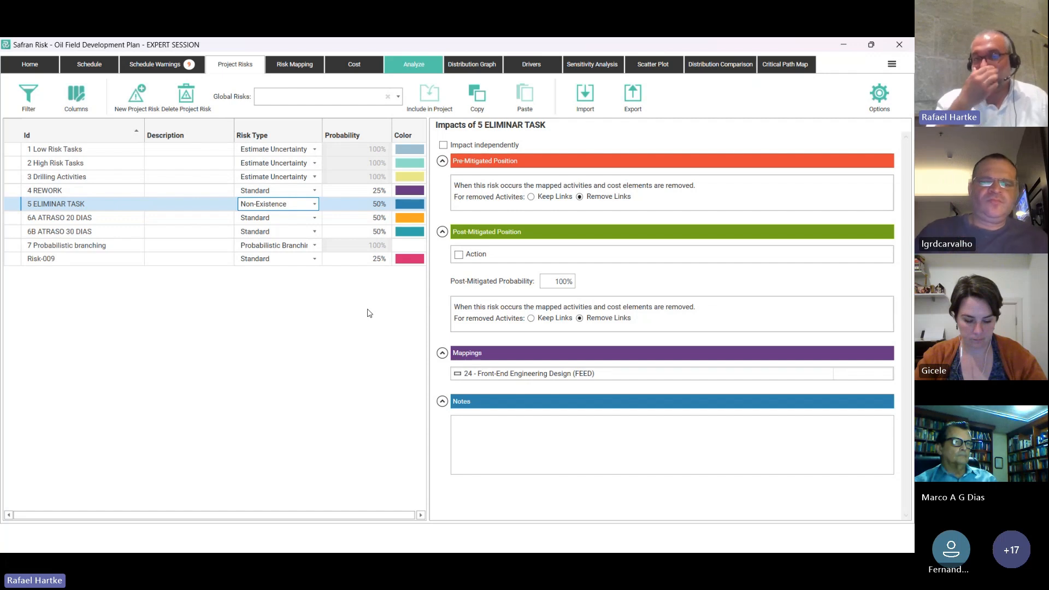
{"action": "left_click", "coordinate": [507, 145]}
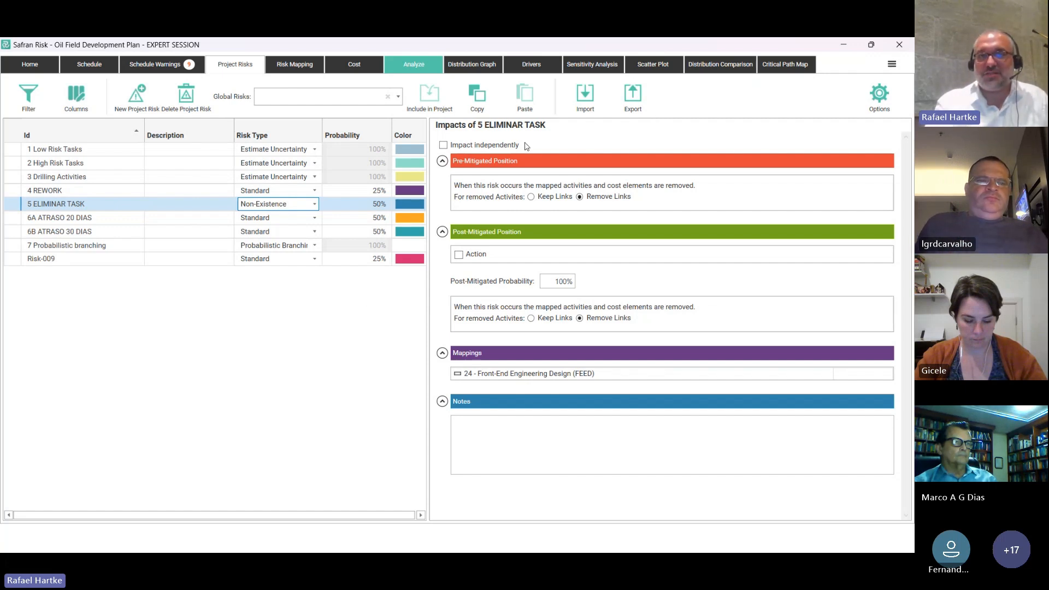
{"action": "left_click", "coordinate": [508, 144]}
{"action": "left_click", "coordinate": [410, 68]}
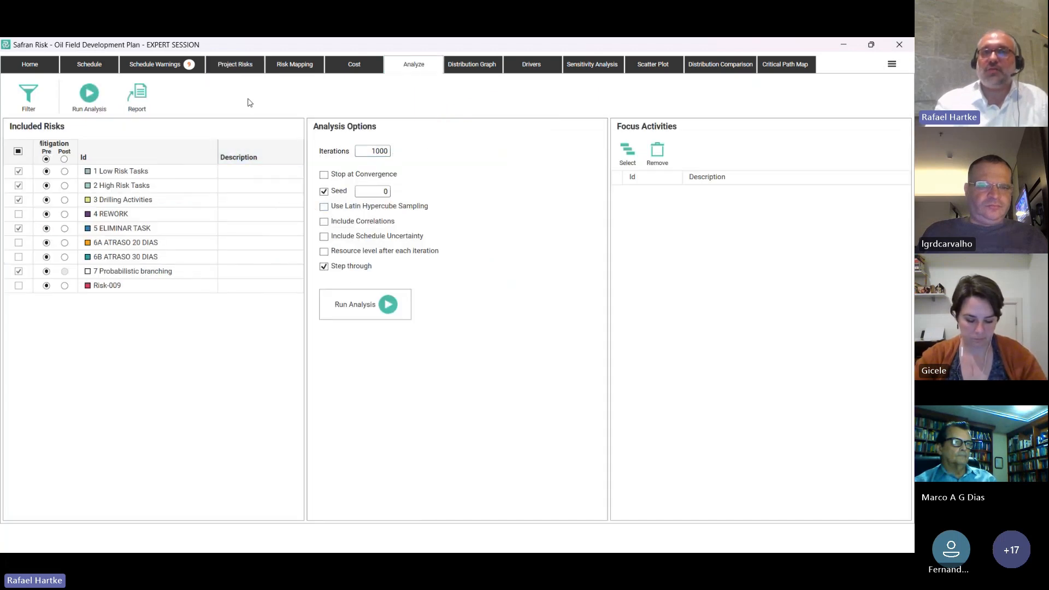
Check the Safran Risk feature list slide, then return to the project risks and show the risk type choices of 1 Low Risk Tasks.
{"action": "left_click", "coordinate": [231, 68]}
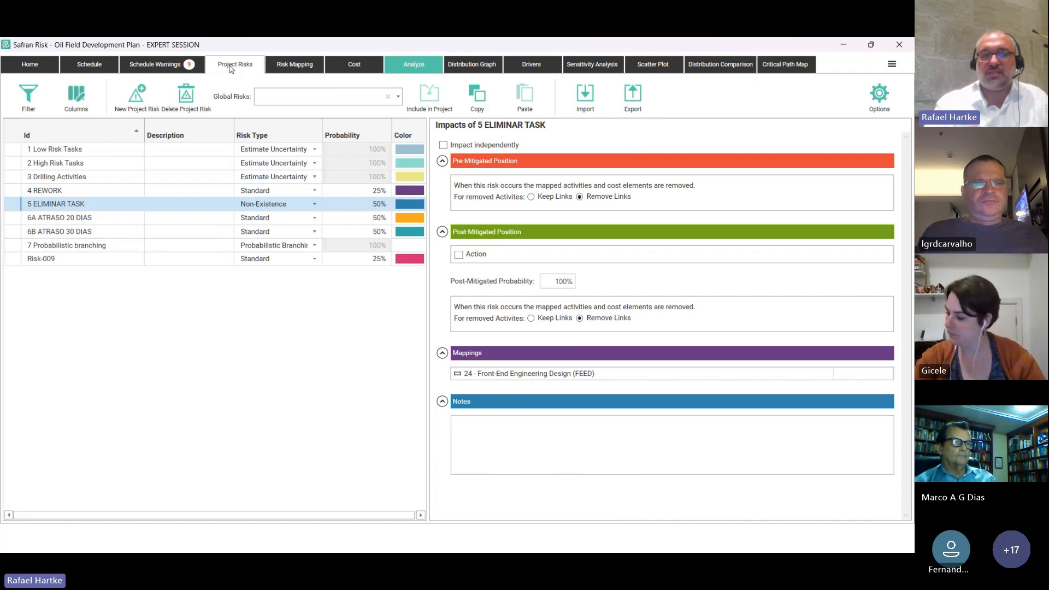
{"action": "key", "text": "alt+Tab"}
{"action": "key", "text": "alt+Tab"}
{"action": "key", "text": "alt+Tab"}
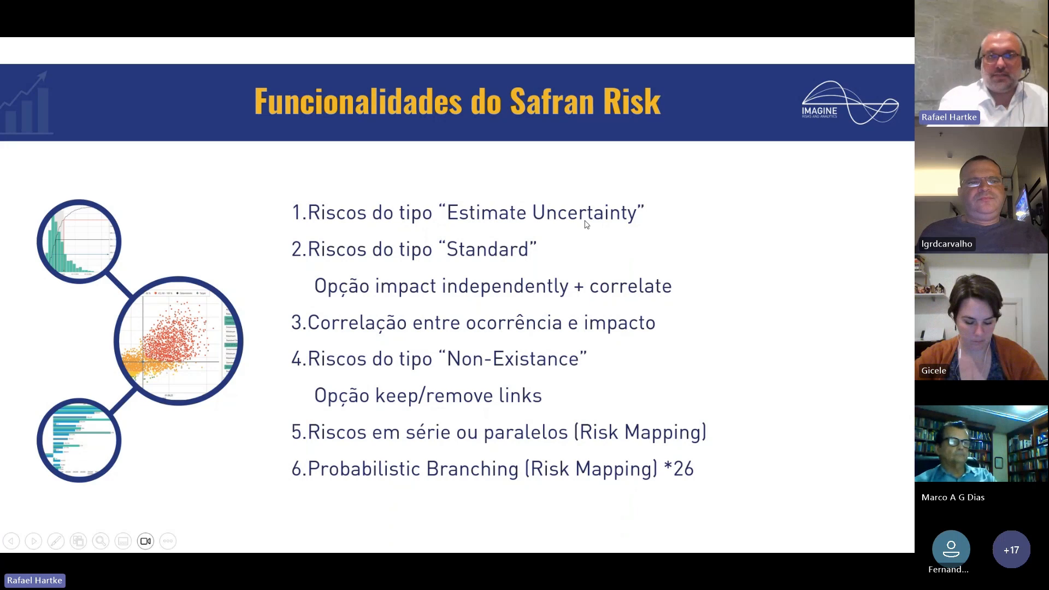
{"action": "key", "text": "alt+Tab"}
{"action": "left_click", "coordinate": [314, 149]}
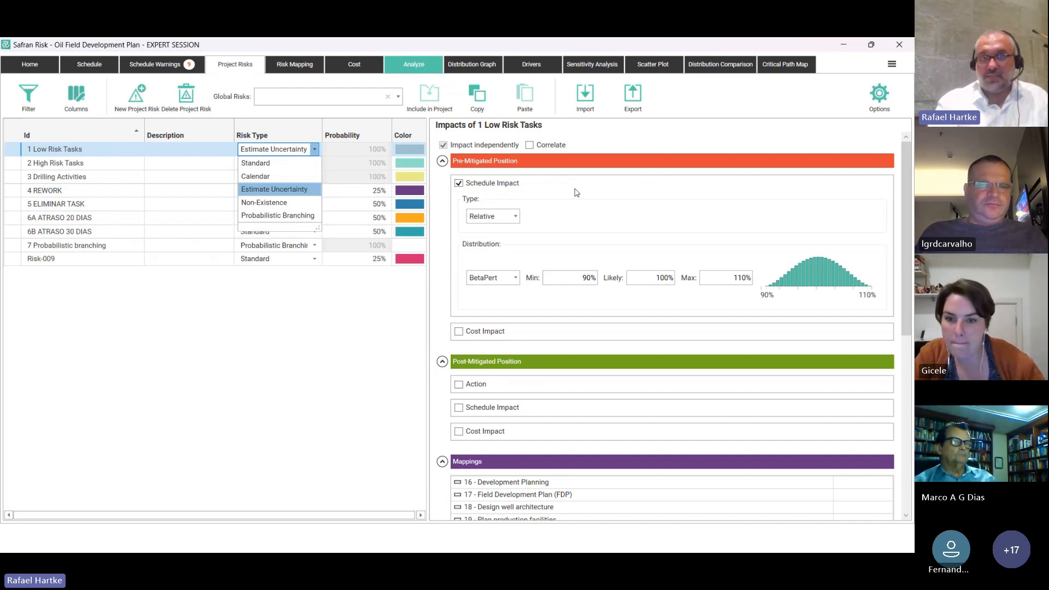
Expand the Planning group in the risk mapping and examine the predecessors and successors of its activities 16 to 20.
{"action": "left_click", "coordinate": [296, 65]}
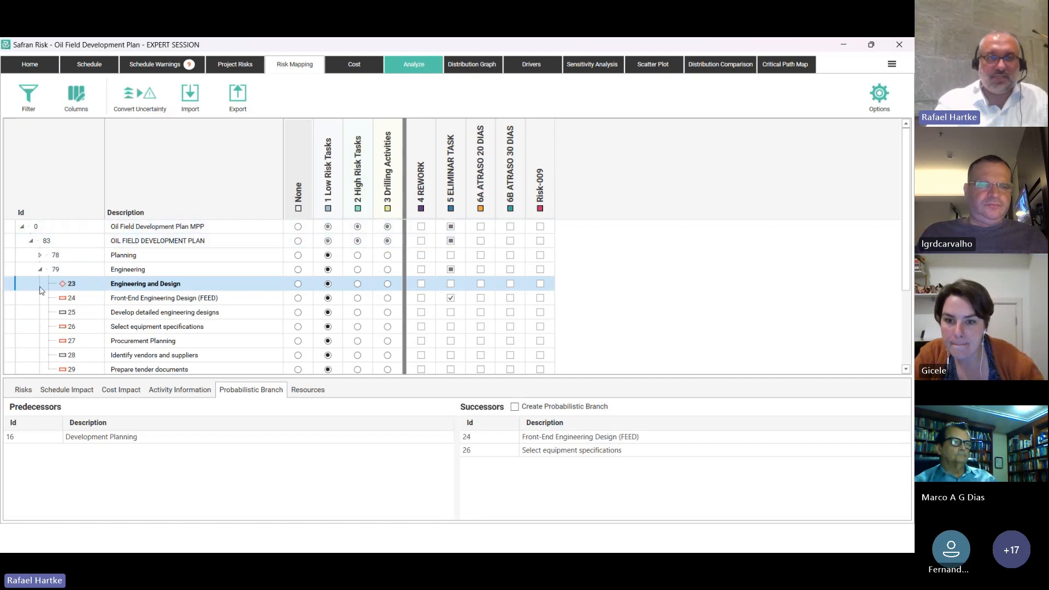
{"action": "left_click", "coordinate": [39, 255]}
{"action": "left_click", "coordinate": [193, 275]}
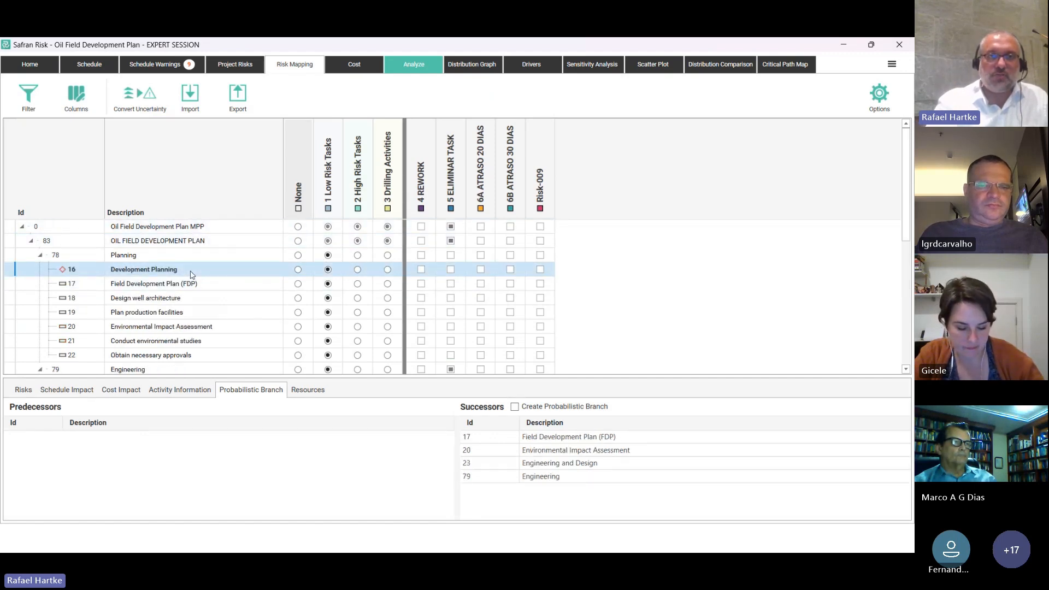
{"action": "left_click", "coordinate": [195, 284]}
{"action": "left_click", "coordinate": [197, 298]}
{"action": "left_click", "coordinate": [201, 312]}
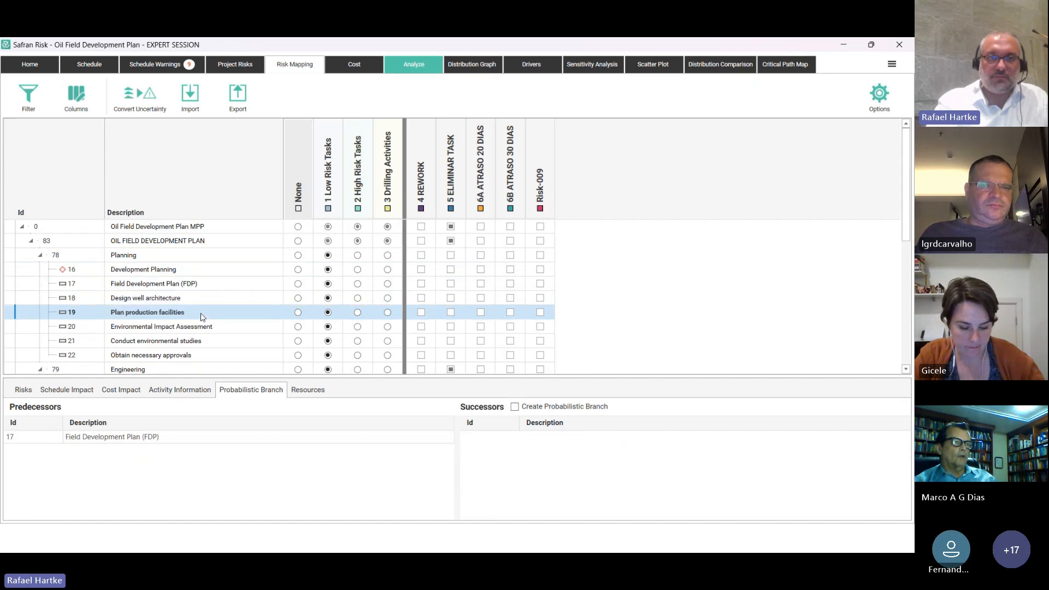
{"action": "left_click", "coordinate": [206, 327]}
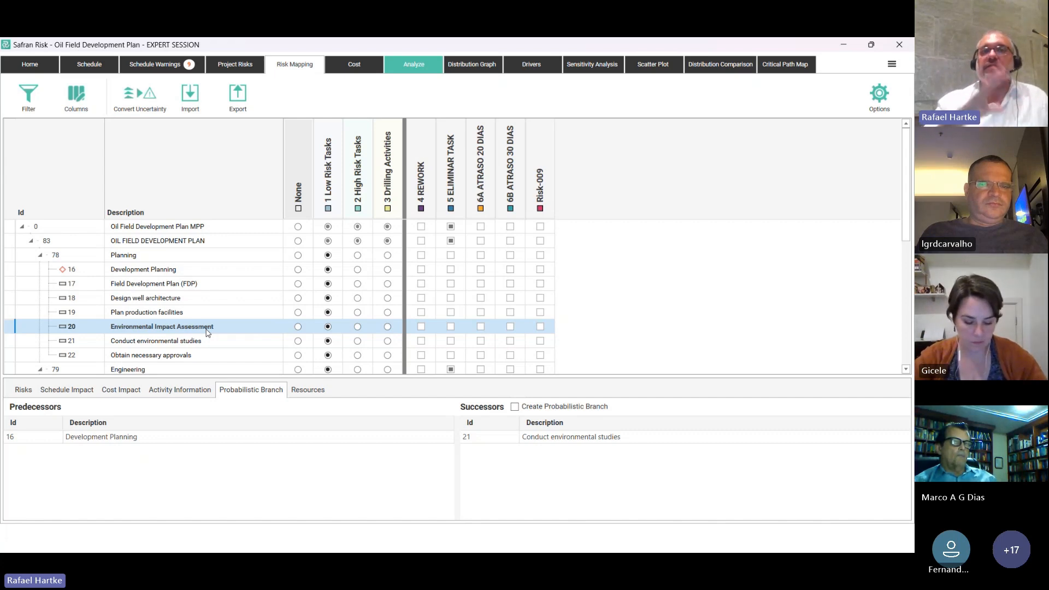
{"action": "left_click", "coordinate": [155, 255]}
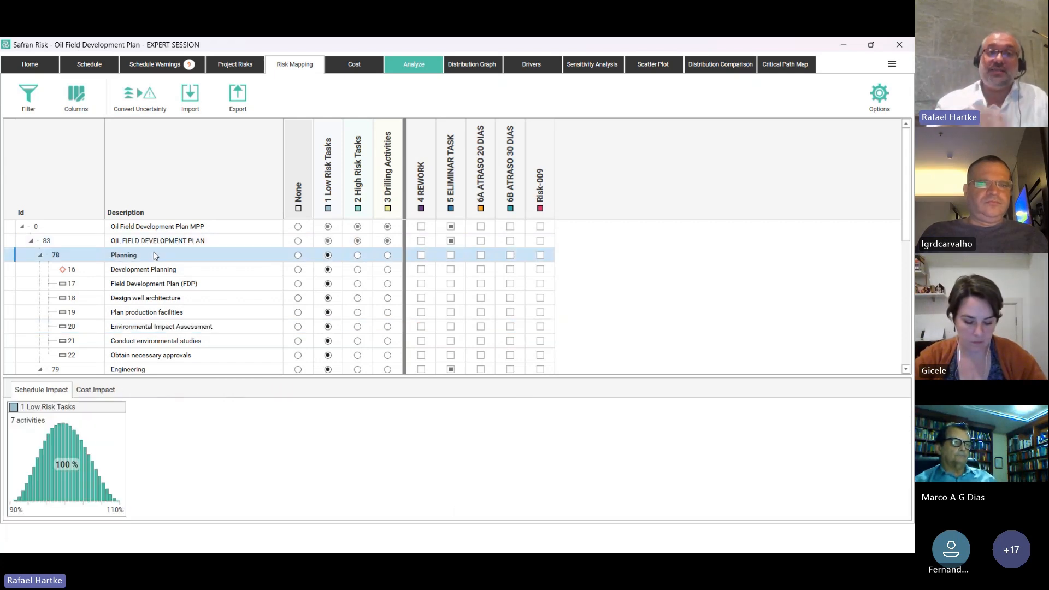
{"action": "left_click", "coordinate": [158, 268]}
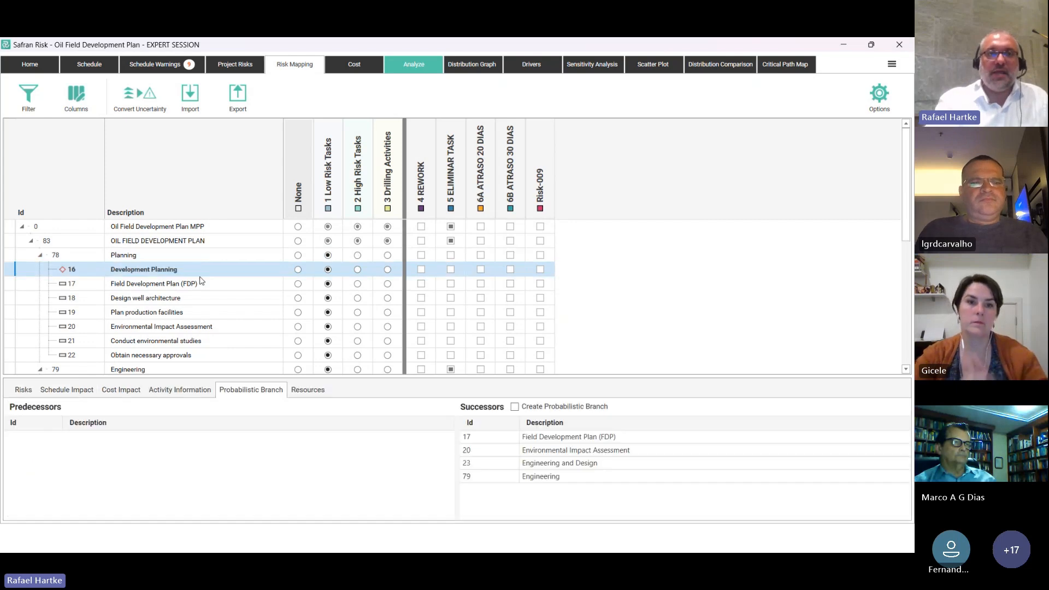
{"action": "left_click", "coordinate": [210, 284]}
{"action": "left_click", "coordinate": [217, 299]}
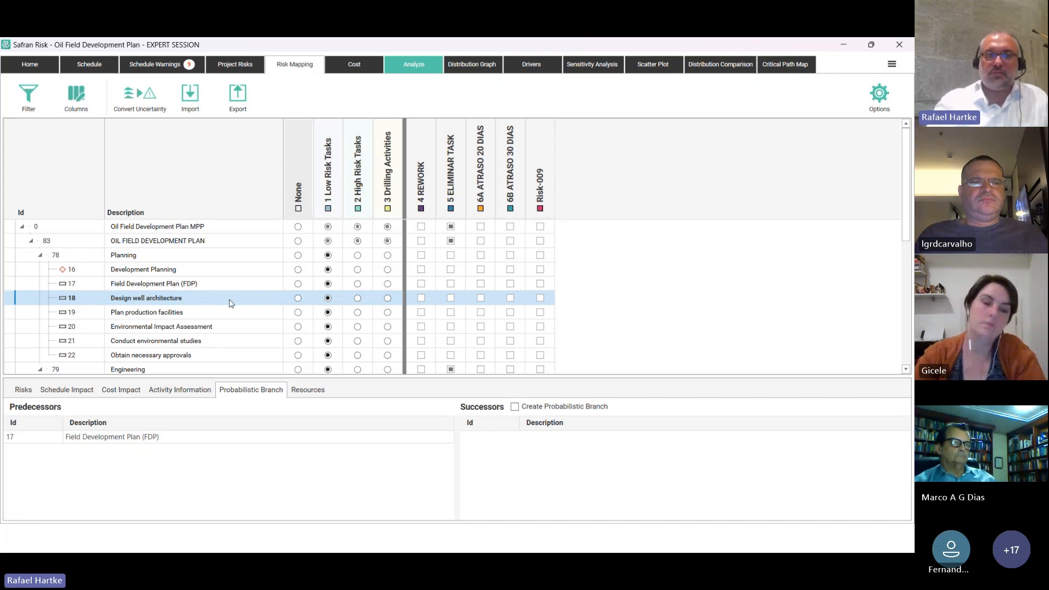
Return to the project risks and review the risk type and independent impact setting of 1 Low Risk Tasks.
{"action": "left_click", "coordinate": [236, 65]}
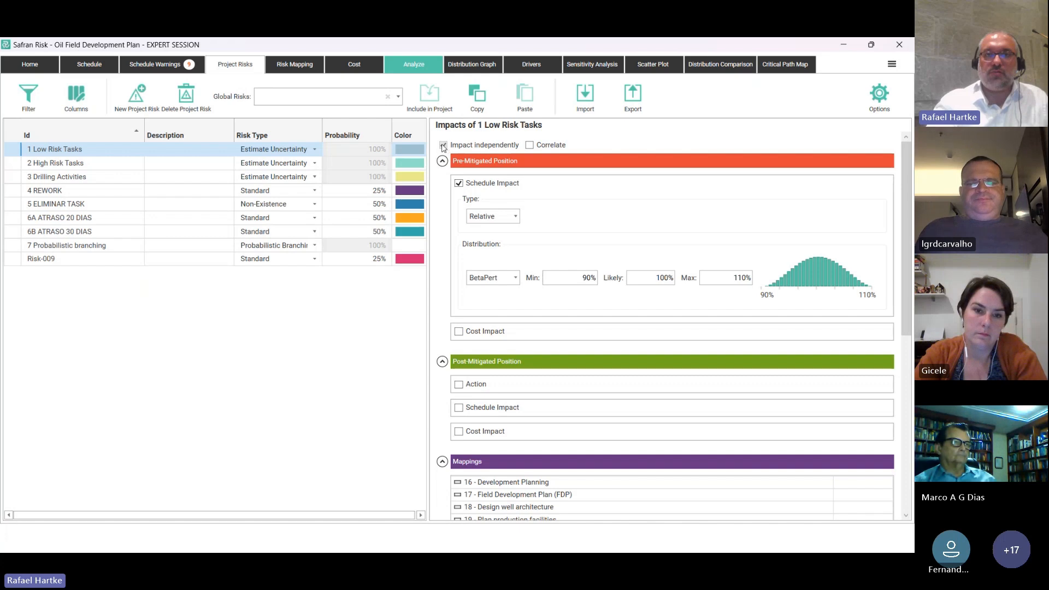
{"action": "left_click", "coordinate": [290, 162]}
{"action": "left_click", "coordinate": [290, 163]}
{"action": "left_click", "coordinate": [290, 162]}
{"action": "left_click", "coordinate": [291, 149]}
{"action": "left_click", "coordinate": [482, 152]}
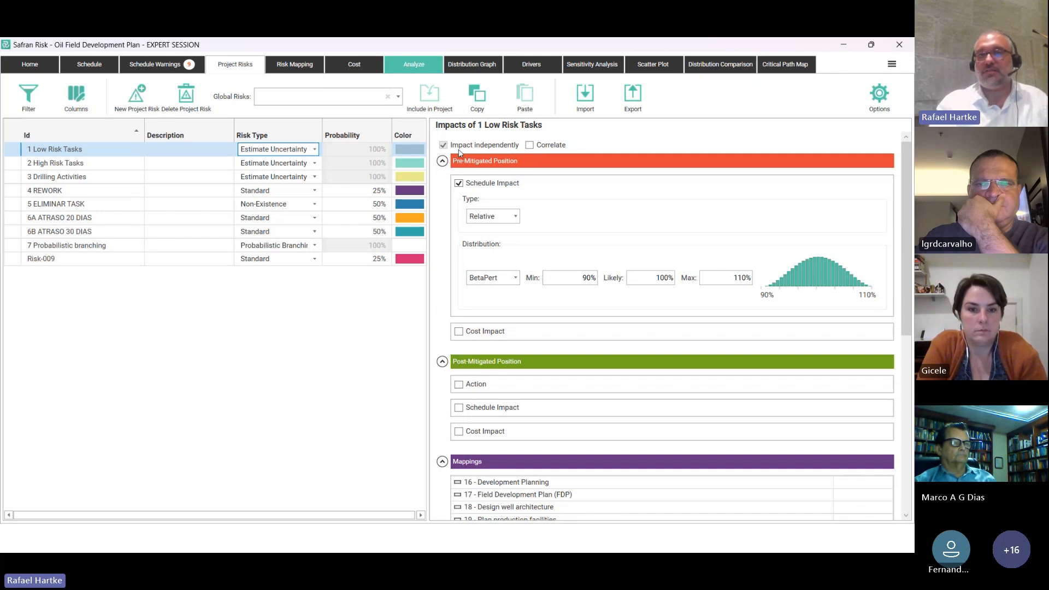
Turn on correlation for the impacts of 1 Low Risk Tasks and try existence correlation values of 0 and 1.
{"action": "left_click", "coordinate": [549, 145]}
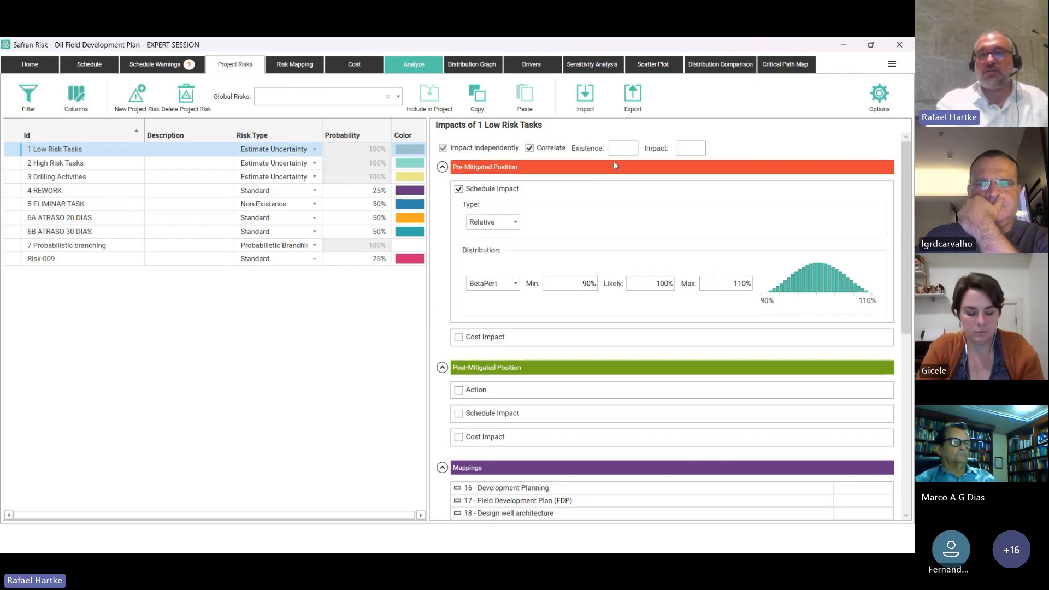
{"action": "left_click", "coordinate": [622, 149]}
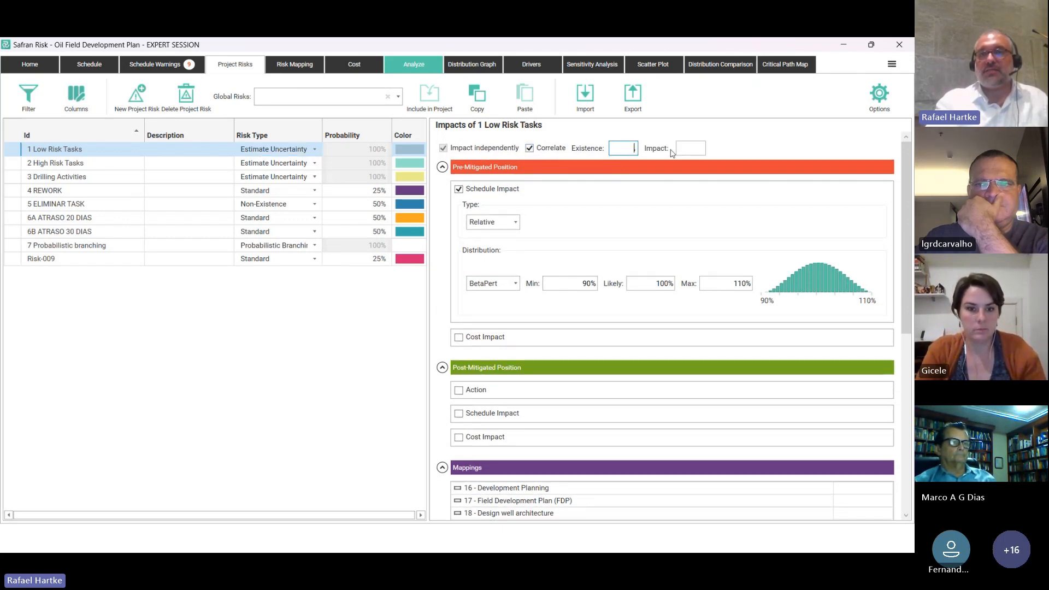
{"action": "key", "text": "Tab"}
{"action": "key", "text": "shift+Tab"}
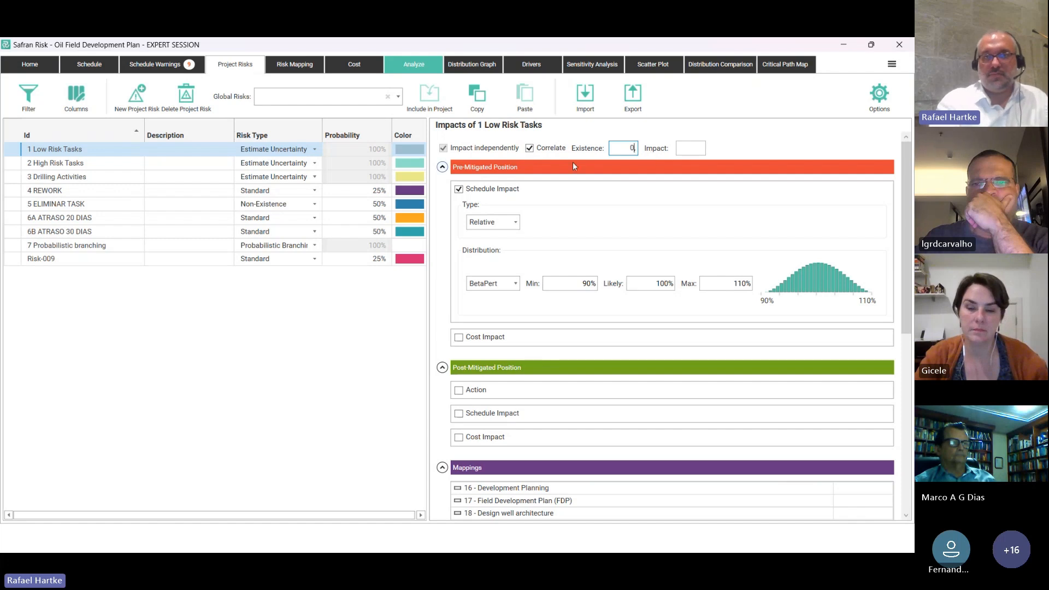
{"action": "left_click", "coordinate": [548, 148]}
{"action": "left_click", "coordinate": [547, 148]}
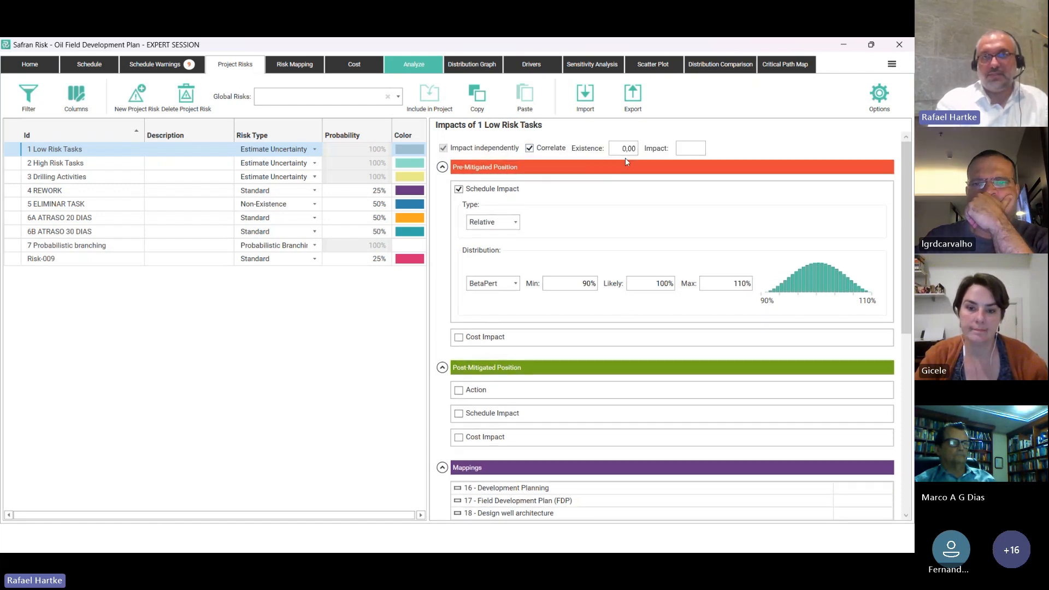
{"action": "key", "text": "BackSpace"}
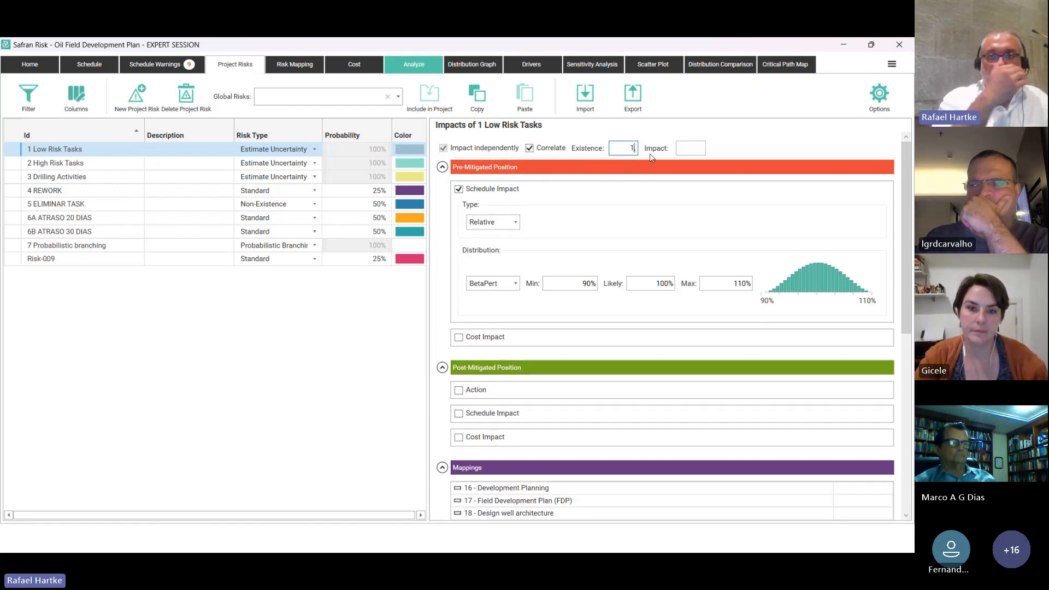
{"action": "type", "text": "1"}
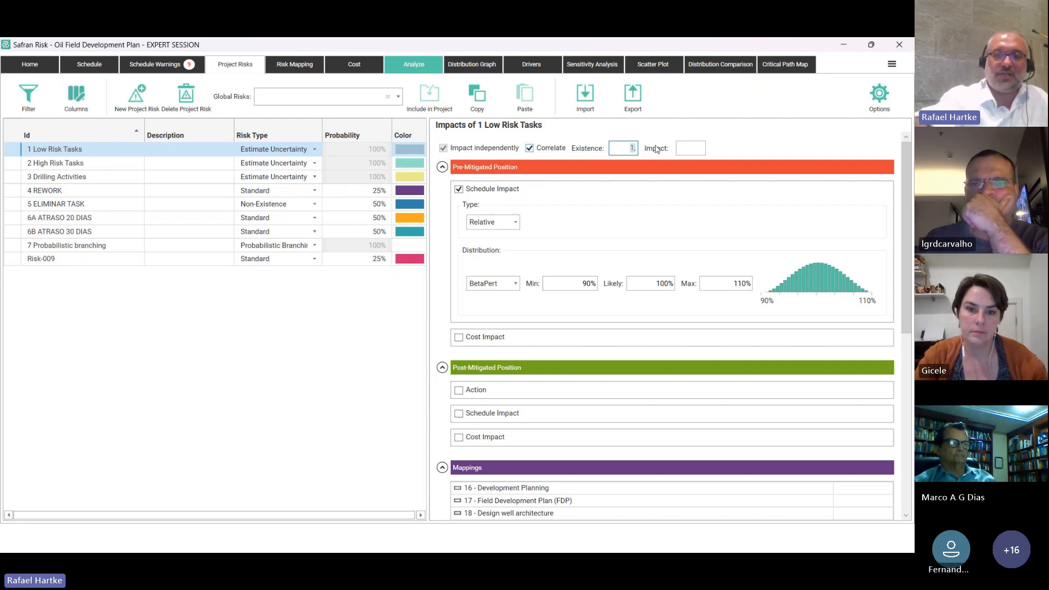
Try an impact correlation of 0,9 for 1 Low Risk Tasks, then clear the value.
{"action": "left_click", "coordinate": [698, 150]}
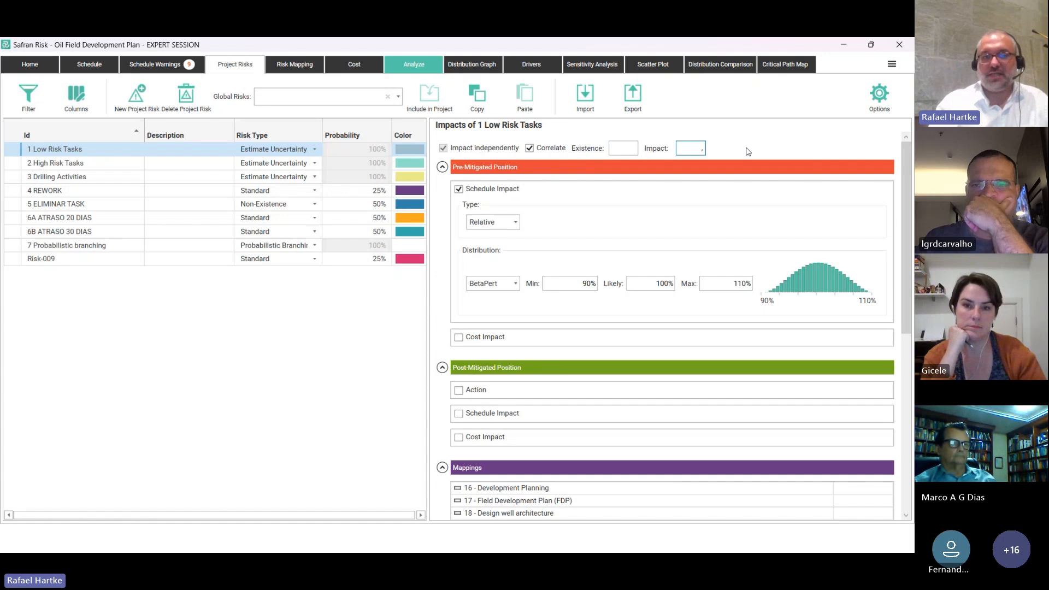
{"action": "key", "text": "super"}
{"action": "key", "text": "super"}
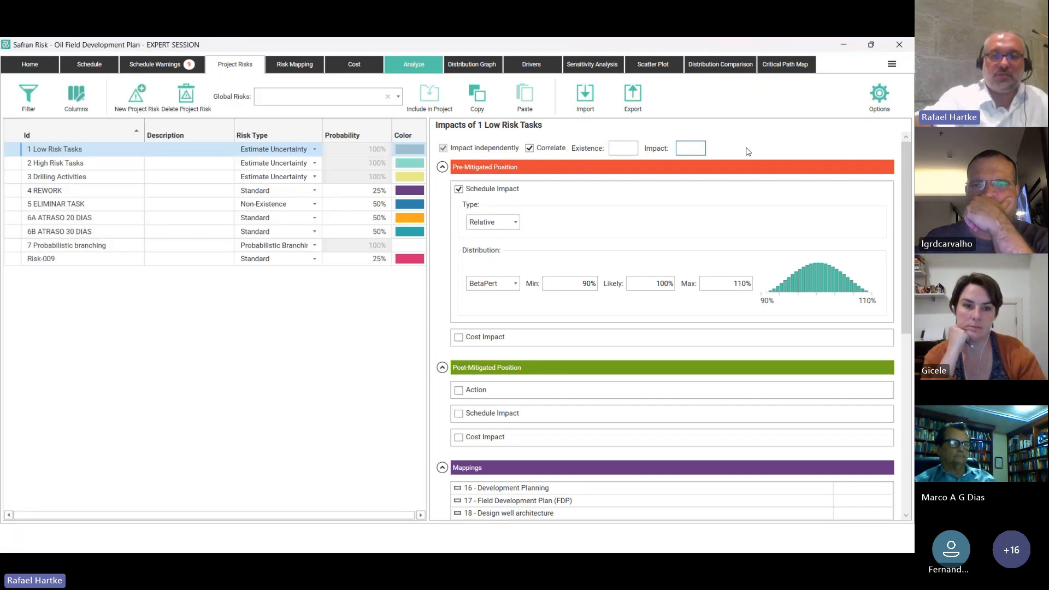
{"action": "type", "text": "0,"}
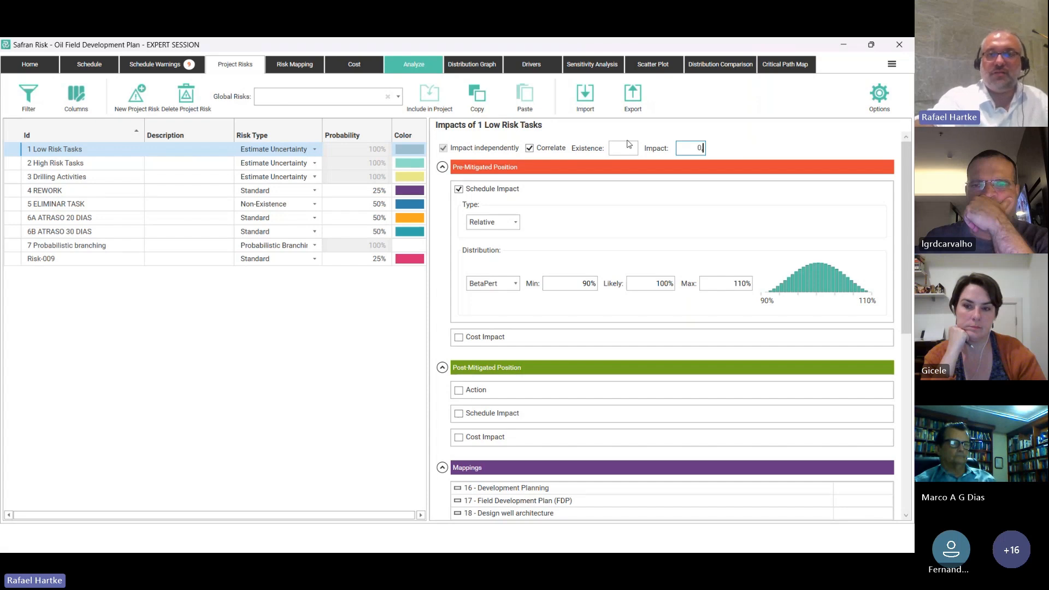
{"action": "type", "text": "9"}
{"action": "key", "text": "Return"}
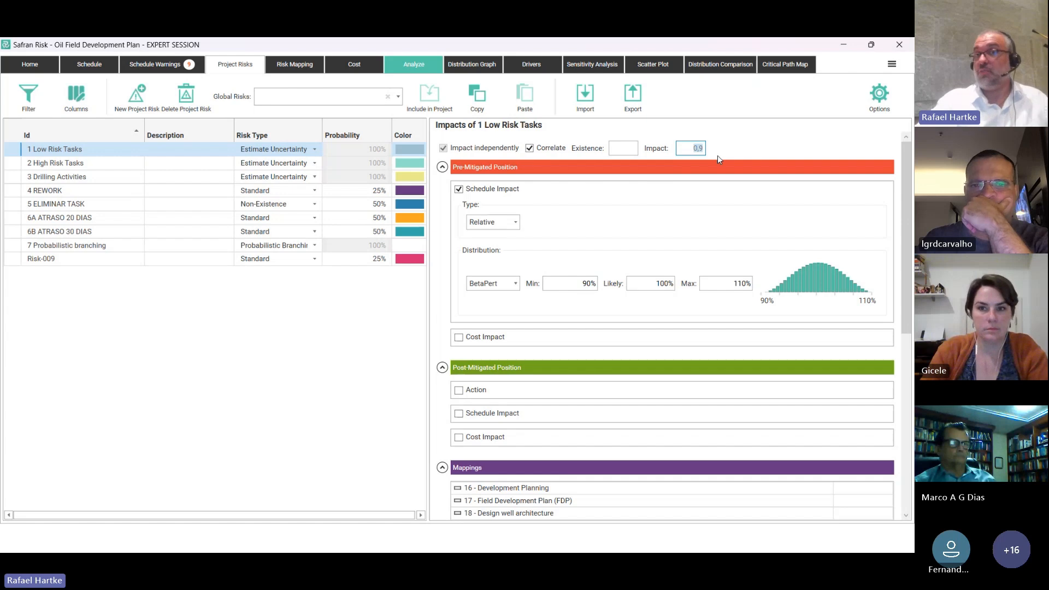
{"action": "type", "text": "0"}
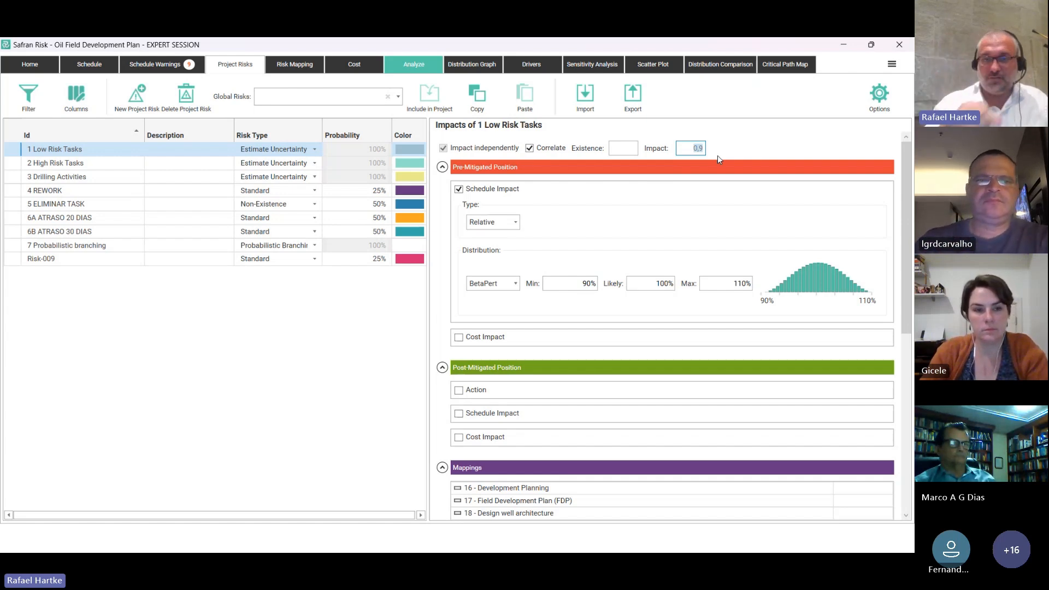
{"action": "key", "text": "BackSpace"}
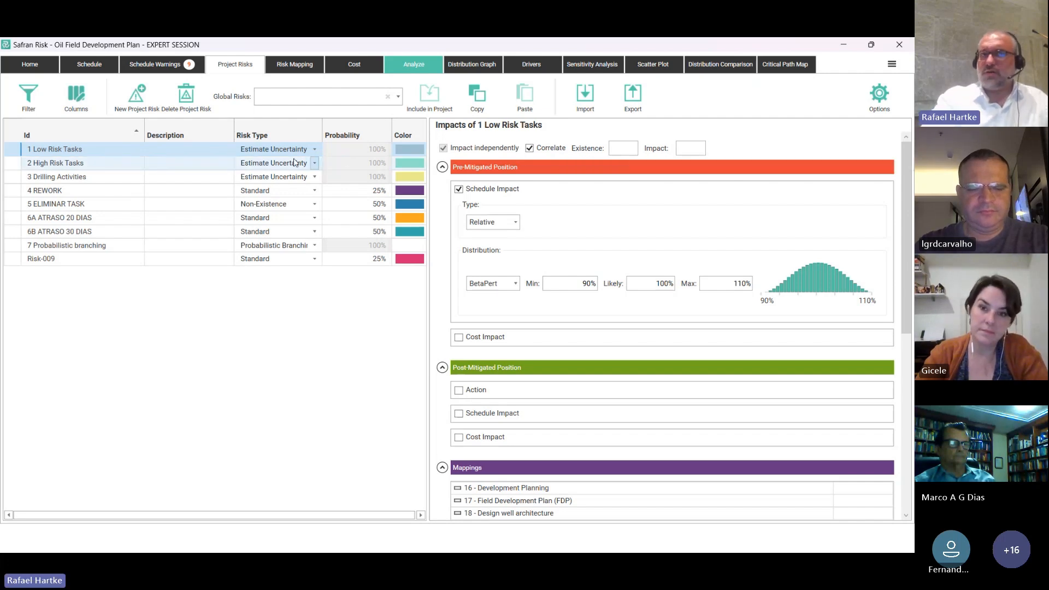
Keep risk 4 REWORK as a Standard risk and map it to Engineering activities 23, 24, 25, 26 and 27.
{"action": "left_click", "coordinate": [262, 193]}
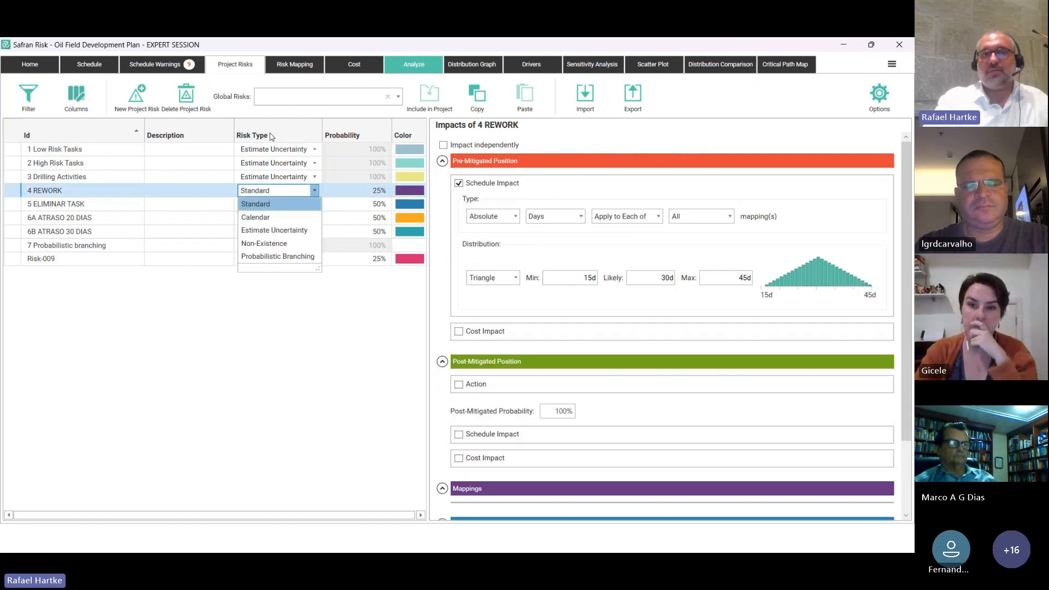
{"action": "left_click", "coordinate": [276, 203]}
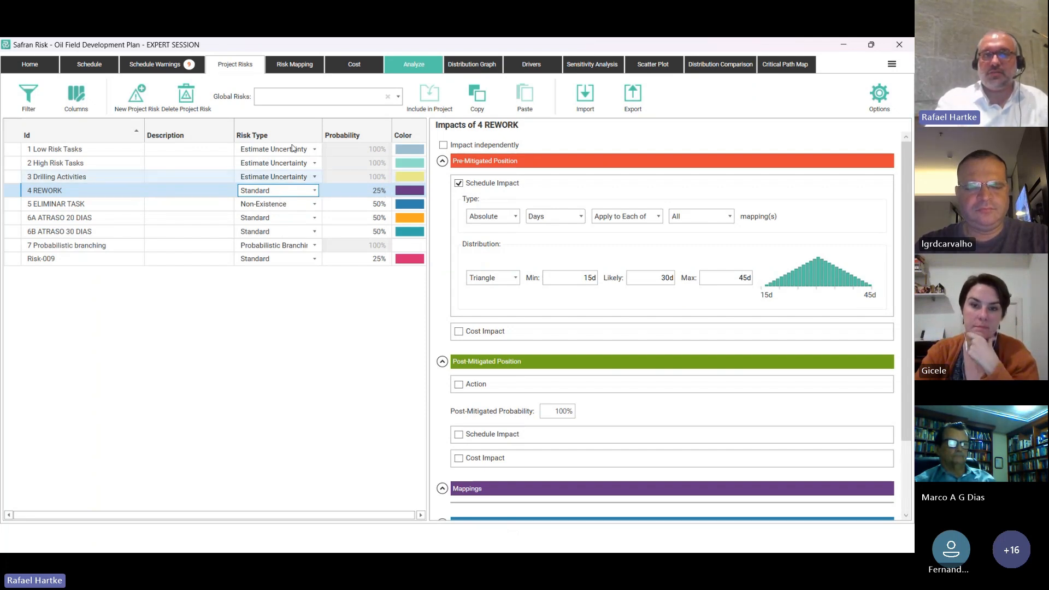
{"action": "left_click", "coordinate": [294, 64]}
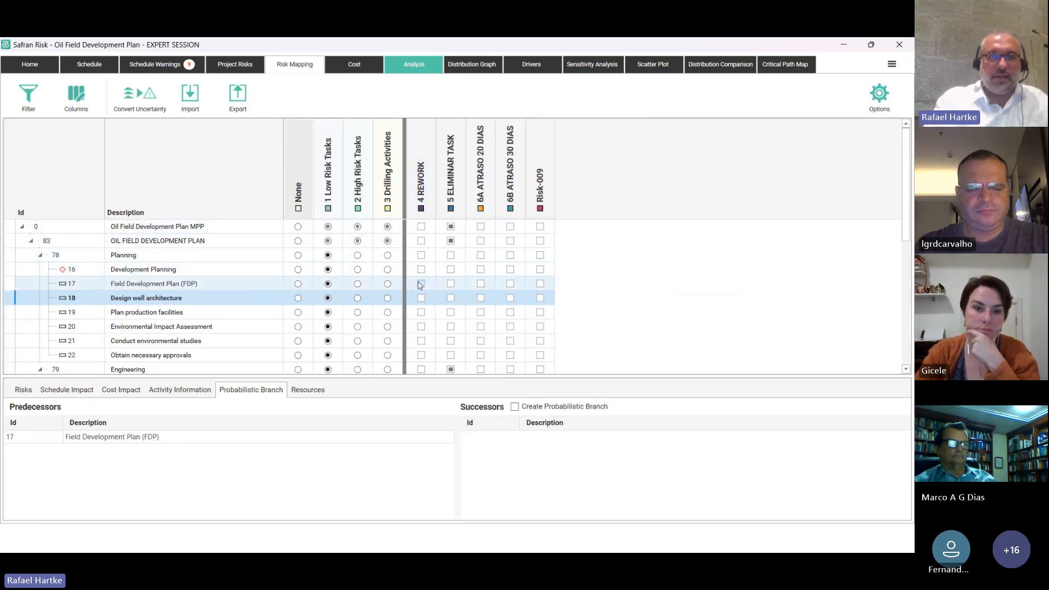
{"action": "scroll", "coordinate": [280, 282], "scroll_direction": "down", "scroll_amount": 3}
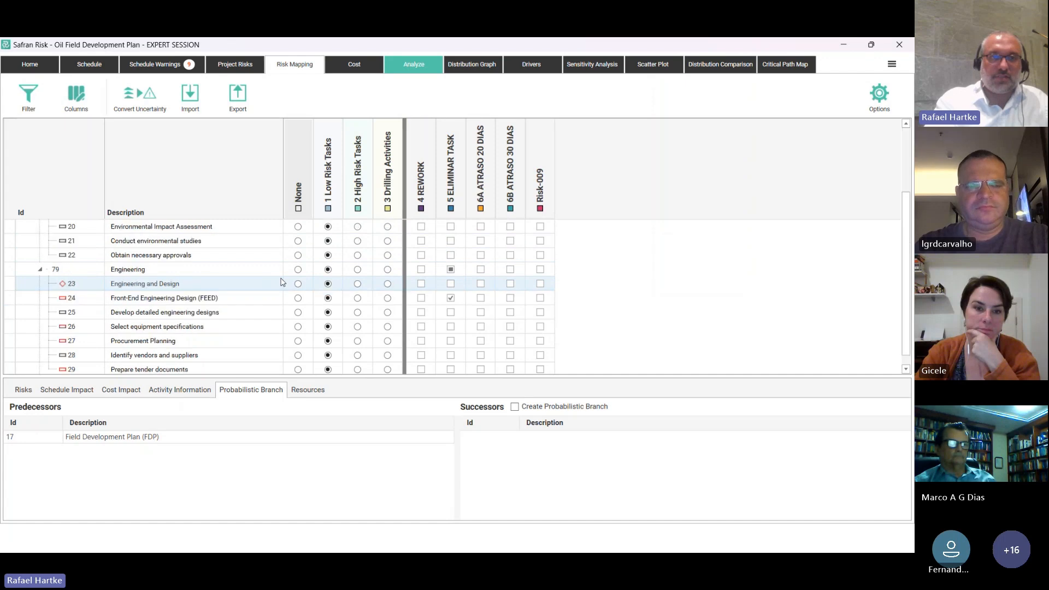
{"action": "left_click", "coordinate": [421, 284]}
{"action": "left_click", "coordinate": [421, 298]}
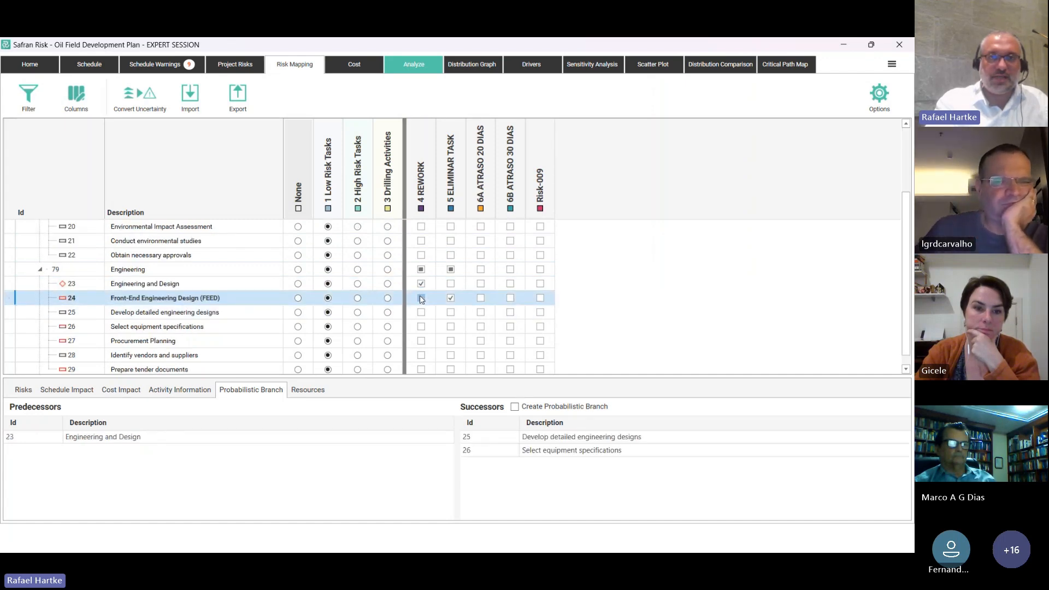
{"action": "left_click", "coordinate": [421, 312]}
{"action": "left_click", "coordinate": [421, 326]}
{"action": "left_click", "coordinate": [421, 341]}
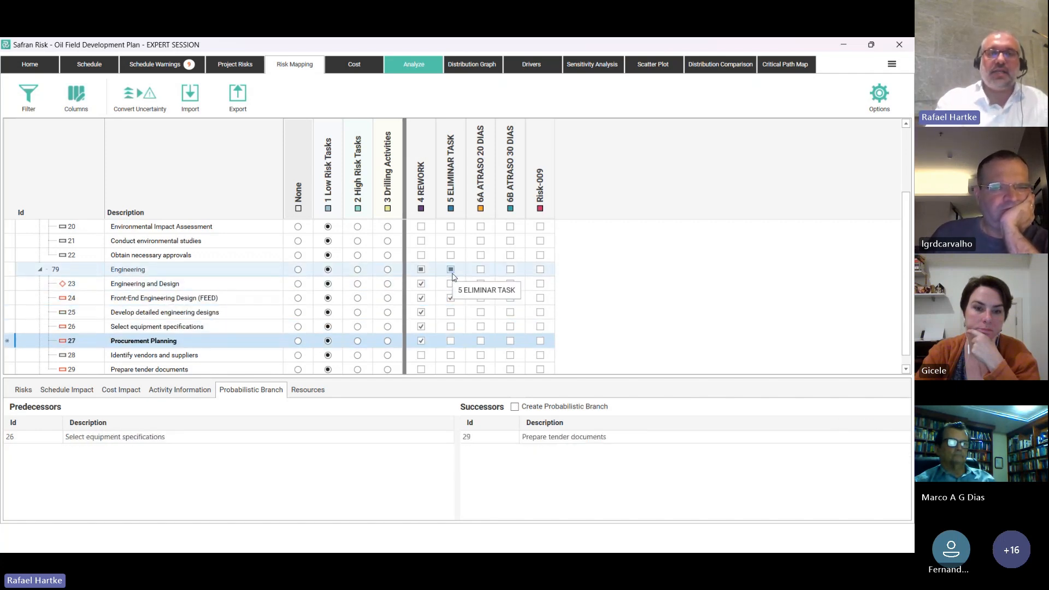
Set risk 4 REWORK to impact its mapped activities independently and collapse its post-mitigated position.
{"action": "left_click", "coordinate": [233, 67]}
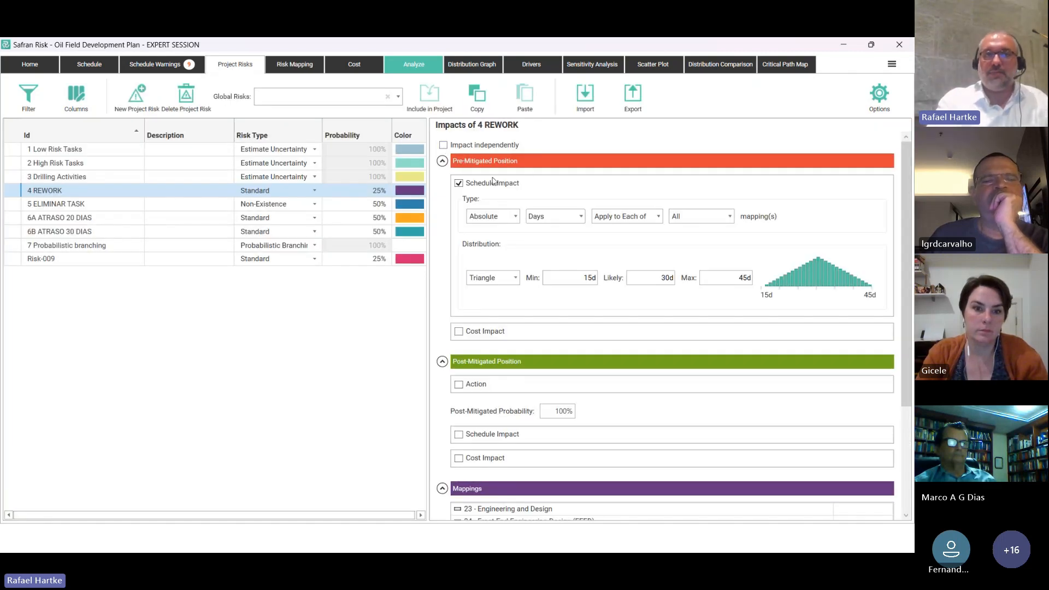
{"action": "left_click", "coordinate": [498, 148]}
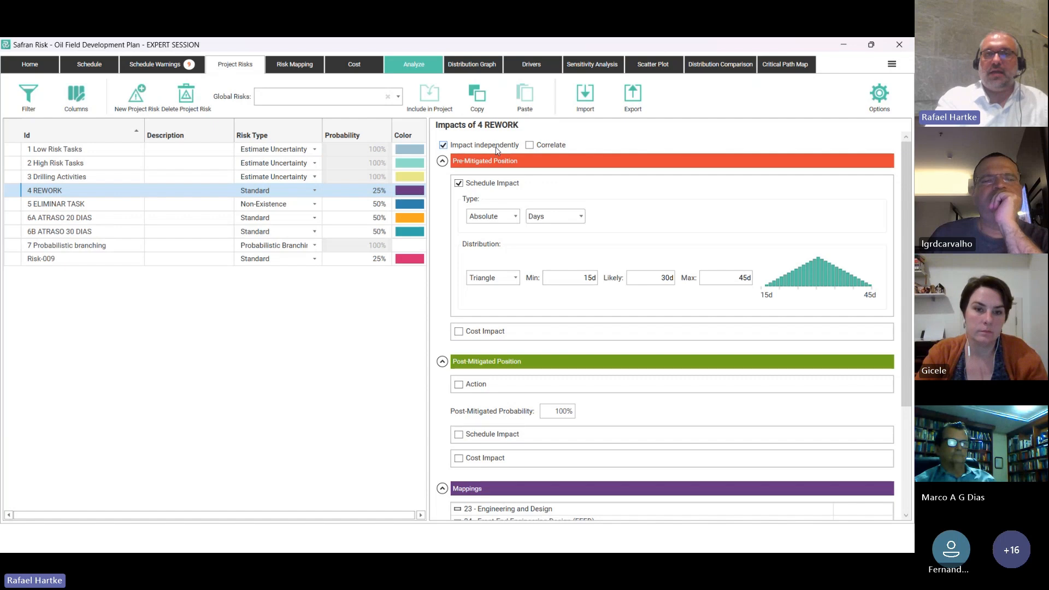
{"action": "left_click", "coordinate": [511, 149]}
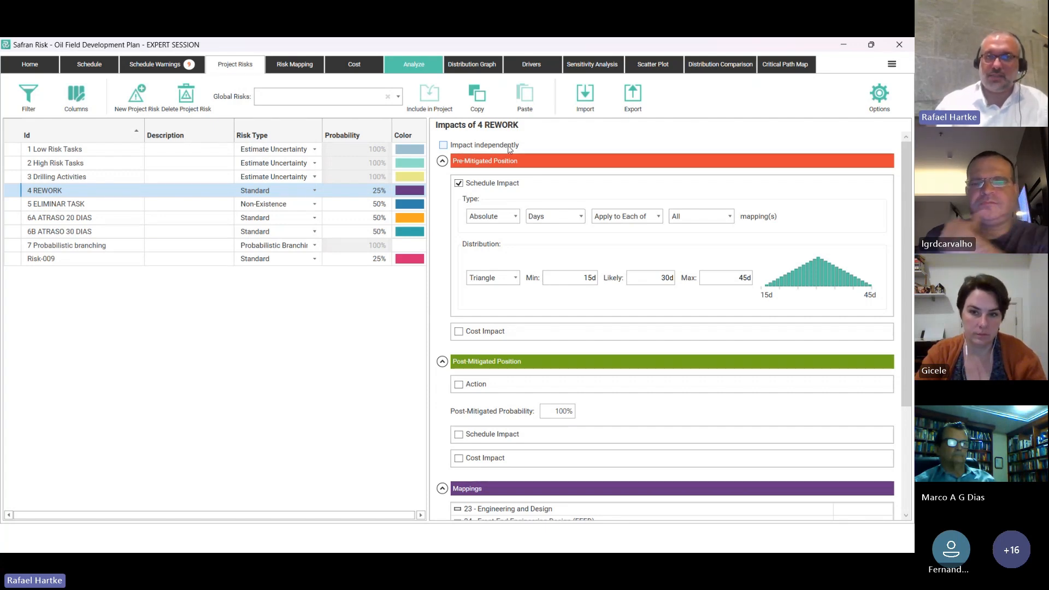
{"action": "left_click", "coordinate": [442, 361]}
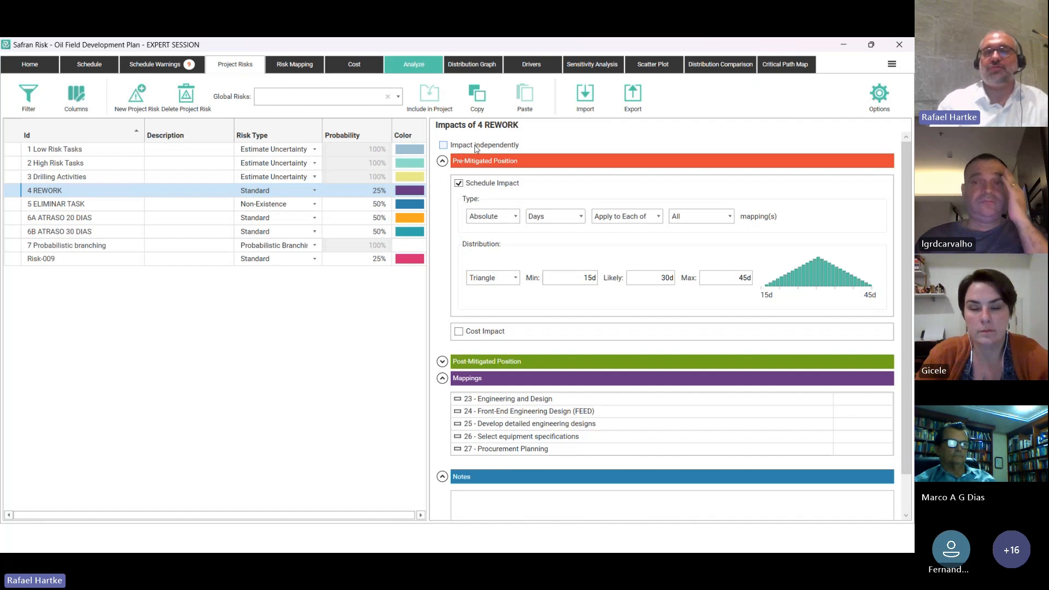
{"action": "left_click", "coordinate": [475, 147]}
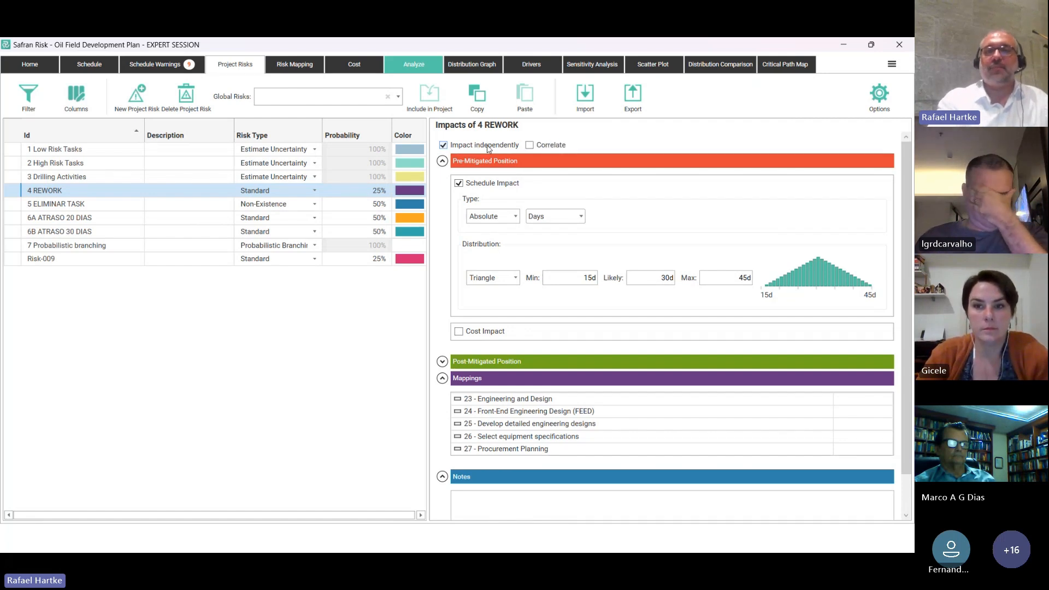
Turn on correlation for the impacts of risk 4 REWORK and go through its existence and impact correlation values.
{"action": "left_click", "coordinate": [530, 145]}
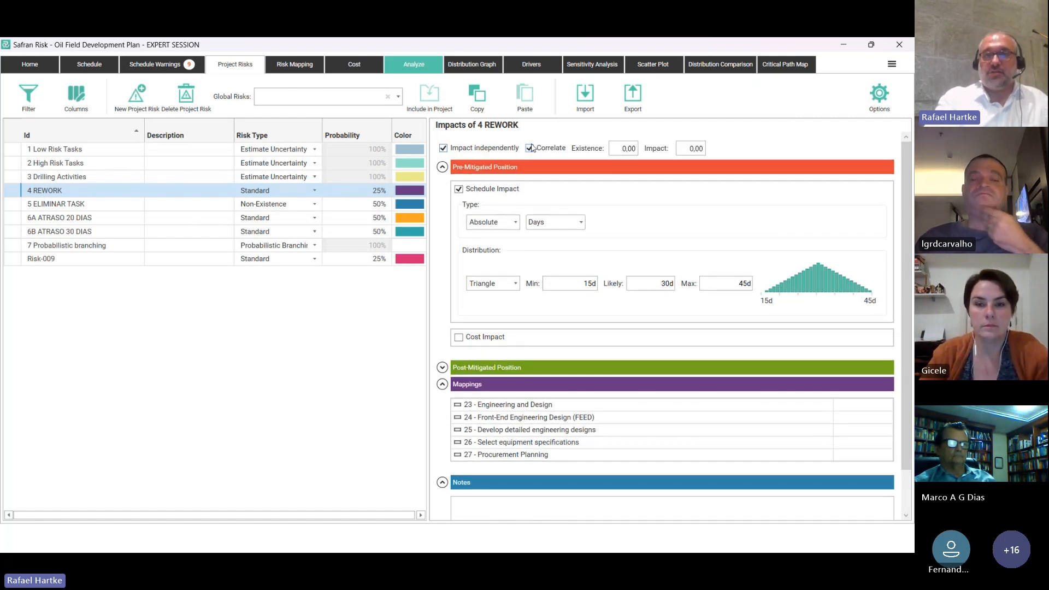
{"action": "left_click", "coordinate": [620, 150]}
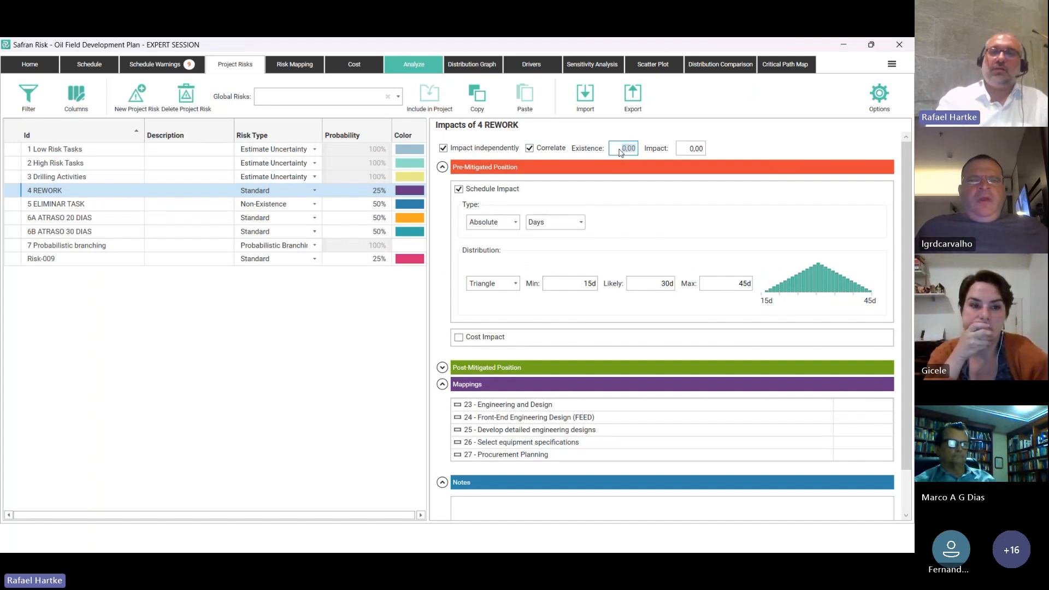
{"action": "left_click", "coordinate": [689, 153]}
{"action": "left_click", "coordinate": [730, 149]}
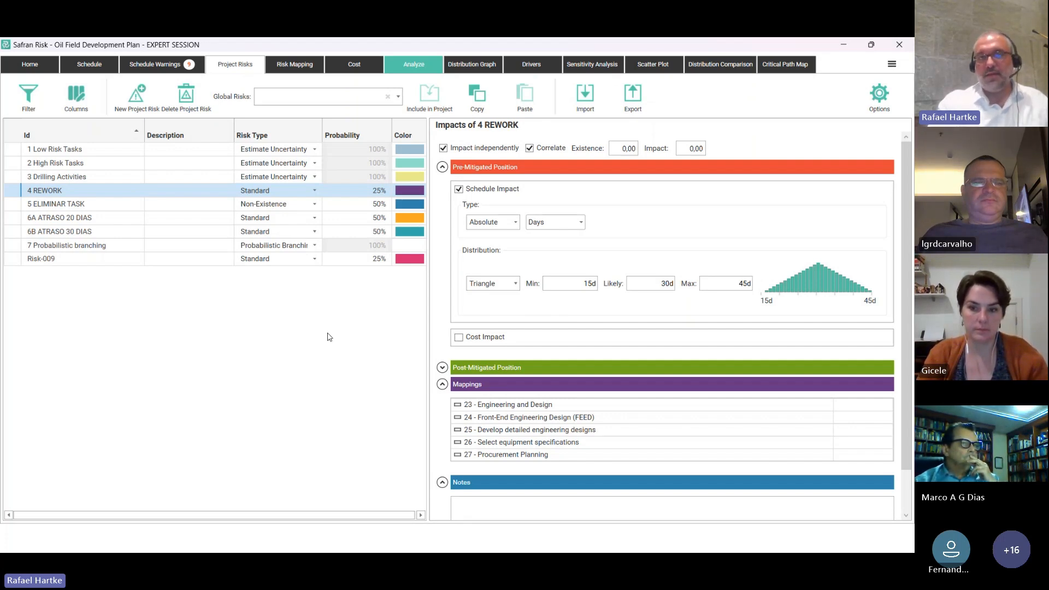
Toggle the correlation and independent-impact options of risk 4 REWORK off and back on, leaving both enabled.
{"action": "left_click", "coordinate": [548, 151]}
{"action": "left_click", "coordinate": [551, 148]}
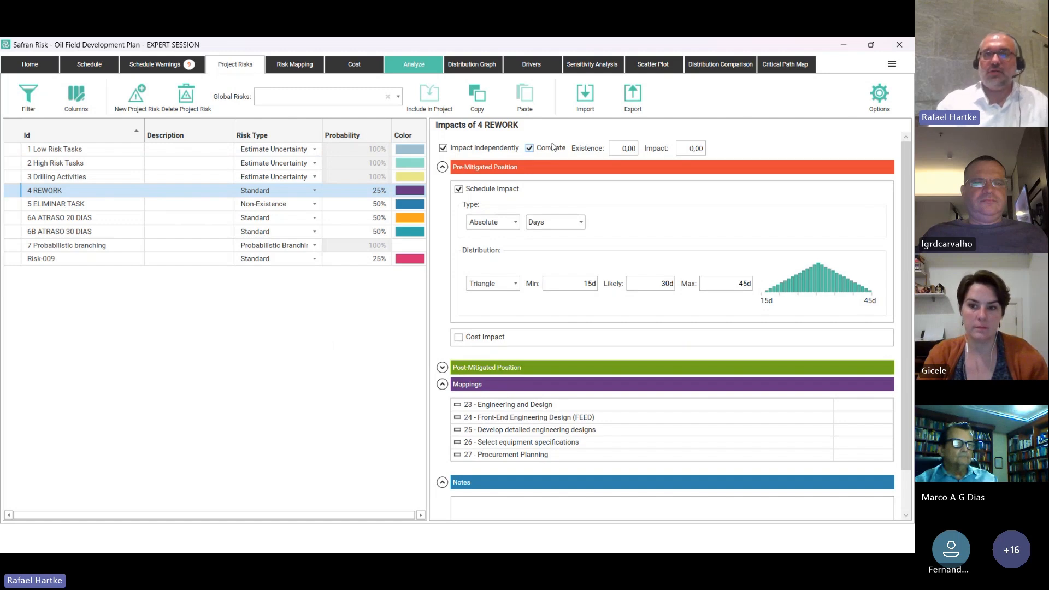
{"action": "left_click", "coordinate": [508, 147]}
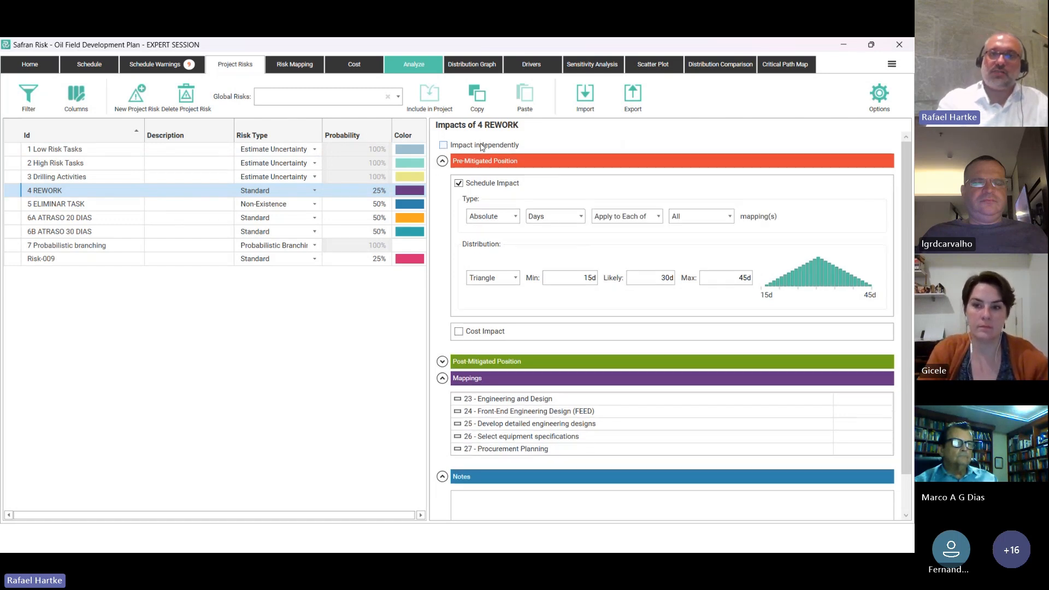
{"action": "left_click", "coordinate": [514, 146]}
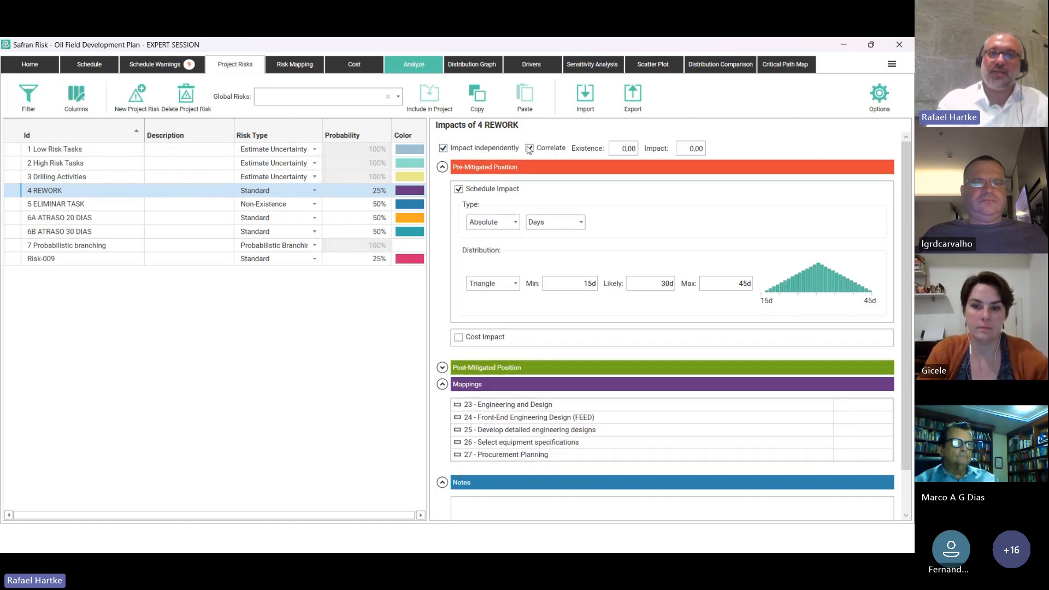
{"action": "left_click", "coordinate": [531, 148]}
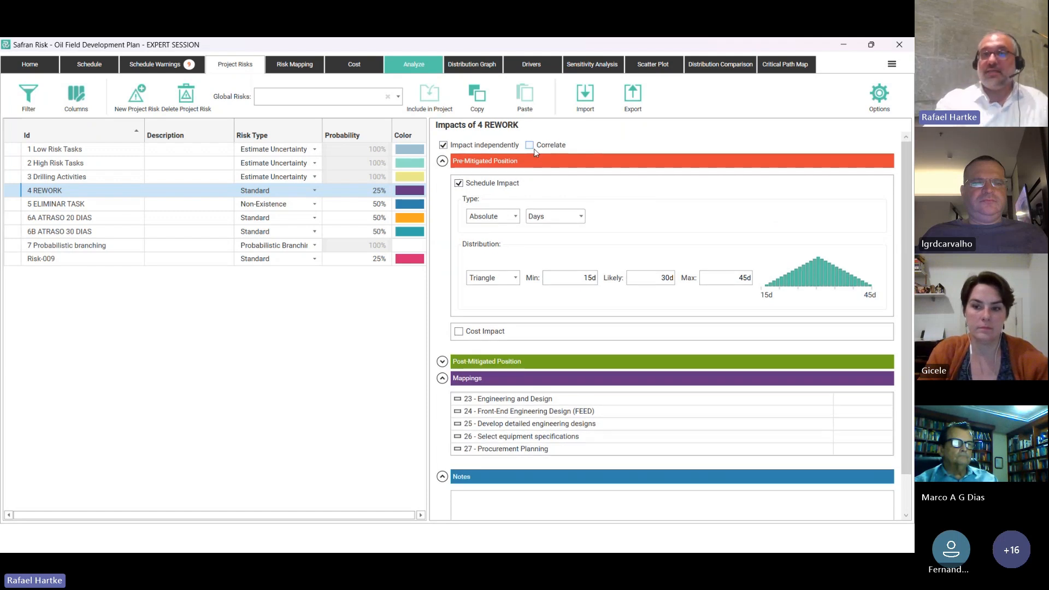
{"action": "left_click", "coordinate": [534, 149]}
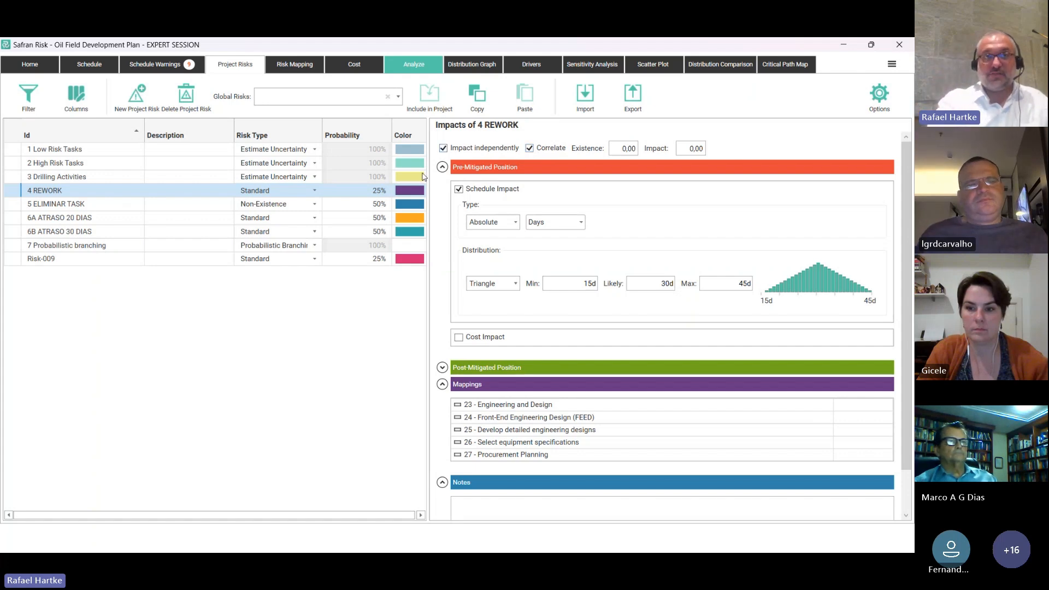
Open the schedule and widen its activity table to show the predecessors and successors columns in full.
{"action": "left_click", "coordinate": [91, 63]}
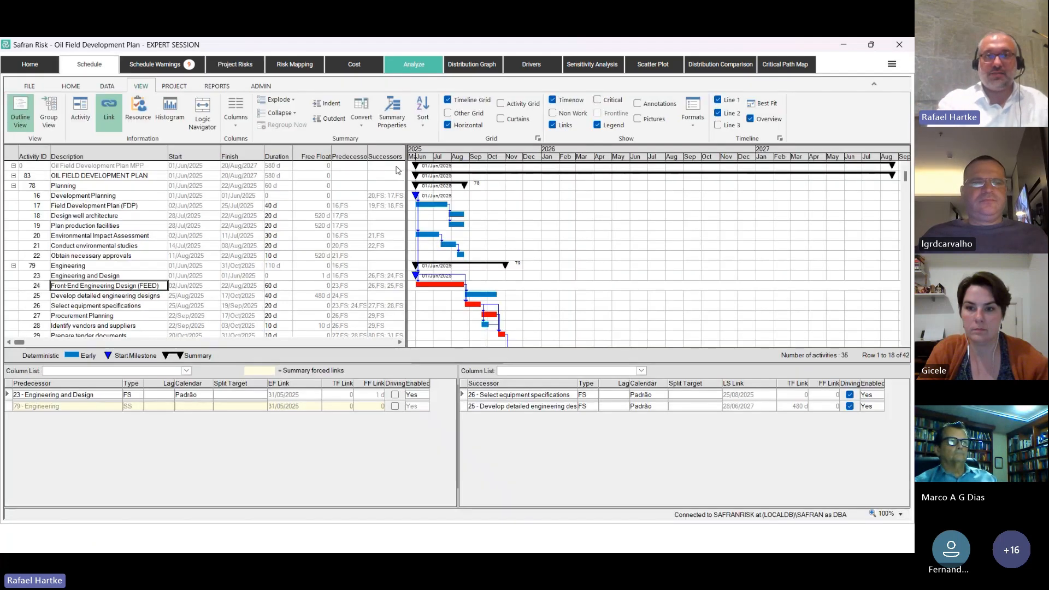
{"action": "left_click_drag", "start_coordinate": [408, 165], "coordinate": [544, 163]}
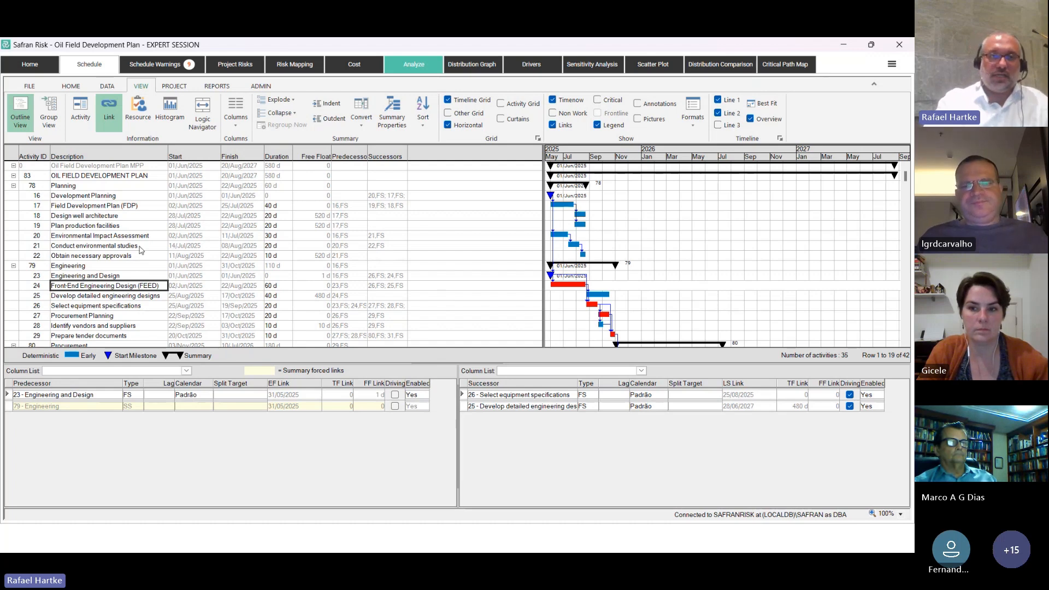
{"action": "scroll", "coordinate": [140, 246], "scroll_direction": "down", "scroll_amount": 2}
{"action": "scroll", "coordinate": [140, 246], "scroll_direction": "up", "scroll_amount": 3}
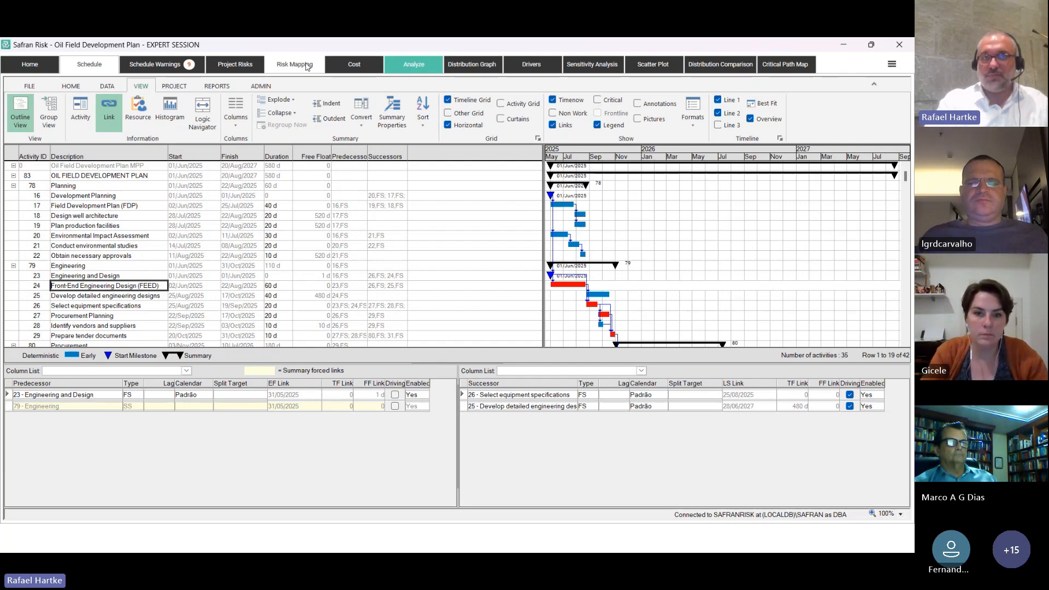
Check the mapping of risk 4 REWORK to the Engineering activities and return to its impact settings.
{"action": "left_click", "coordinate": [235, 64]}
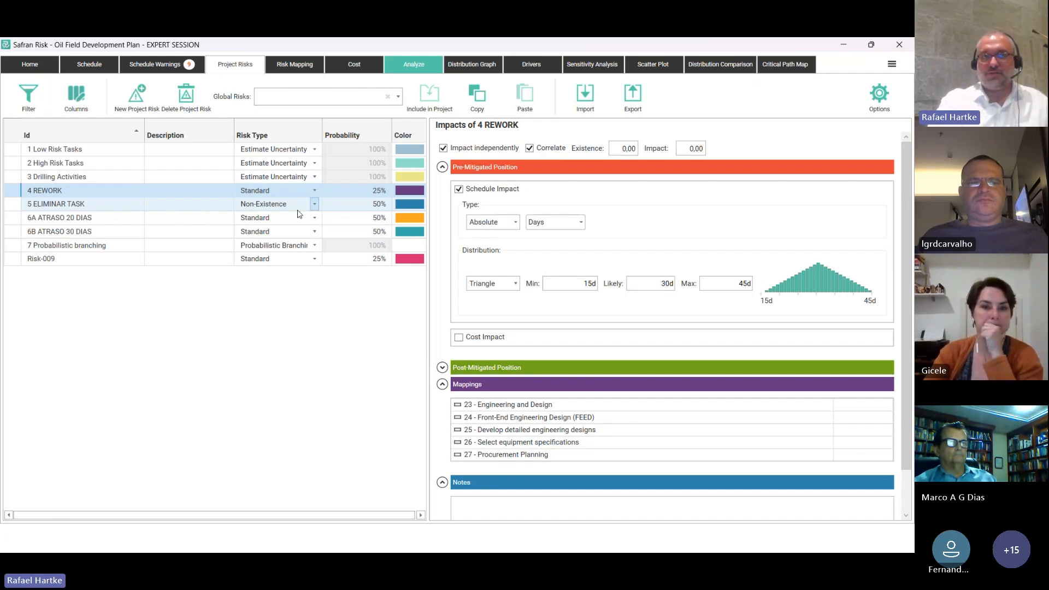
{"action": "left_click", "coordinate": [291, 61]}
{"action": "left_click", "coordinate": [240, 64]}
{"action": "left_click", "coordinate": [276, 63]}
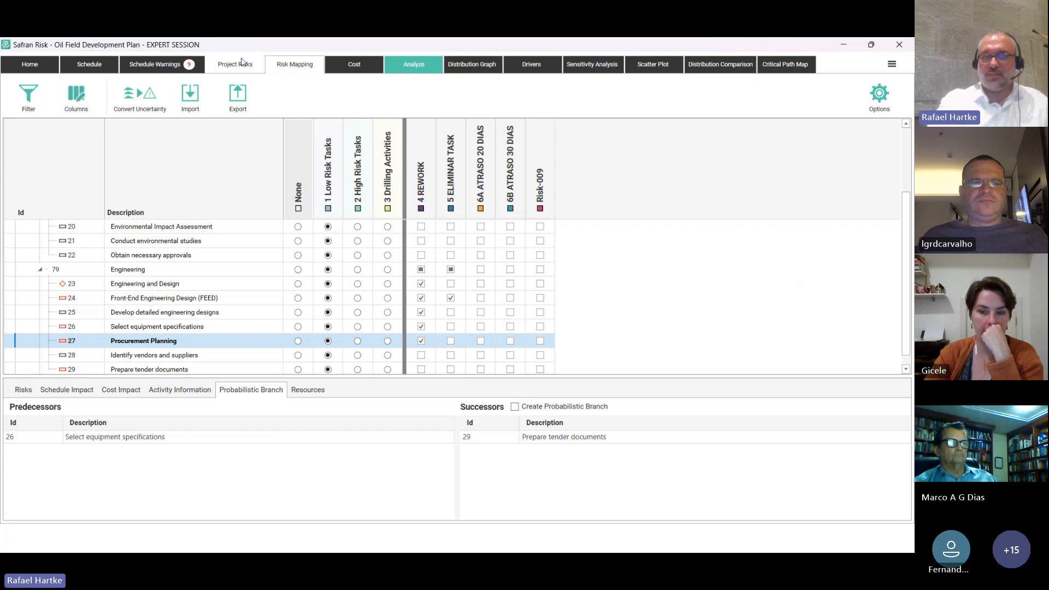
{"action": "left_click", "coordinate": [242, 62]}
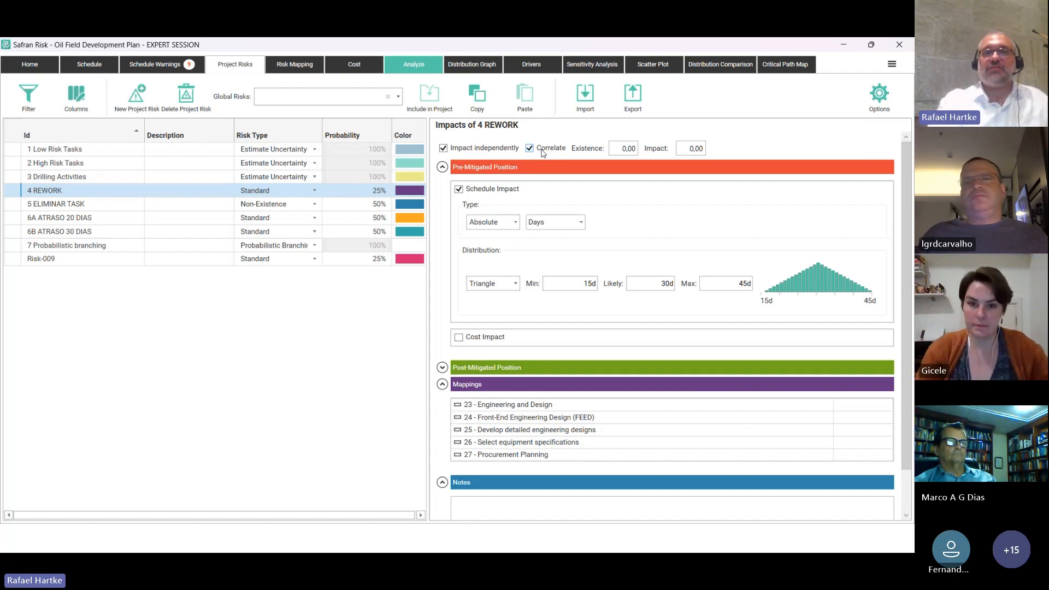
Turn off both the correlation and the independent impacts of risk 4 REWORK.
{"action": "left_click", "coordinate": [543, 150]}
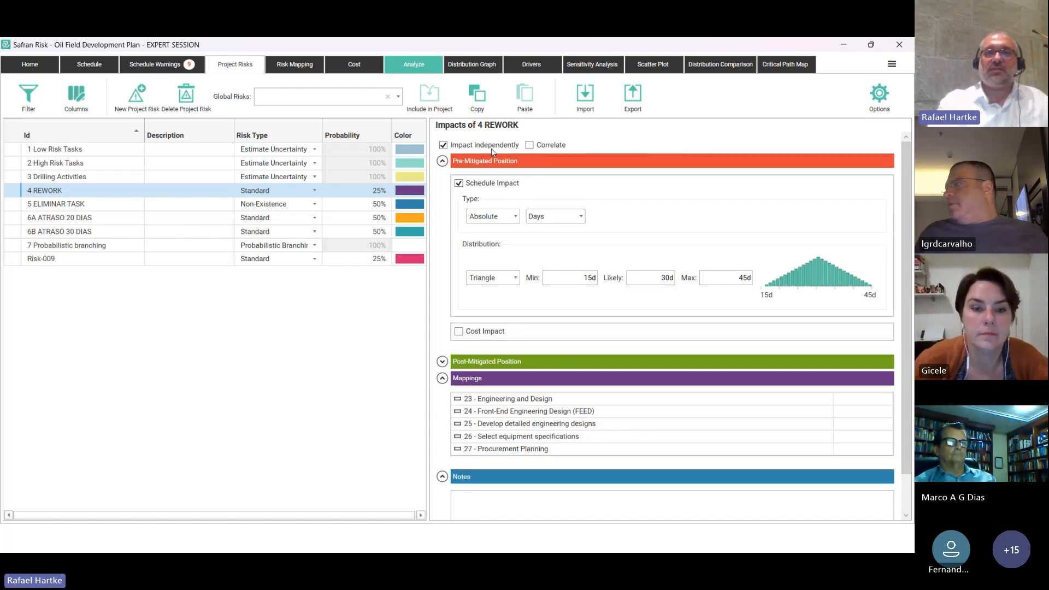
{"action": "left_click", "coordinate": [561, 146]}
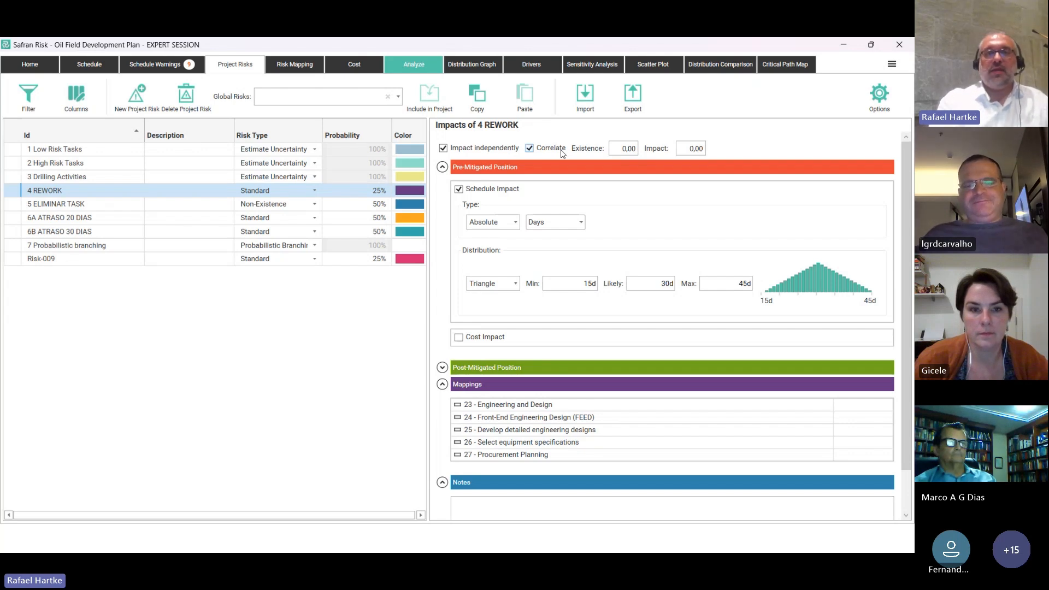
{"action": "left_click", "coordinate": [561, 148]}
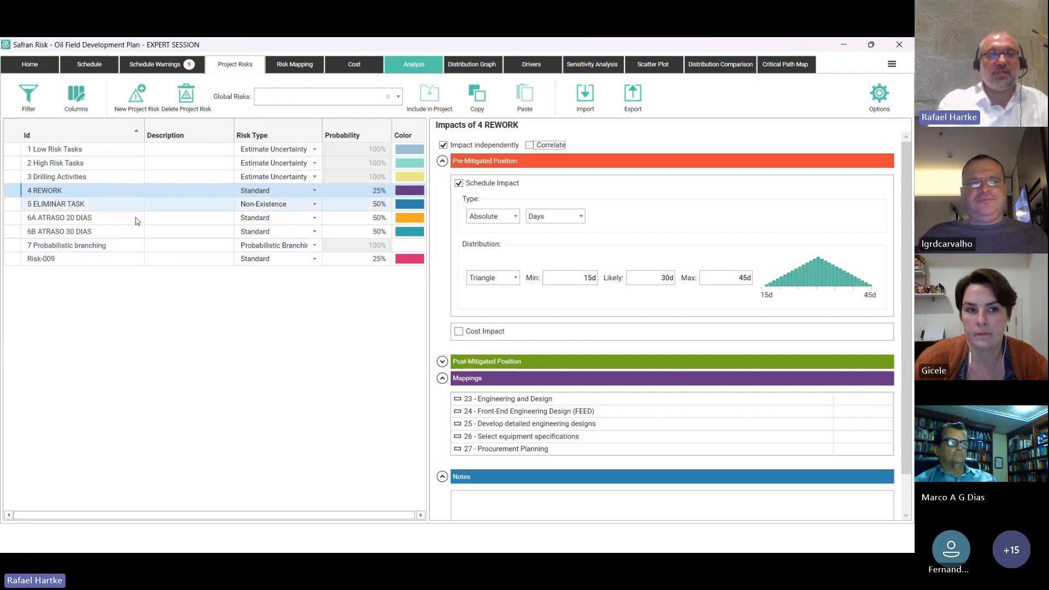
{"action": "left_click", "coordinate": [480, 146]}
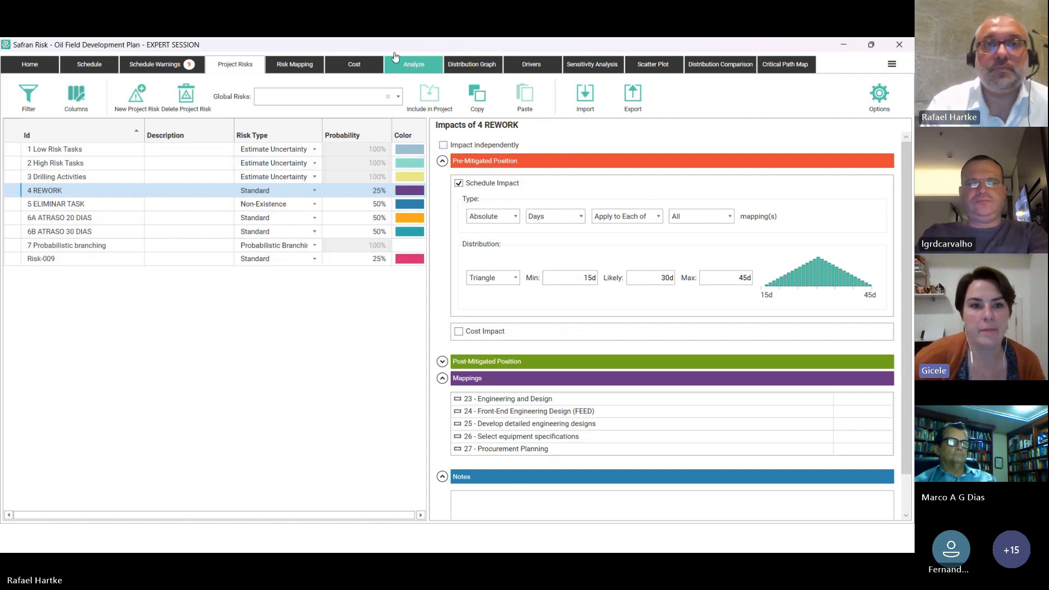
{"action": "key", "text": "alt+Tab"}
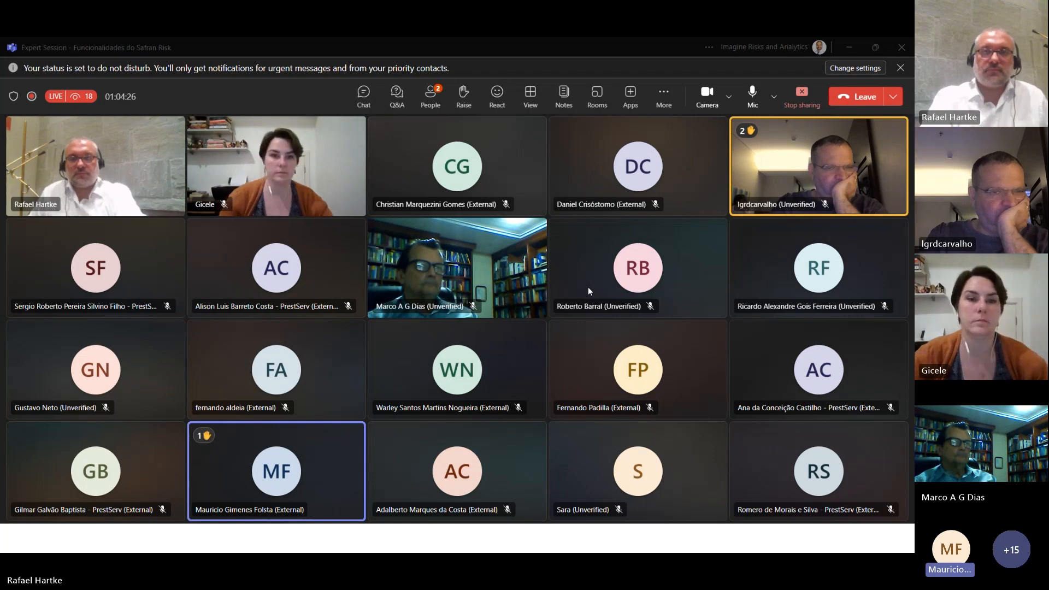
{"action": "key", "text": "alt+Tab"}
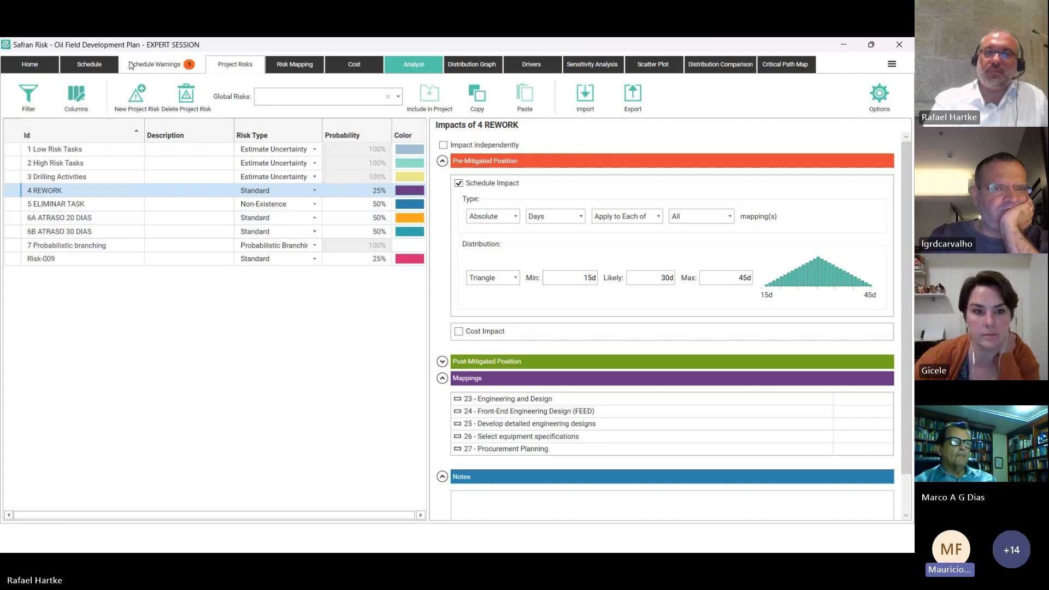
Look over the import and export options for the project risks, the risk mapping and the whole risk model.
{"action": "left_click", "coordinate": [52, 66]}
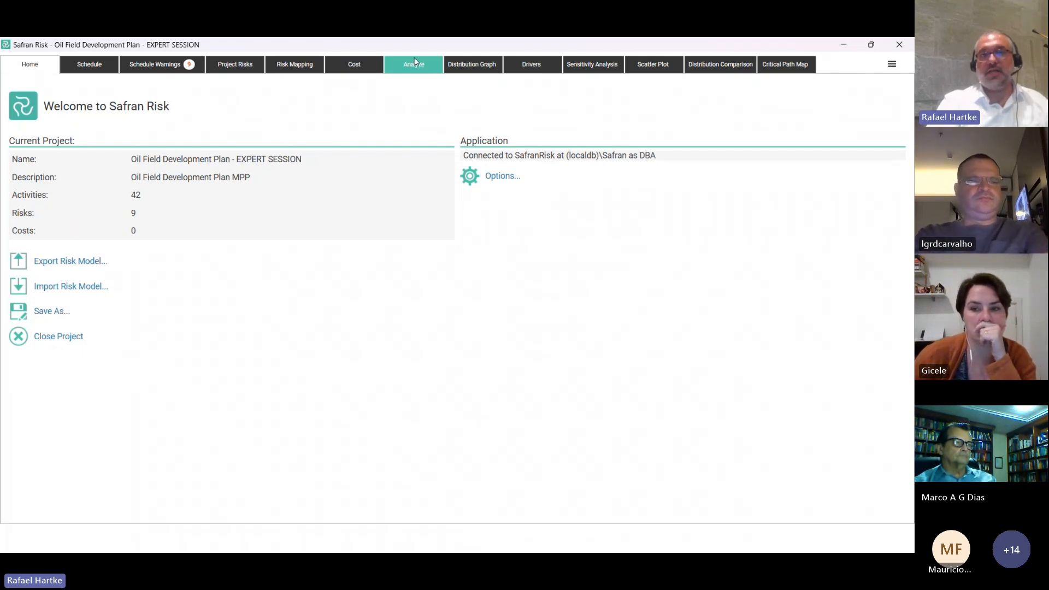
{"action": "left_click", "coordinate": [280, 66]}
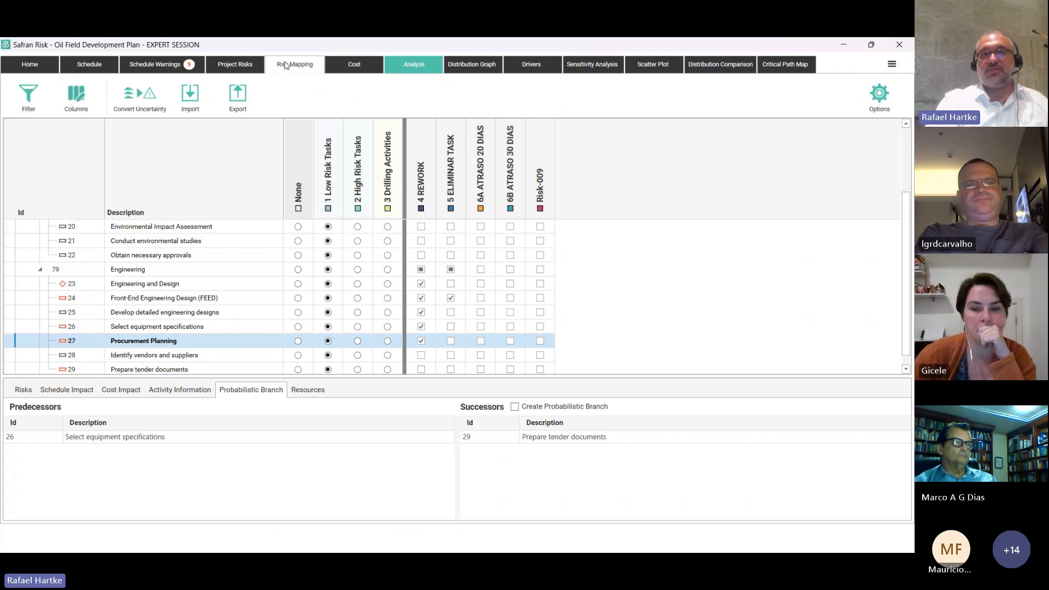
{"action": "left_click", "coordinate": [248, 70]}
{"action": "left_click", "coordinate": [632, 96]}
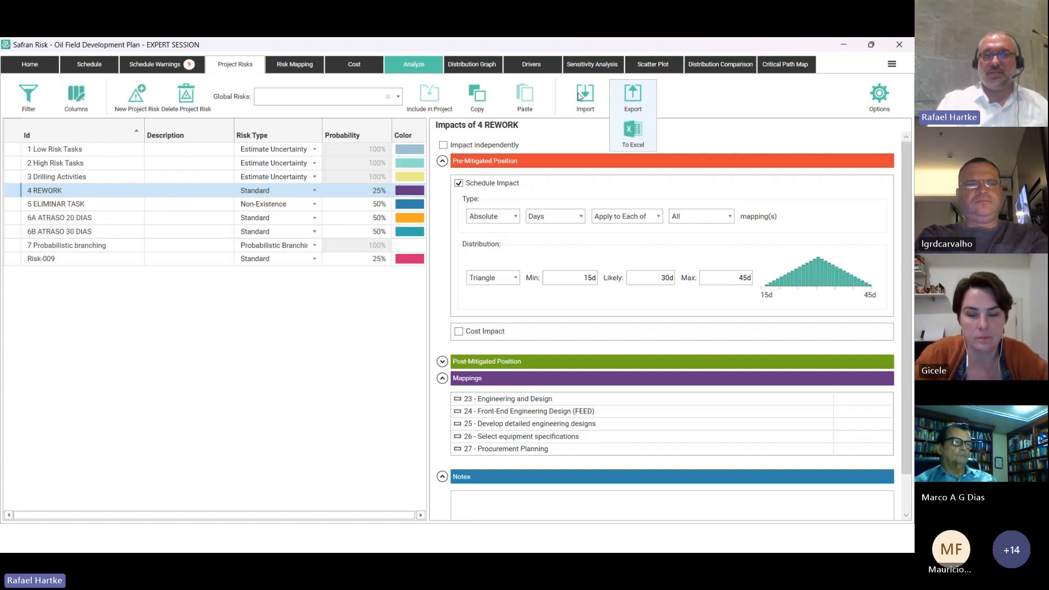
{"action": "left_click", "coordinate": [307, 64]}
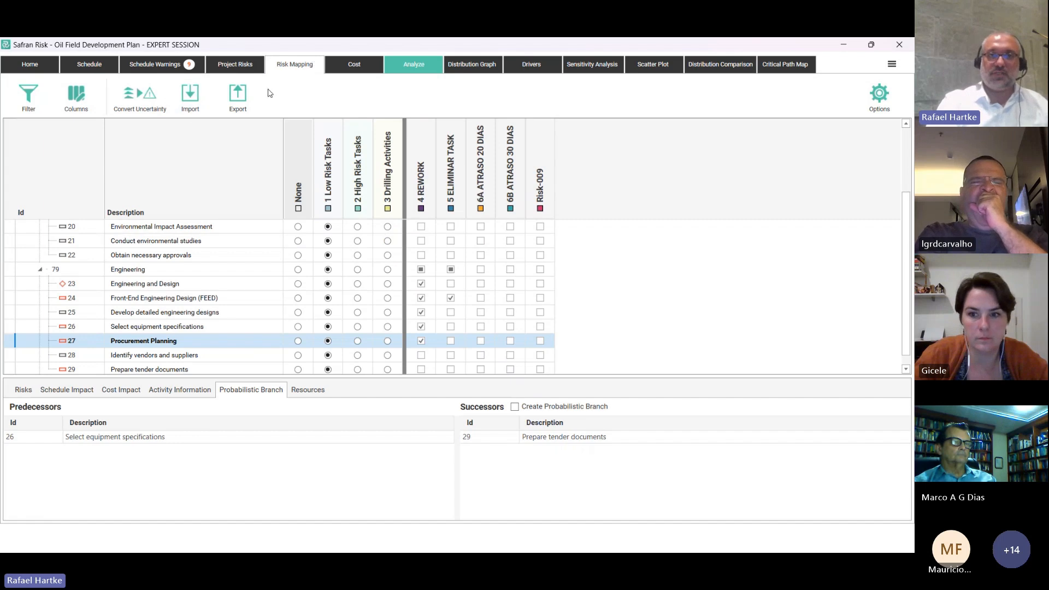
{"action": "left_click", "coordinate": [30, 64]}
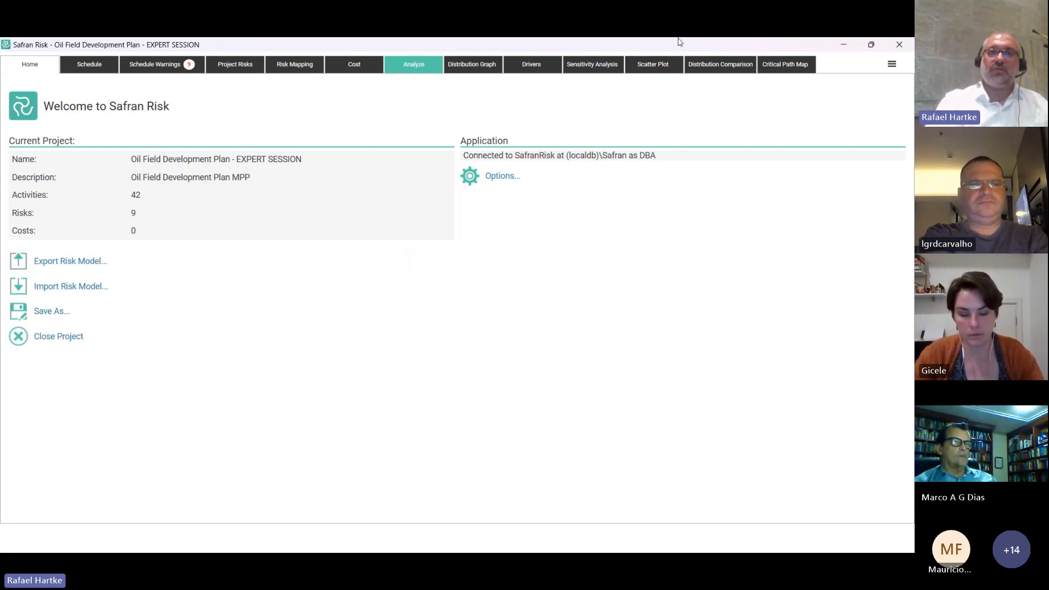
Return to the risk mapping matrix and switch to the Teams meeting window.
{"action": "left_click", "coordinate": [235, 64]}
{"action": "left_click", "coordinate": [290, 64]}
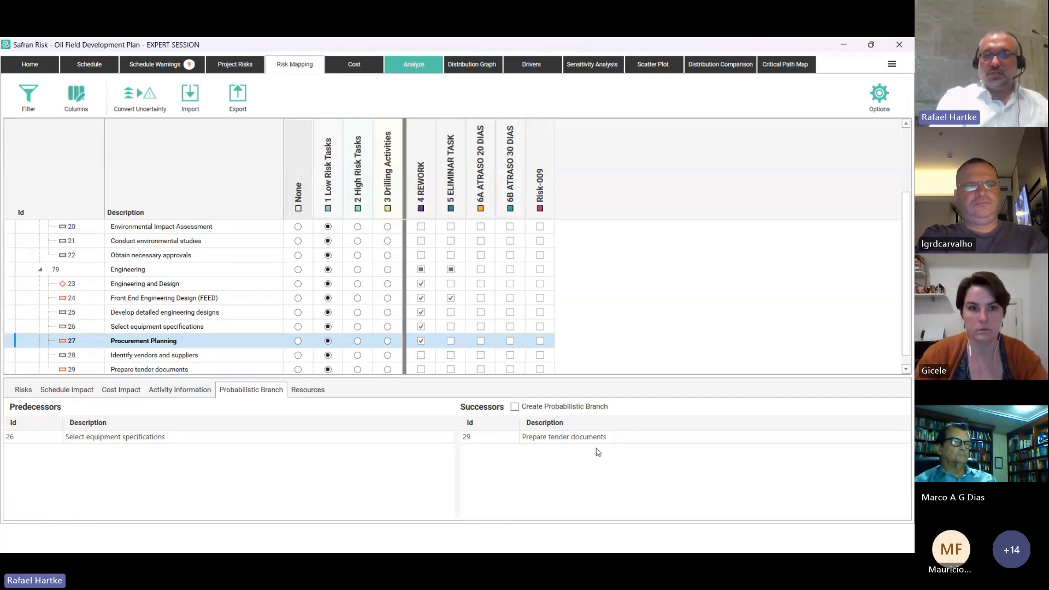
{"action": "key", "text": "super"}
{"action": "key", "text": "super"}
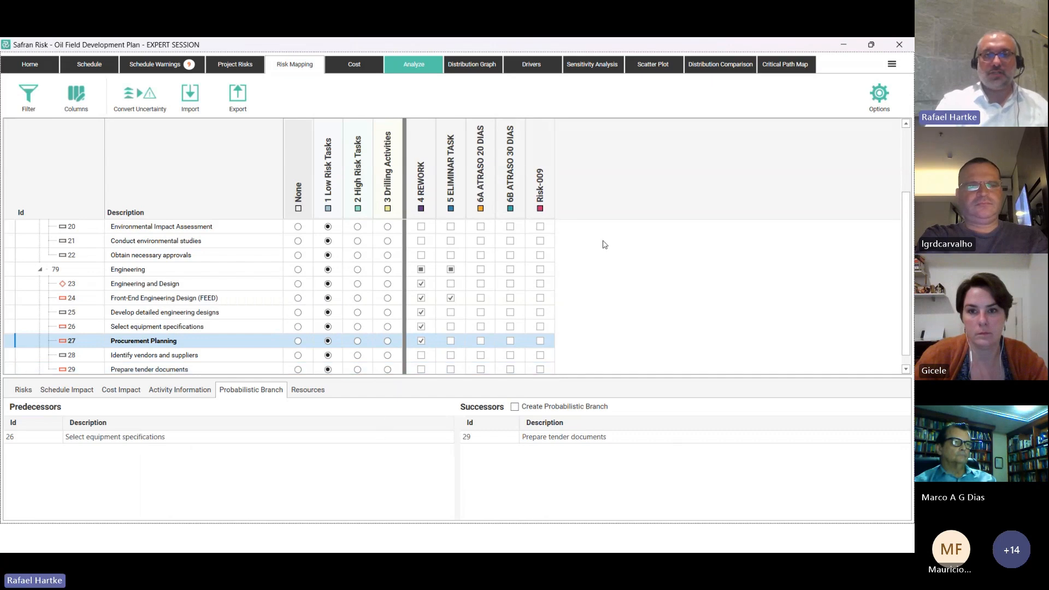
{"action": "key", "text": "super"}
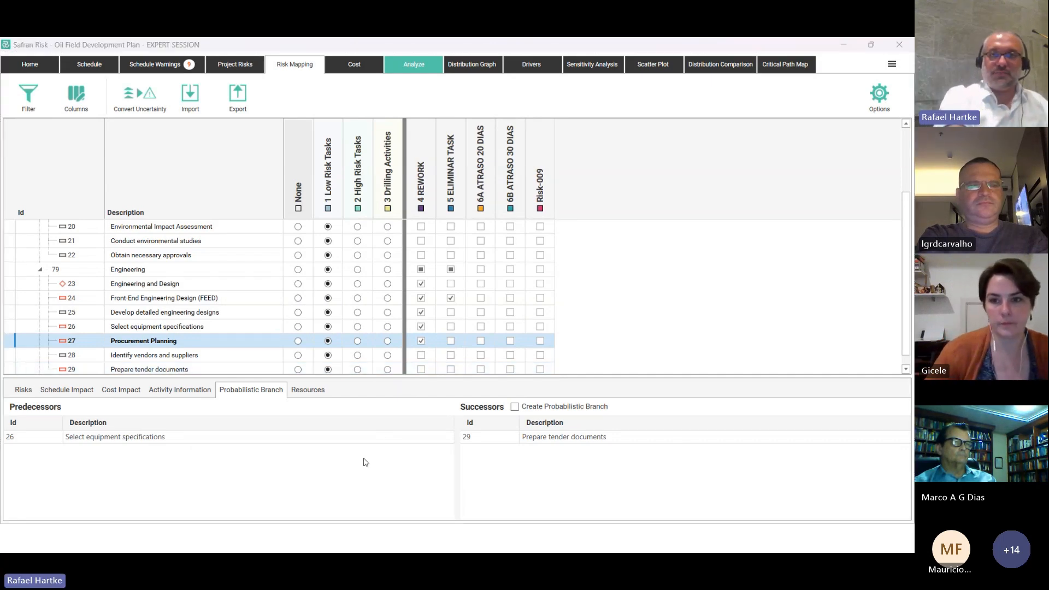
{"action": "key", "text": "alt+Tab"}
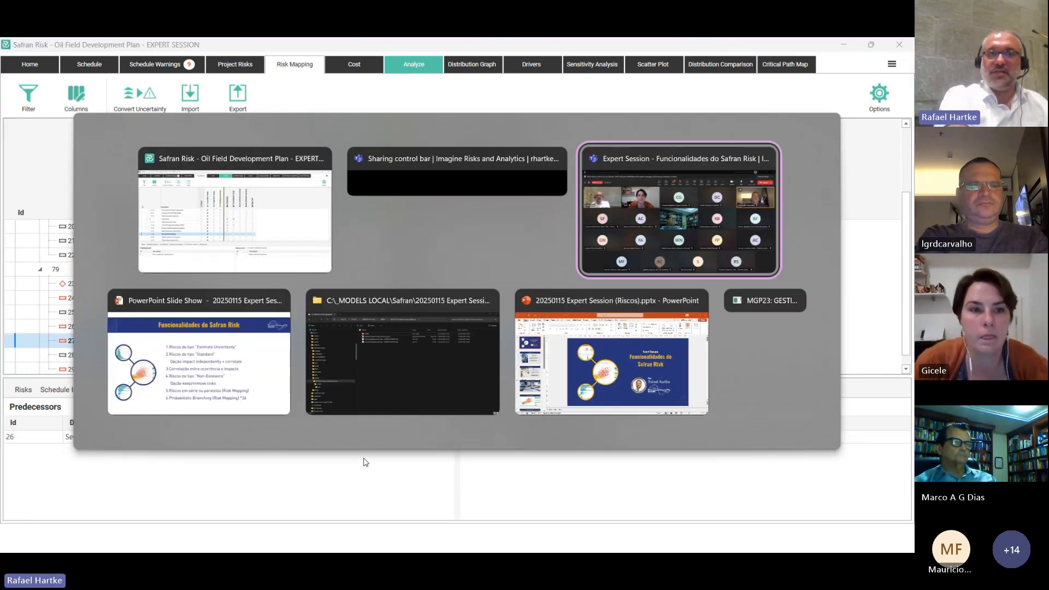